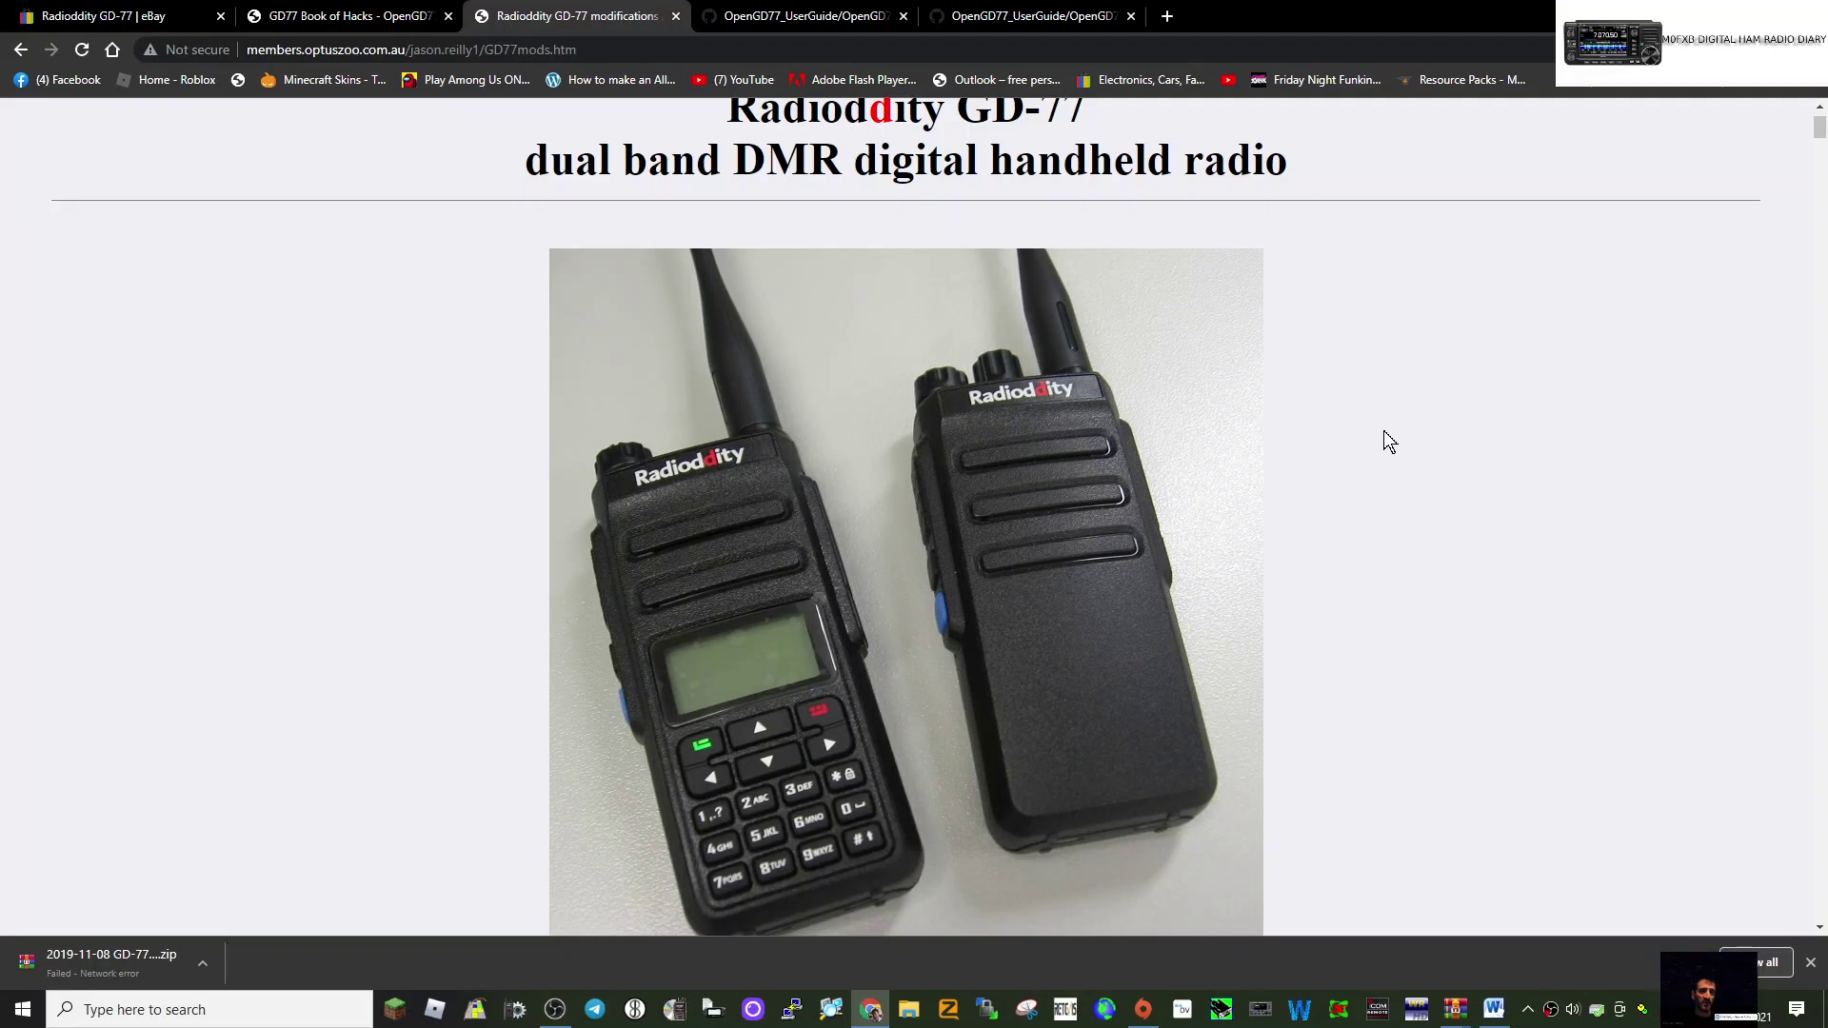
Step: Scroll the GD-77 modifications page up and back down
scroll(1376, 432, "up", 1)
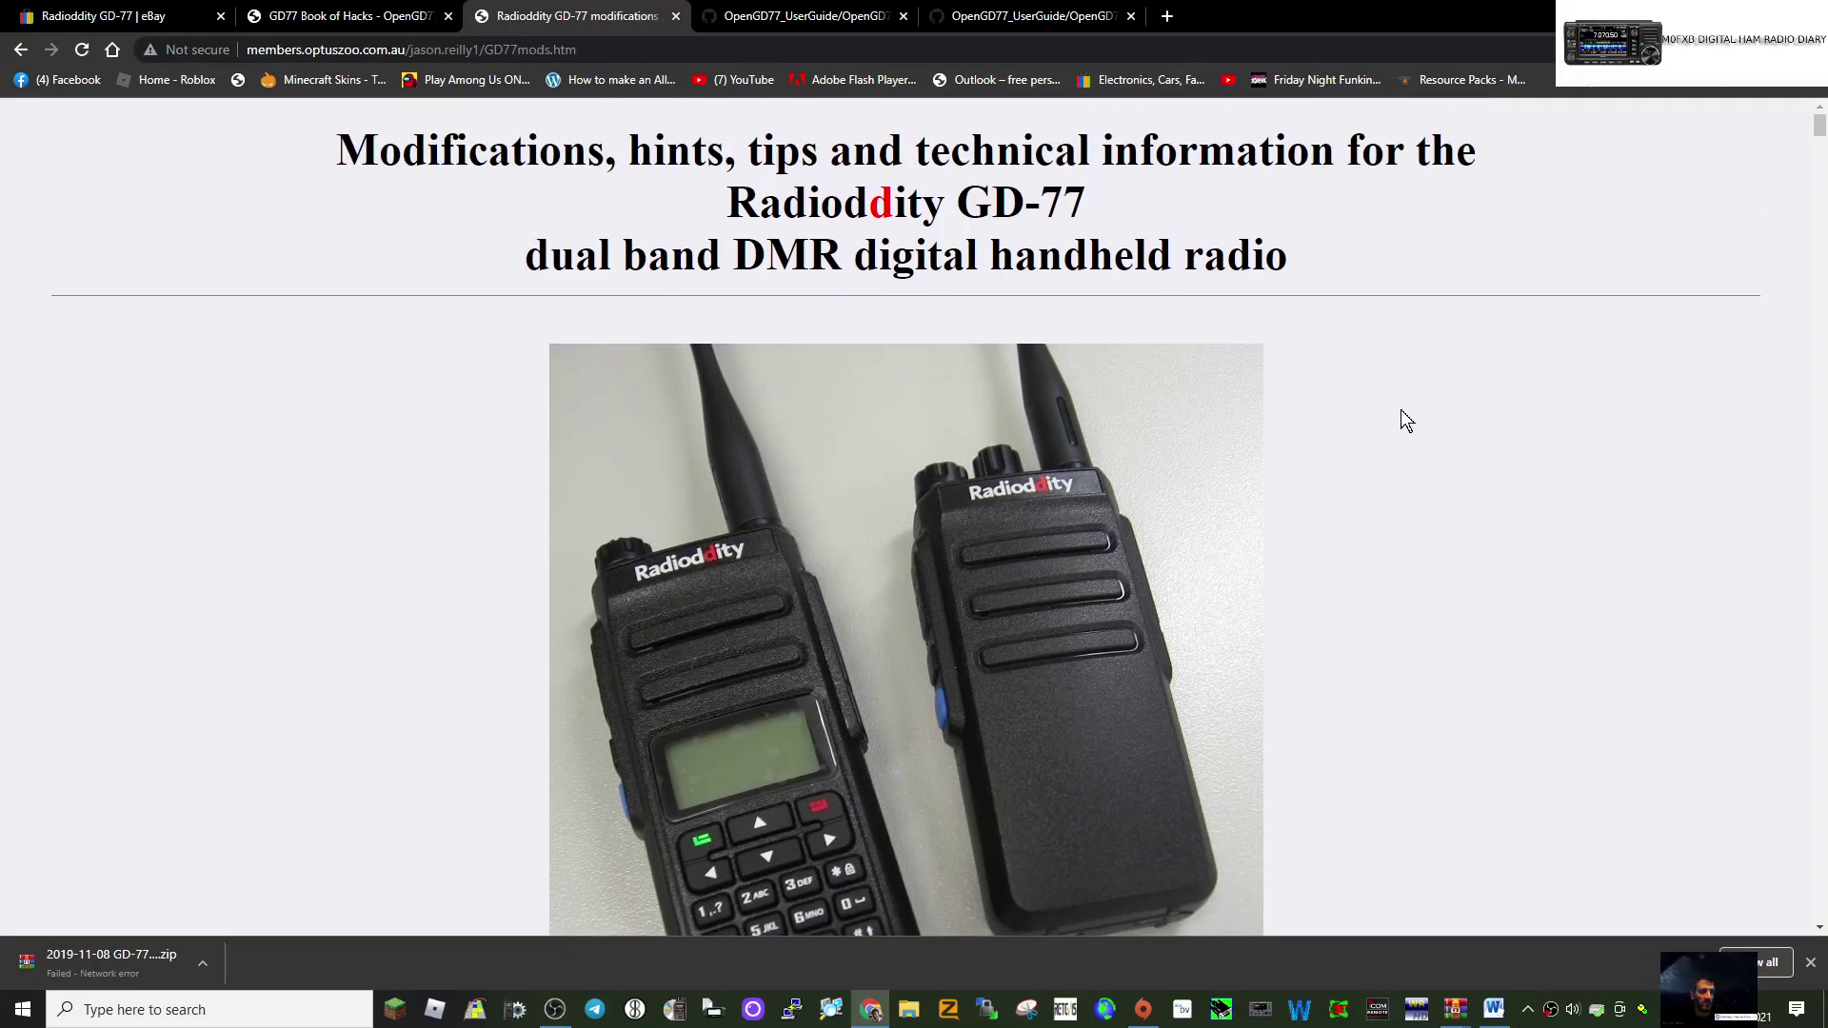
scroll(1285, 417, "down", 1)
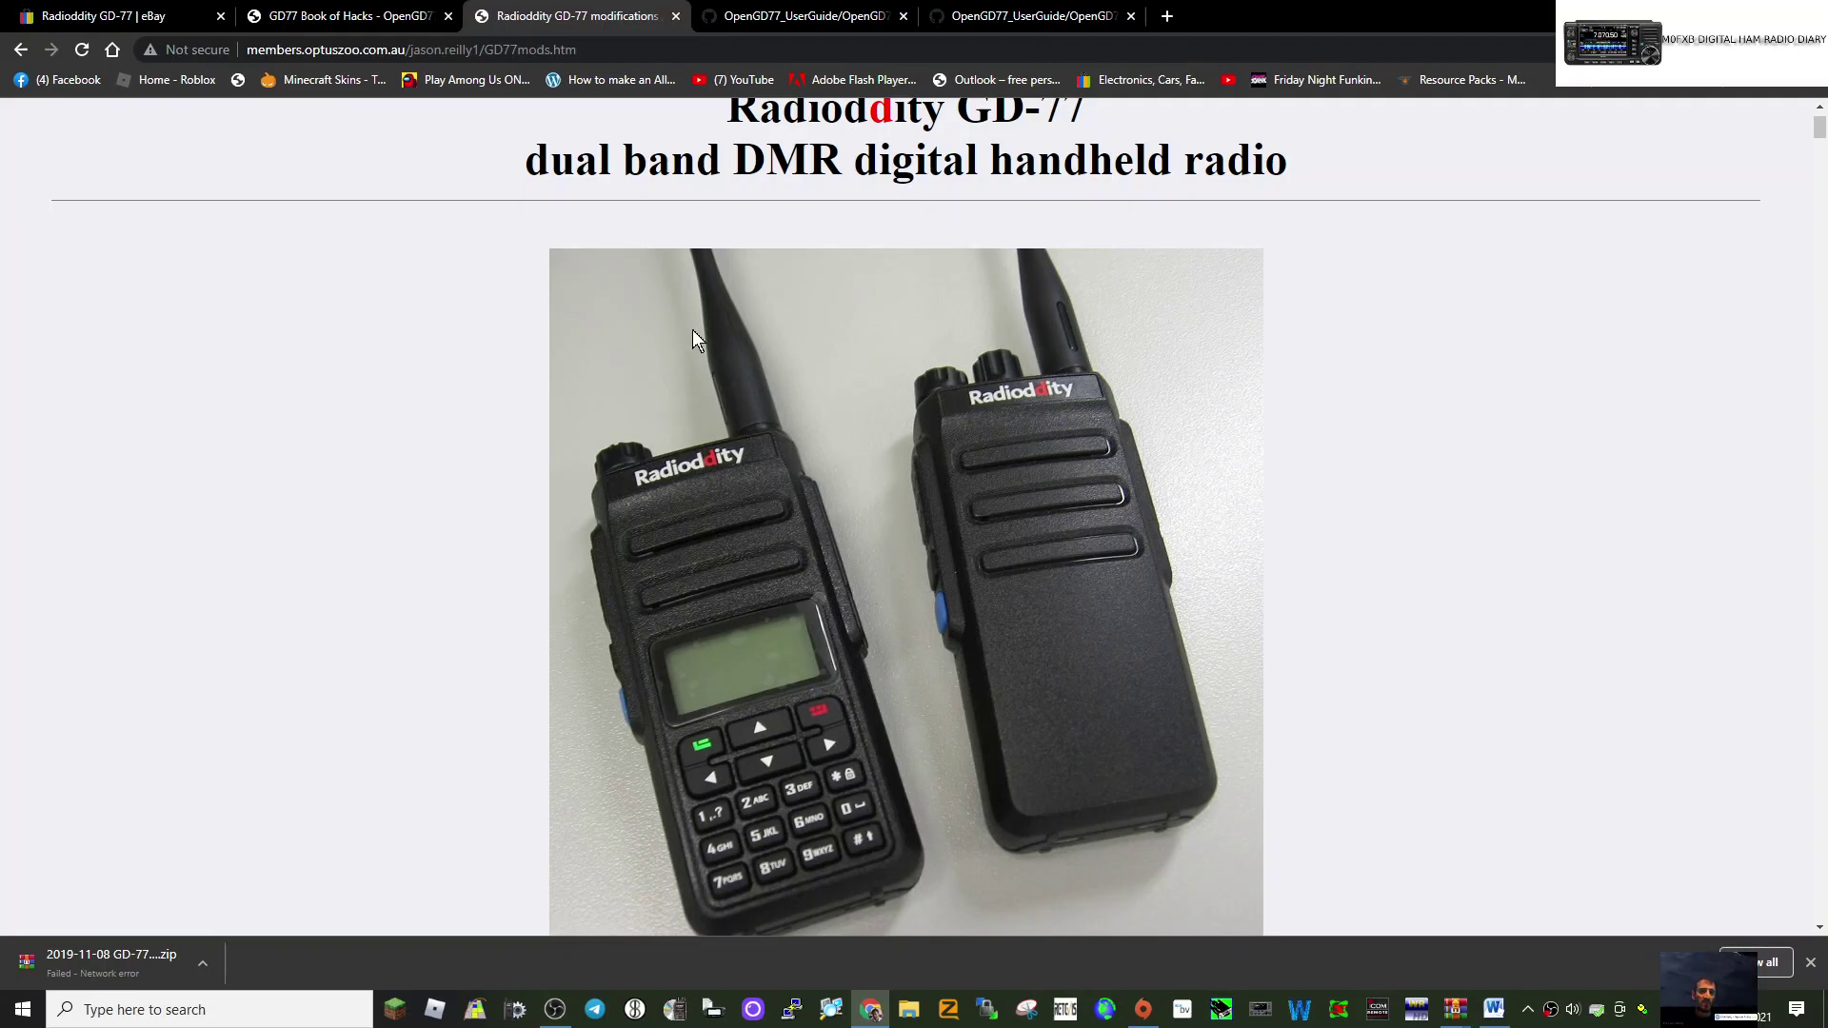
left_click(767, 17)
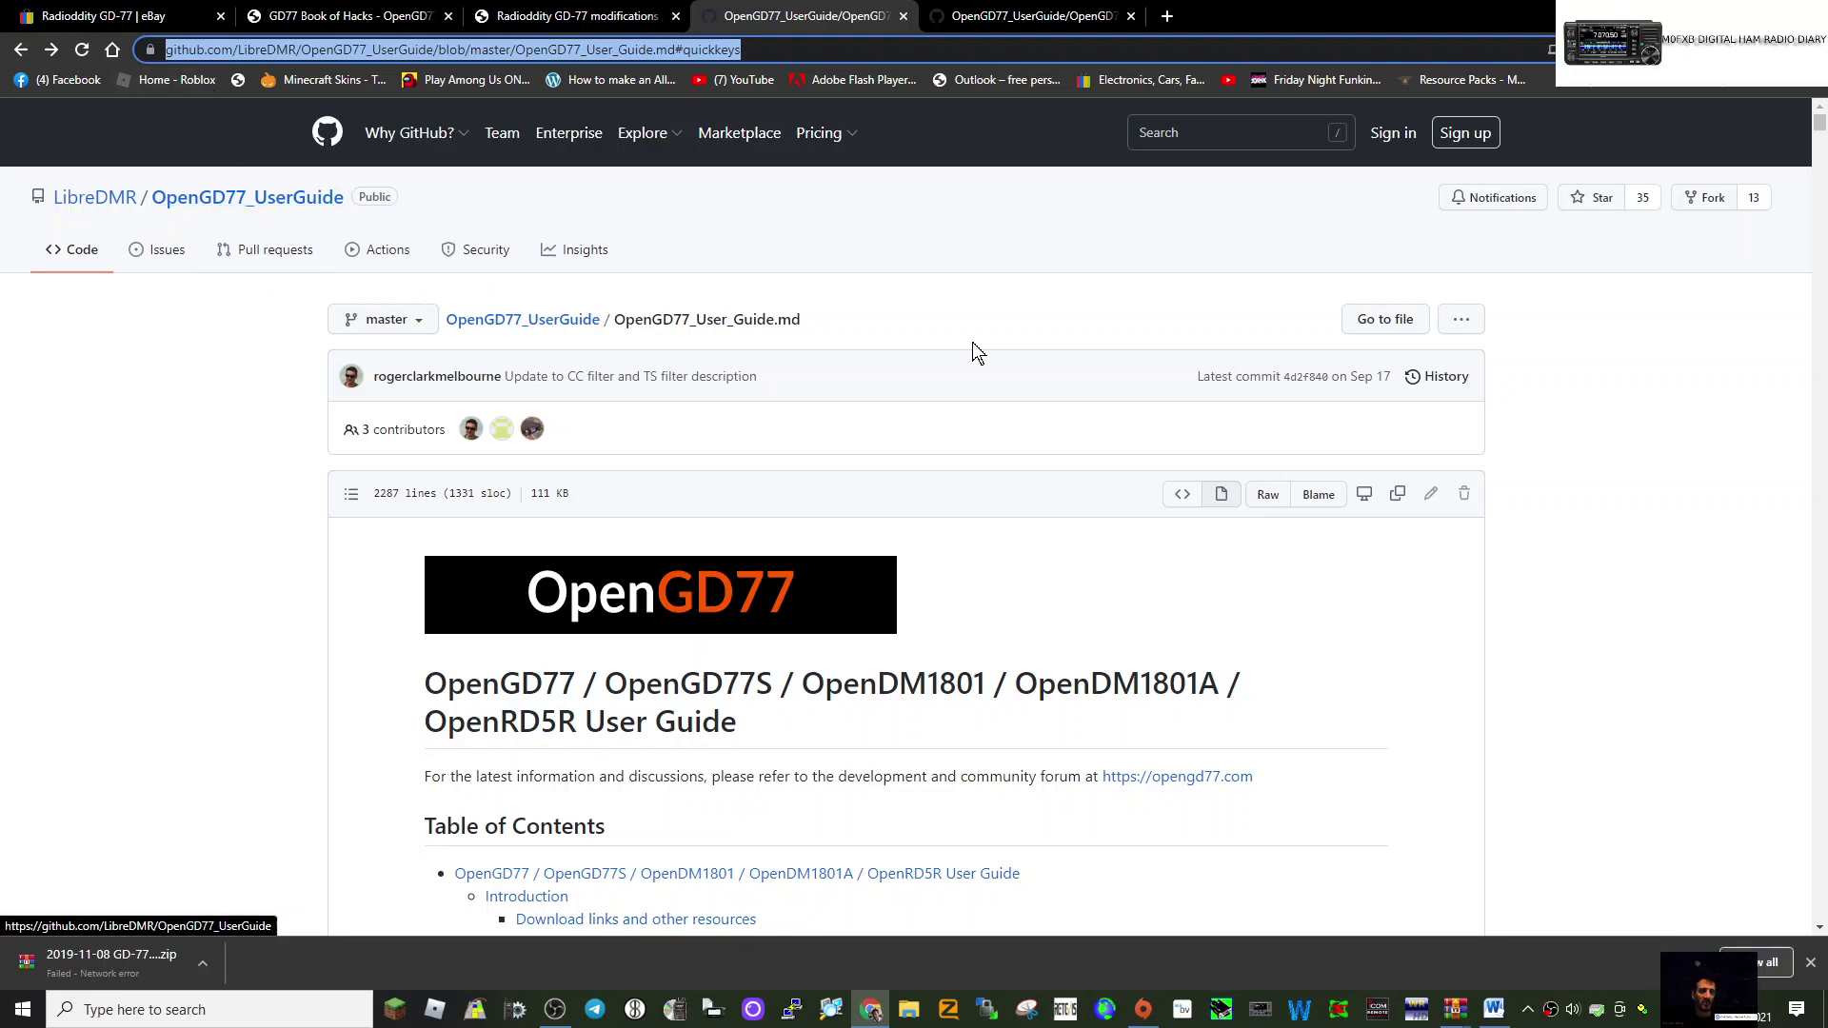
scroll(1067, 365, "down", 2)
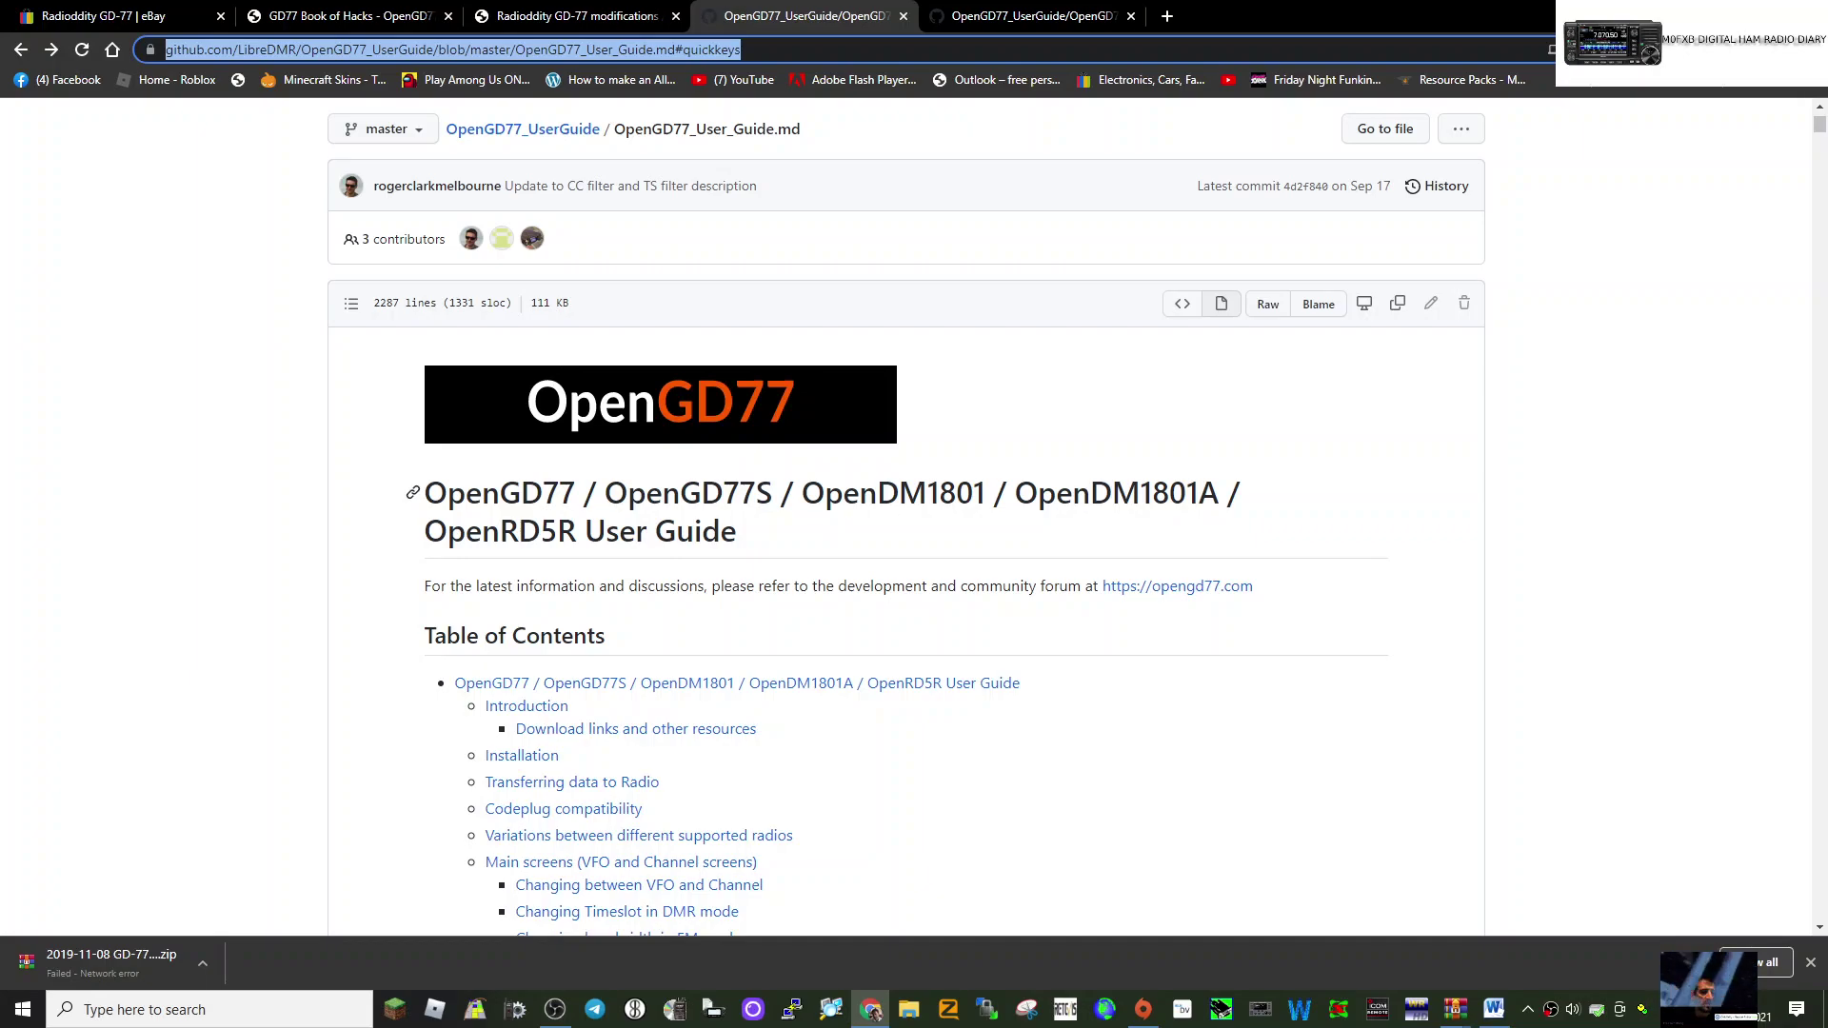
scroll(1112, 485, "up", 1)
scroll(1114, 487, "down", 1)
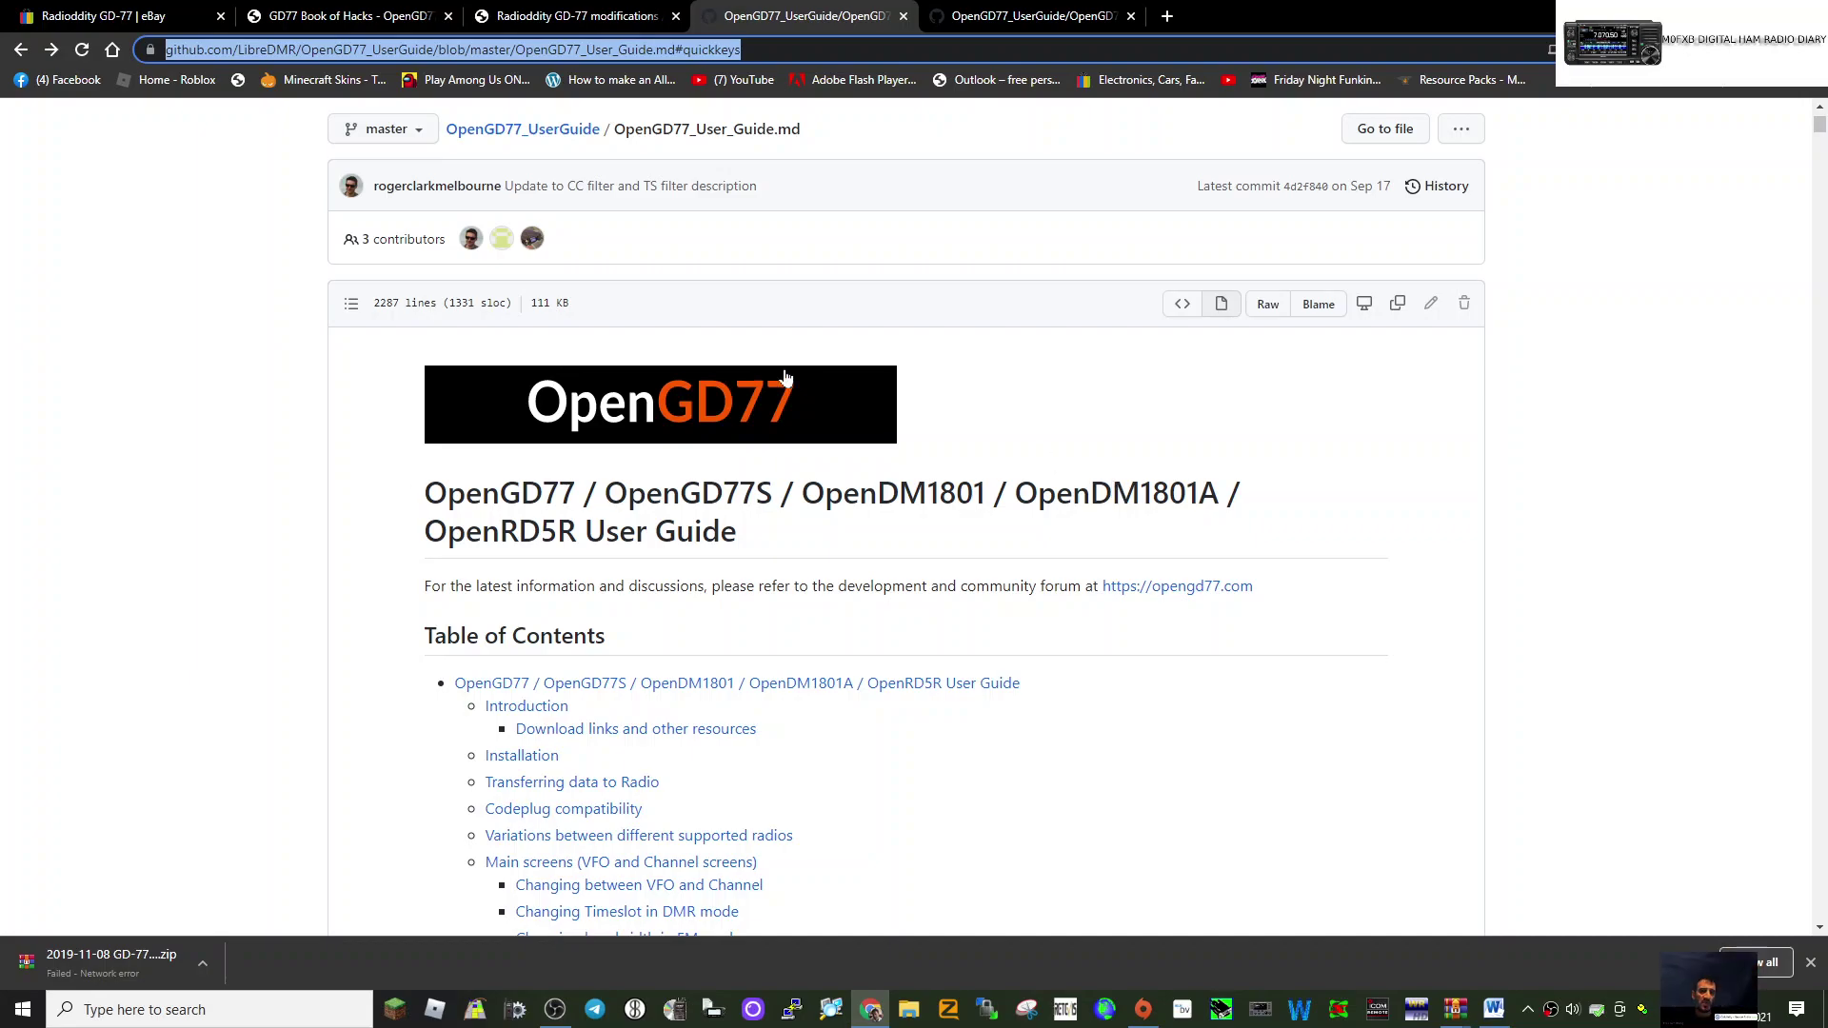
scroll(922, 657, "down", 1)
scroll(928, 590, "down", 15)
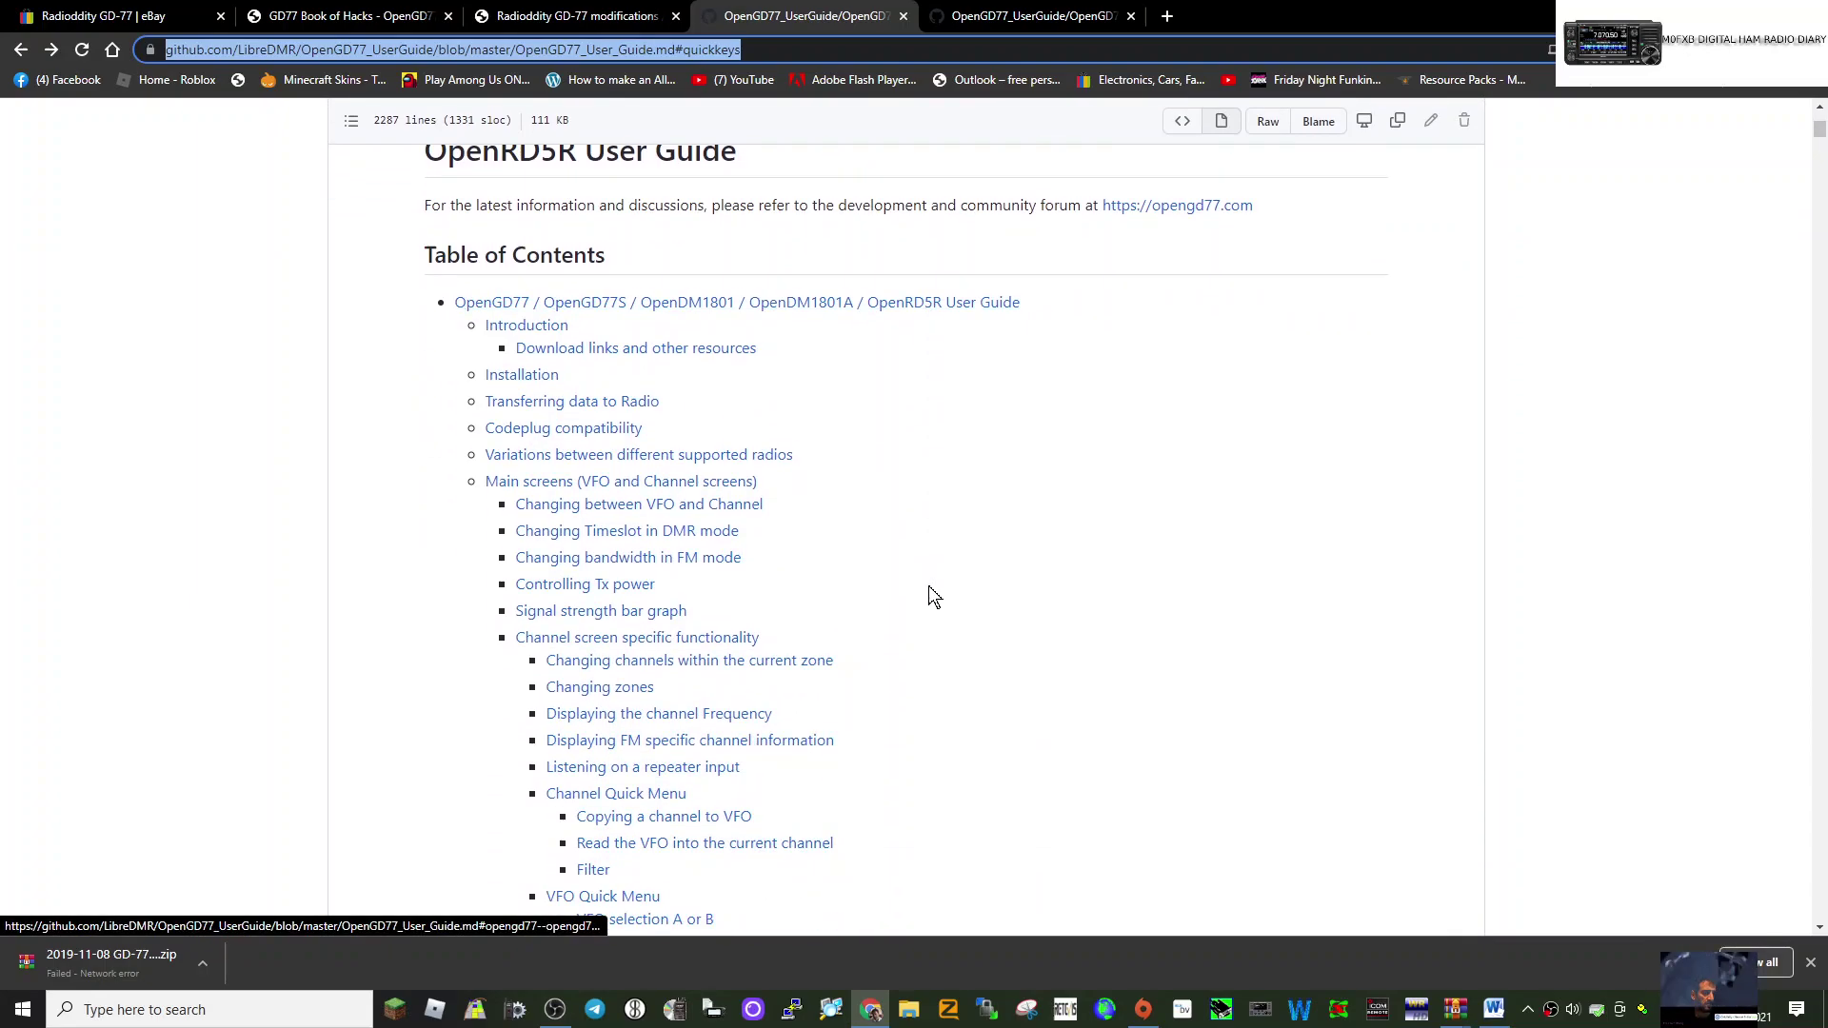
scroll(935, 586, "up", 16)
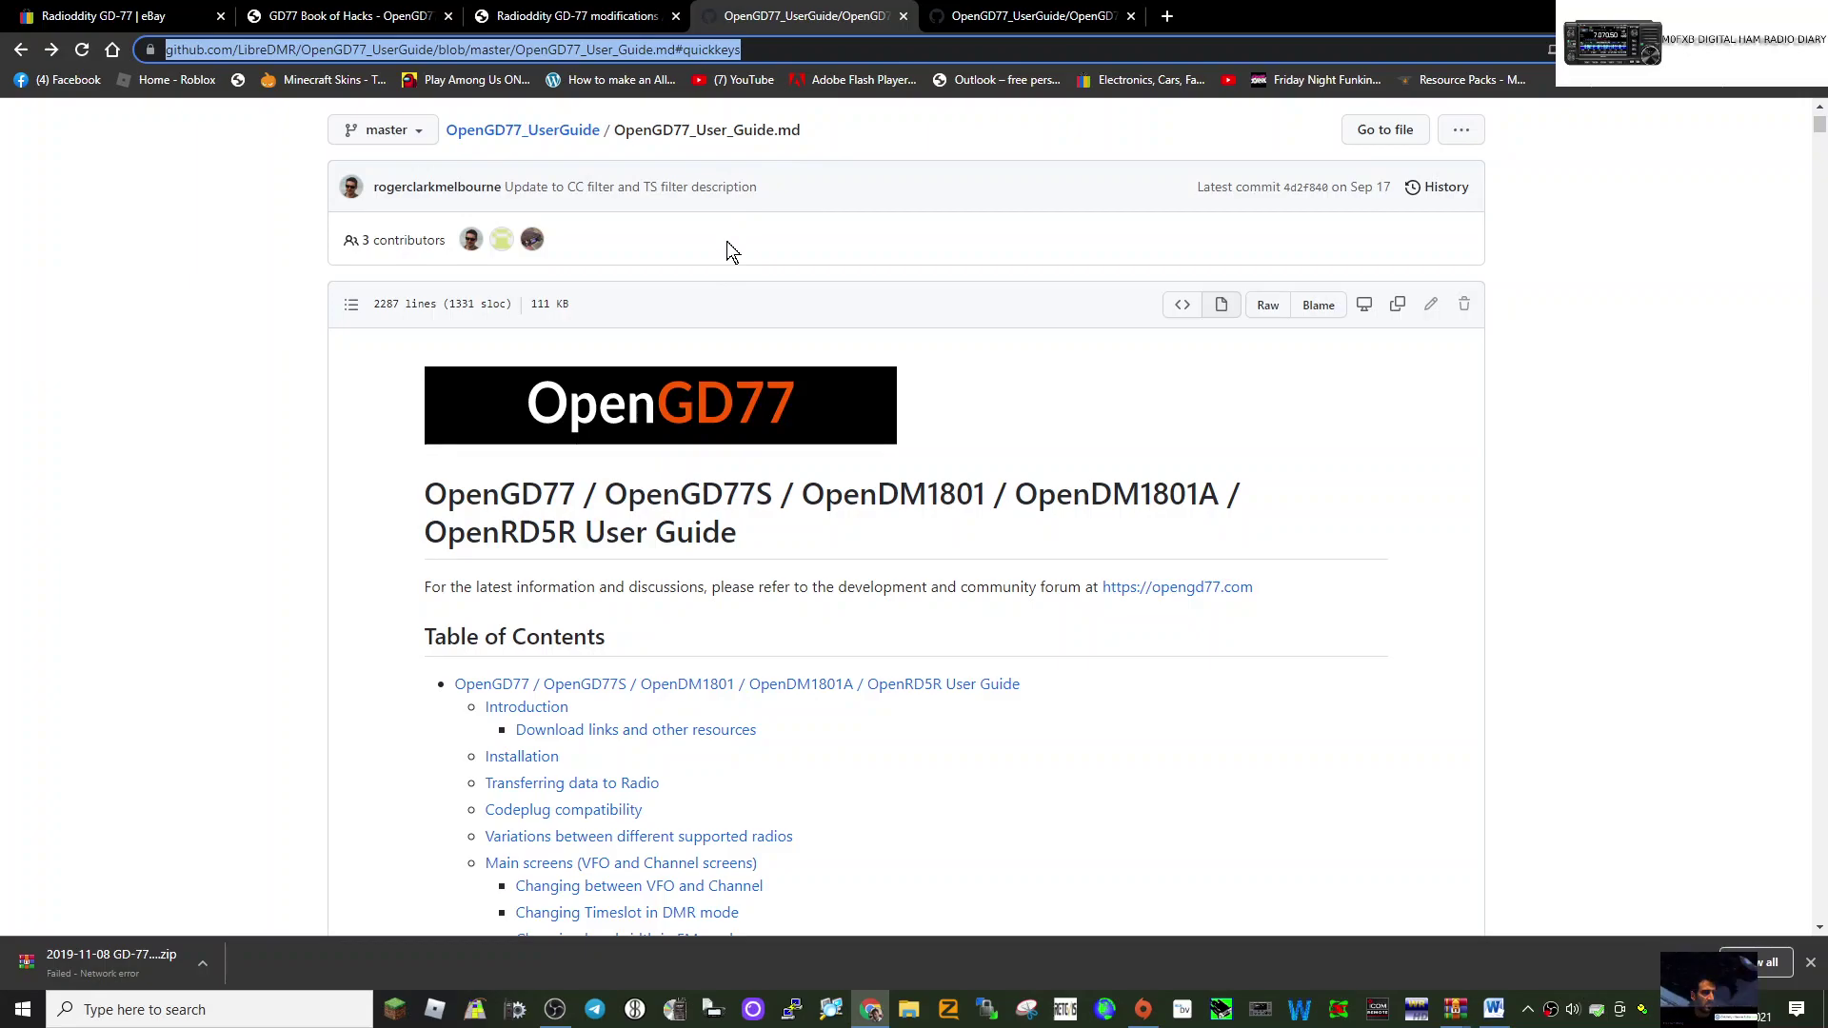
scroll(887, 571, "down", 2)
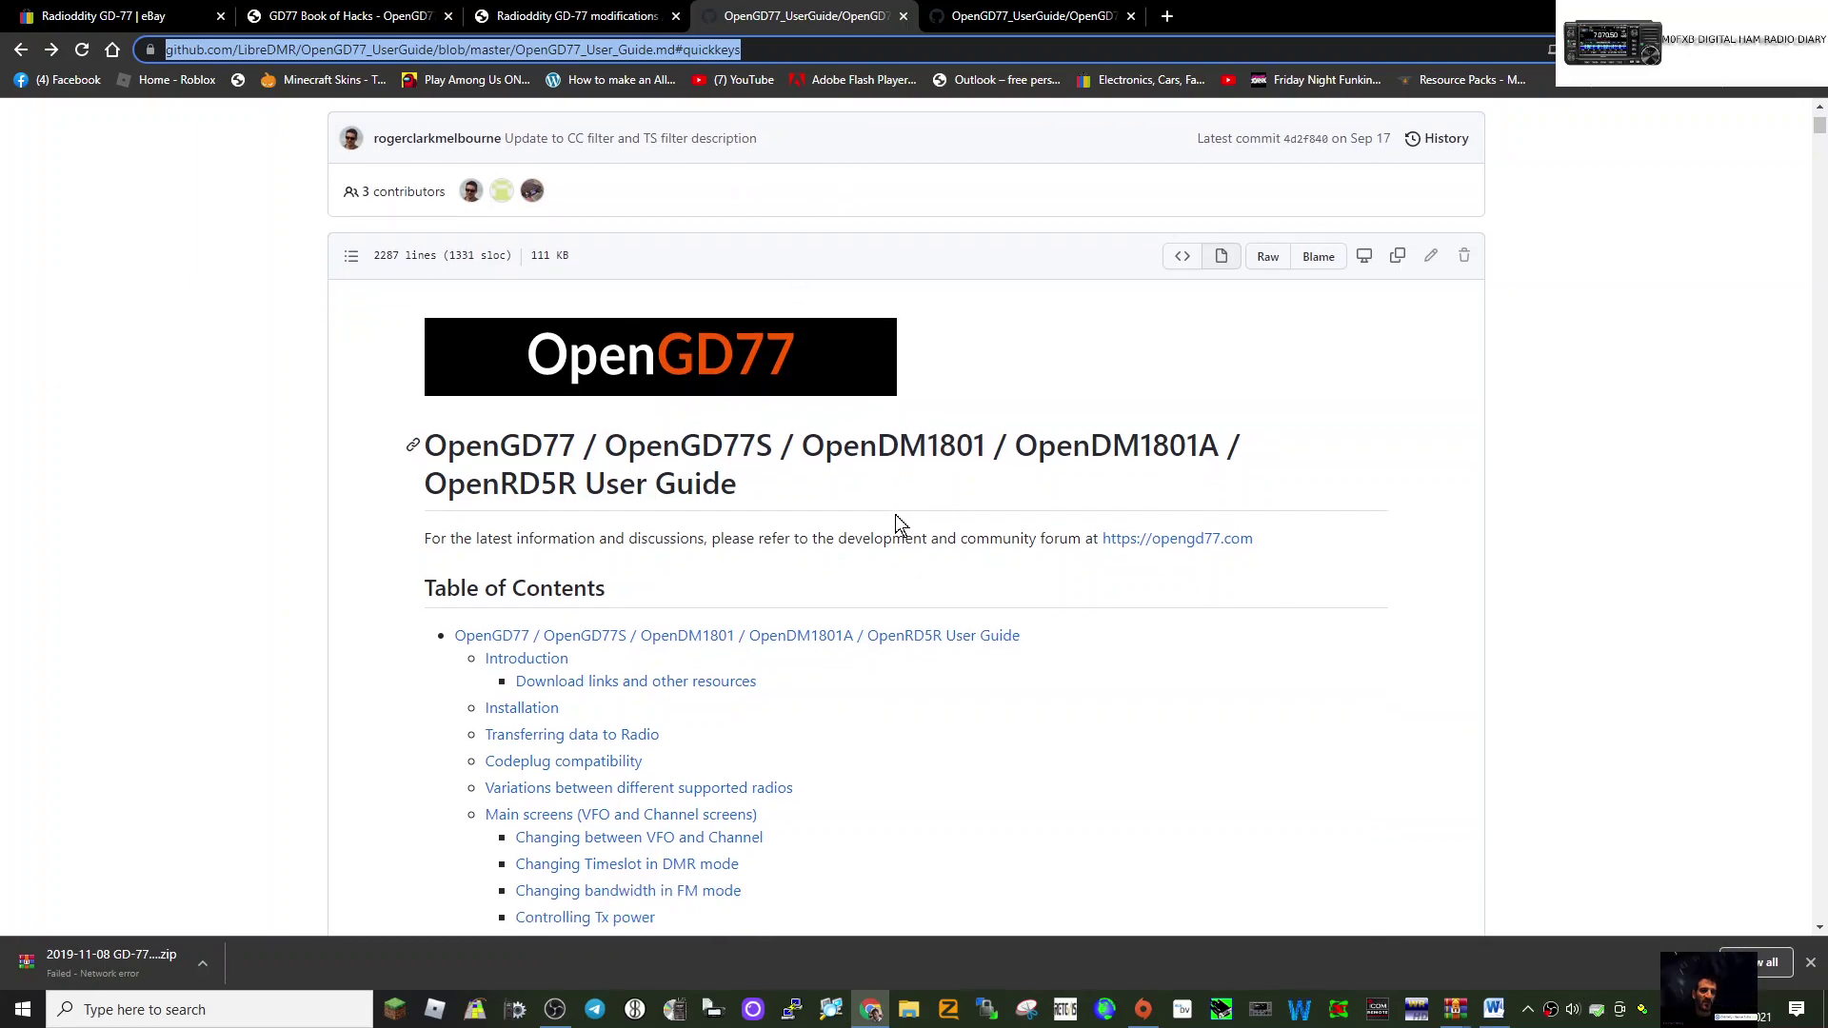
scroll(895, 514, "up", 4)
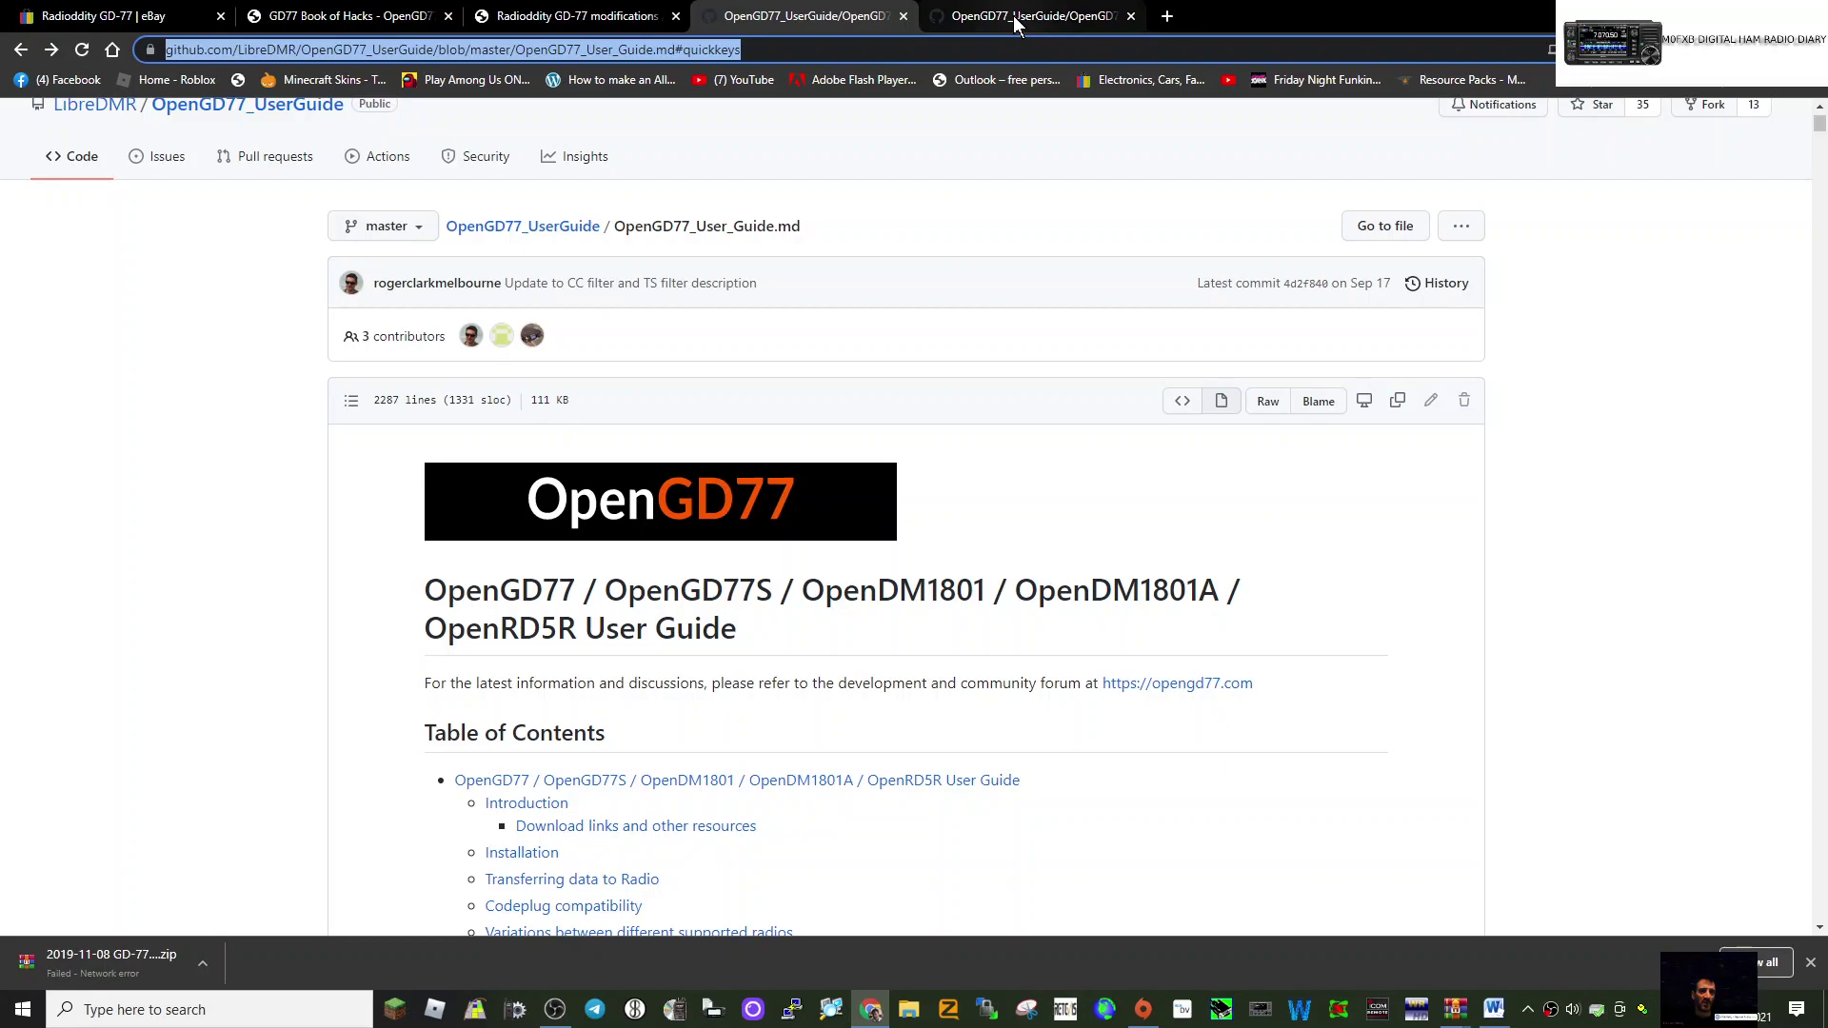
Step: Open the firmware releases index at opengd77.com/downloads/releases from the user guide's 'Latest version' download link
left_click(1013, 15)
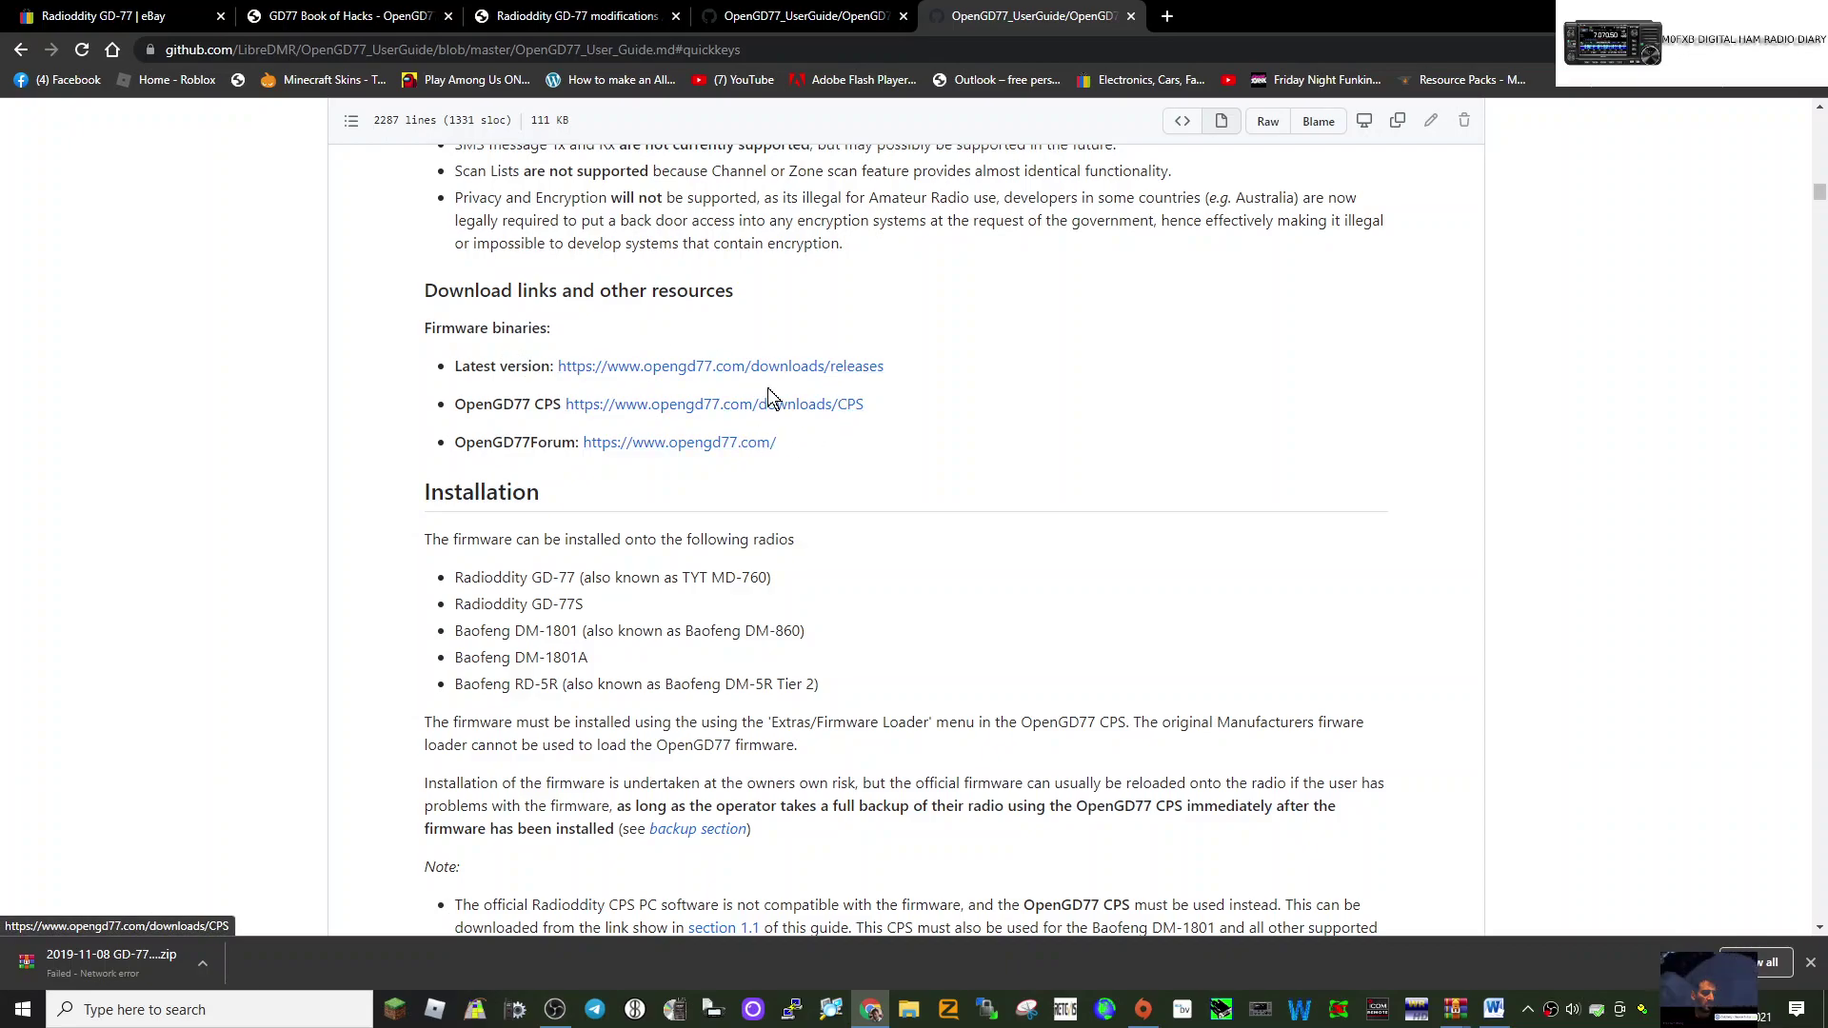
left_click(709, 370)
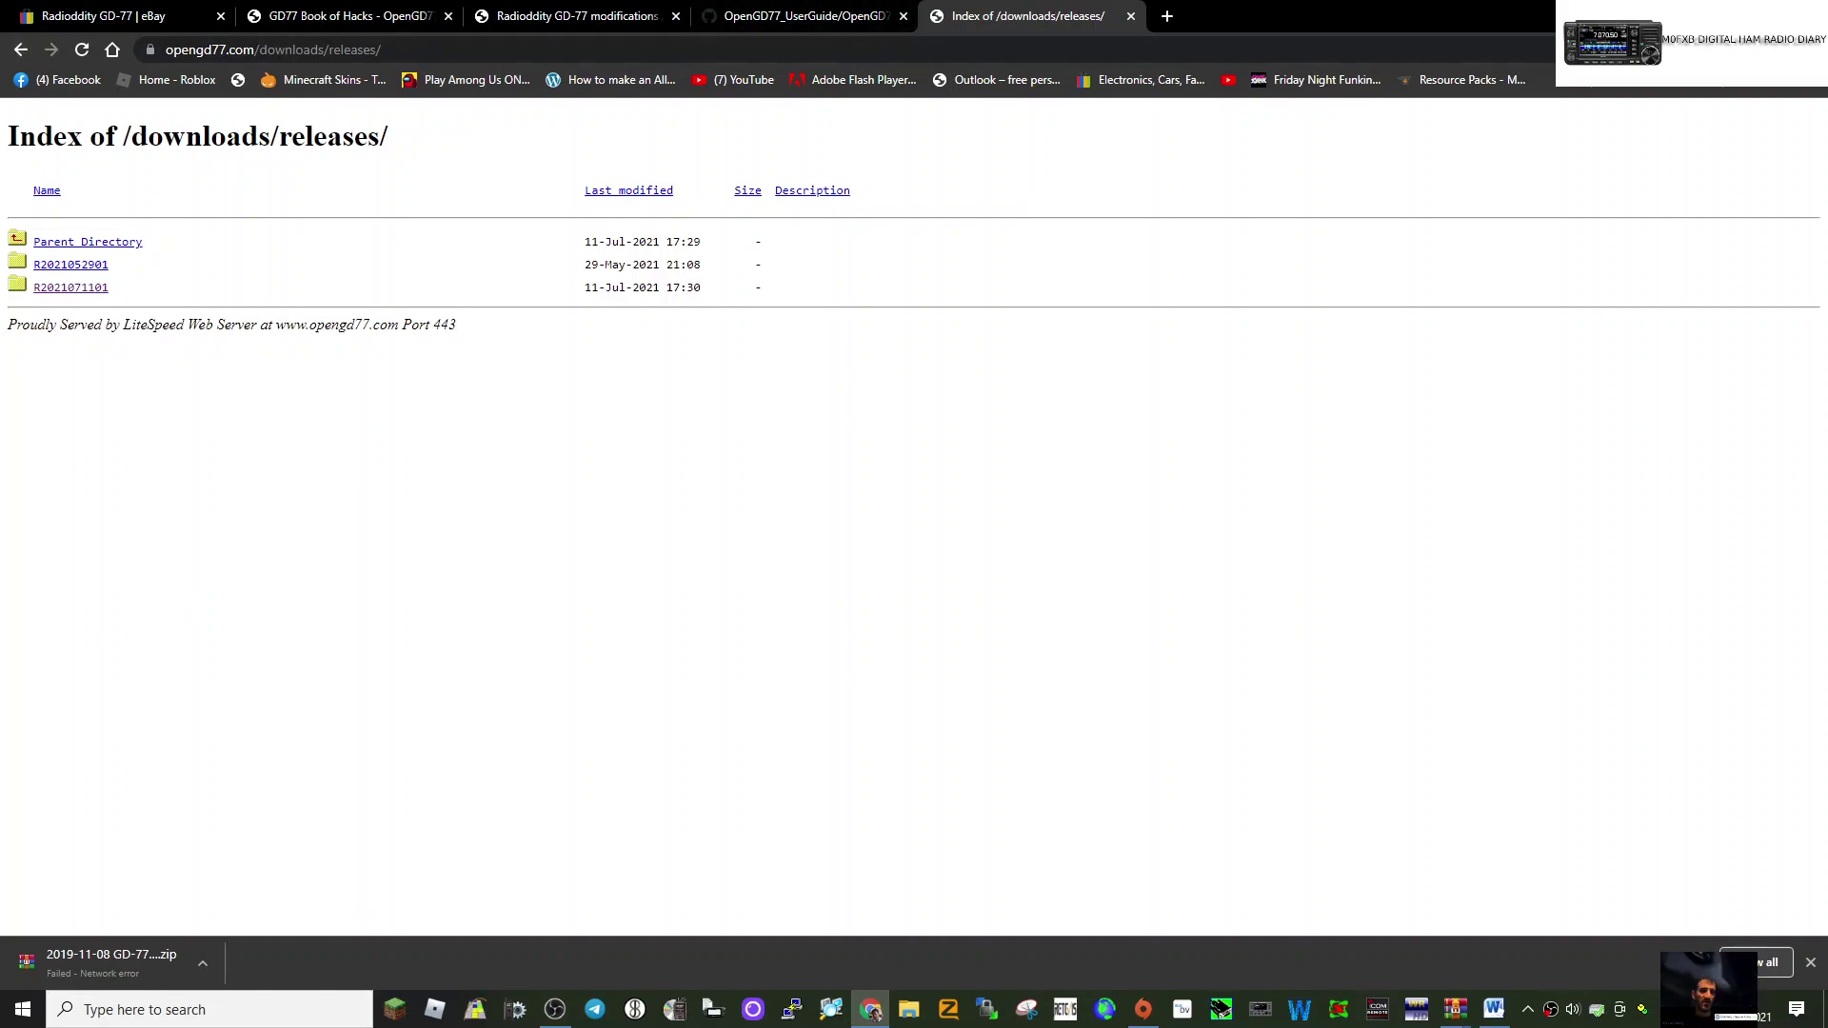
left_click(77, 269)
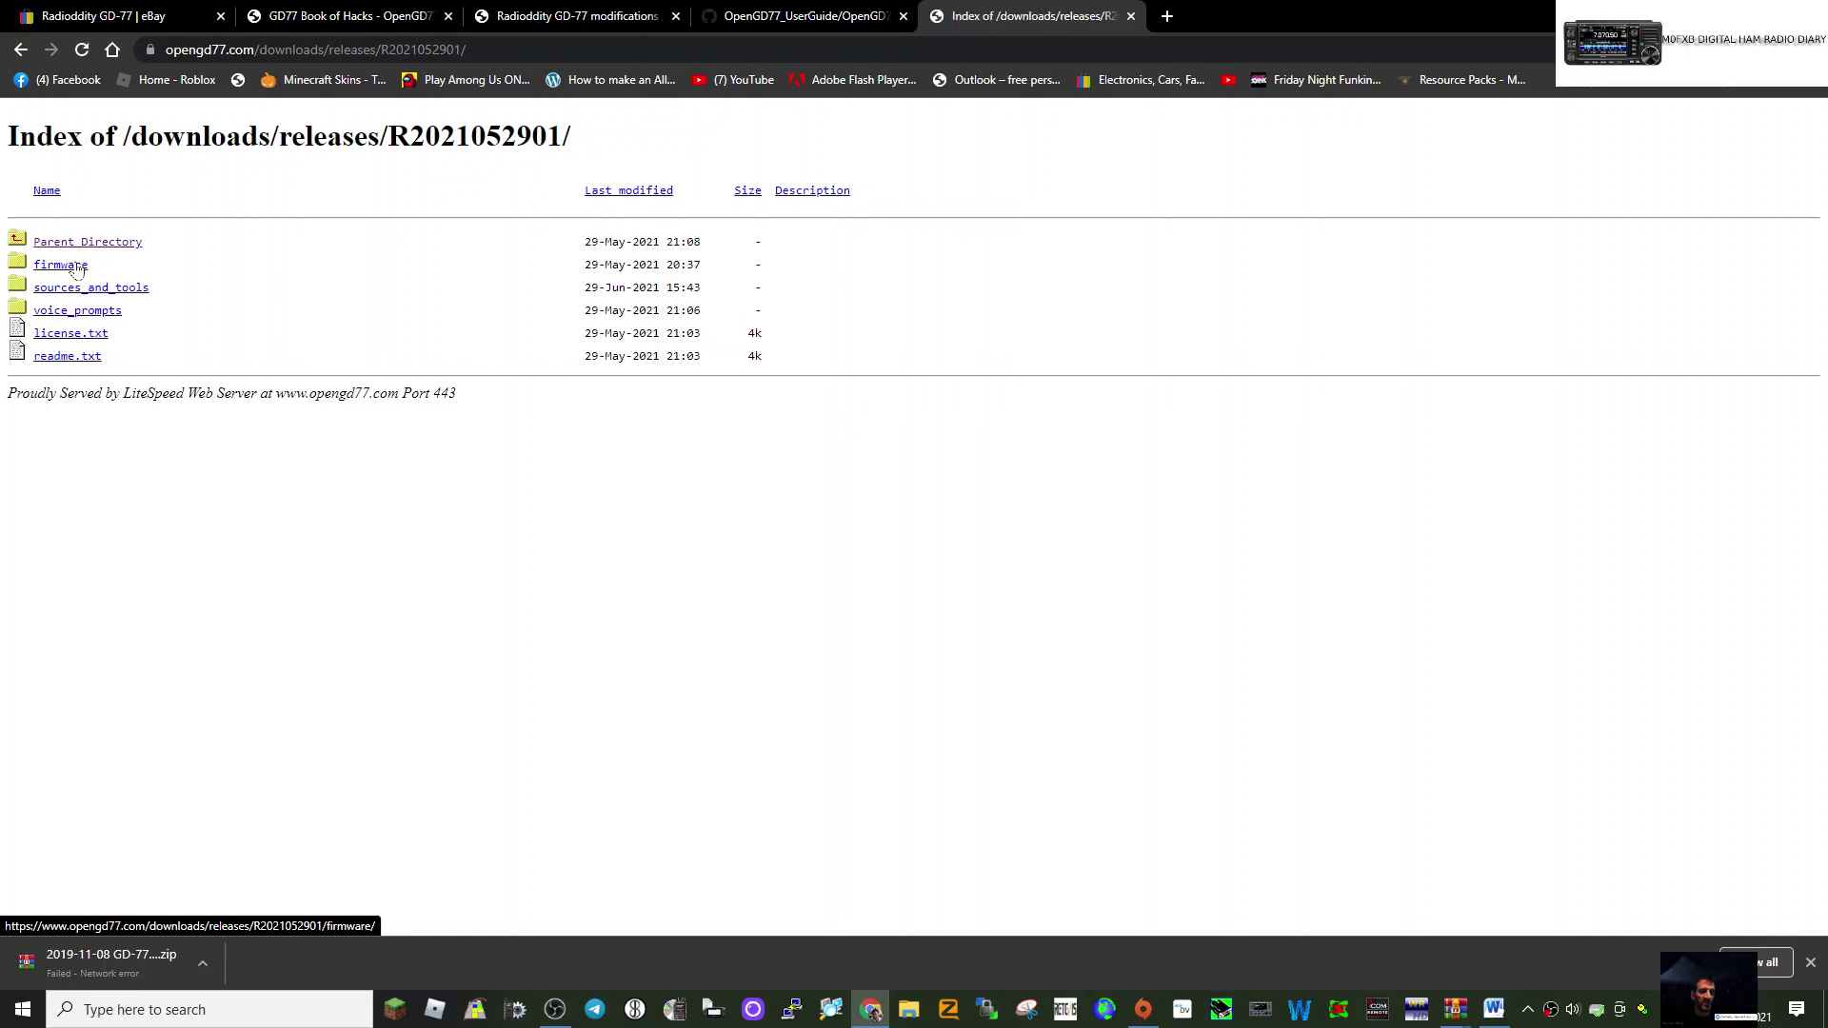
left_click(72, 268)
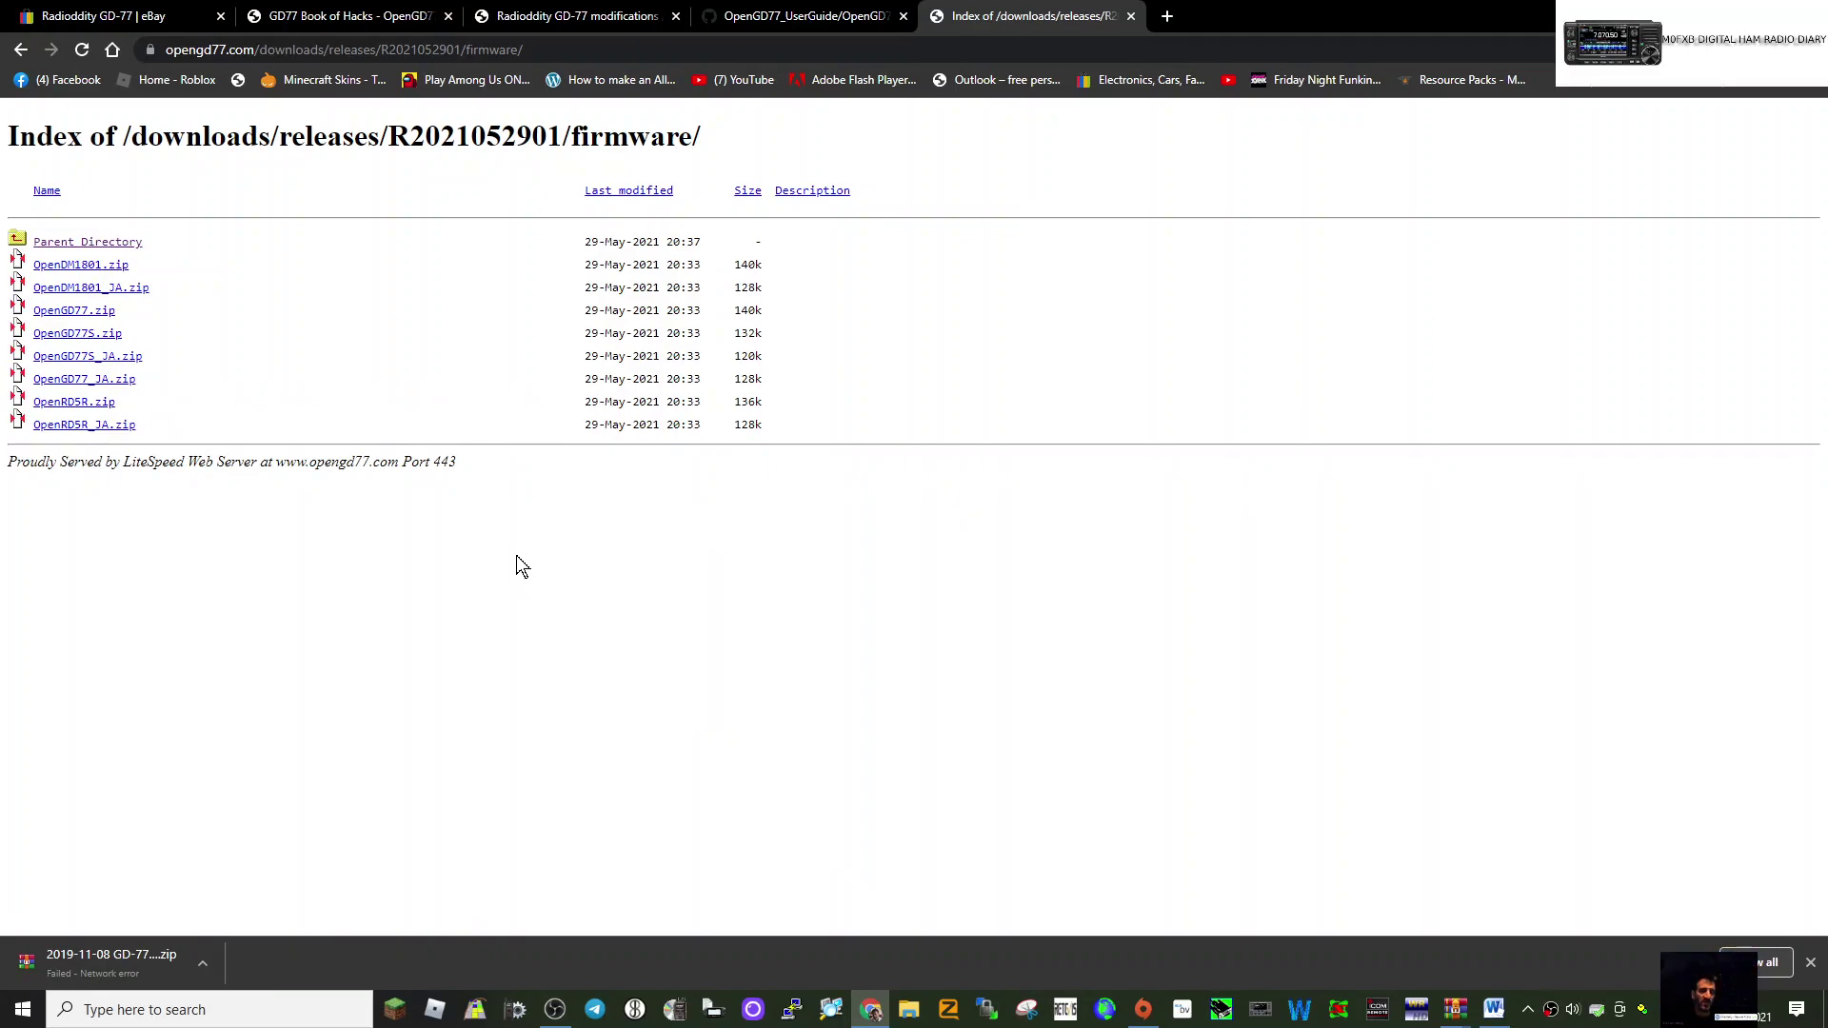
left_click(840, 21)
scroll(1124, 416, "down", 5)
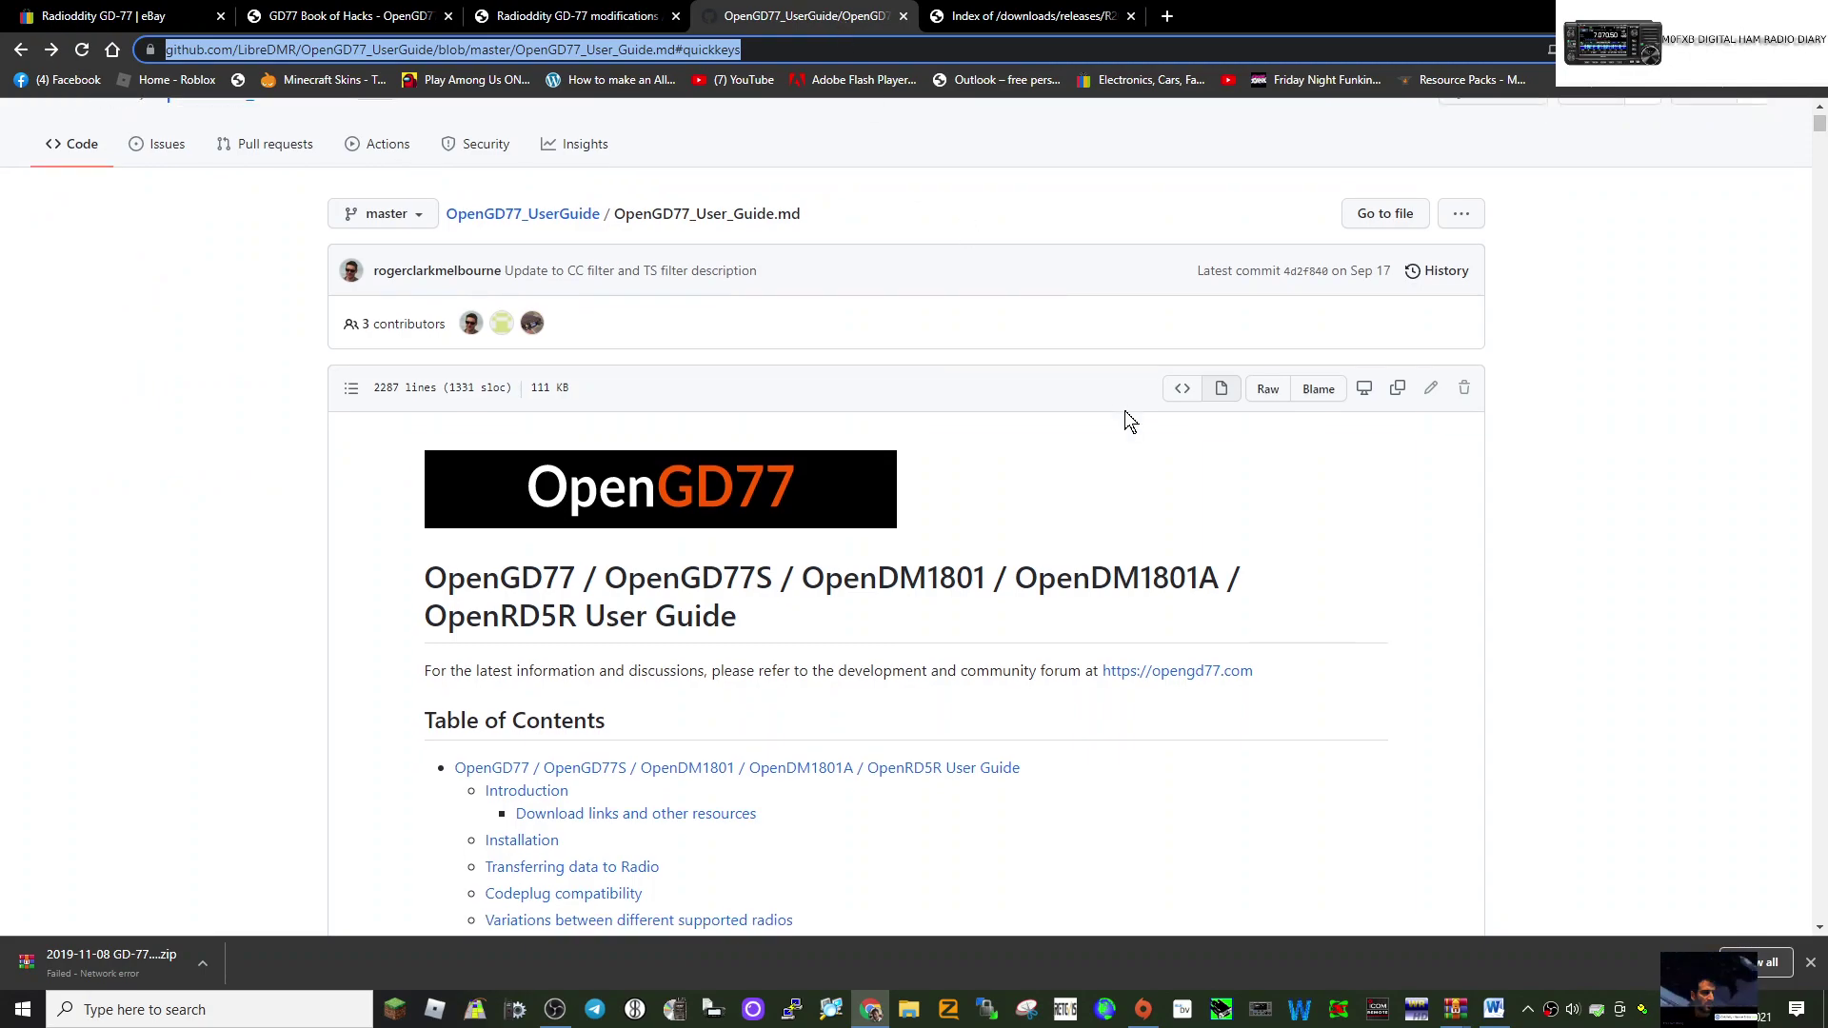
scroll(1114, 405, "down", 2)
scroll(1110, 402, "up", 7)
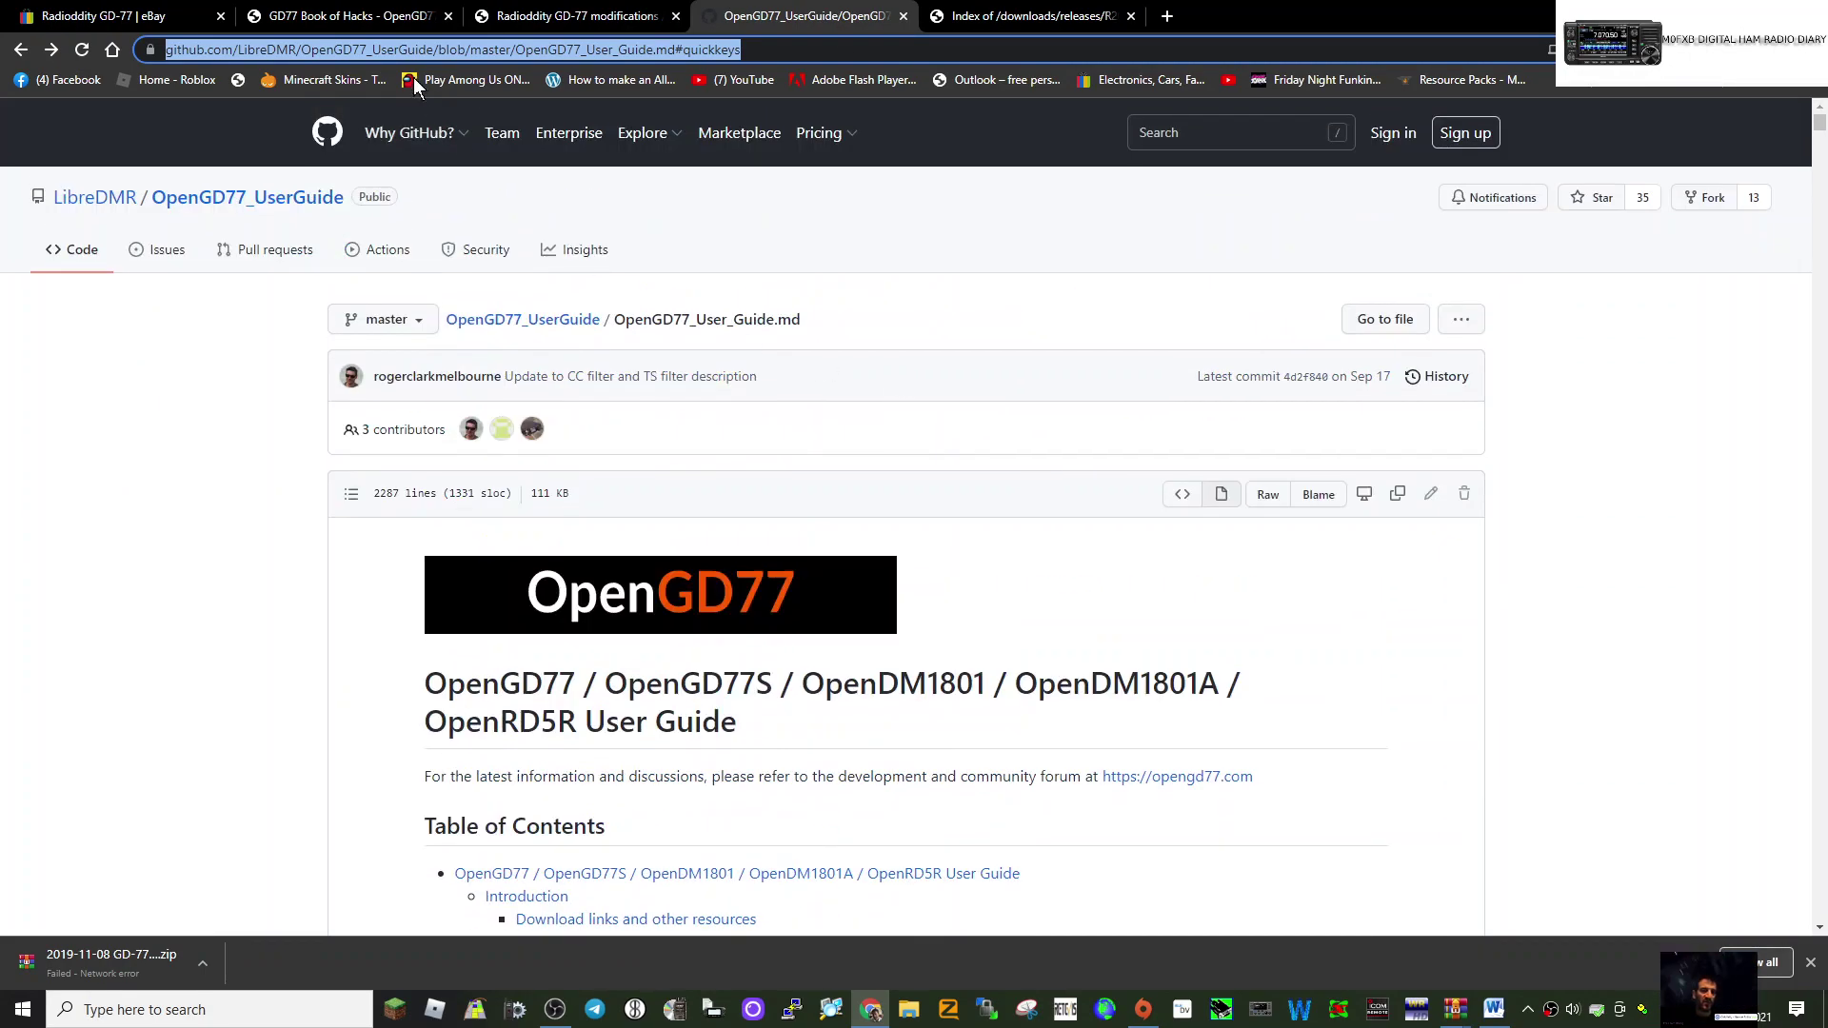
left_click(354, 27)
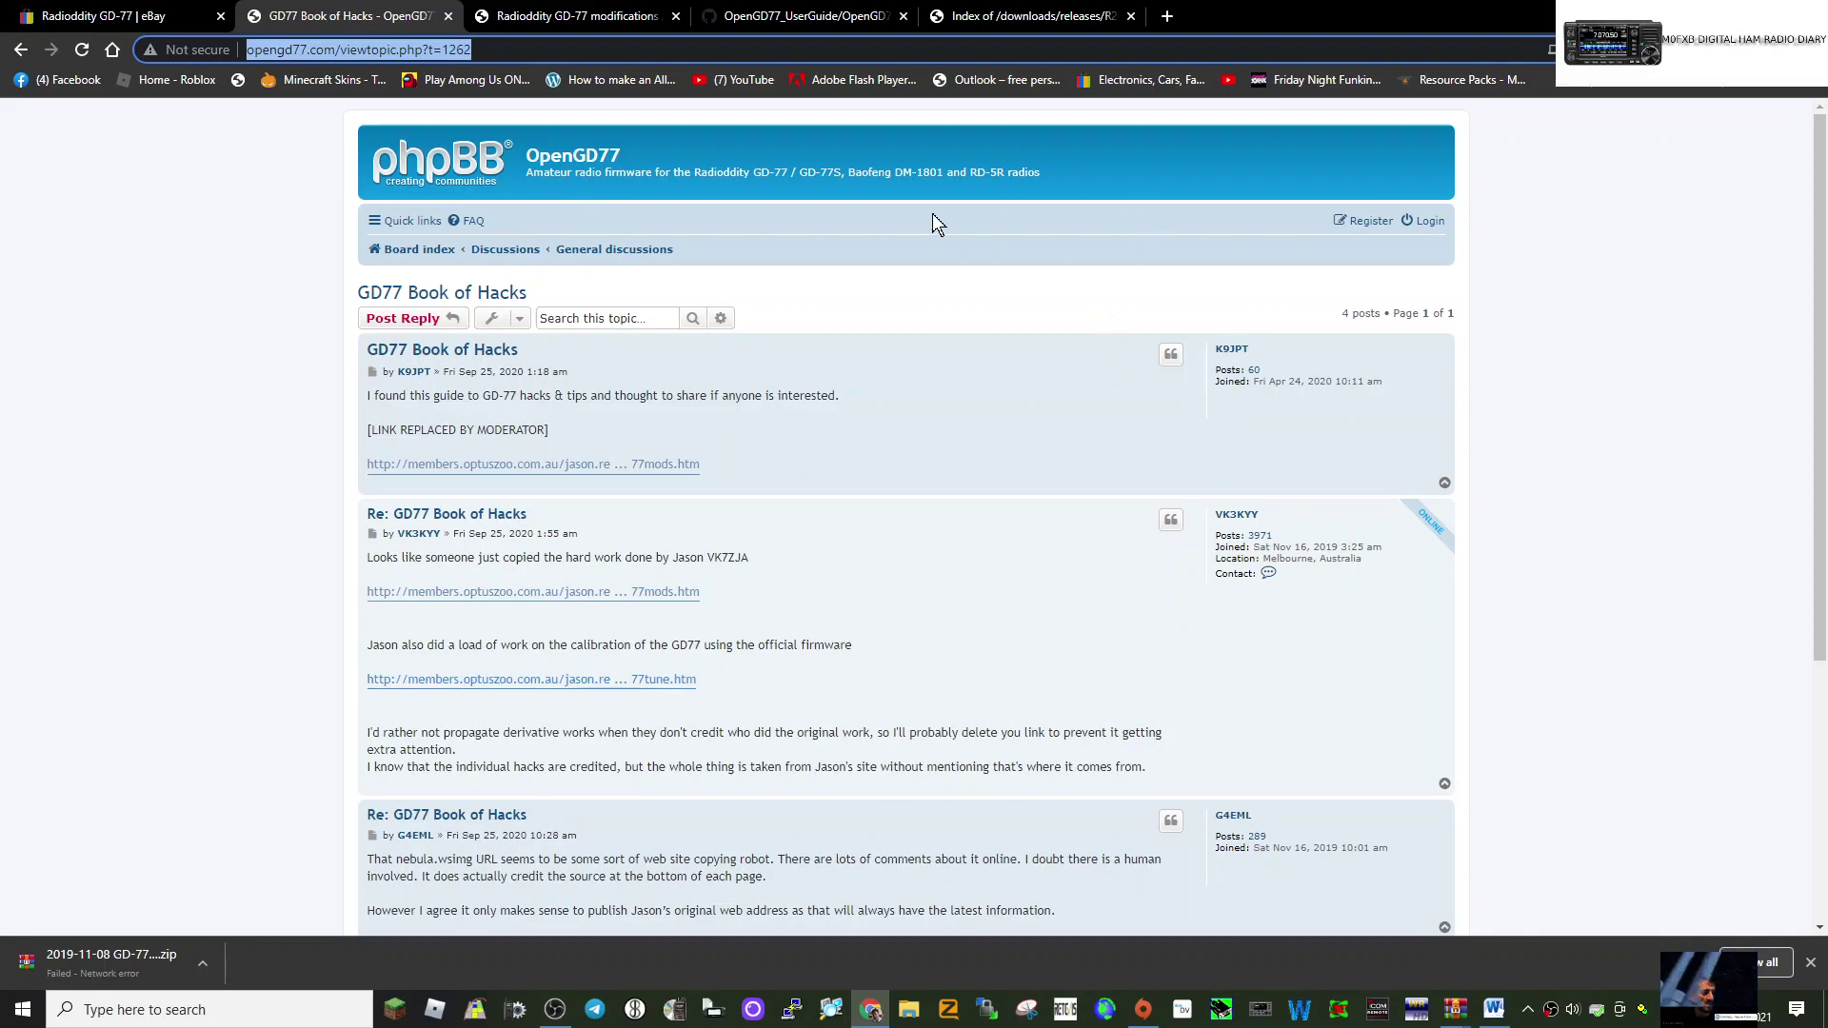
Step: Skim the Book of Hacks topic, then return to the Radioddity GD-77 modifications page
scroll(798, 341, "down", 3)
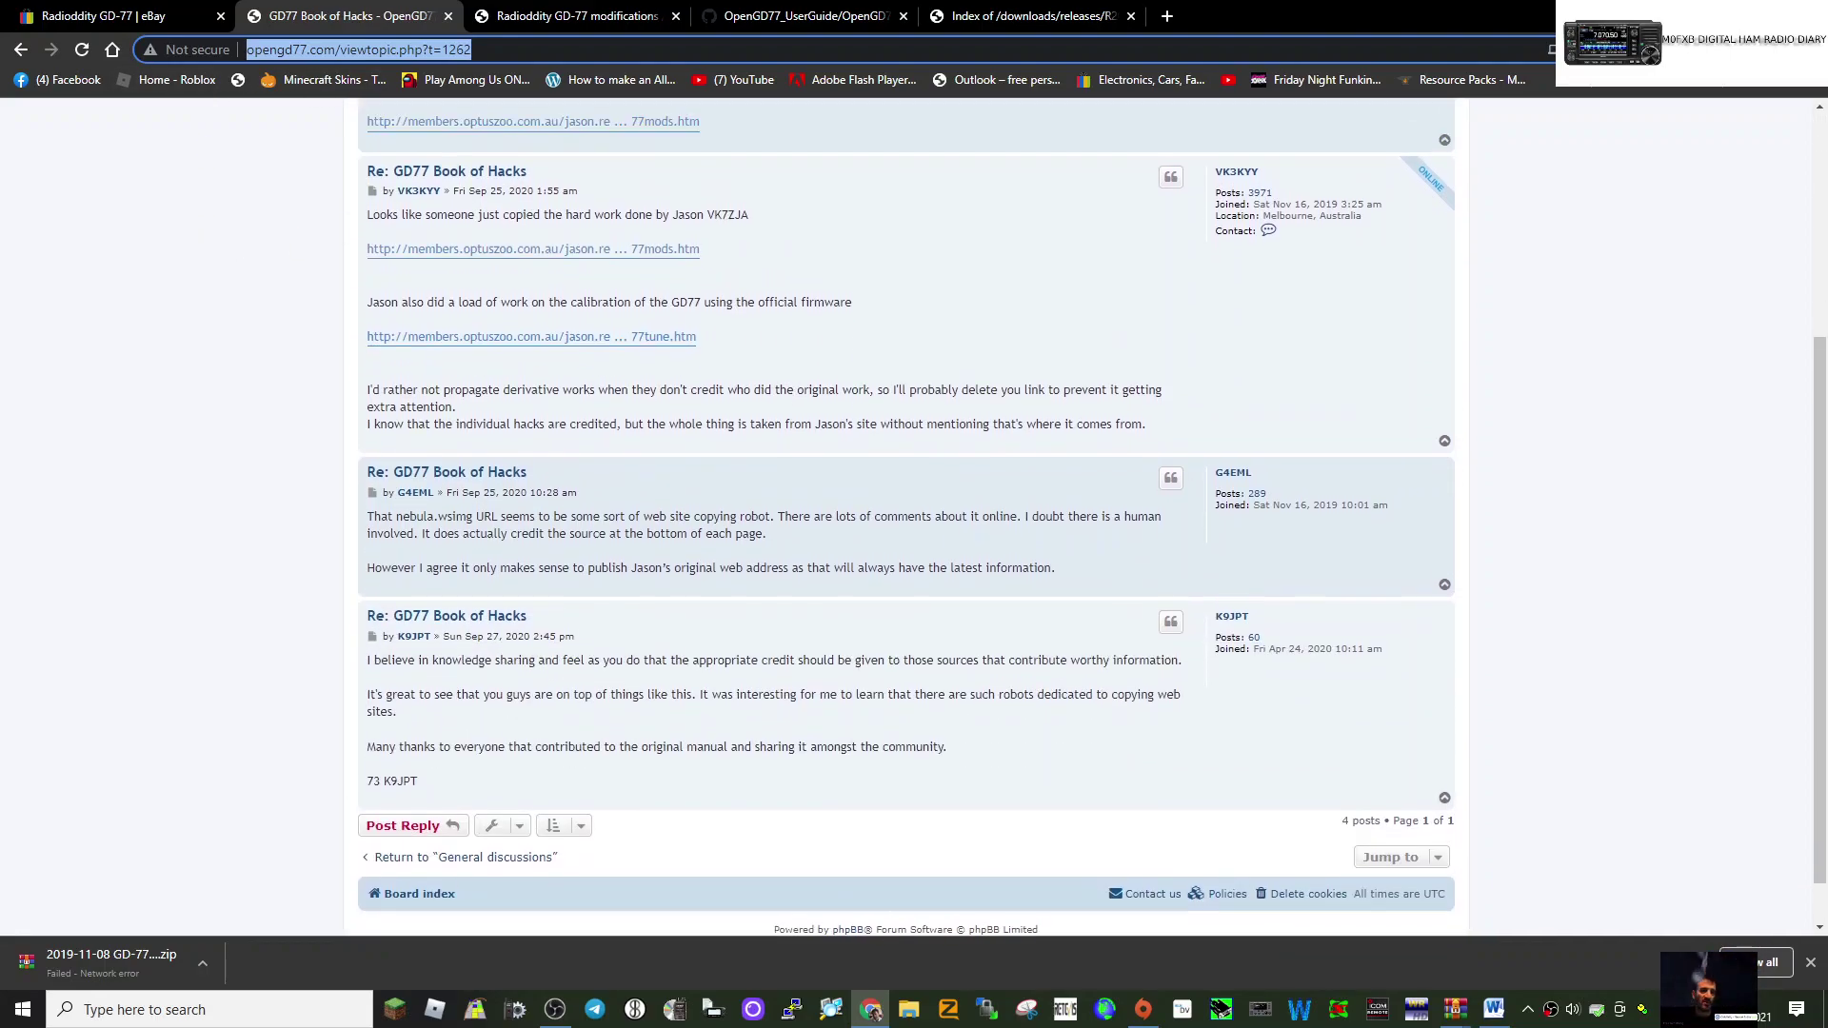
scroll(772, 238, "up", 3)
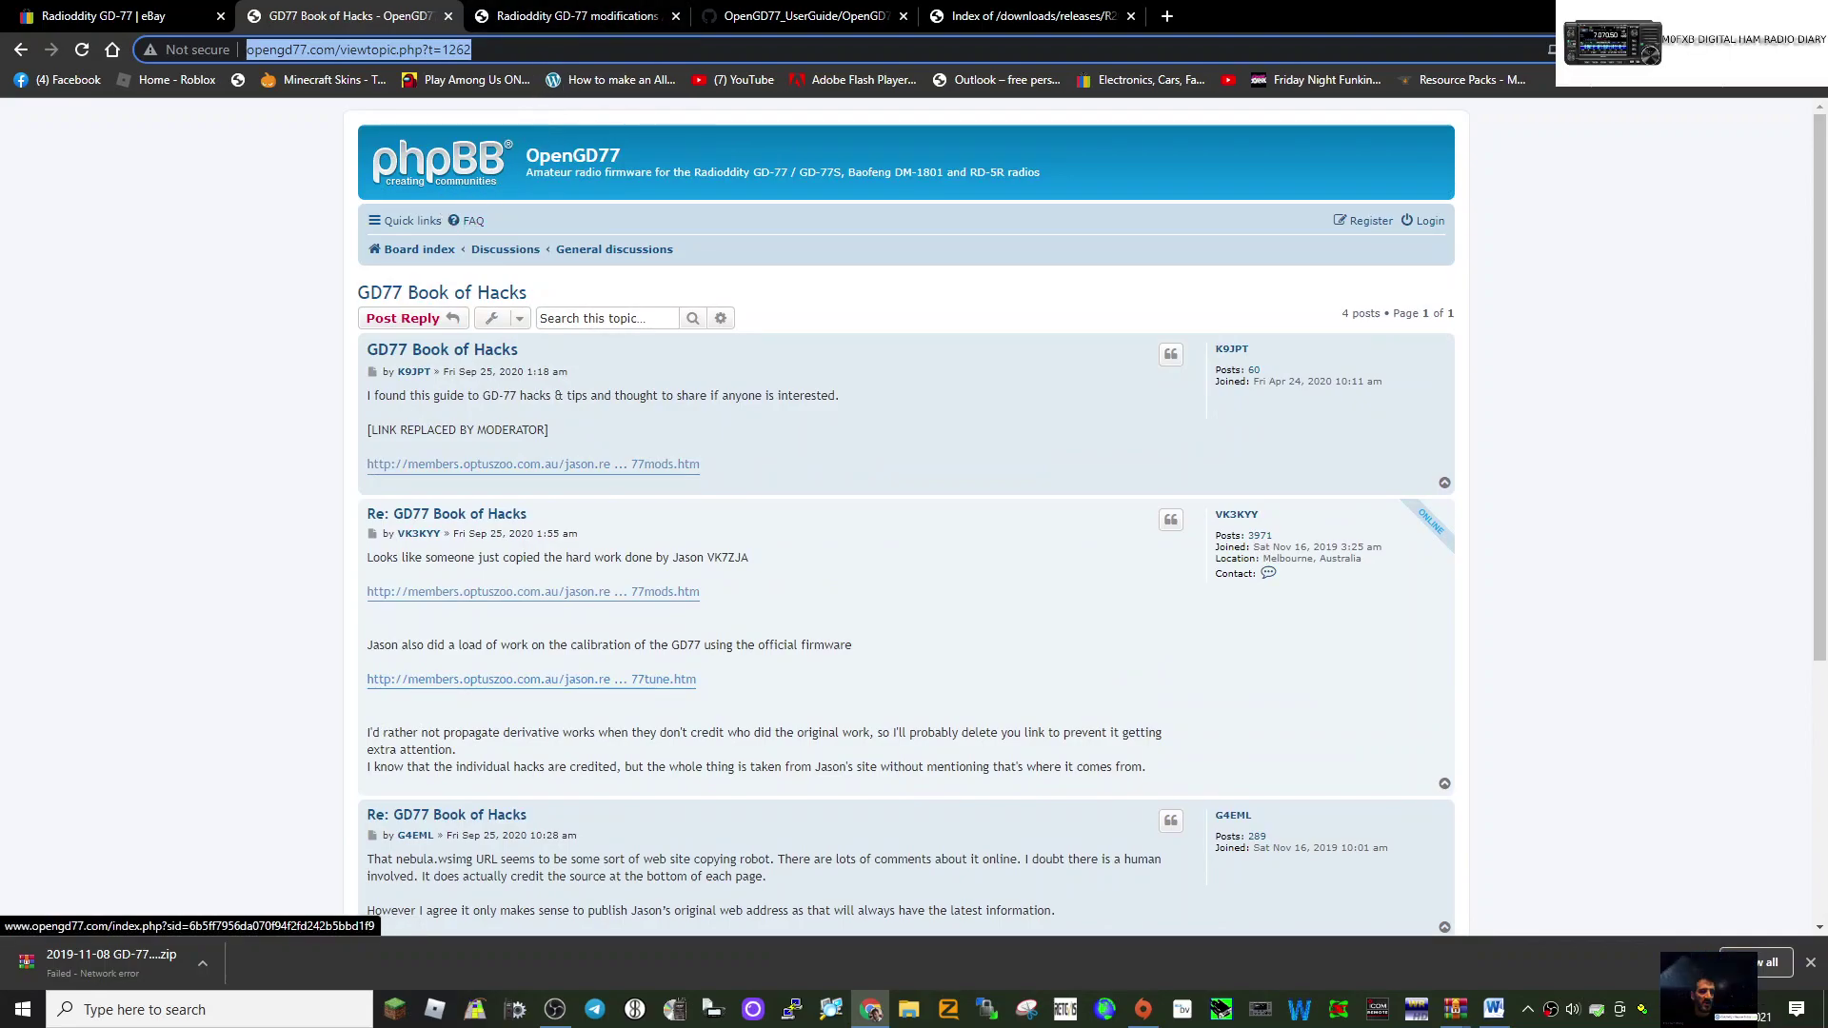
left_click(571, 17)
Step: Scroll down GD77mods.htm to the X-ray images and the W25Q80BV flash memory map table
scroll(1076, 324, "up", 1)
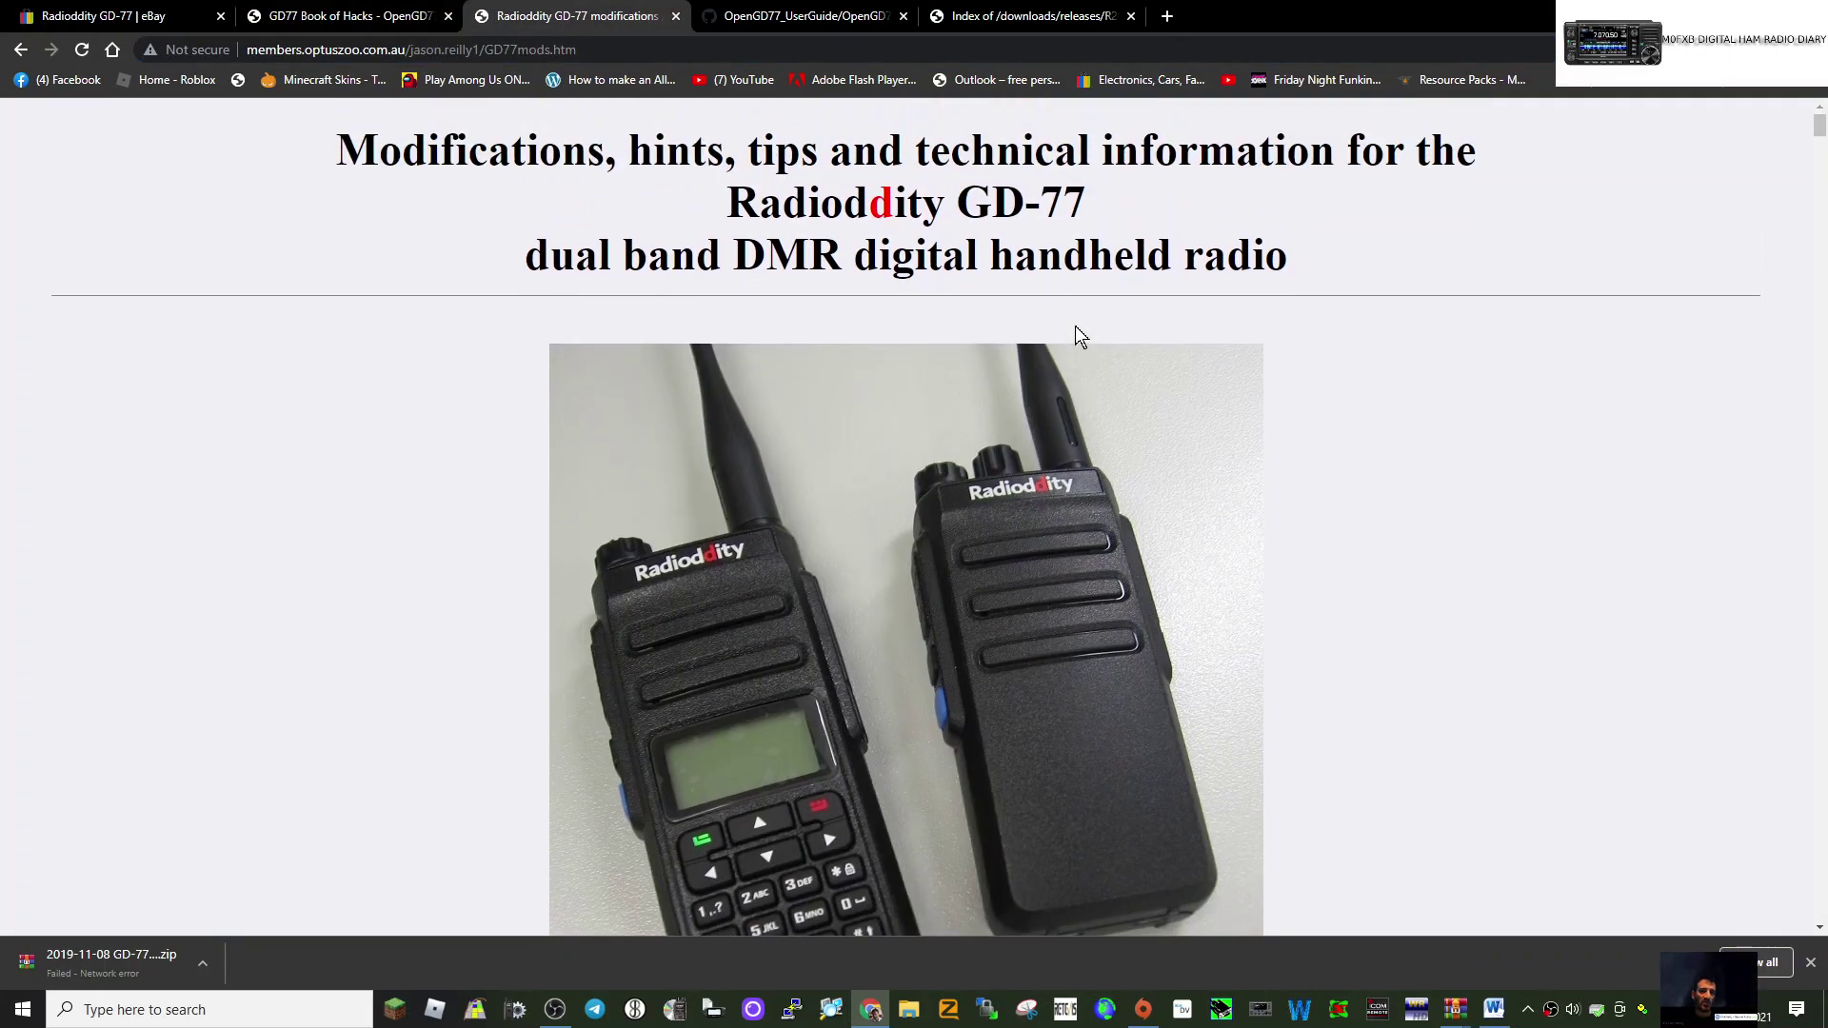
scroll(860, 311, "down", 15)
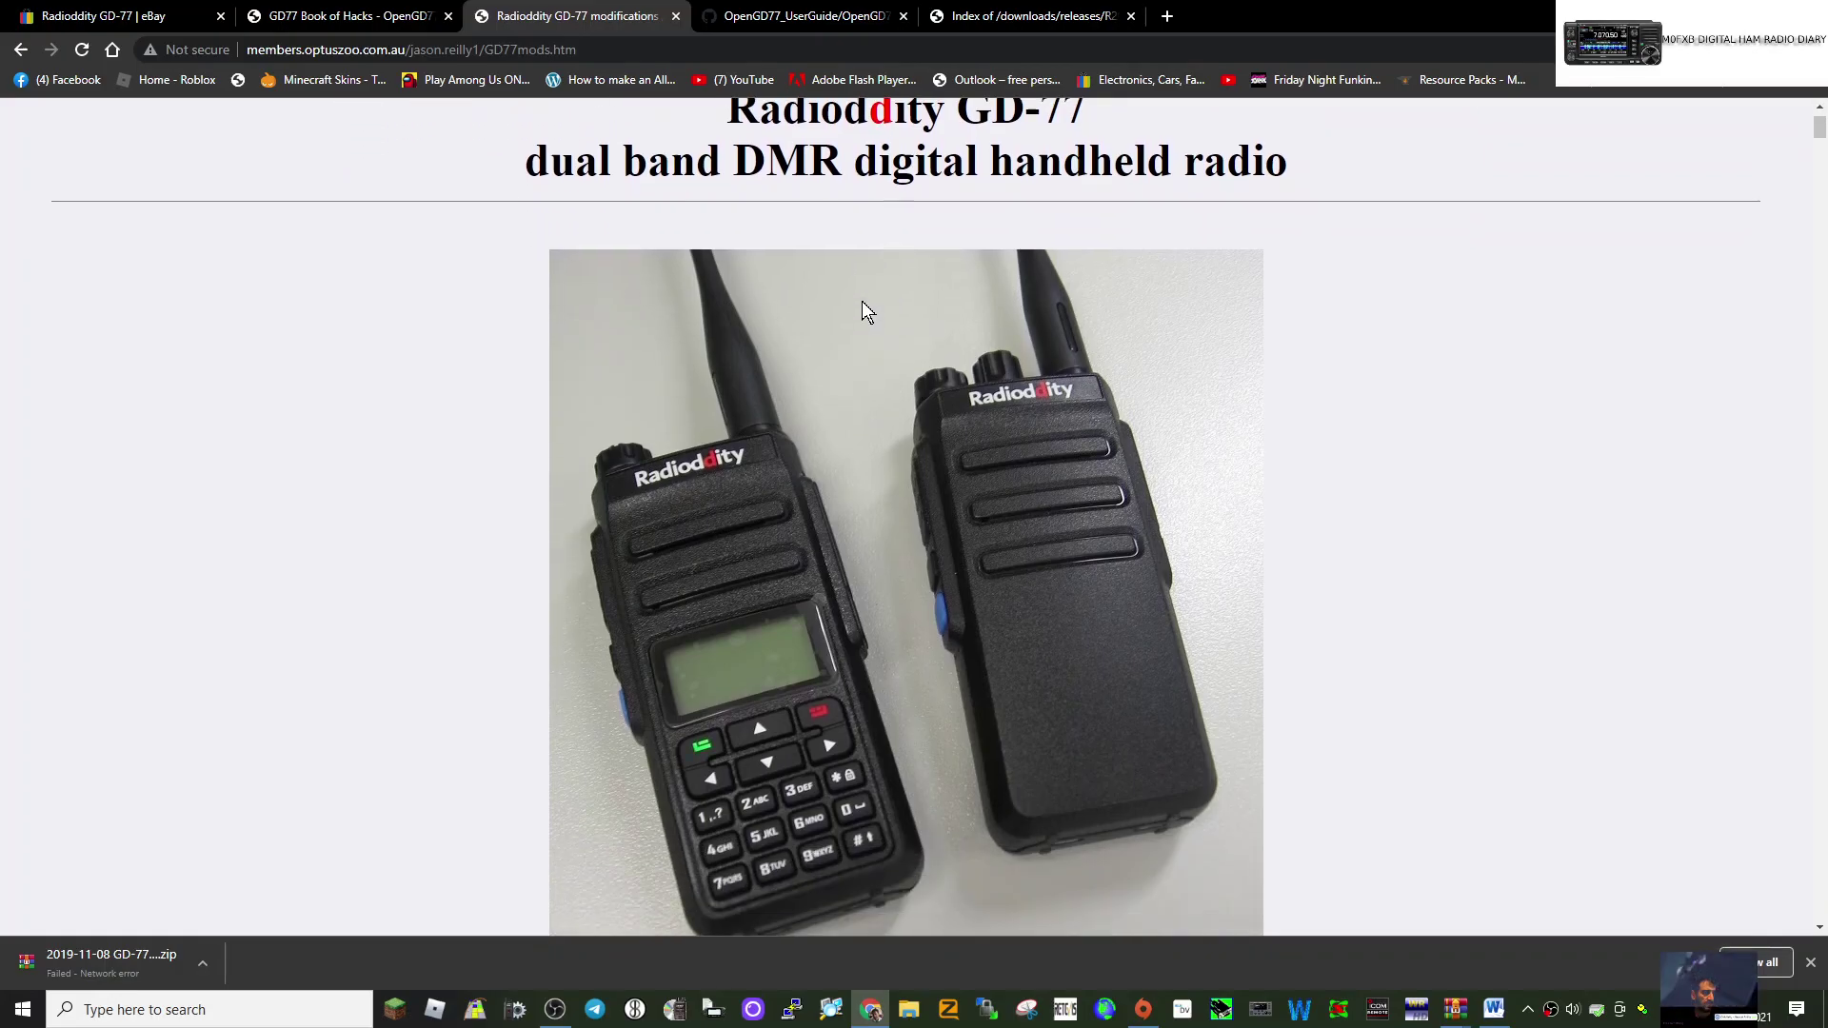
scroll(922, 352, "down", 15)
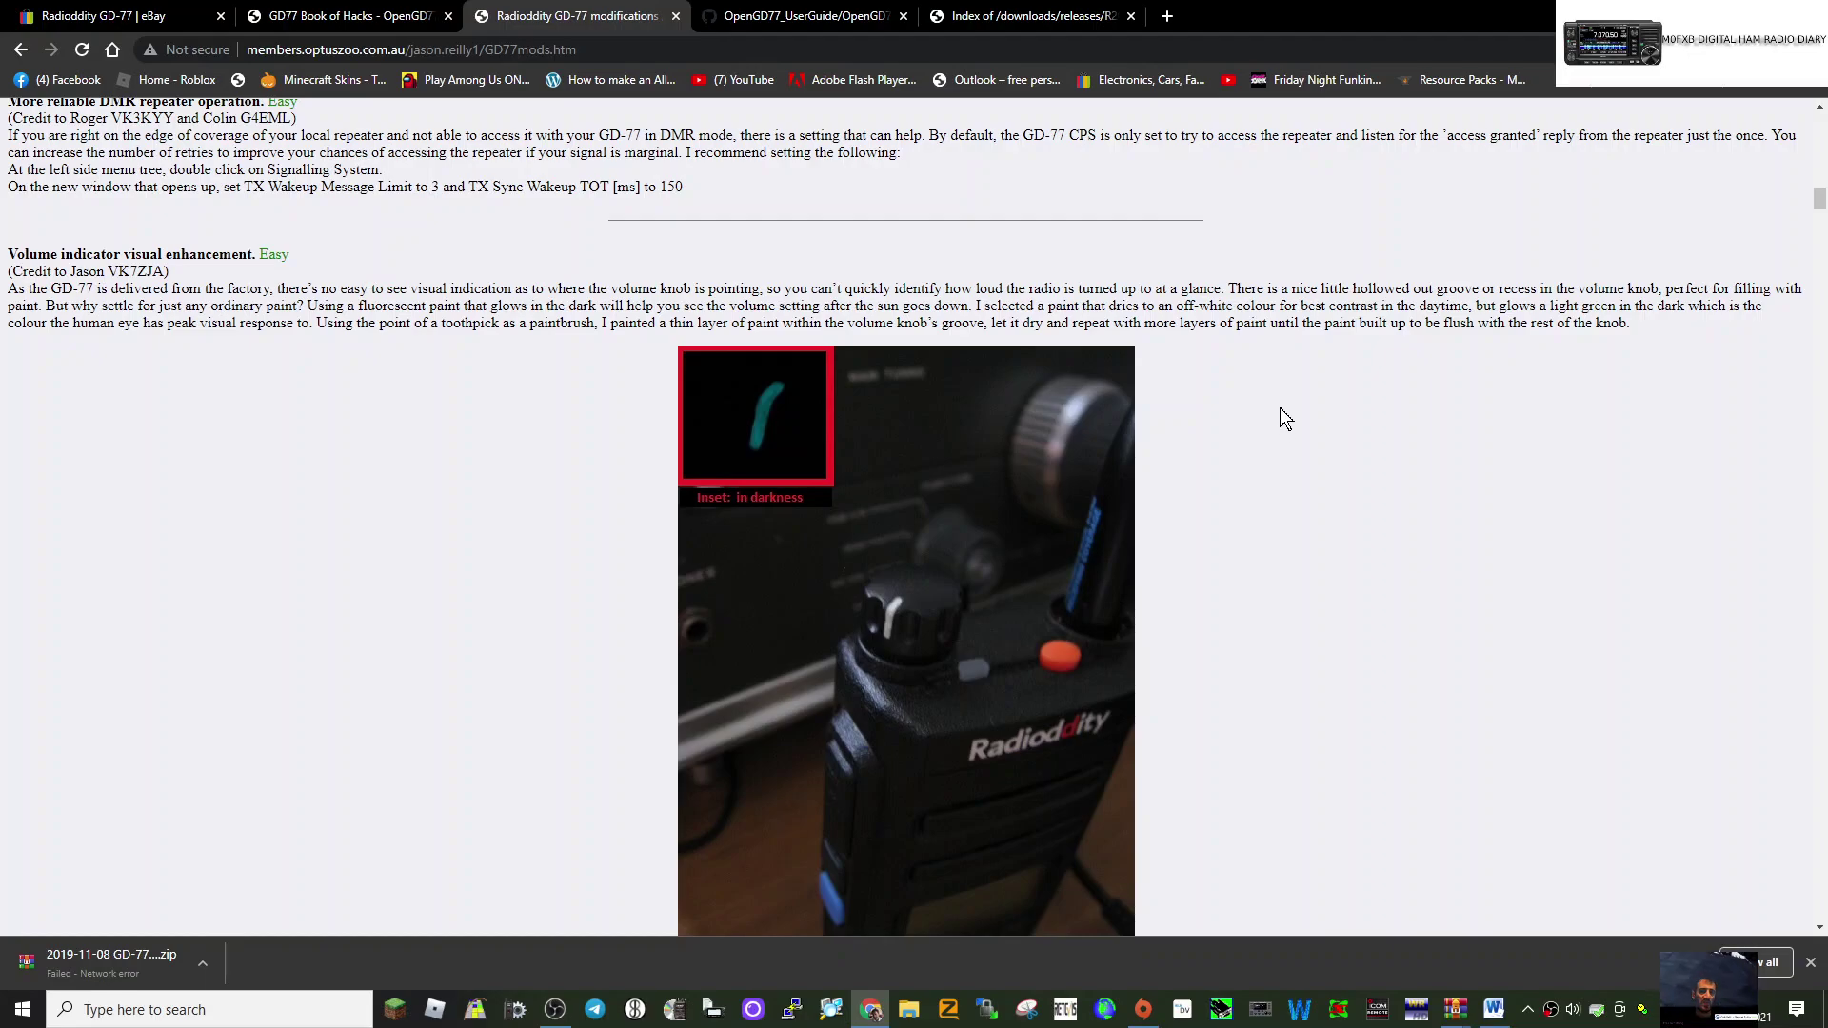
scroll(1279, 419, "down", 10)
scroll(1277, 396, "down", 12)
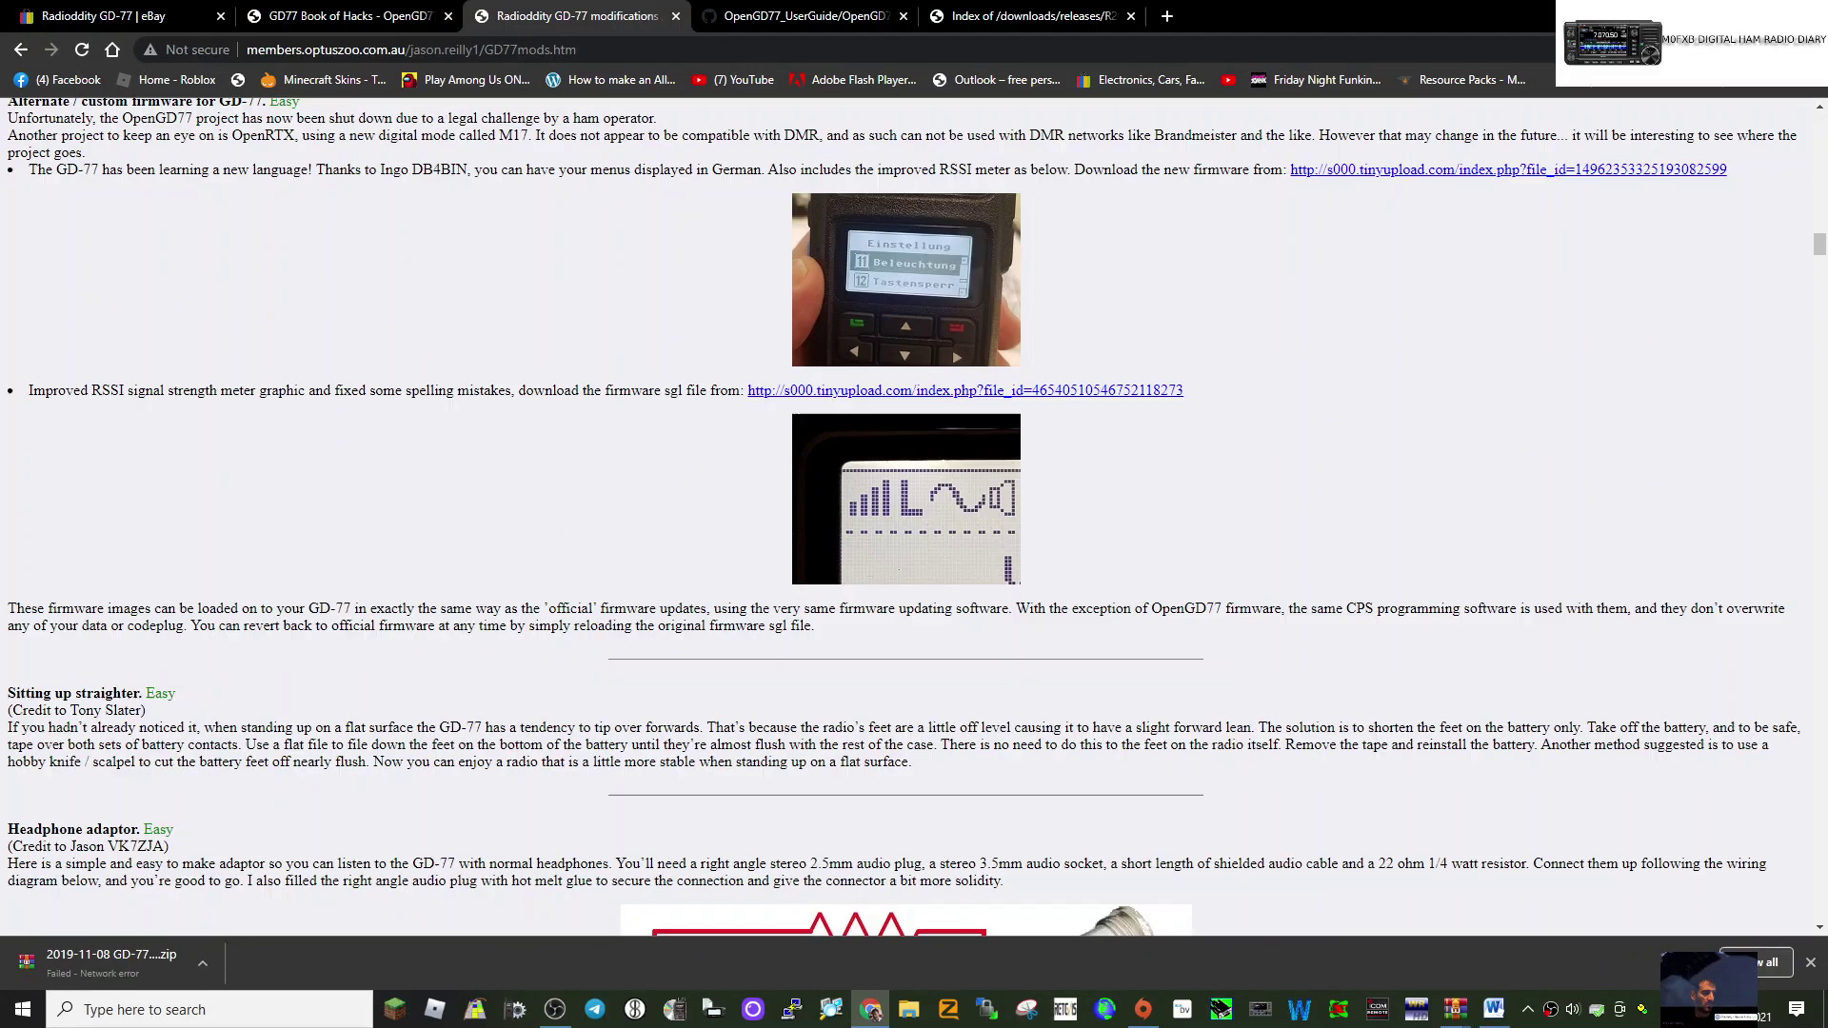
scroll(813, 380, "up", 5)
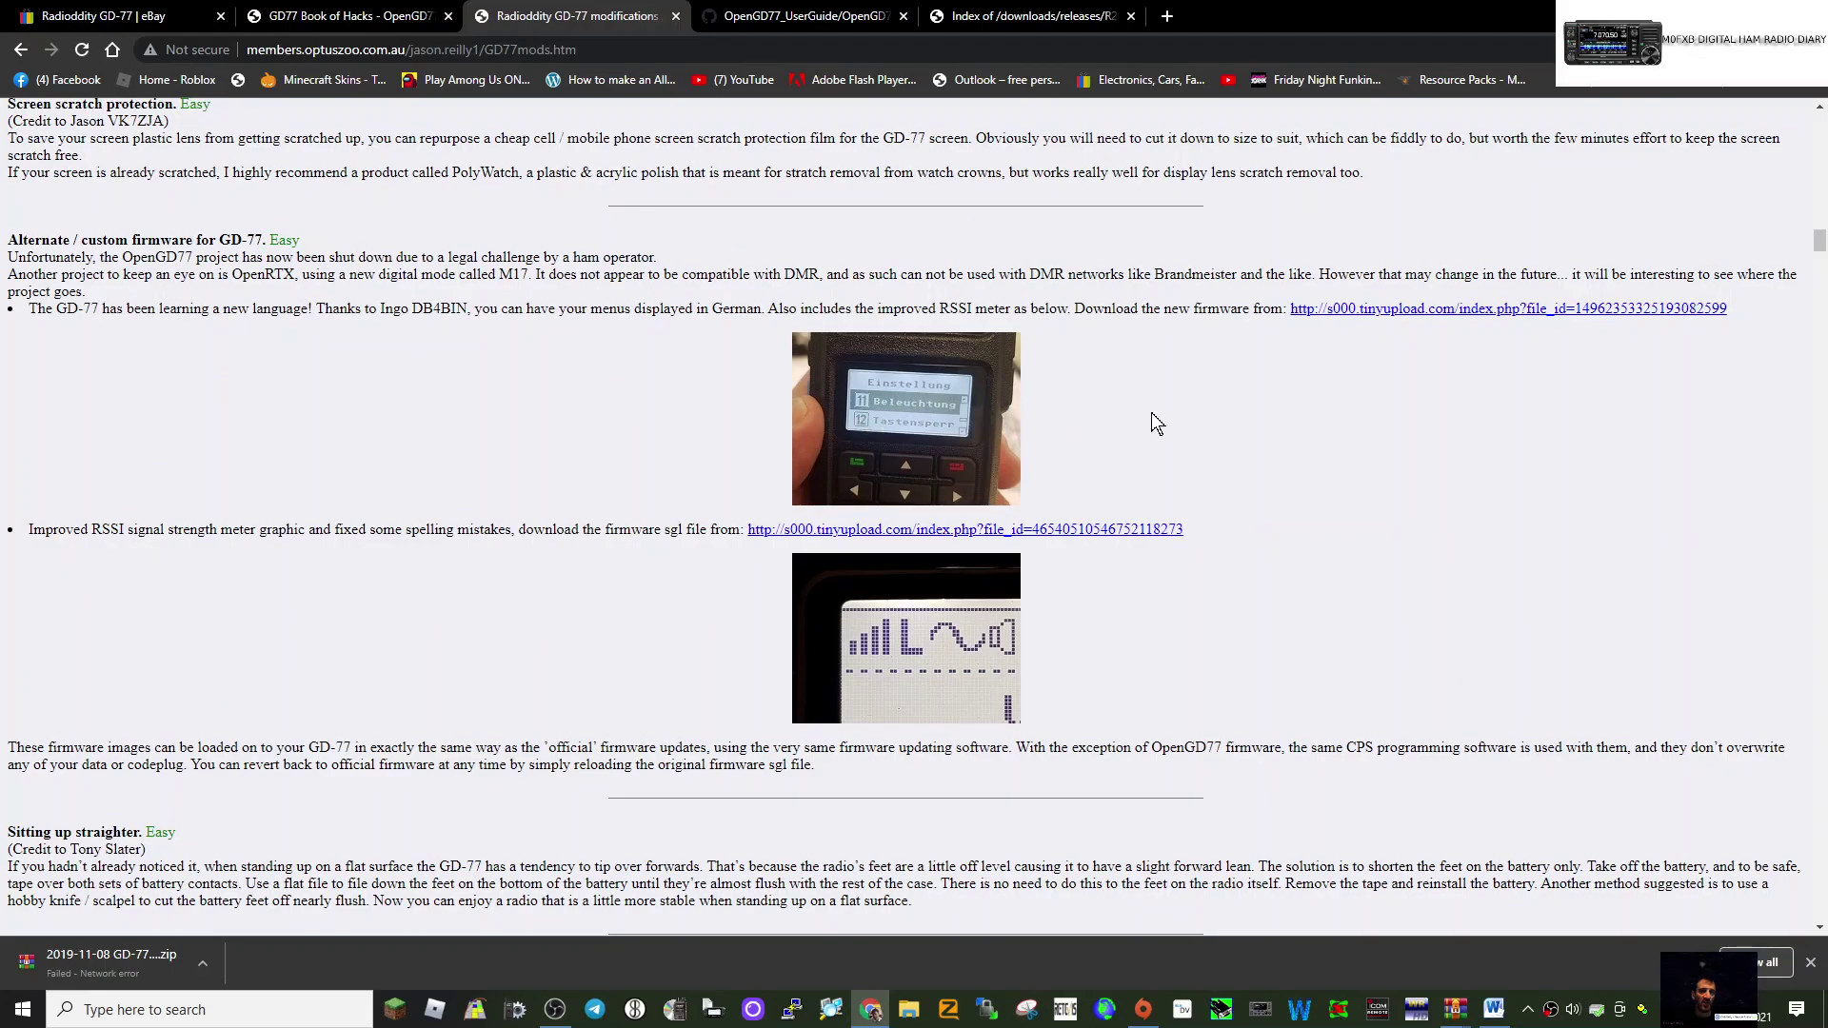
scroll(1186, 364, "down", 8)
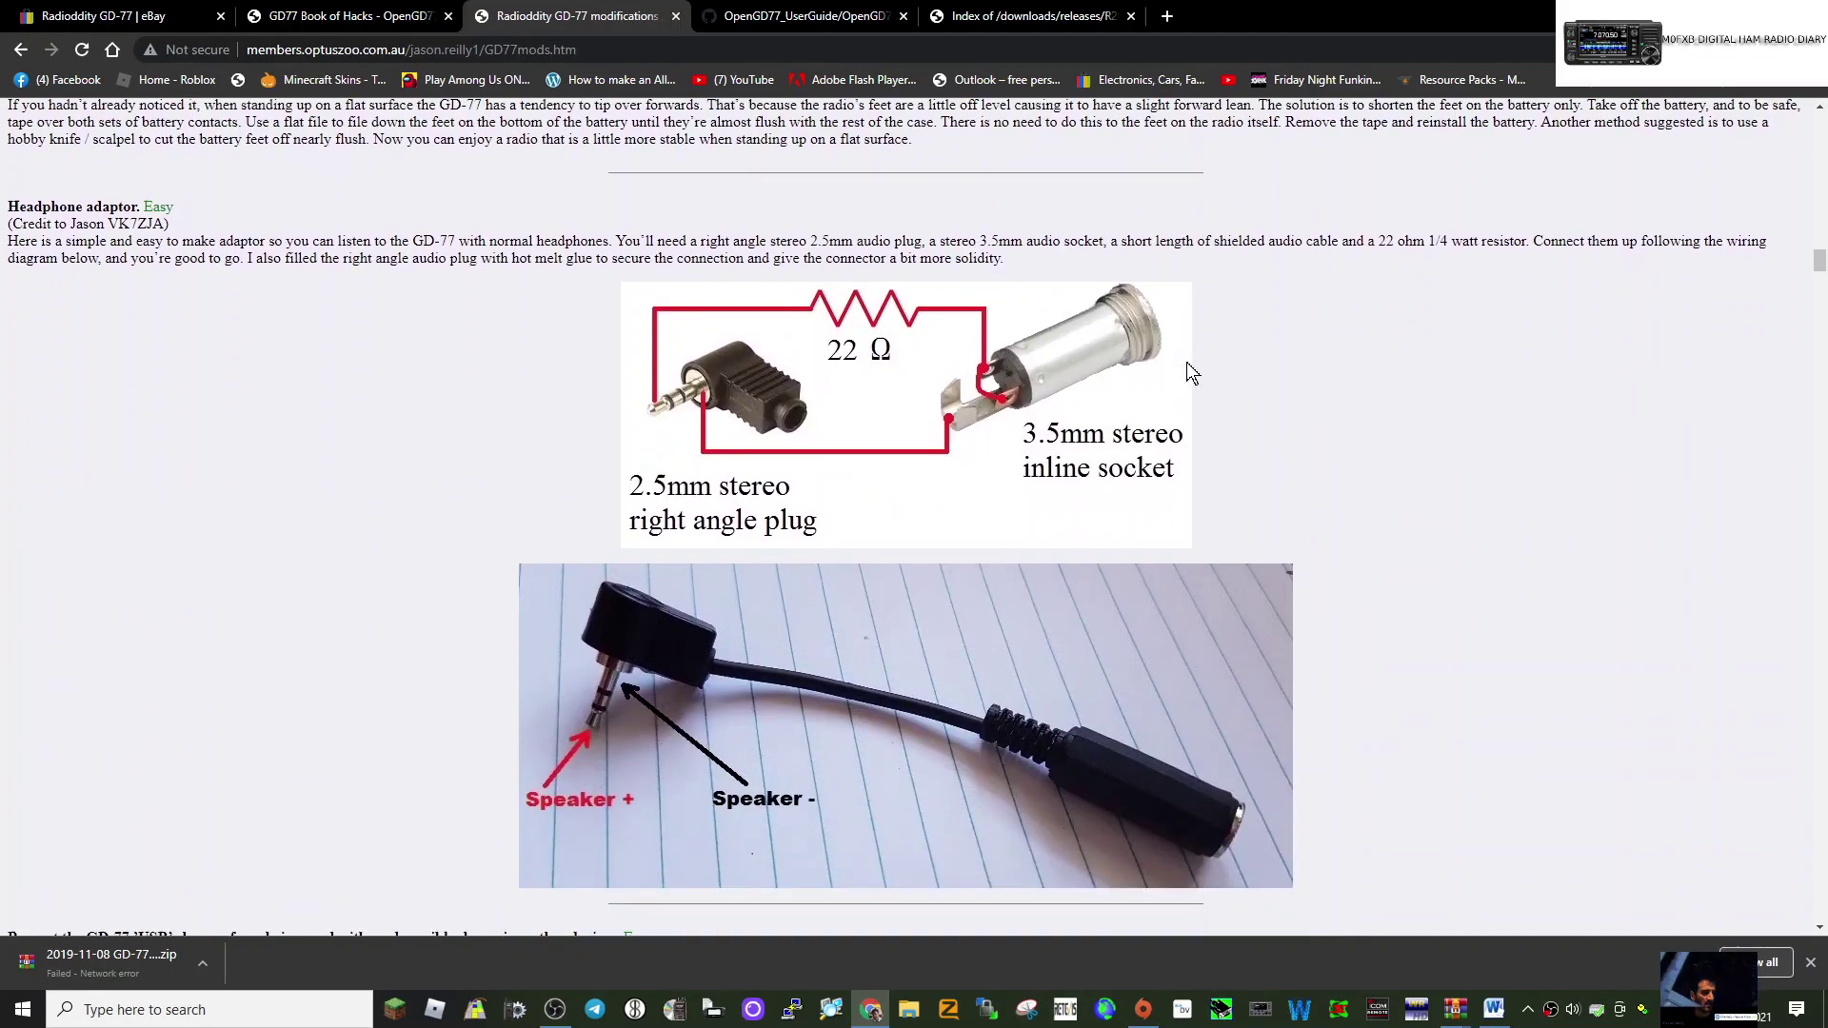
scroll(1187, 362, "down", 17)
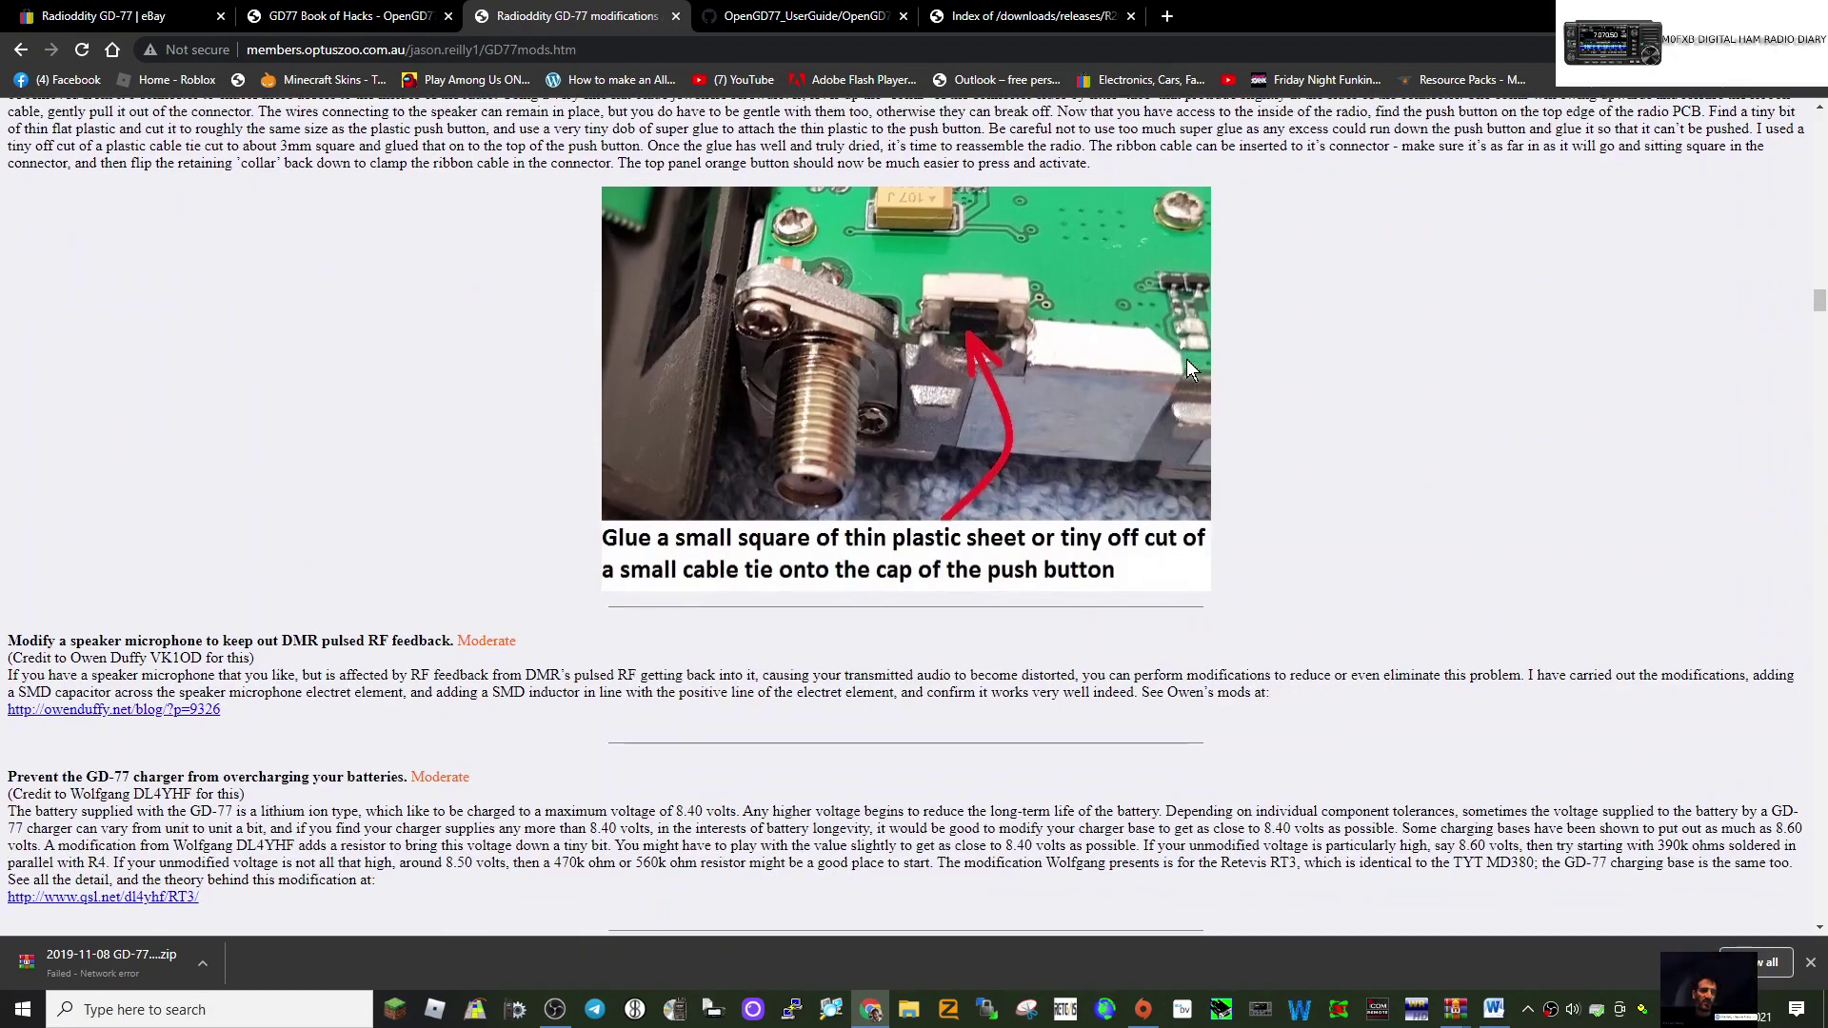
scroll(1186, 363, "down", 14)
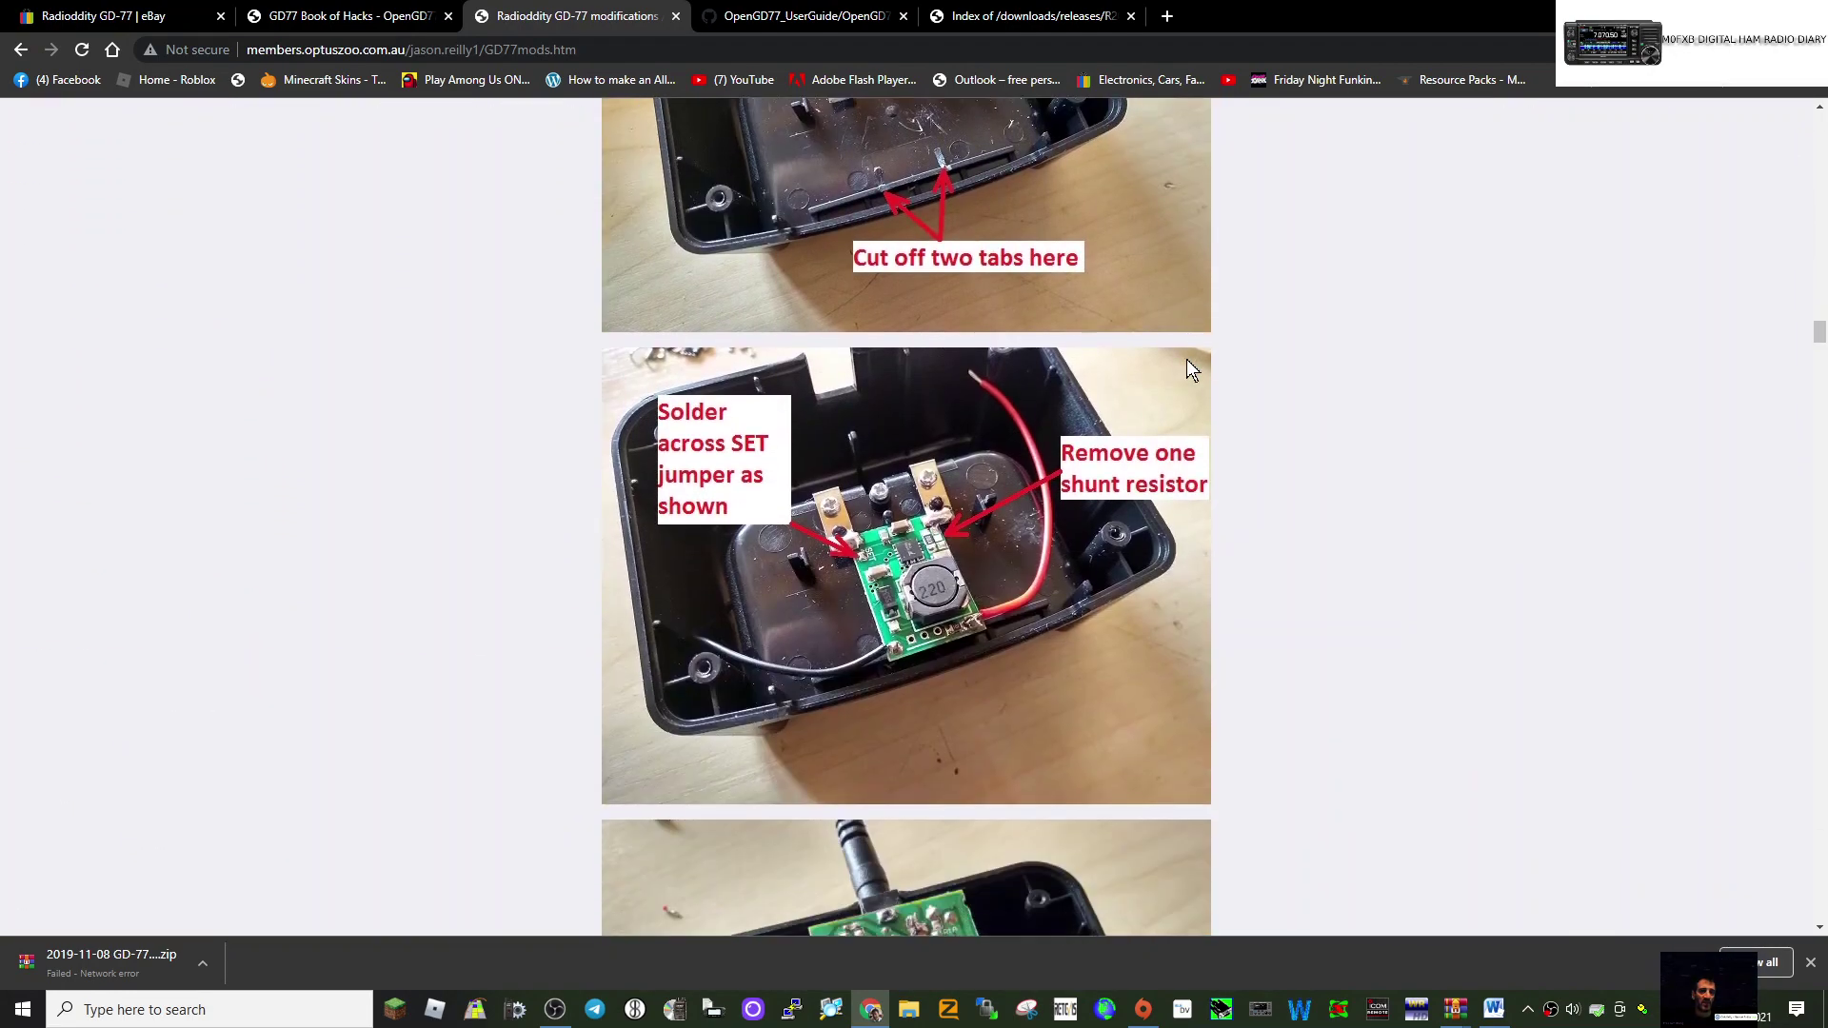
scroll(1186, 361, "down", 11)
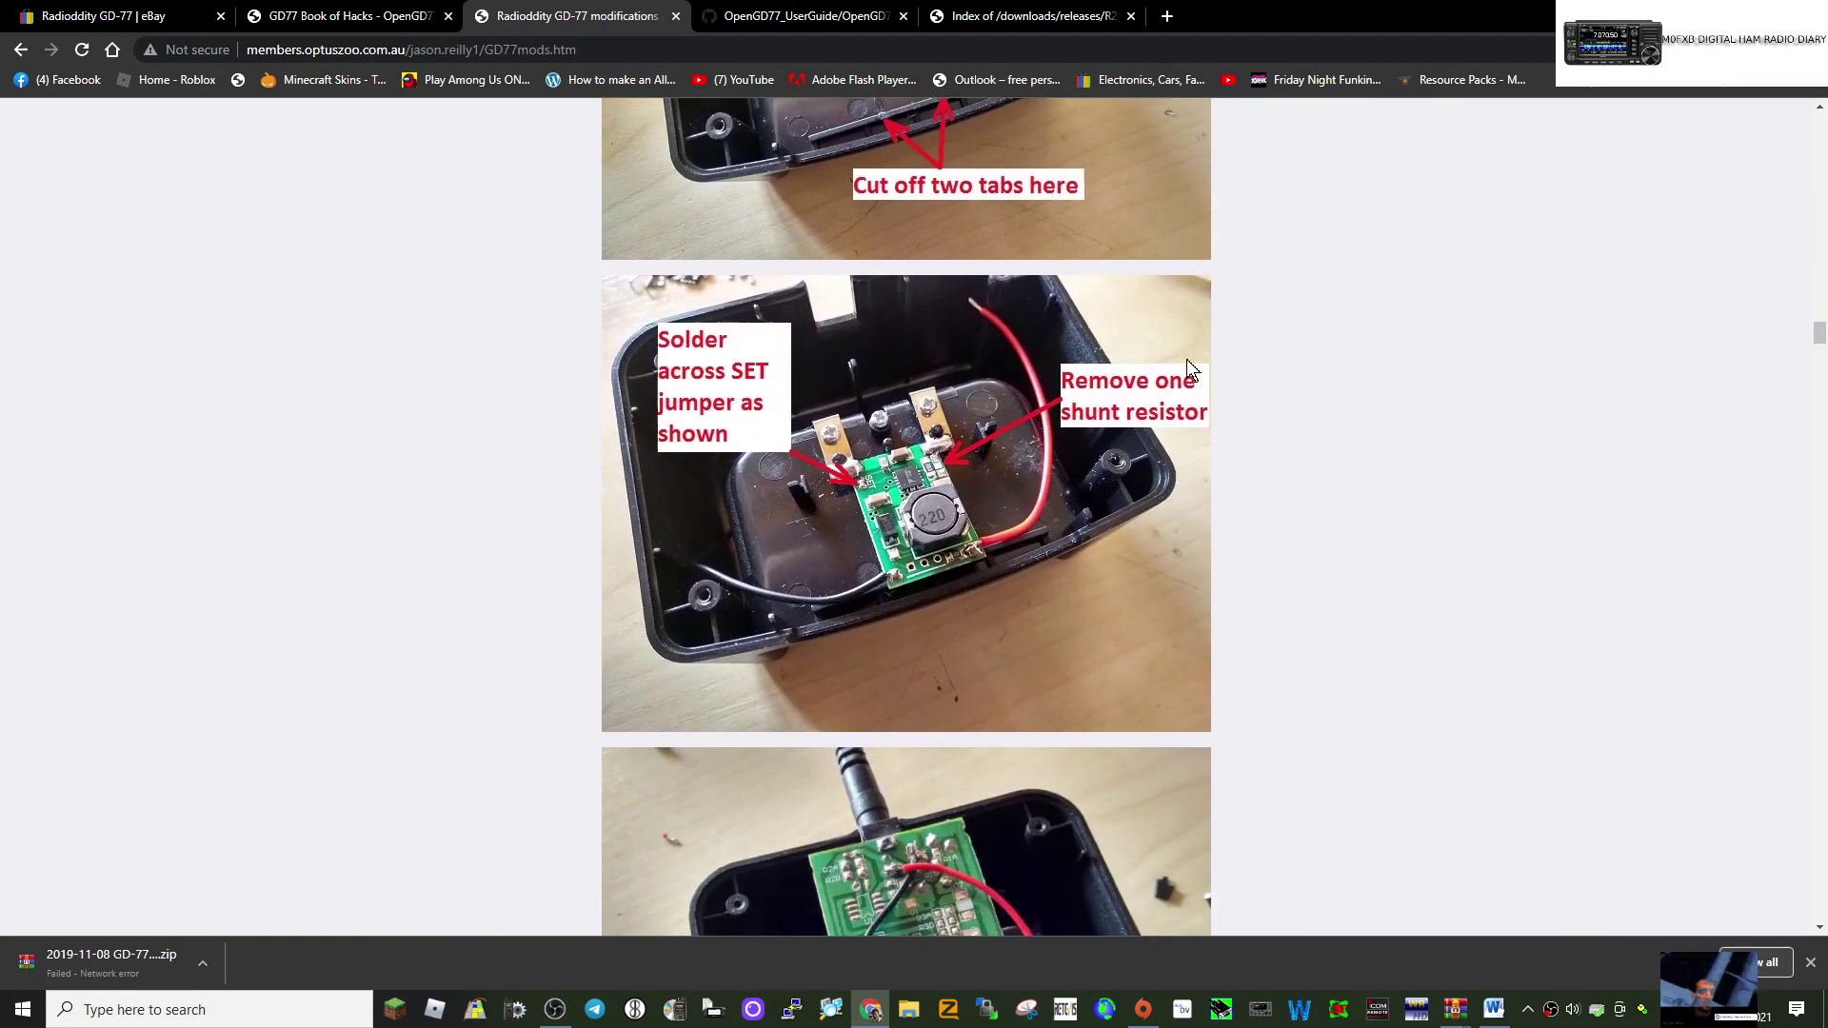
scroll(1186, 360, "down", 13)
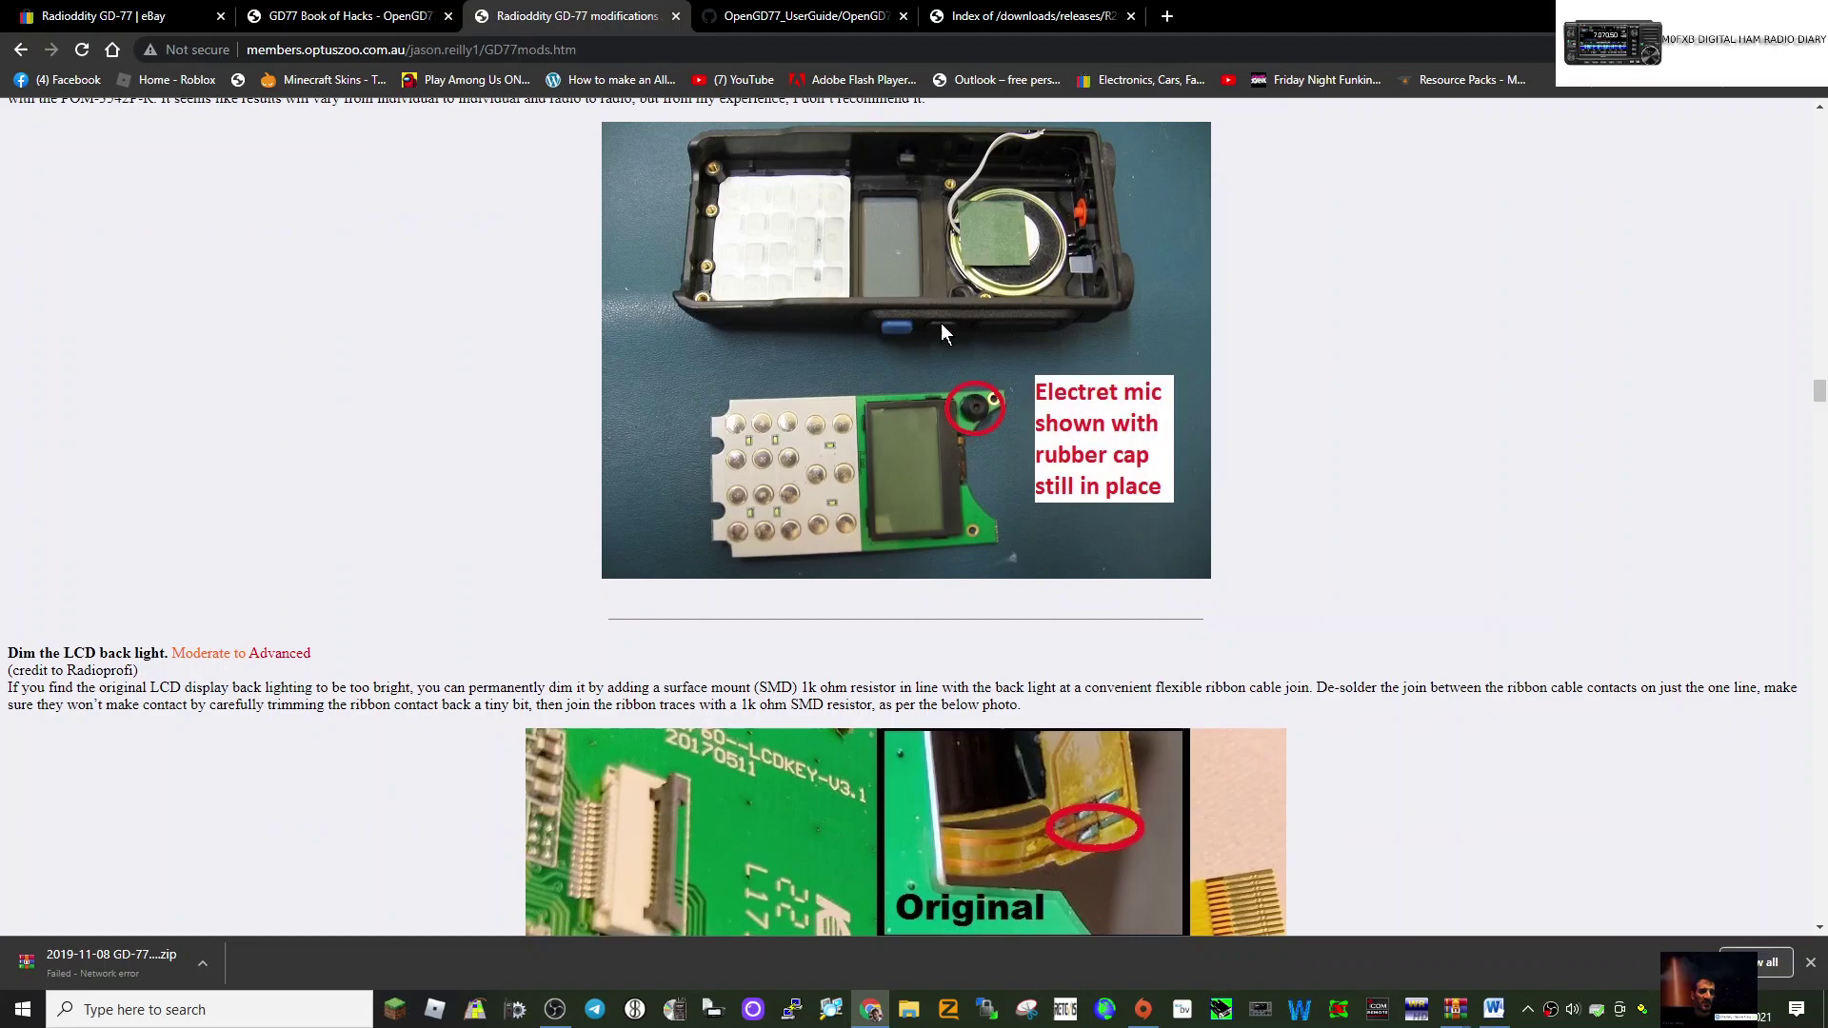
scroll(957, 294, "down", 10)
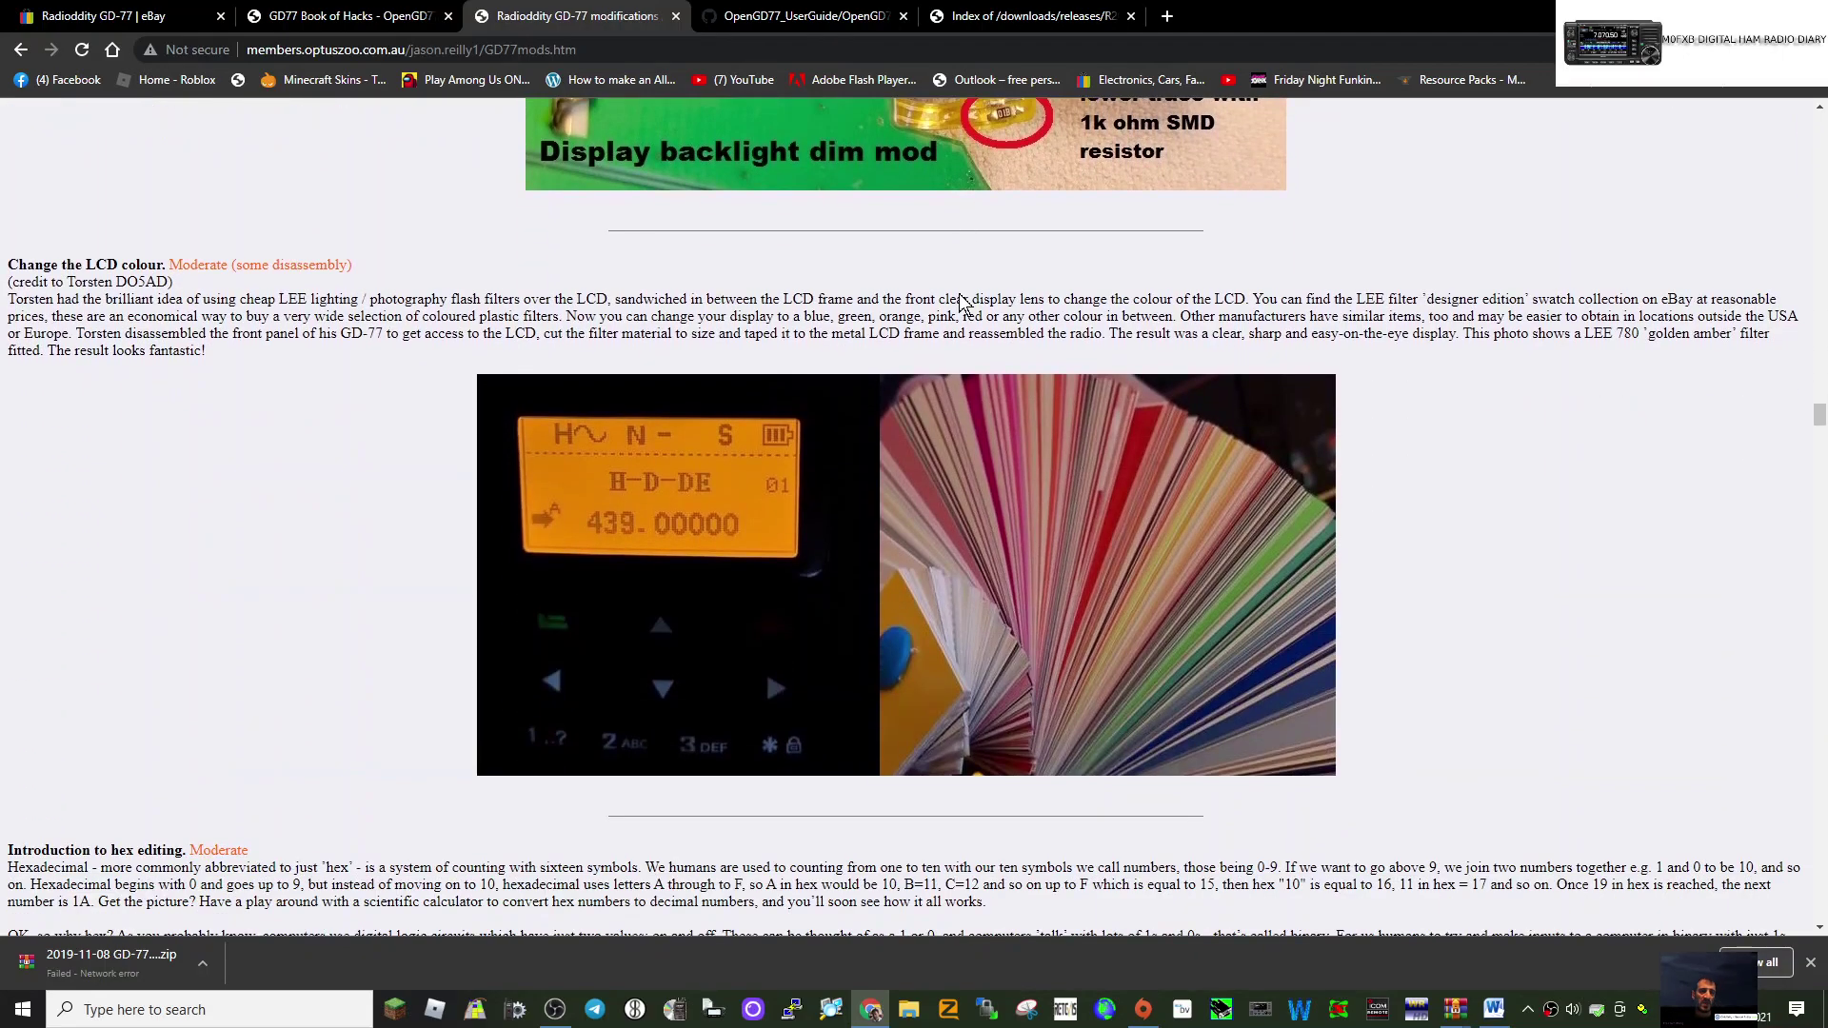
scroll(959, 298, "down", 3)
scroll(959, 298, "up", 3)
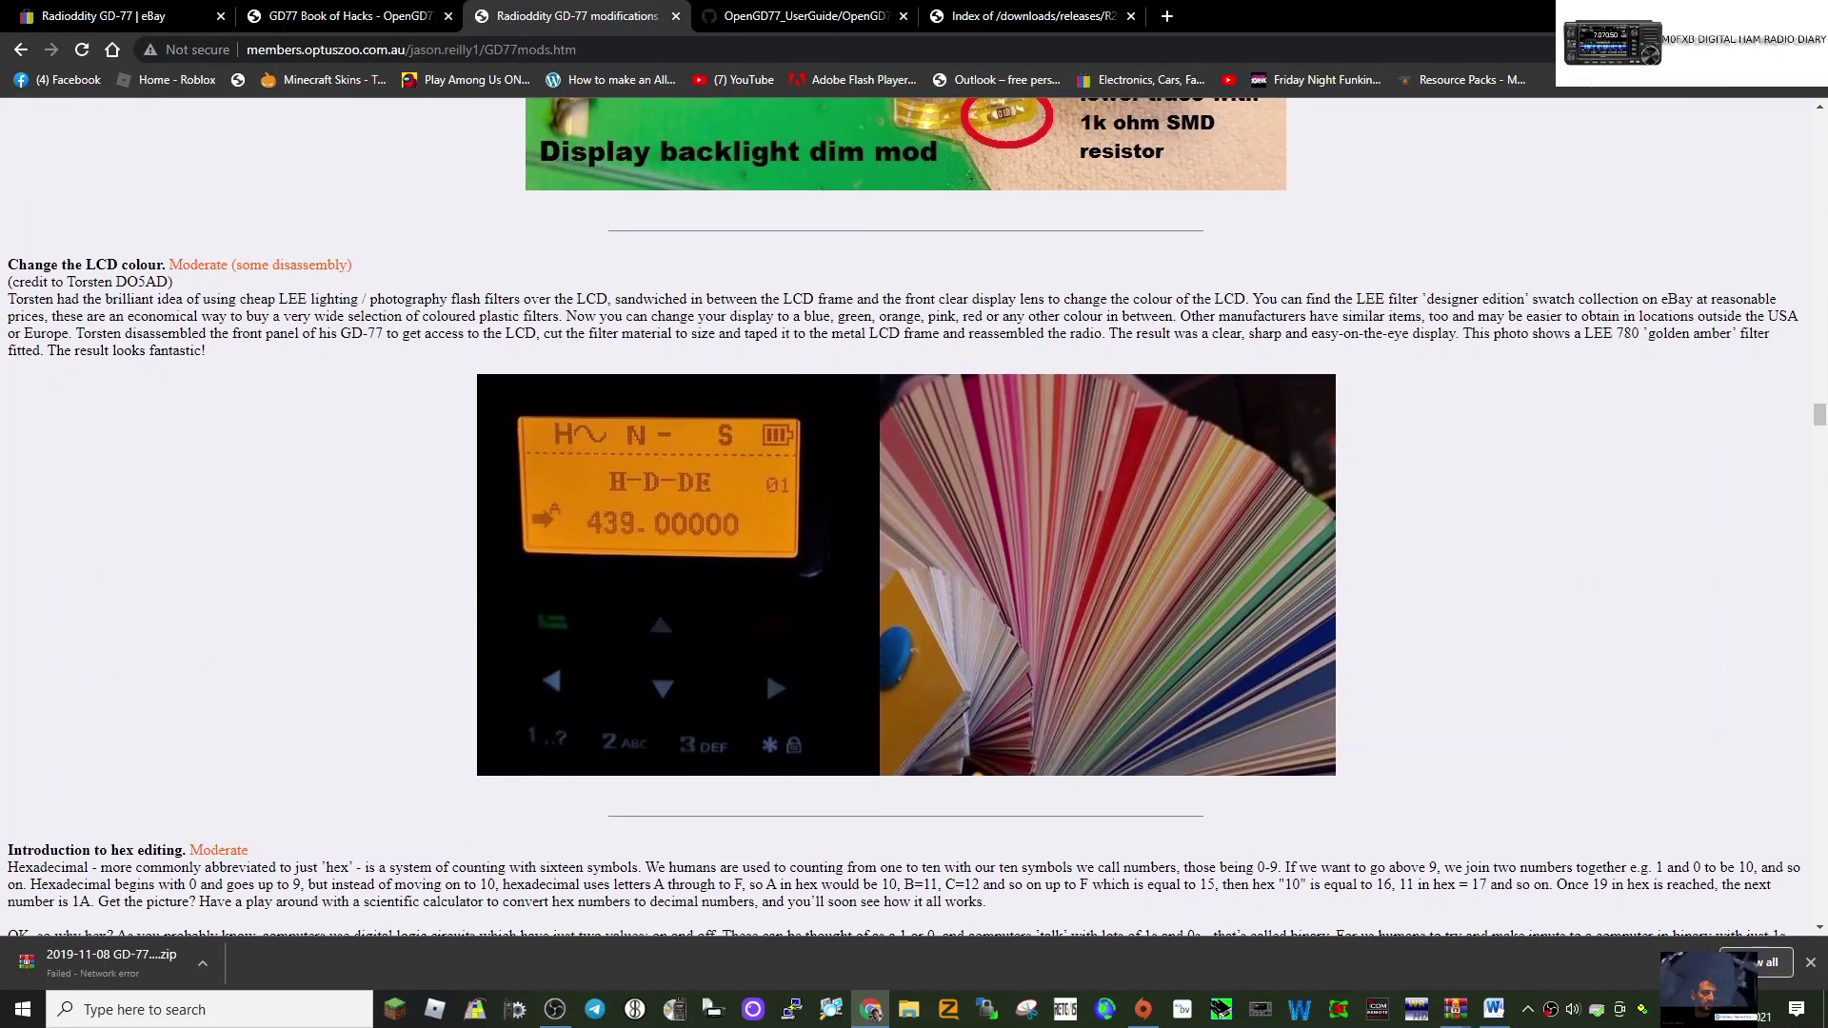
scroll(964, 305, "down", 20)
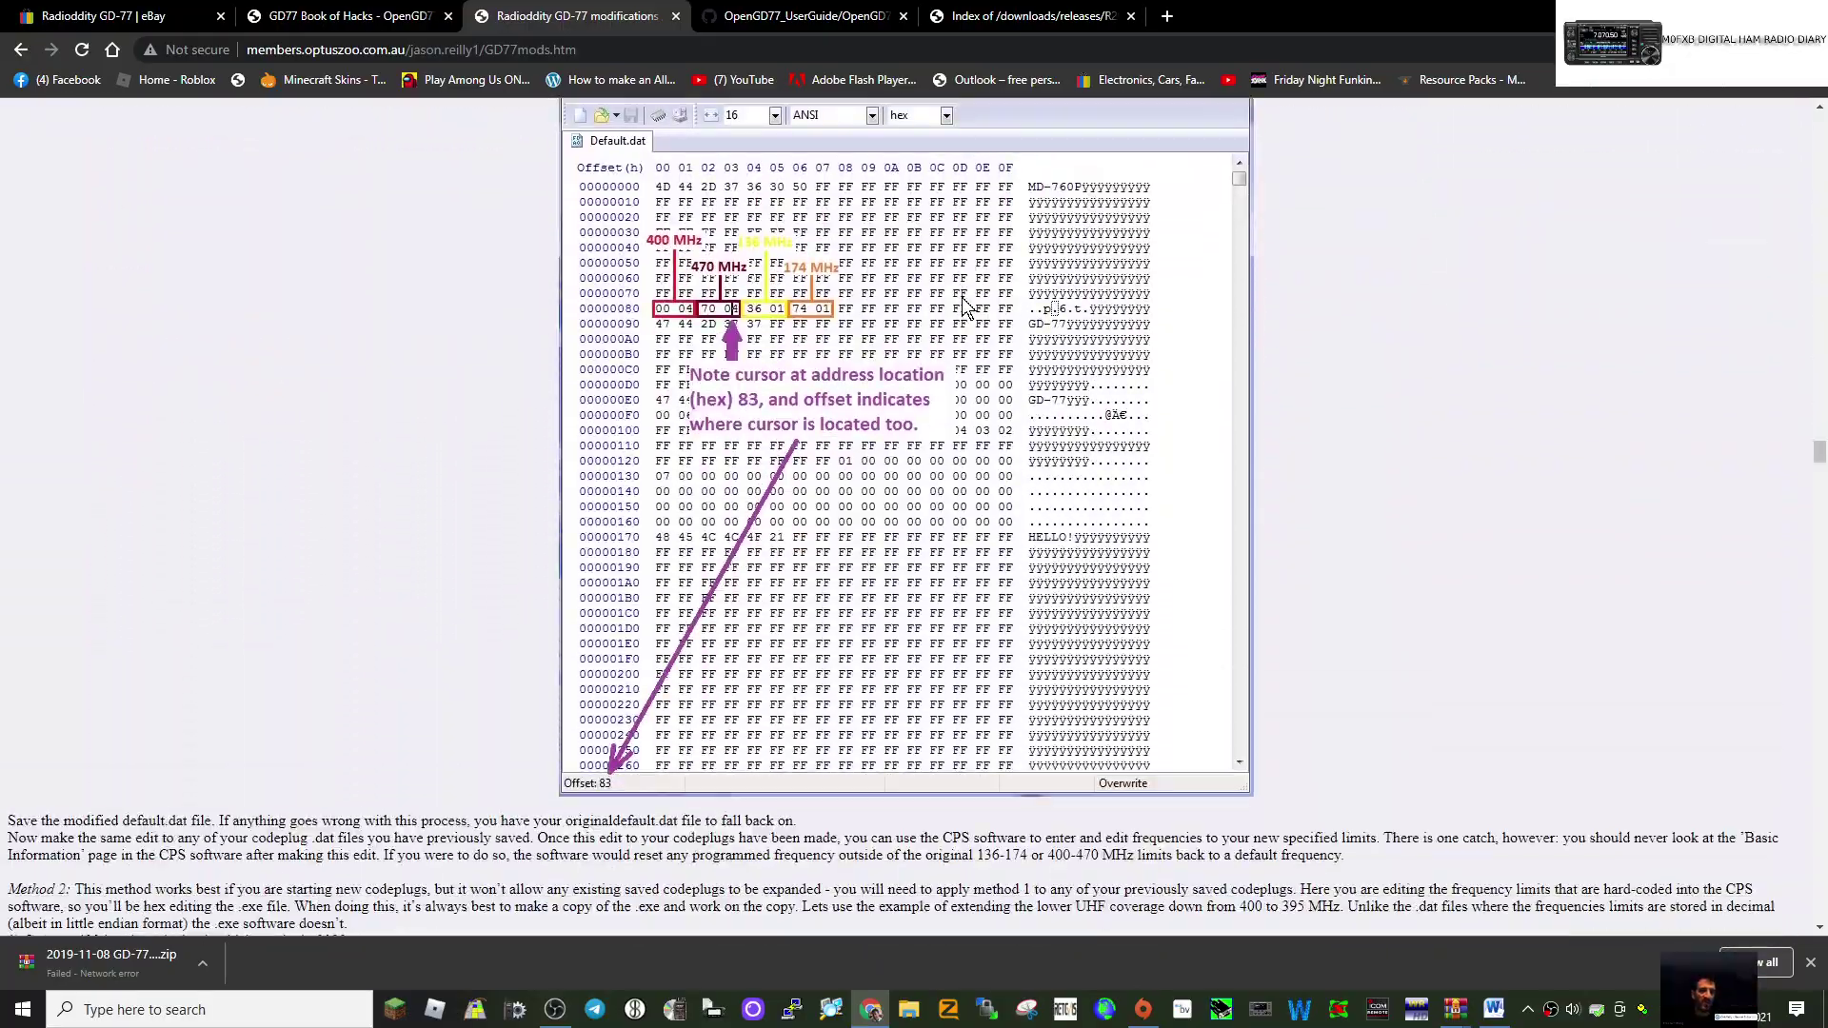
scroll(963, 305, "down", 20)
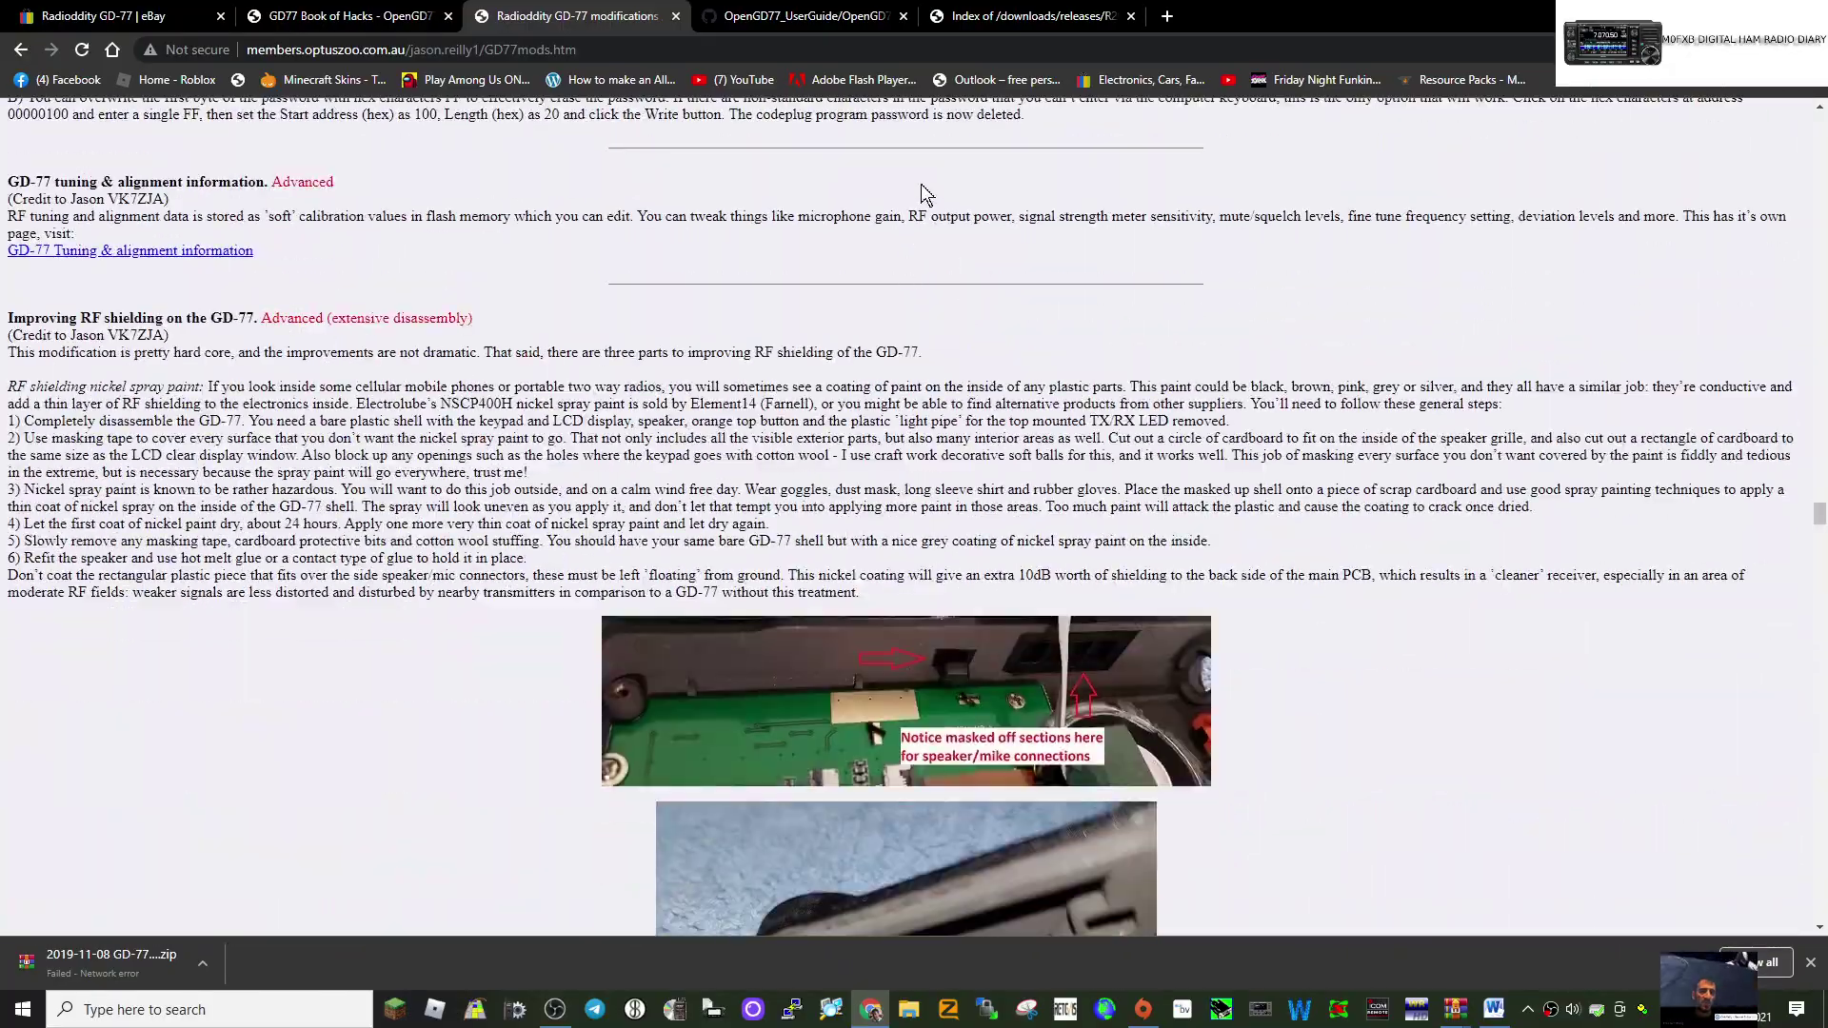
scroll(1084, 329, "down", 12)
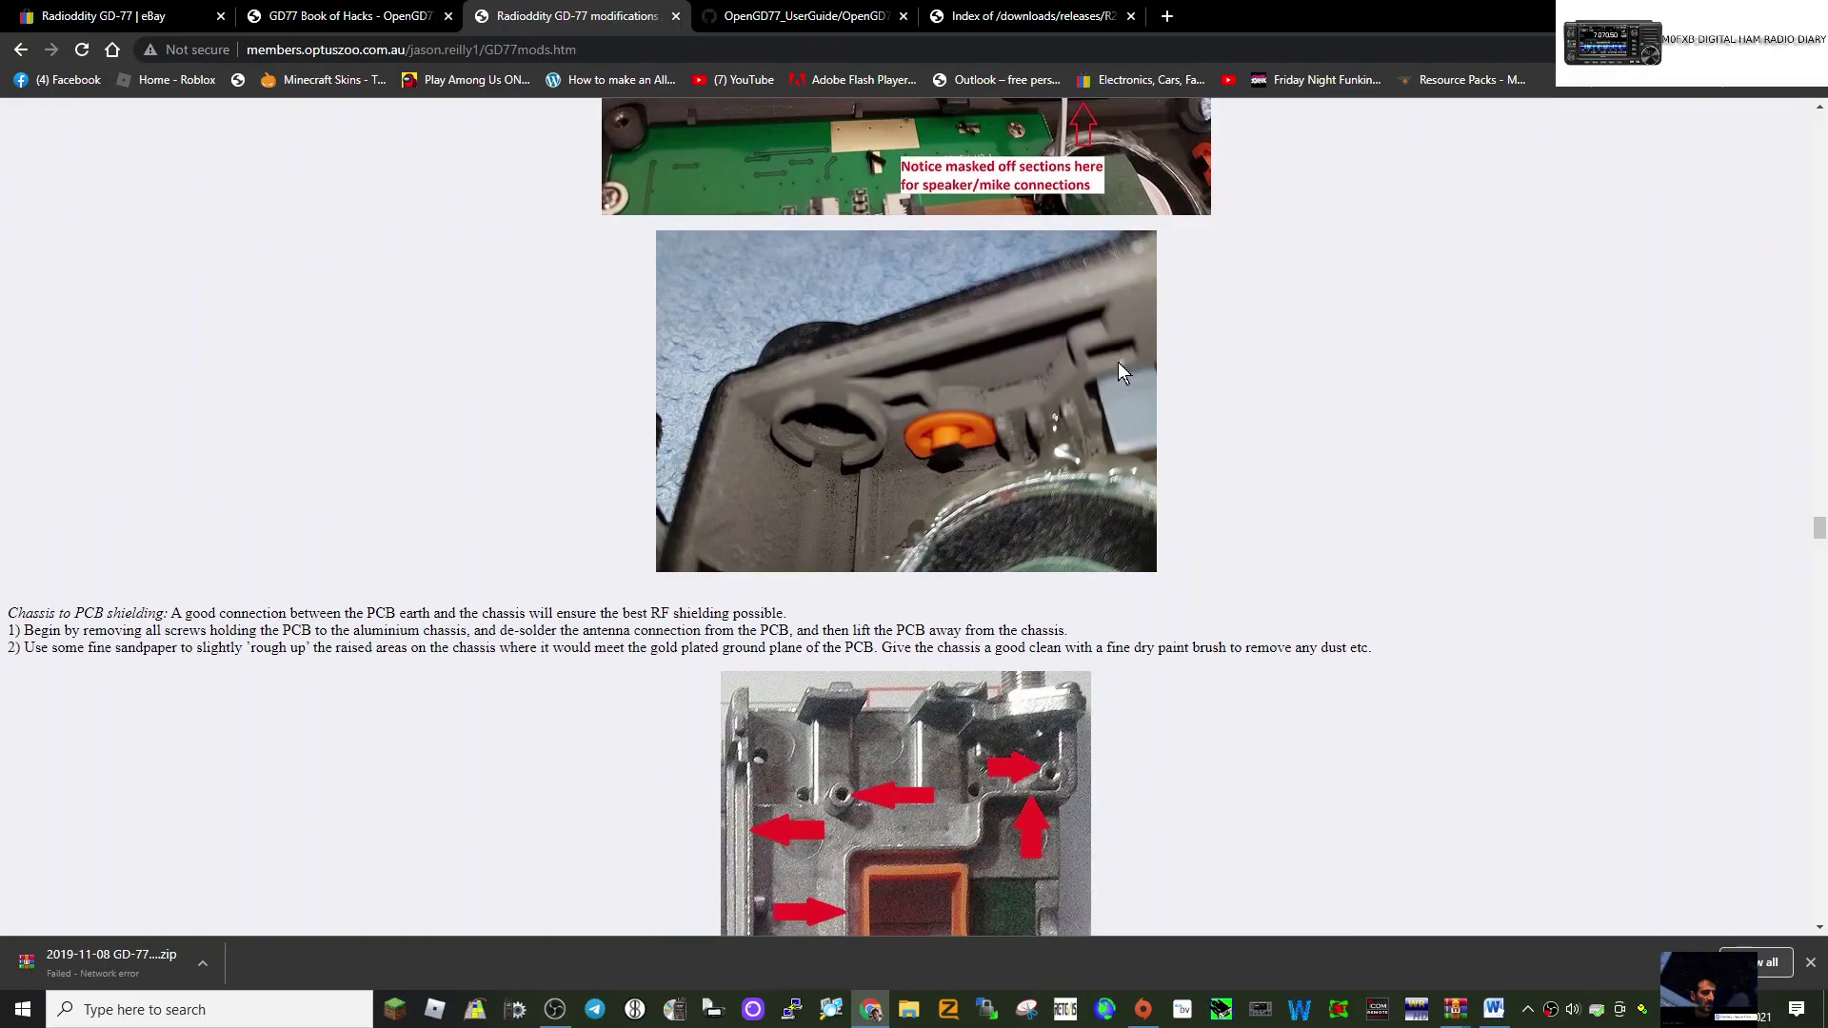
scroll(1136, 389, "down", 20)
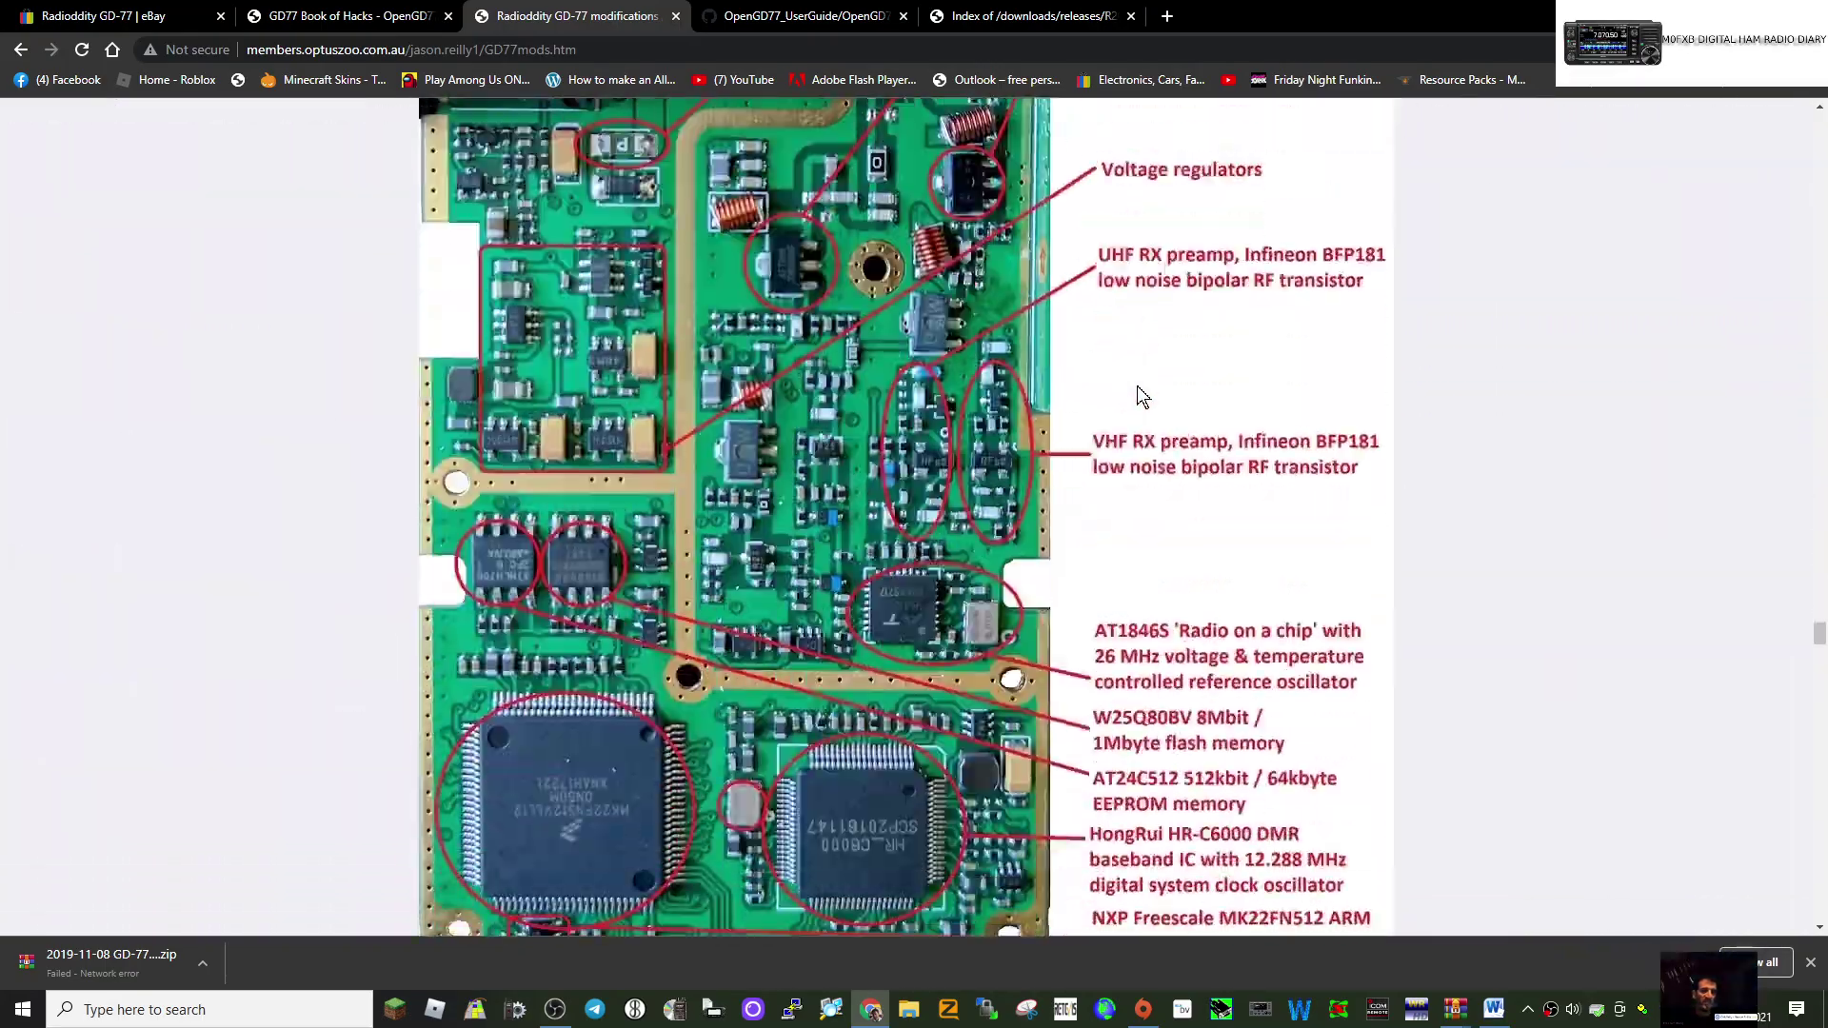
scroll(1139, 391, "down", 15)
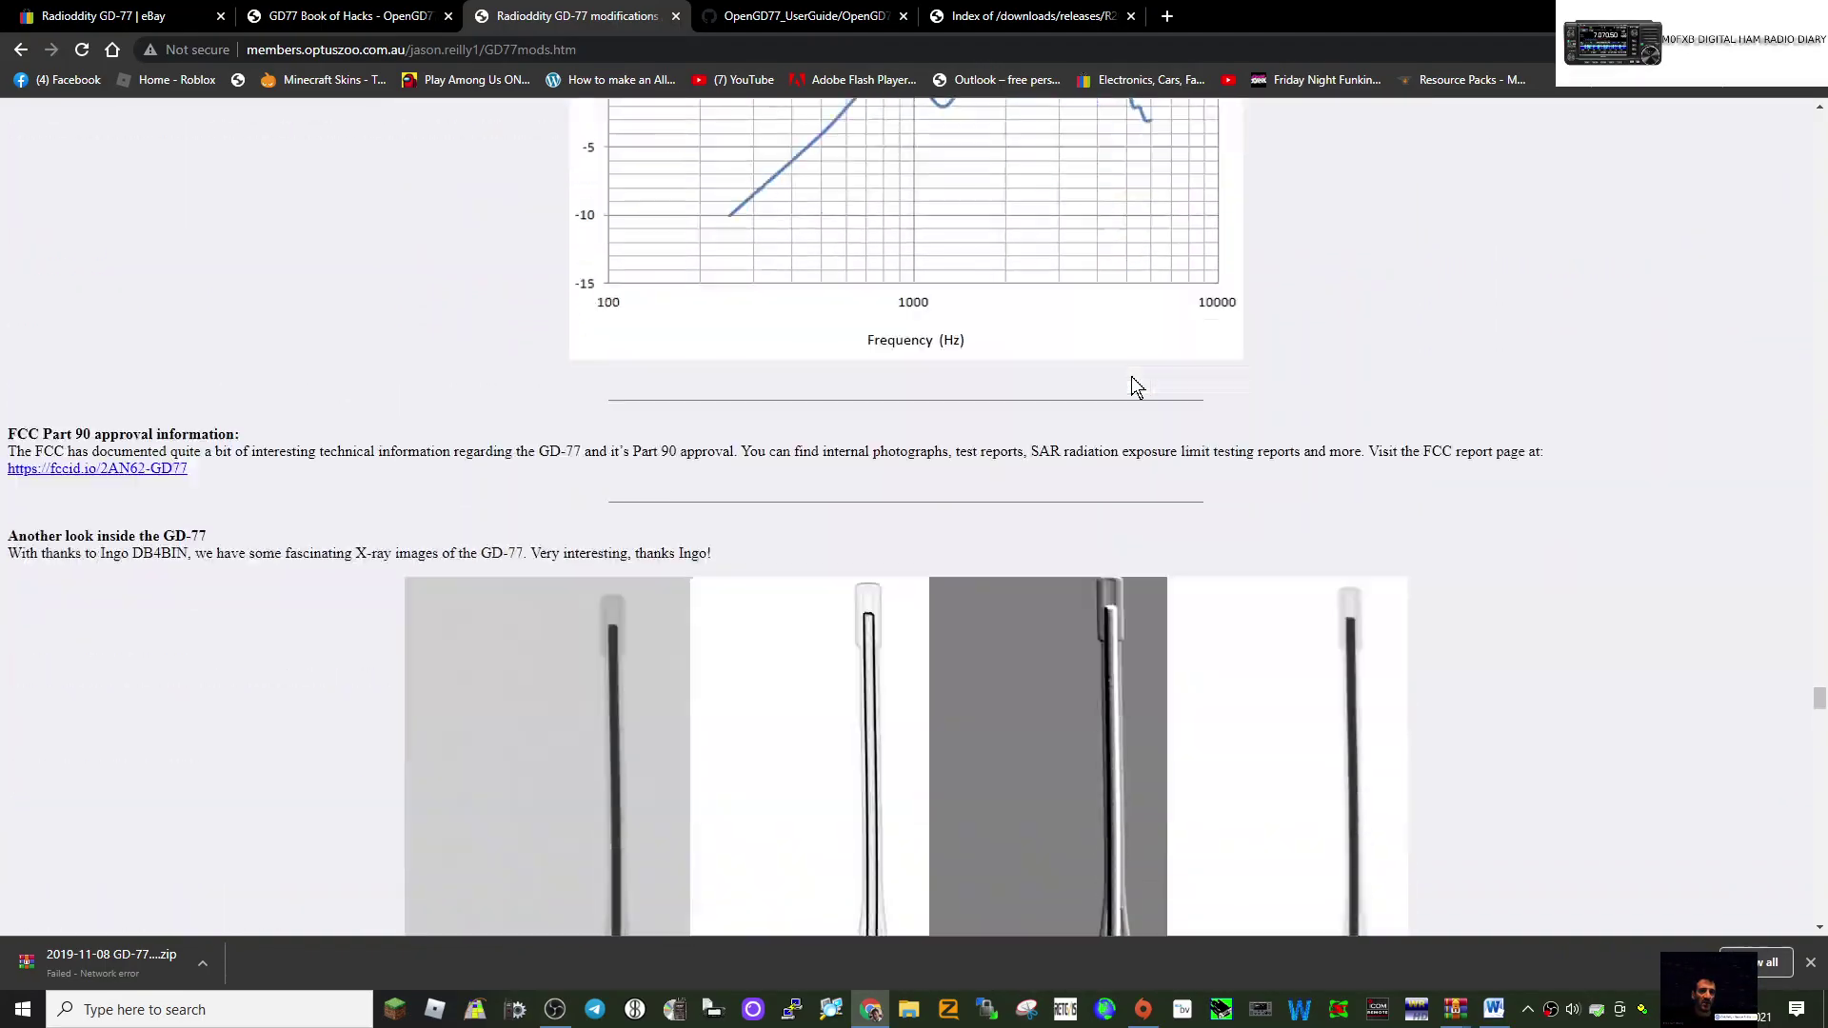
scroll(771, 388, "down", 7)
scroll(773, 286, "up", 1)
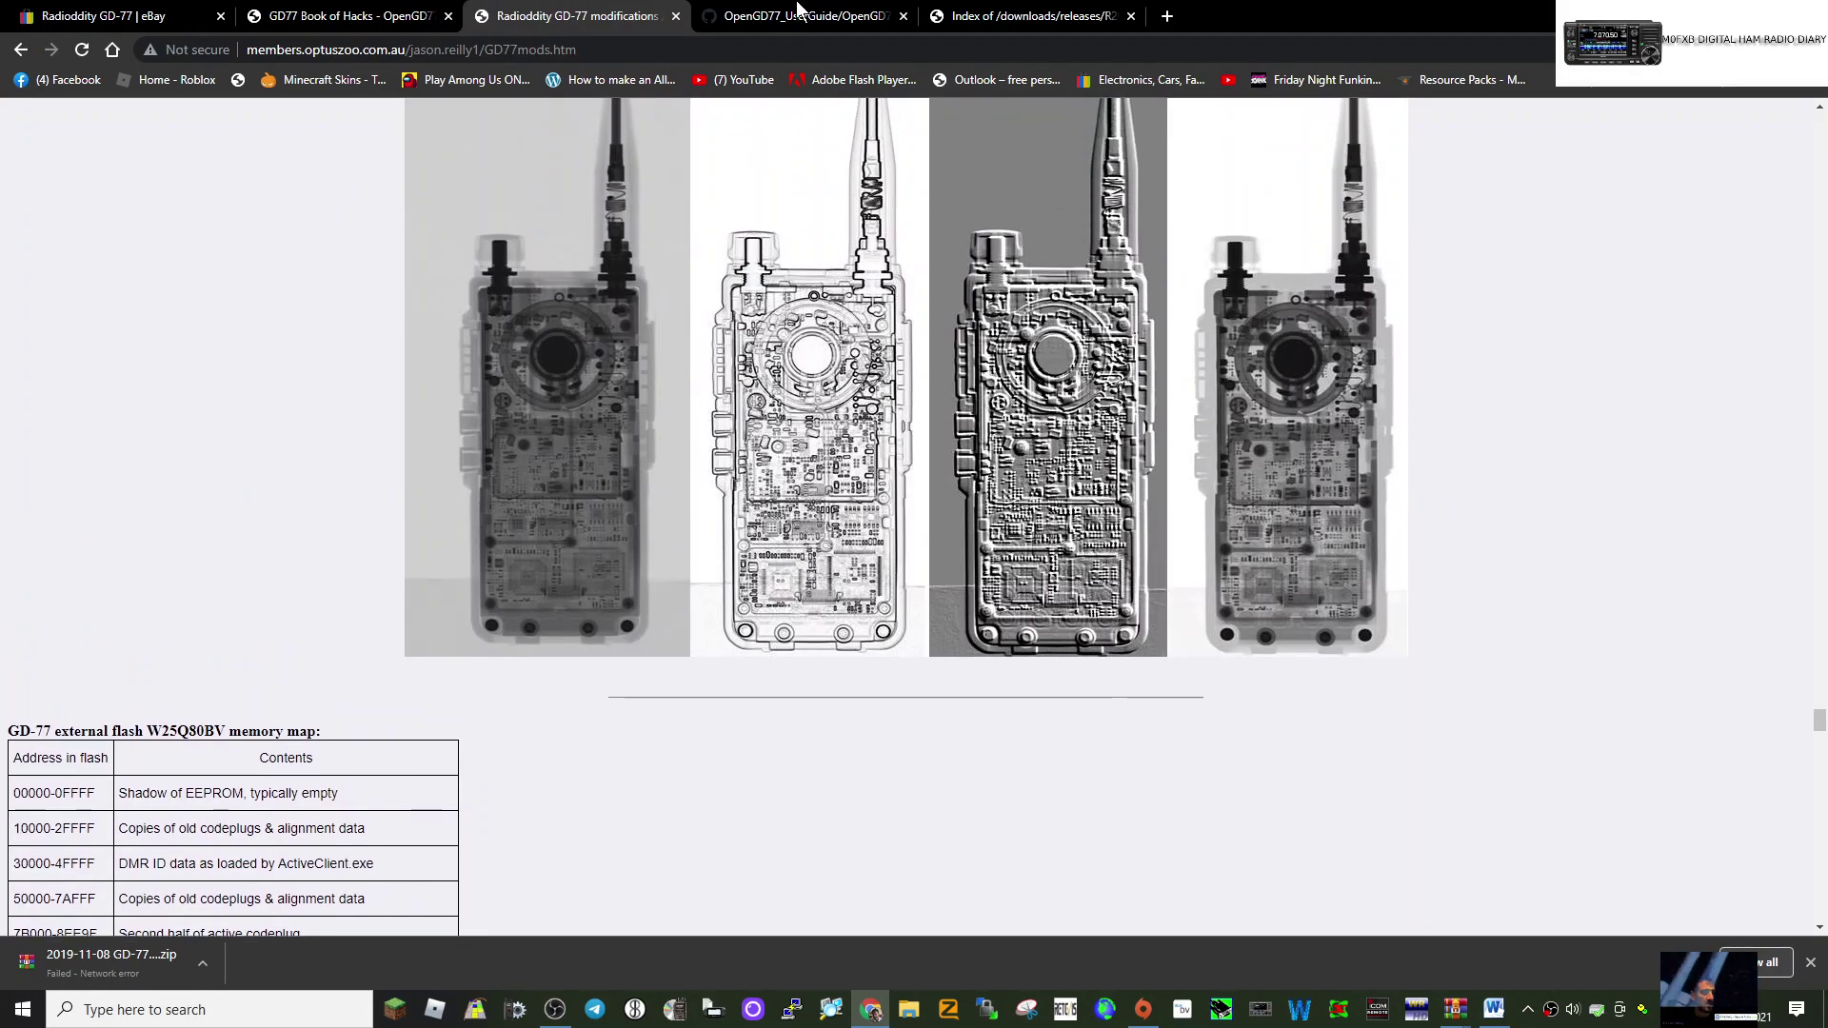
Step: Switch to the OpenGD77 user guide and scroll around its table of contents
left_click(780, 23)
scroll(921, 517, "down", 5)
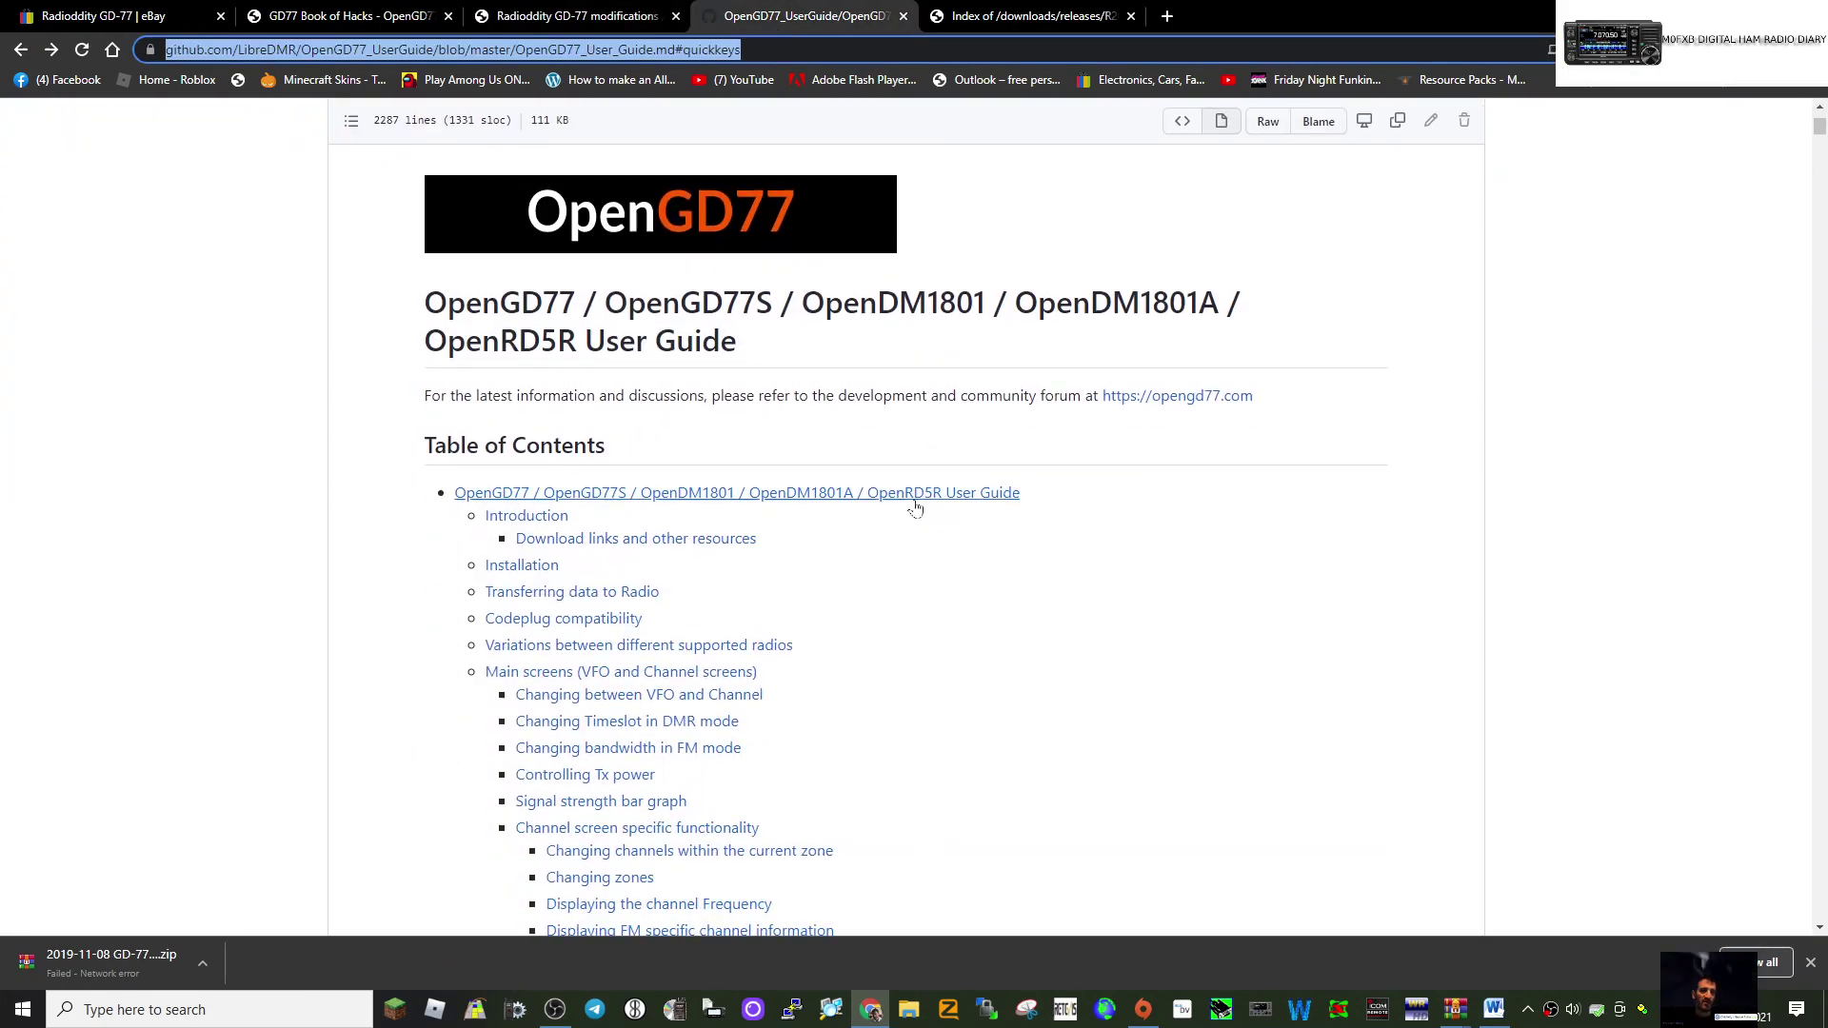
scroll(956, 473, "down", 5)
scroll(954, 474, "up", 6)
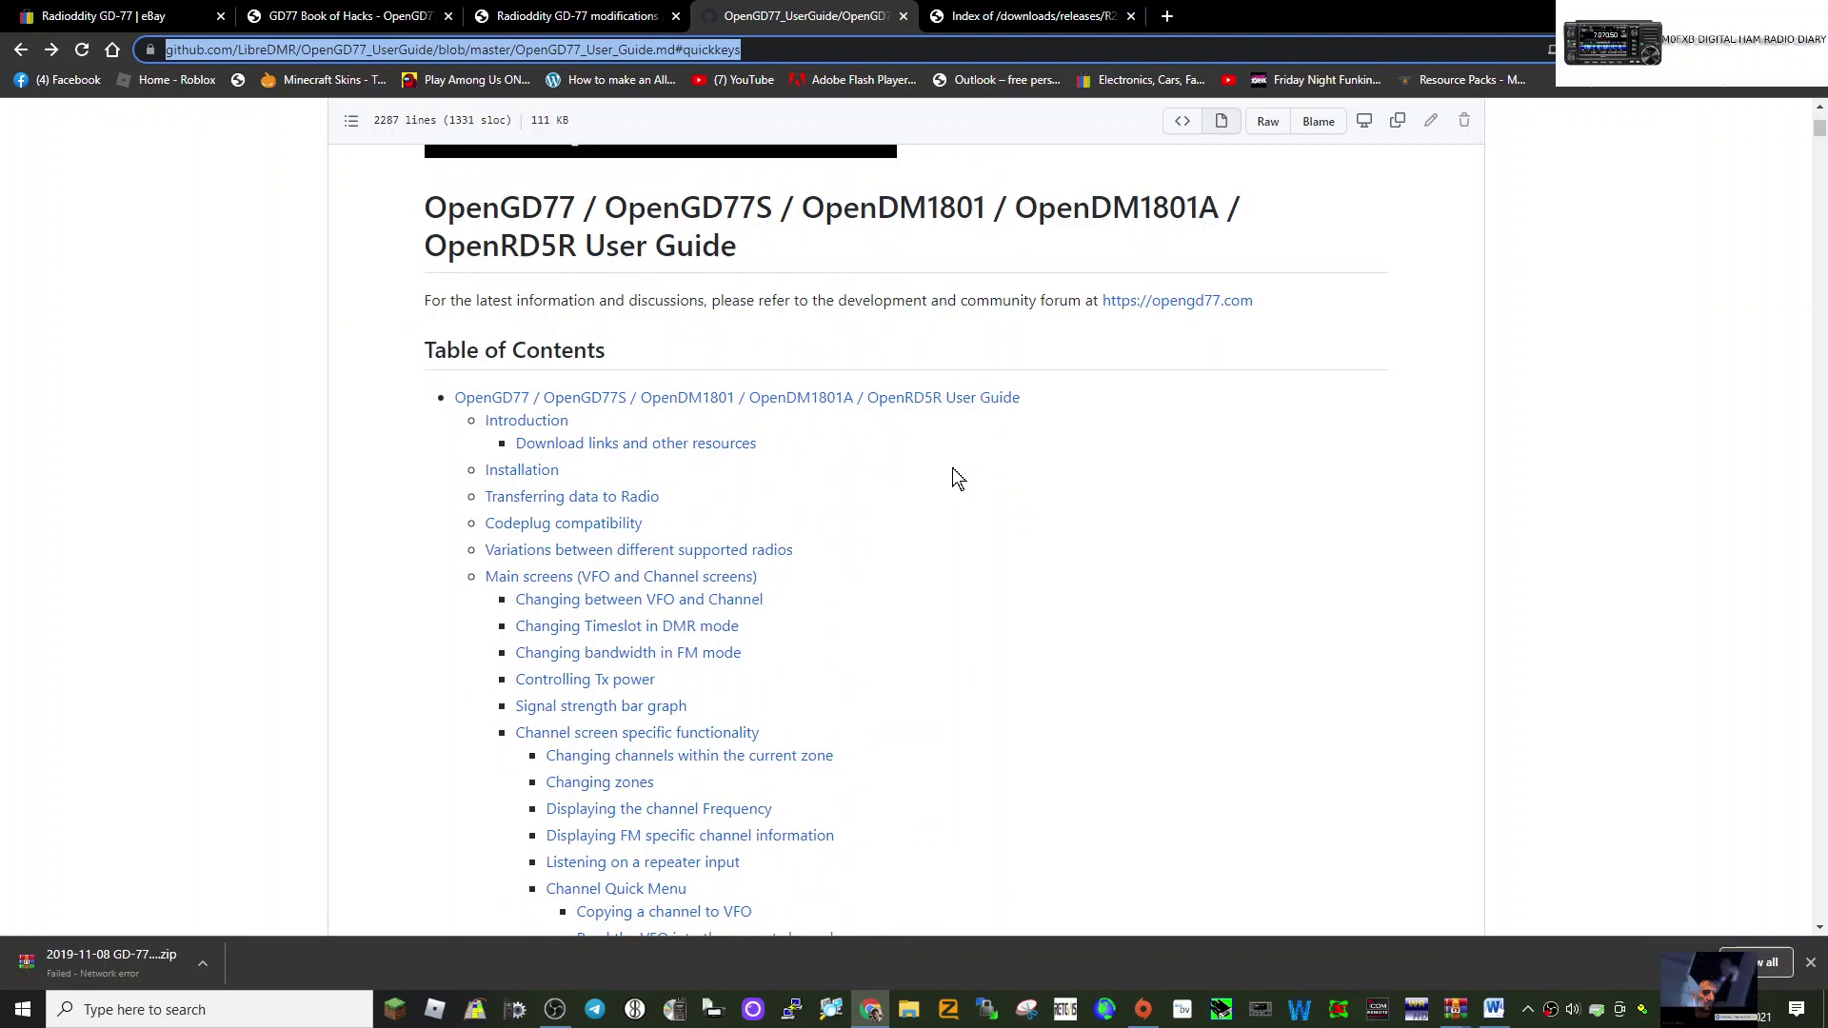
scroll(954, 476, "up", 1)
scroll(951, 466, "up", 4)
scroll(949, 459, "down", 6)
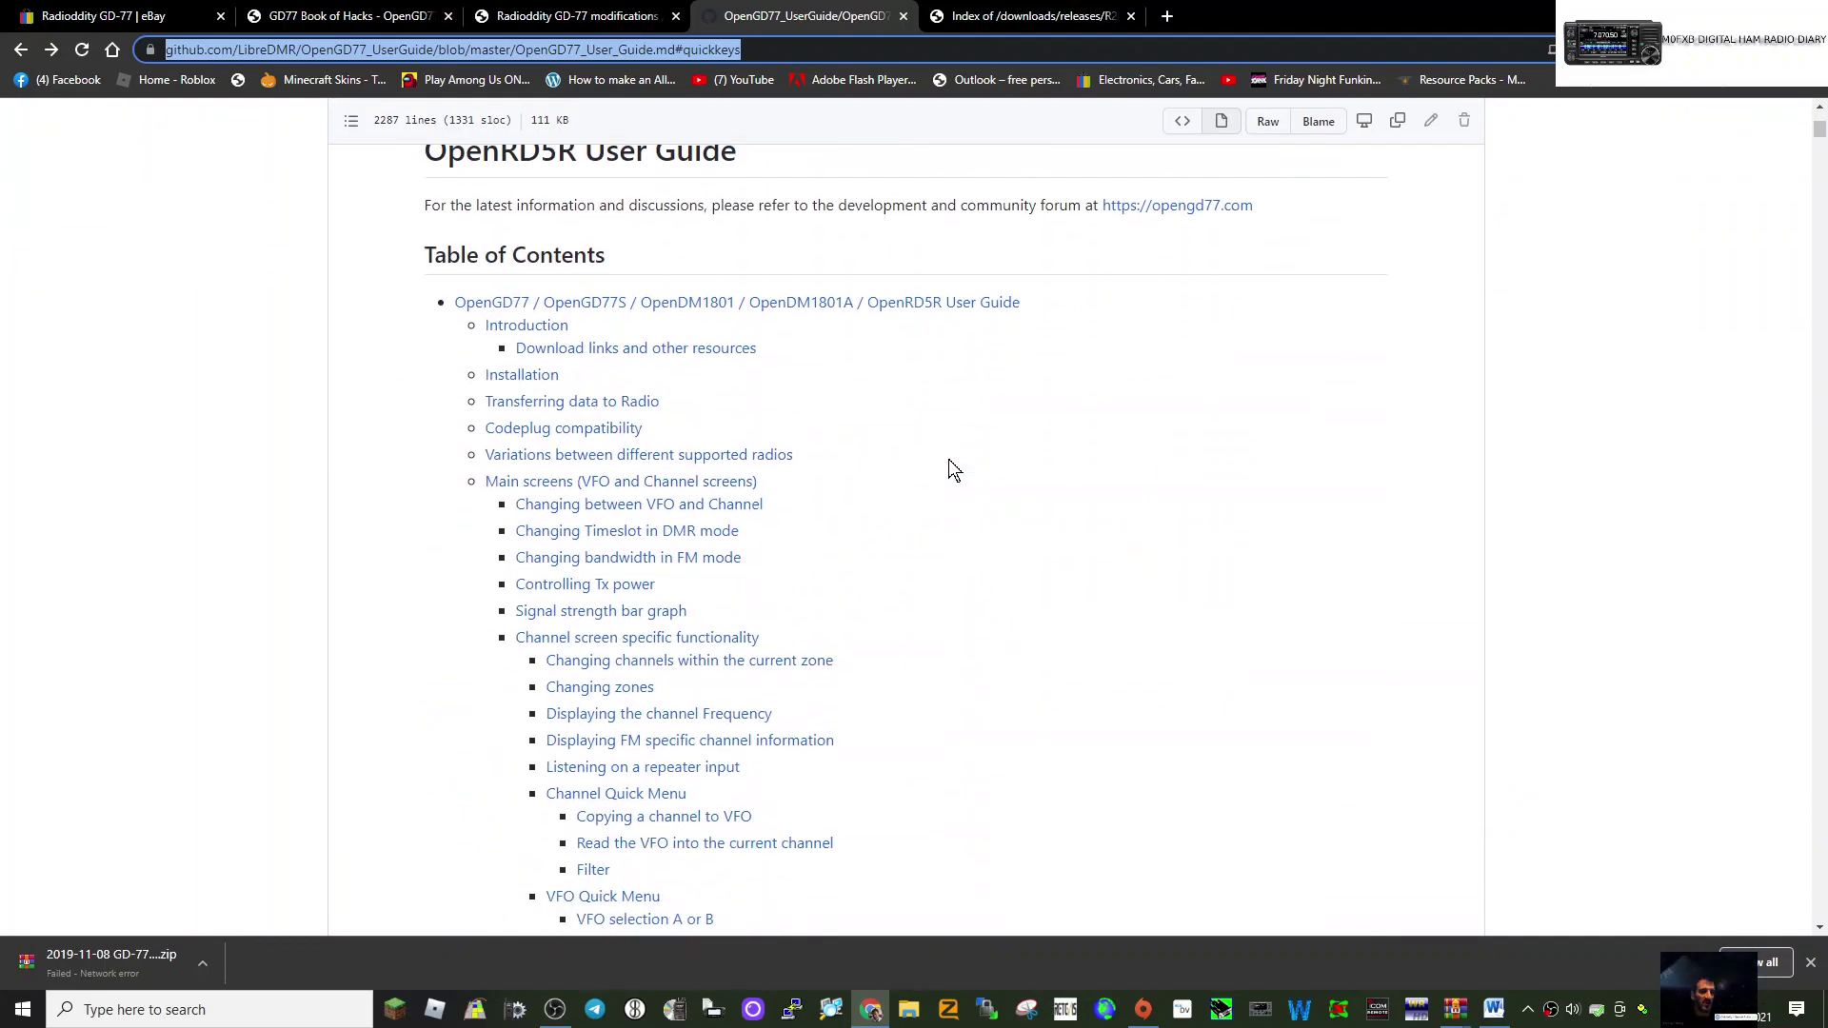
scroll(948, 459, "up", 6)
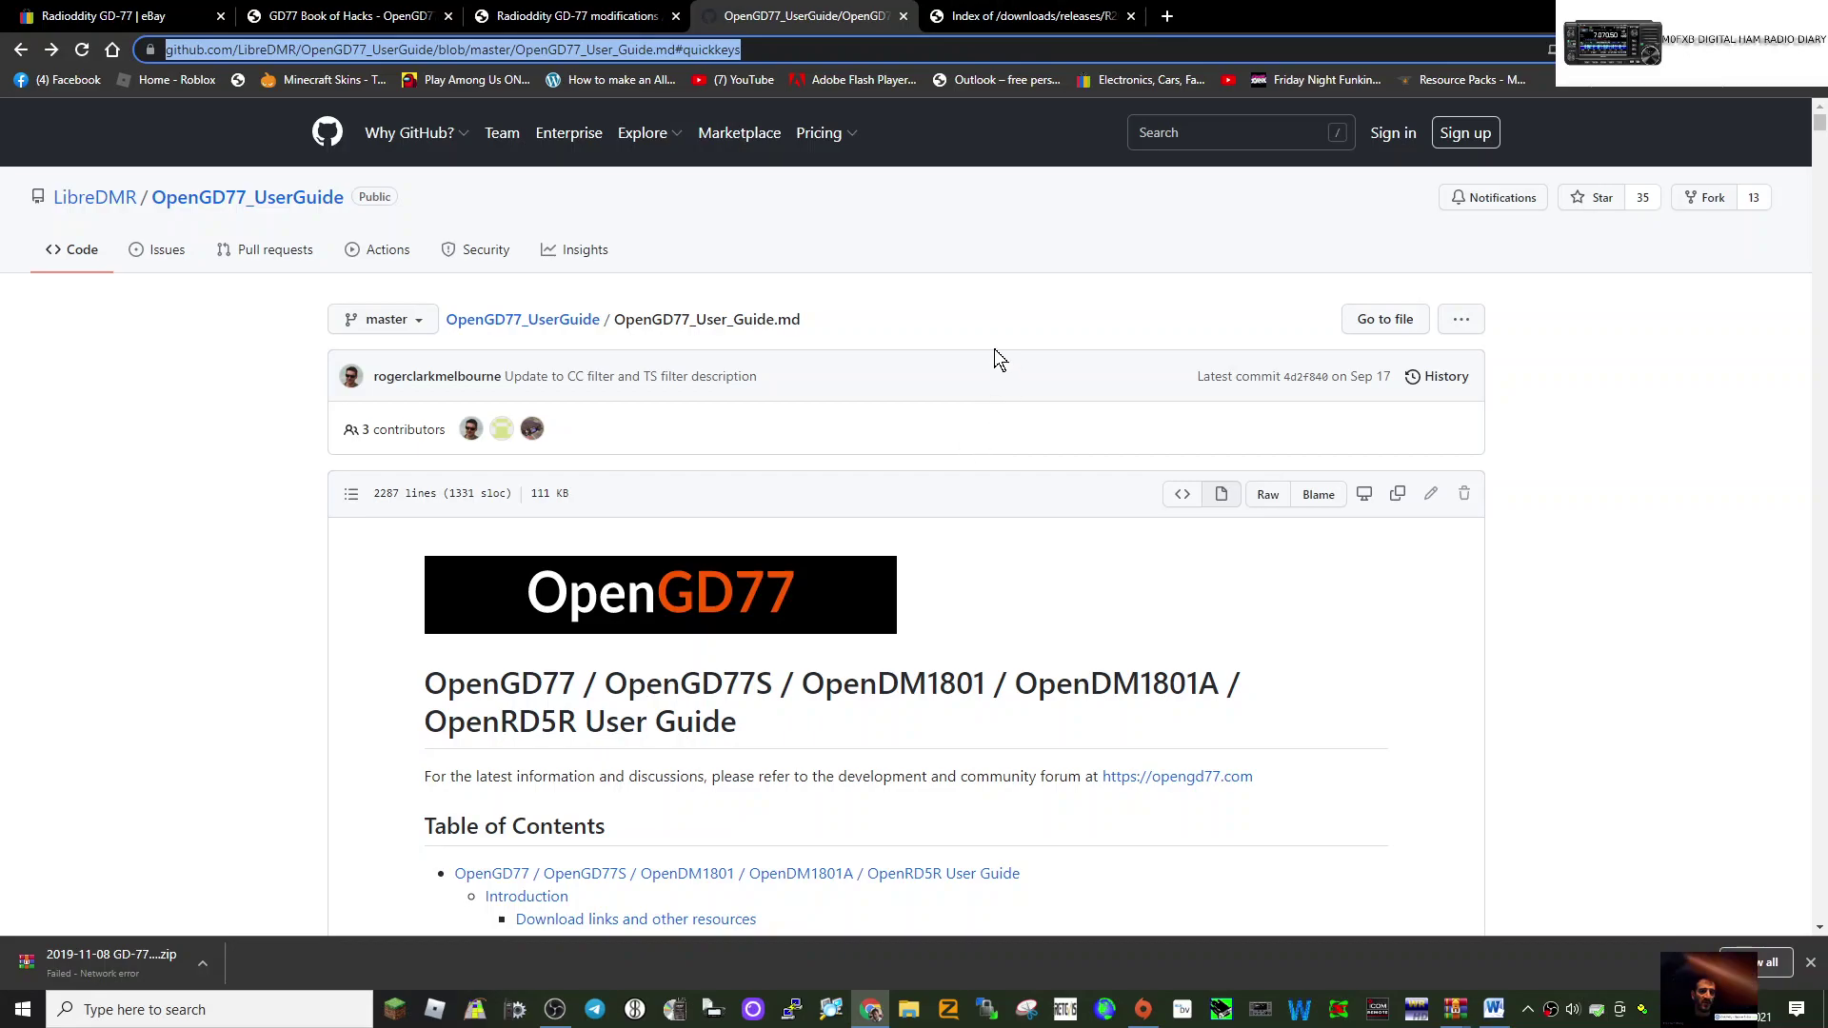
scroll(991, 335, "down", 10)
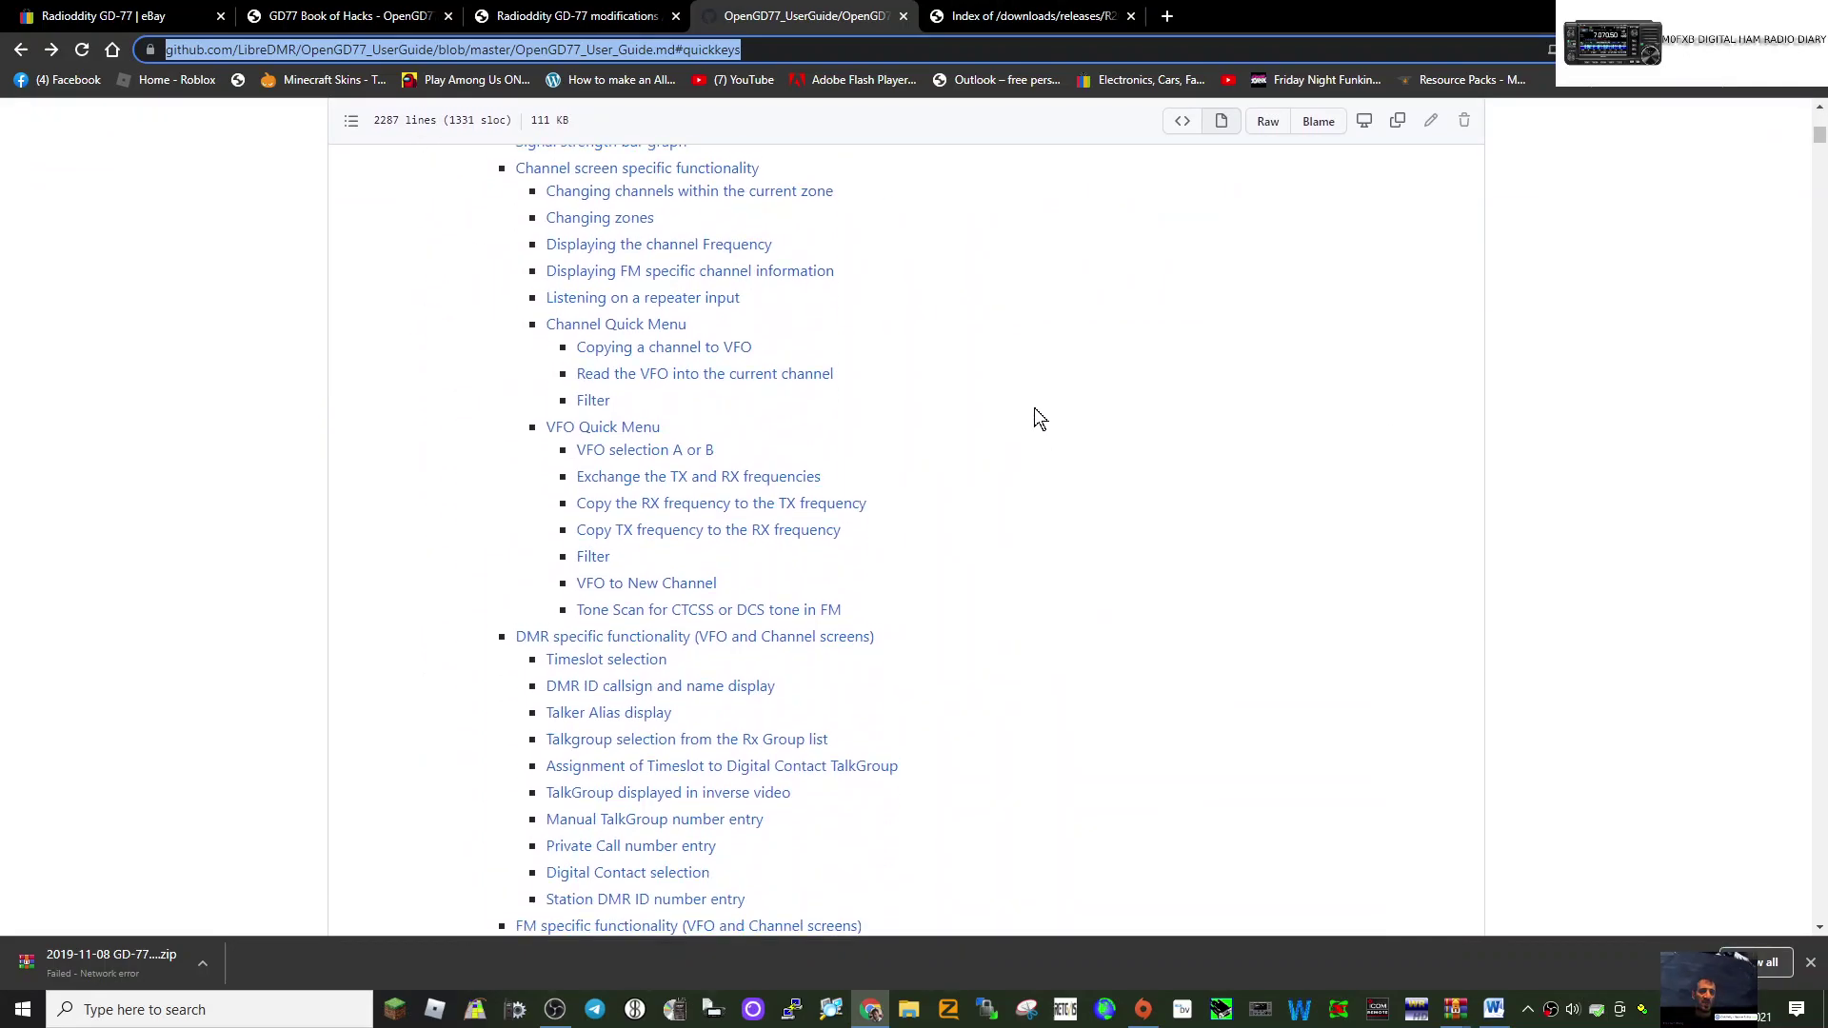
scroll(1034, 408, "up", 8)
left_click(1017, 17)
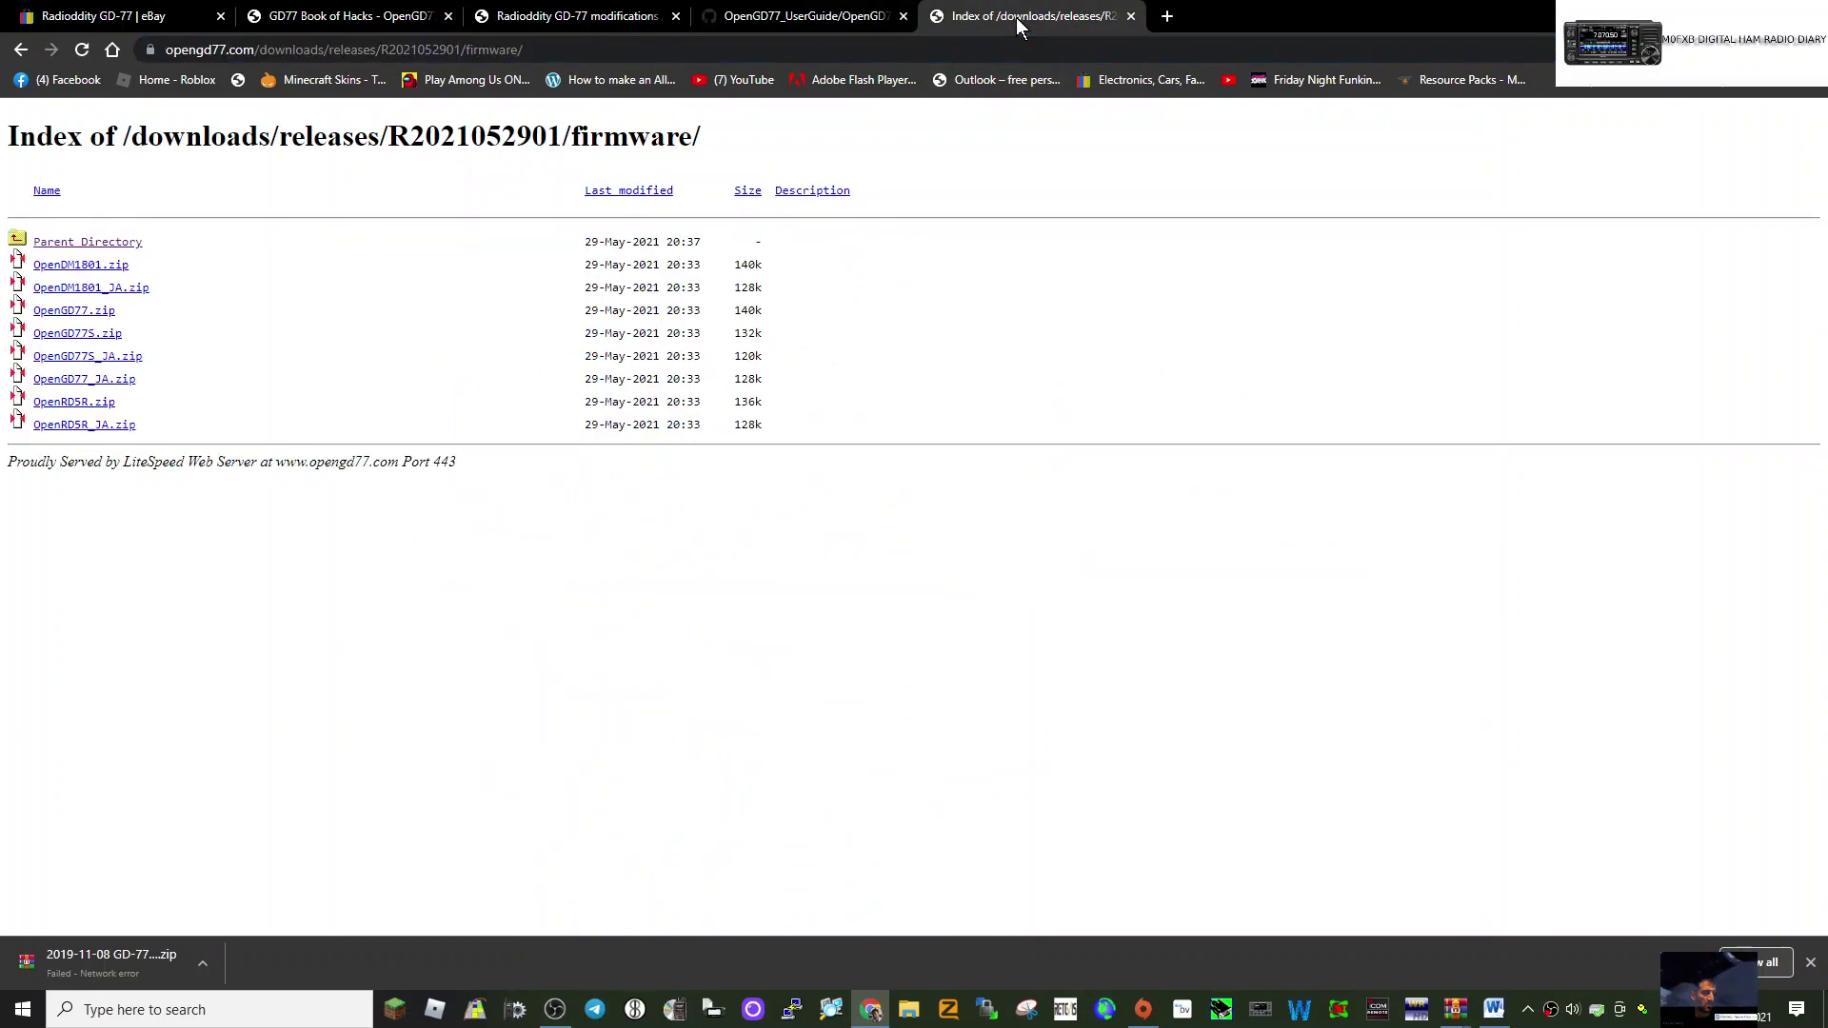
left_click(780, 14)
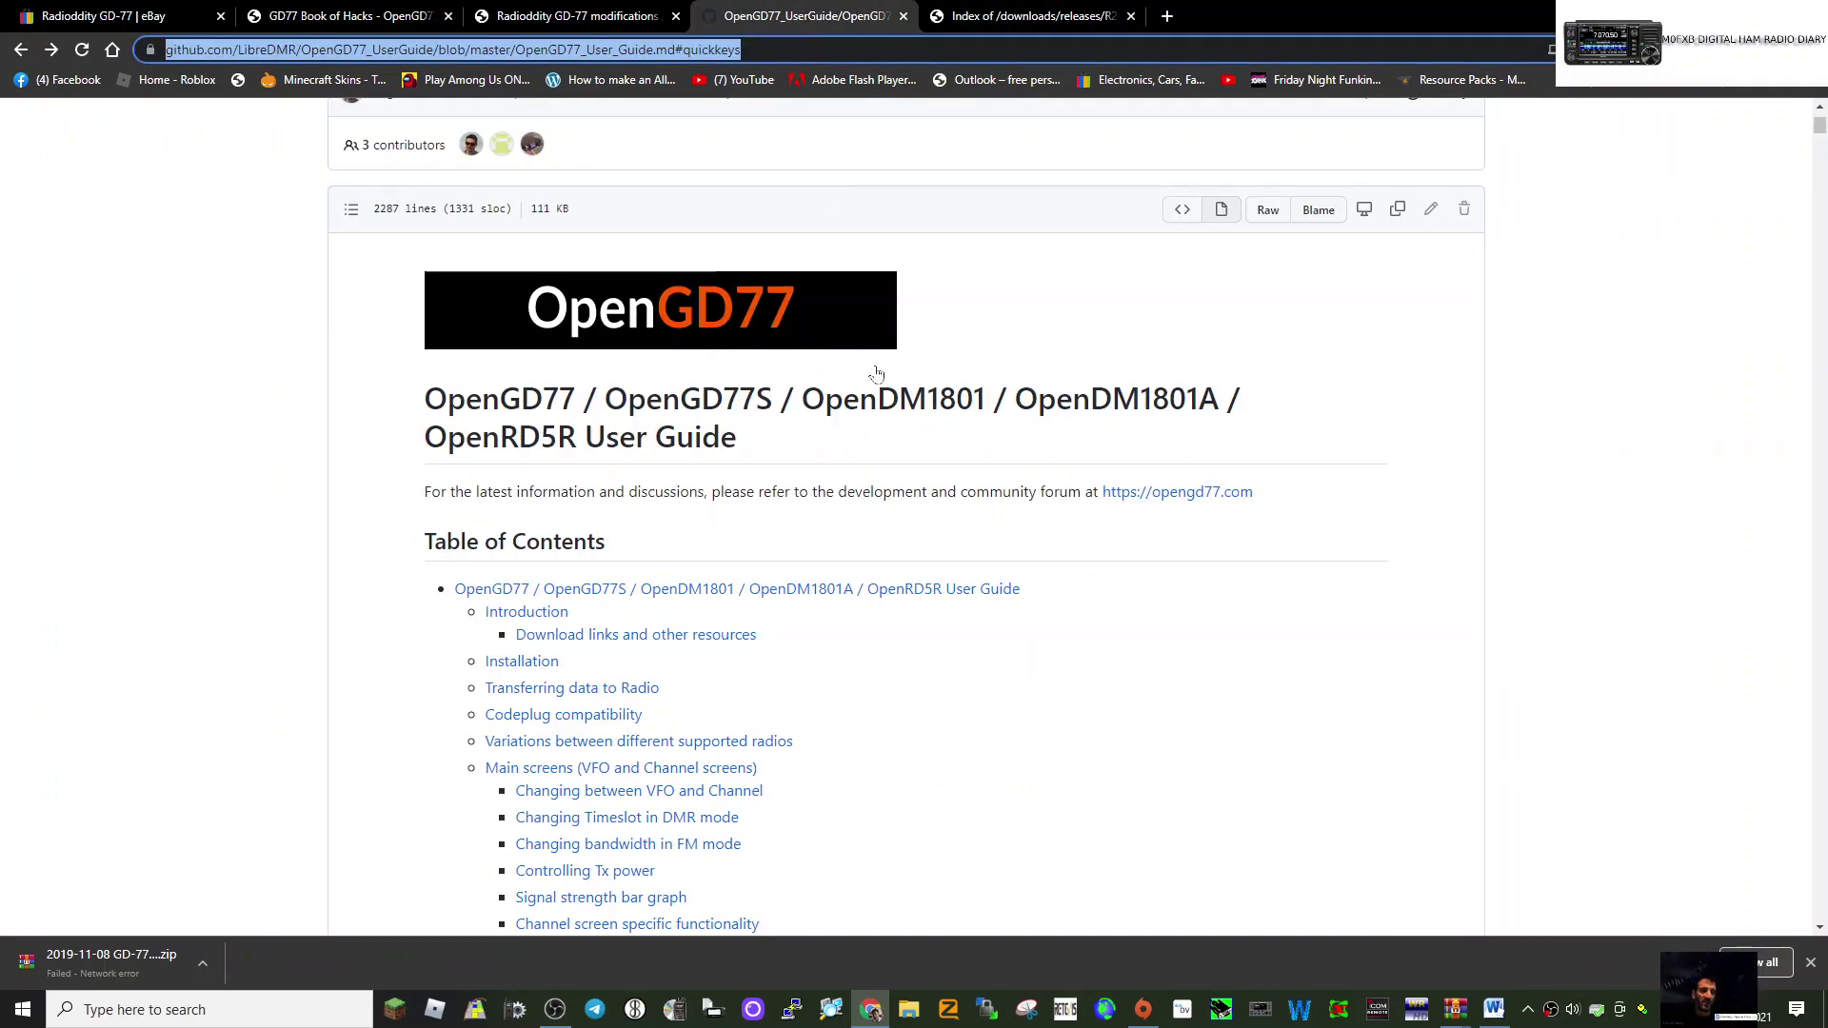
scroll(876, 373, "up", 3)
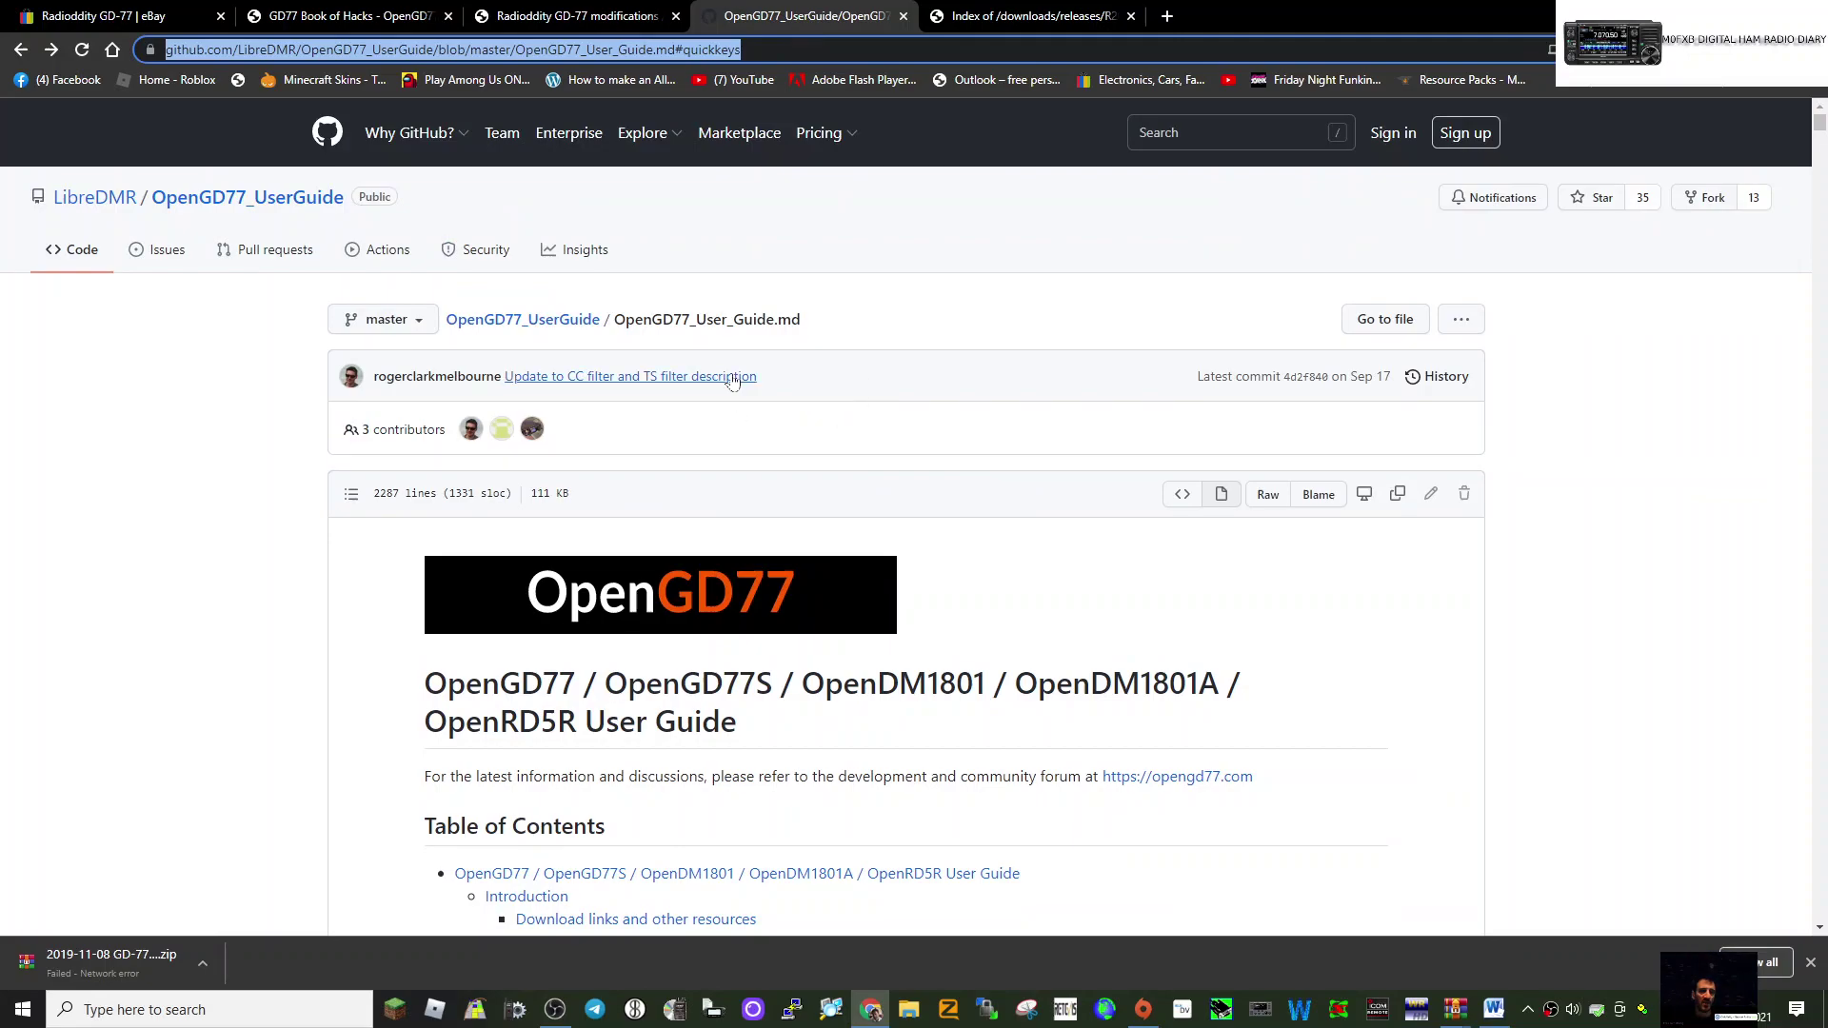
scroll(1032, 369, "down", 7)
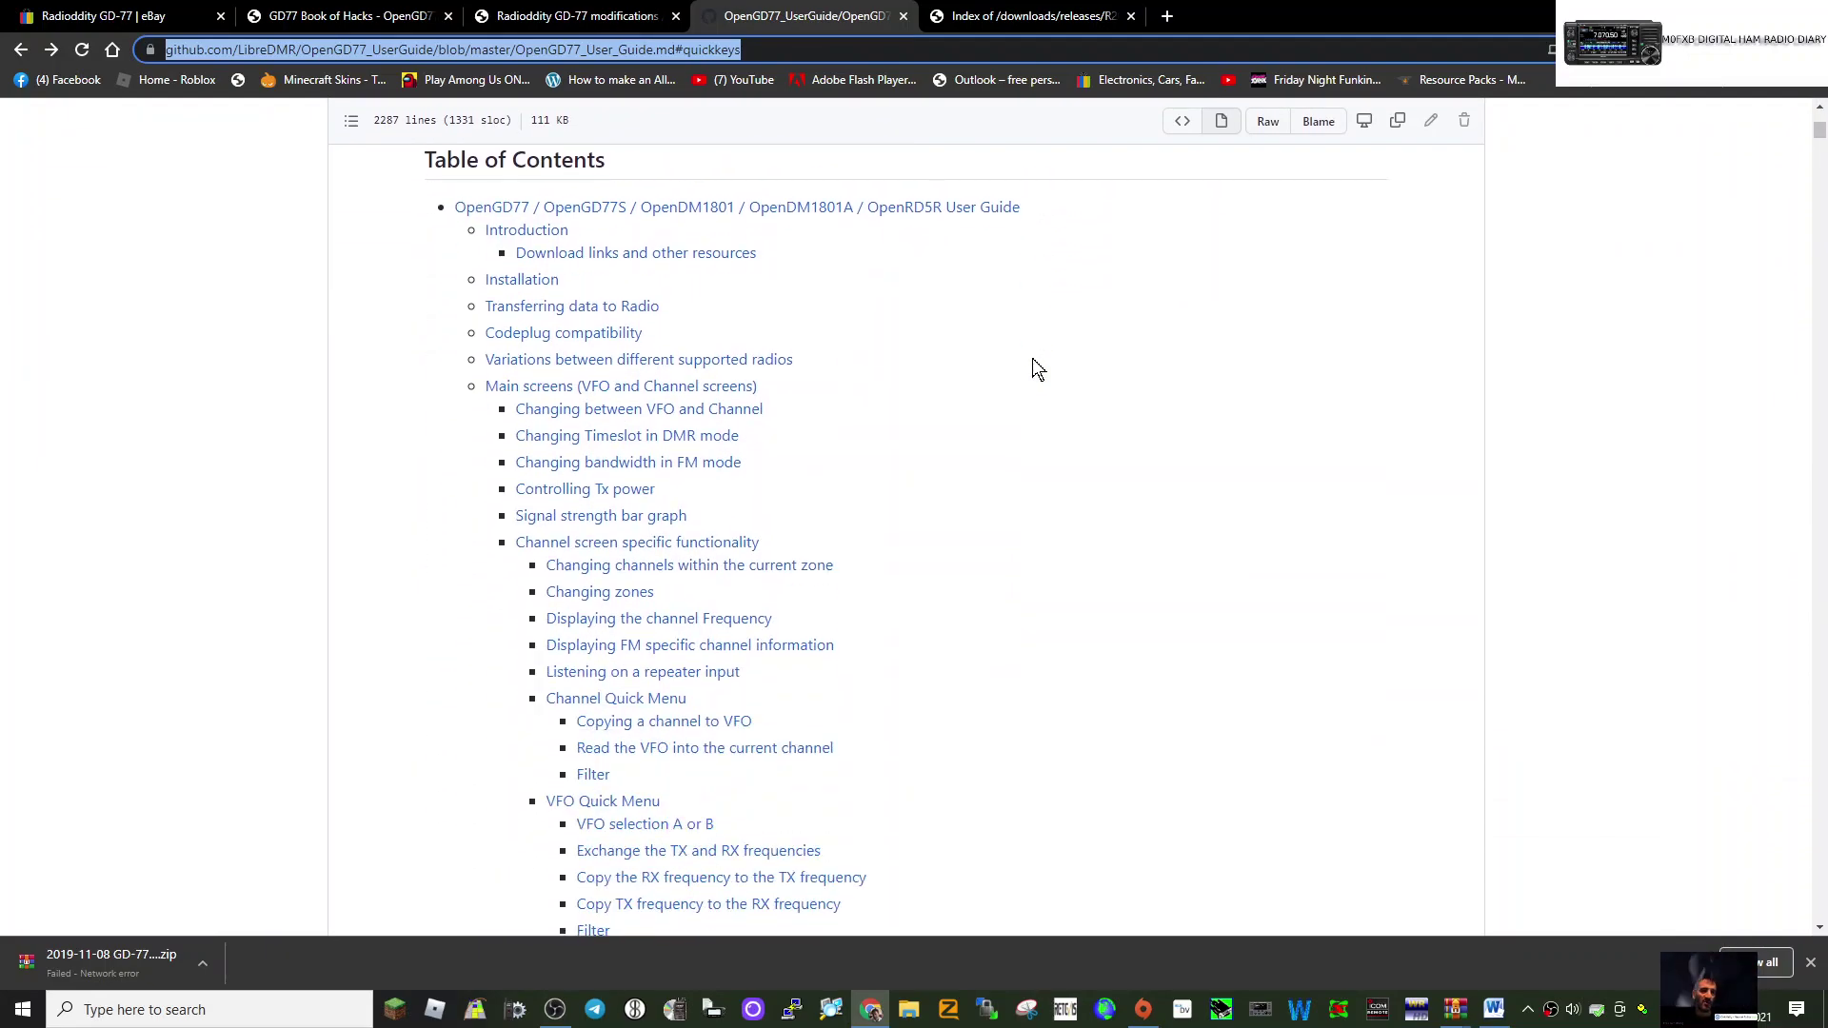
scroll(1032, 360, "up", 7)
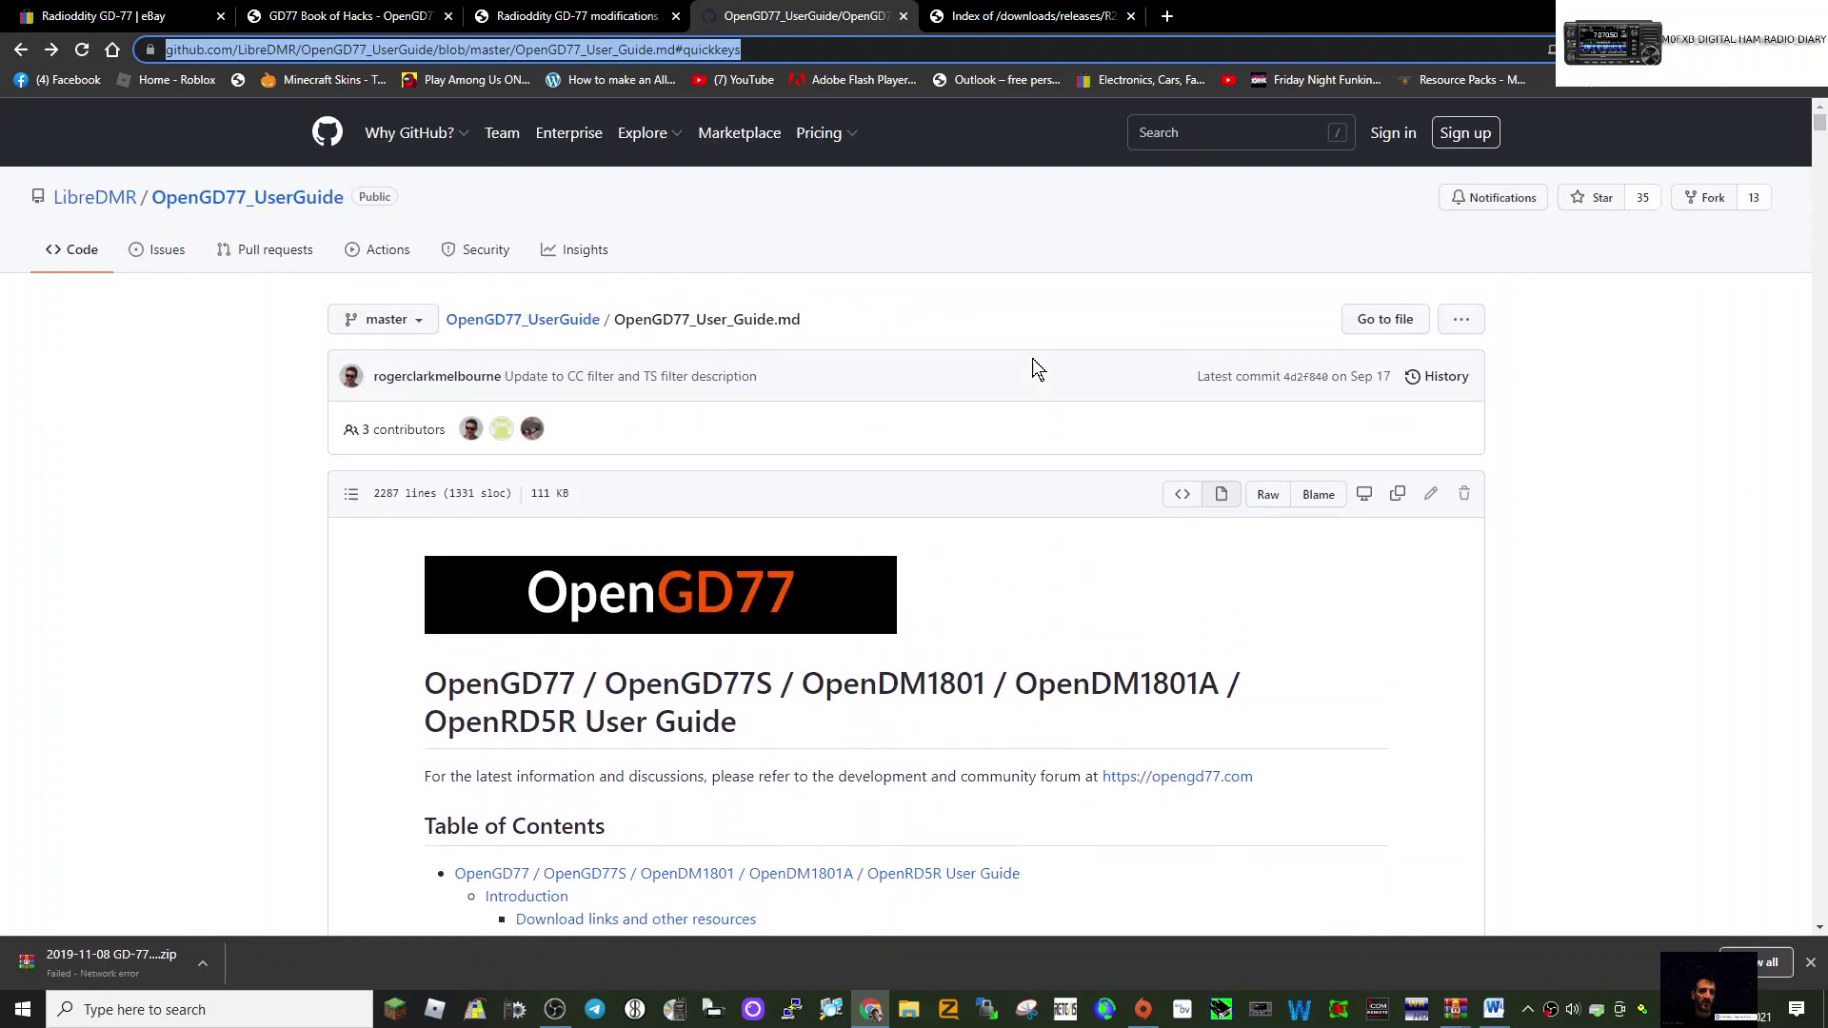
left_click(533, 19)
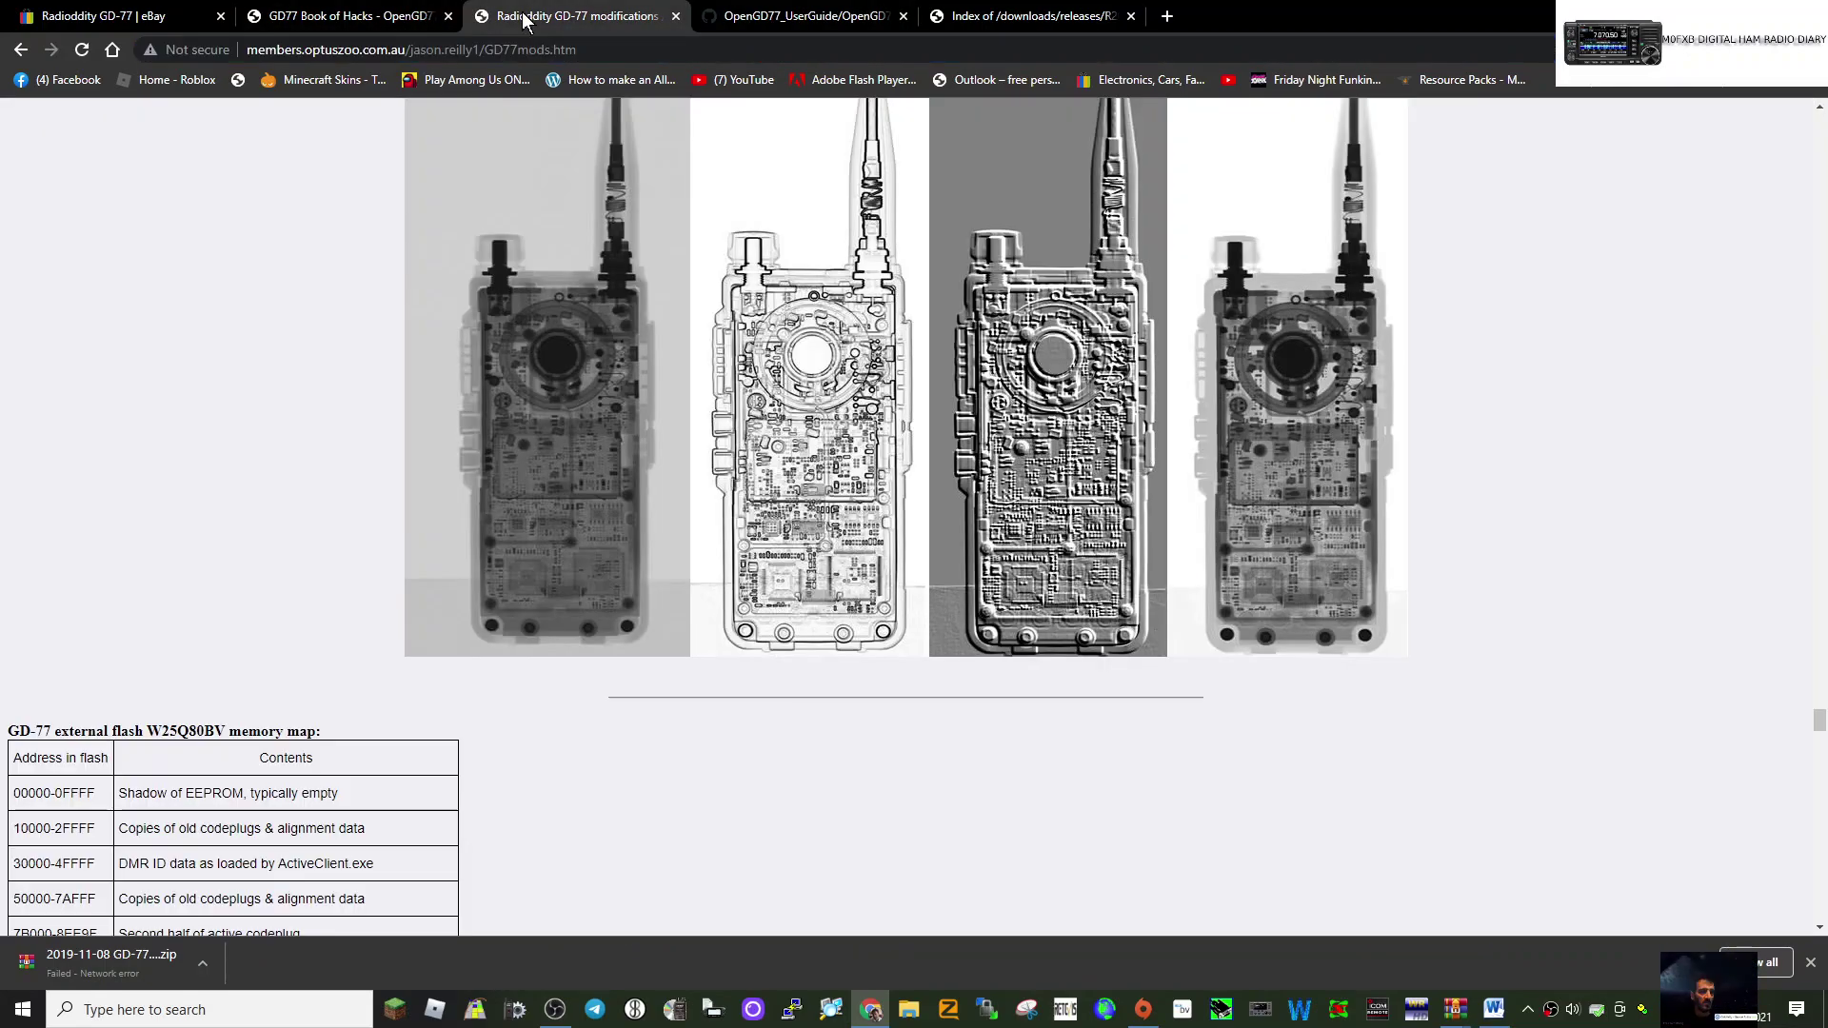
left_click(829, 17)
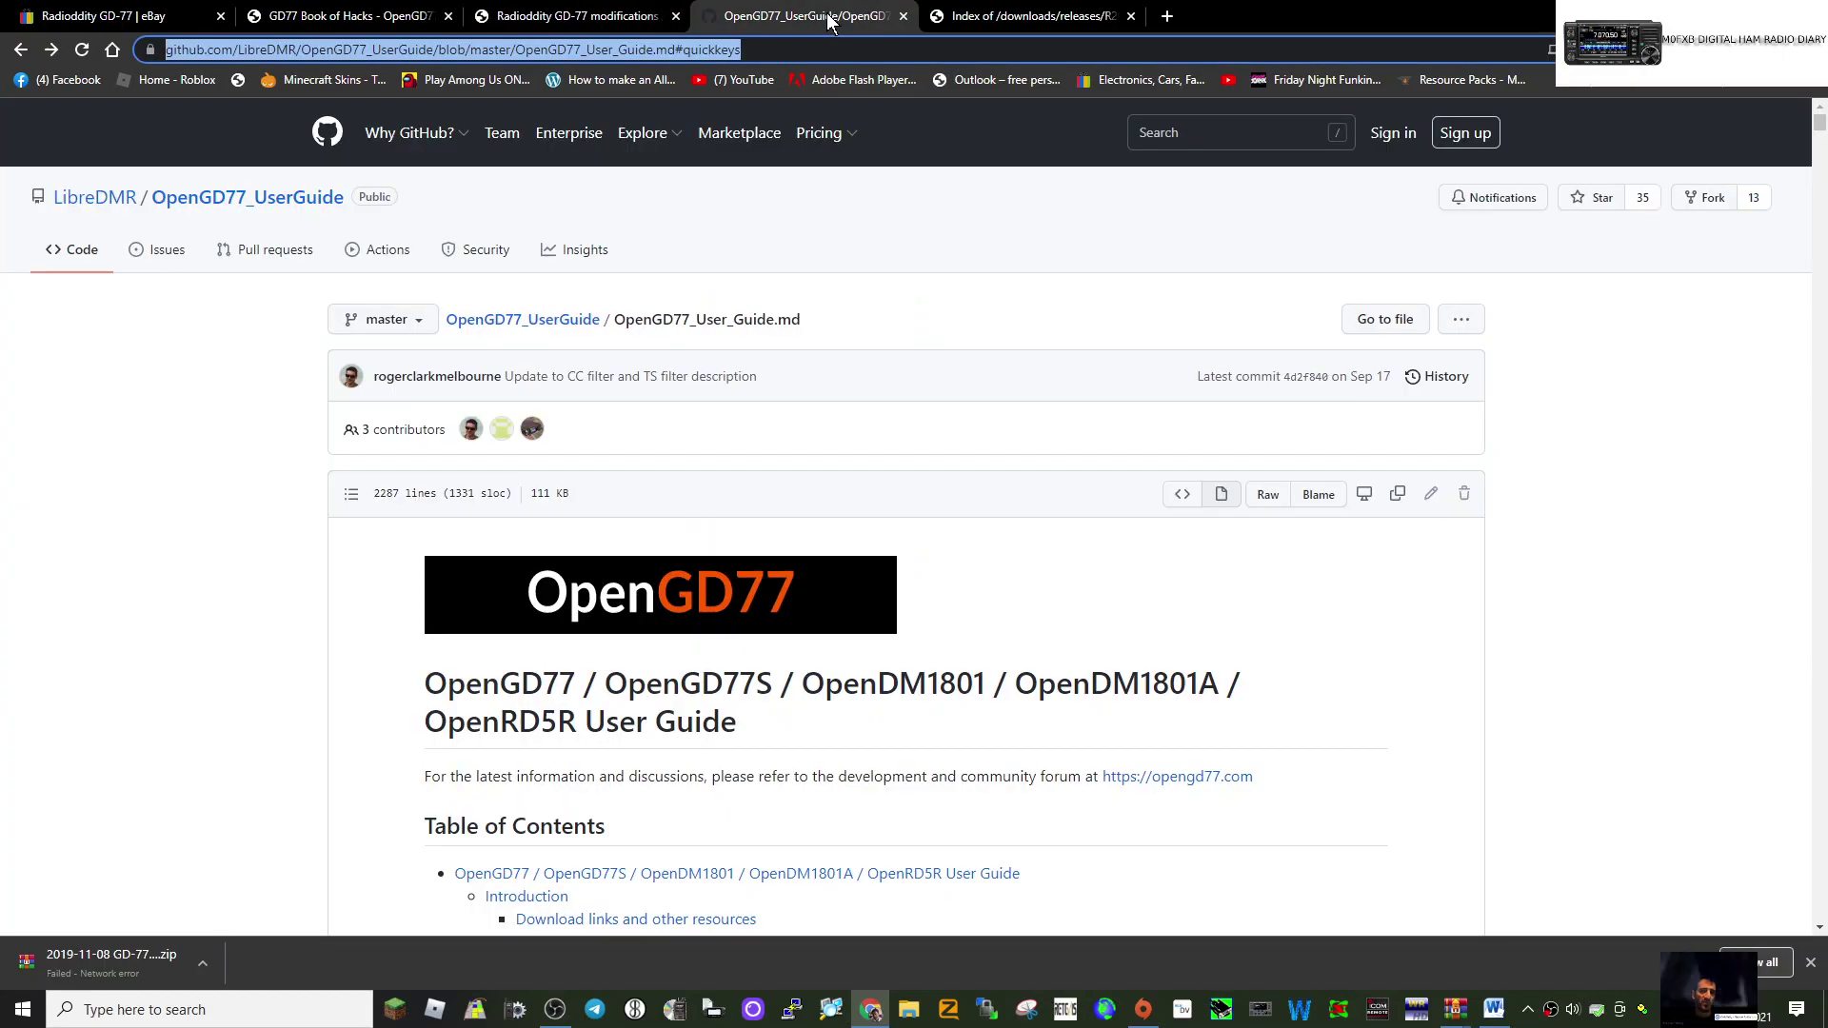
left_click(974, 16)
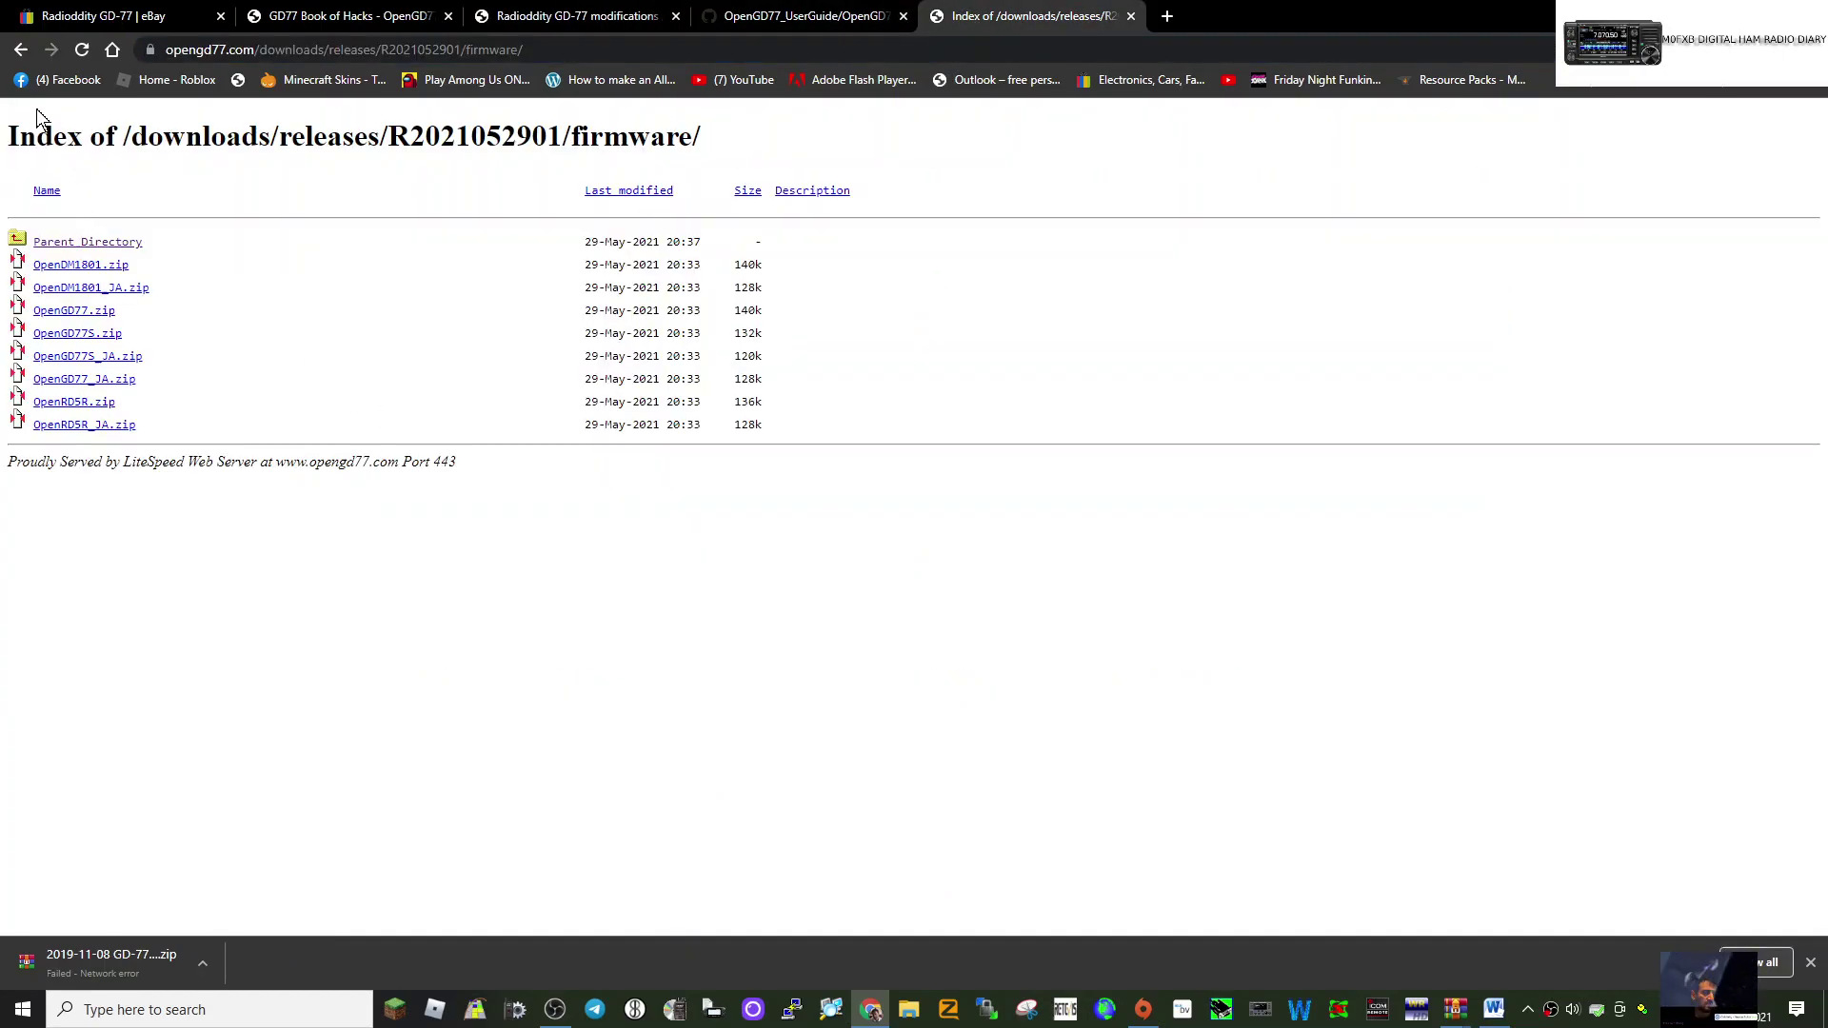
left_click(21, 52)
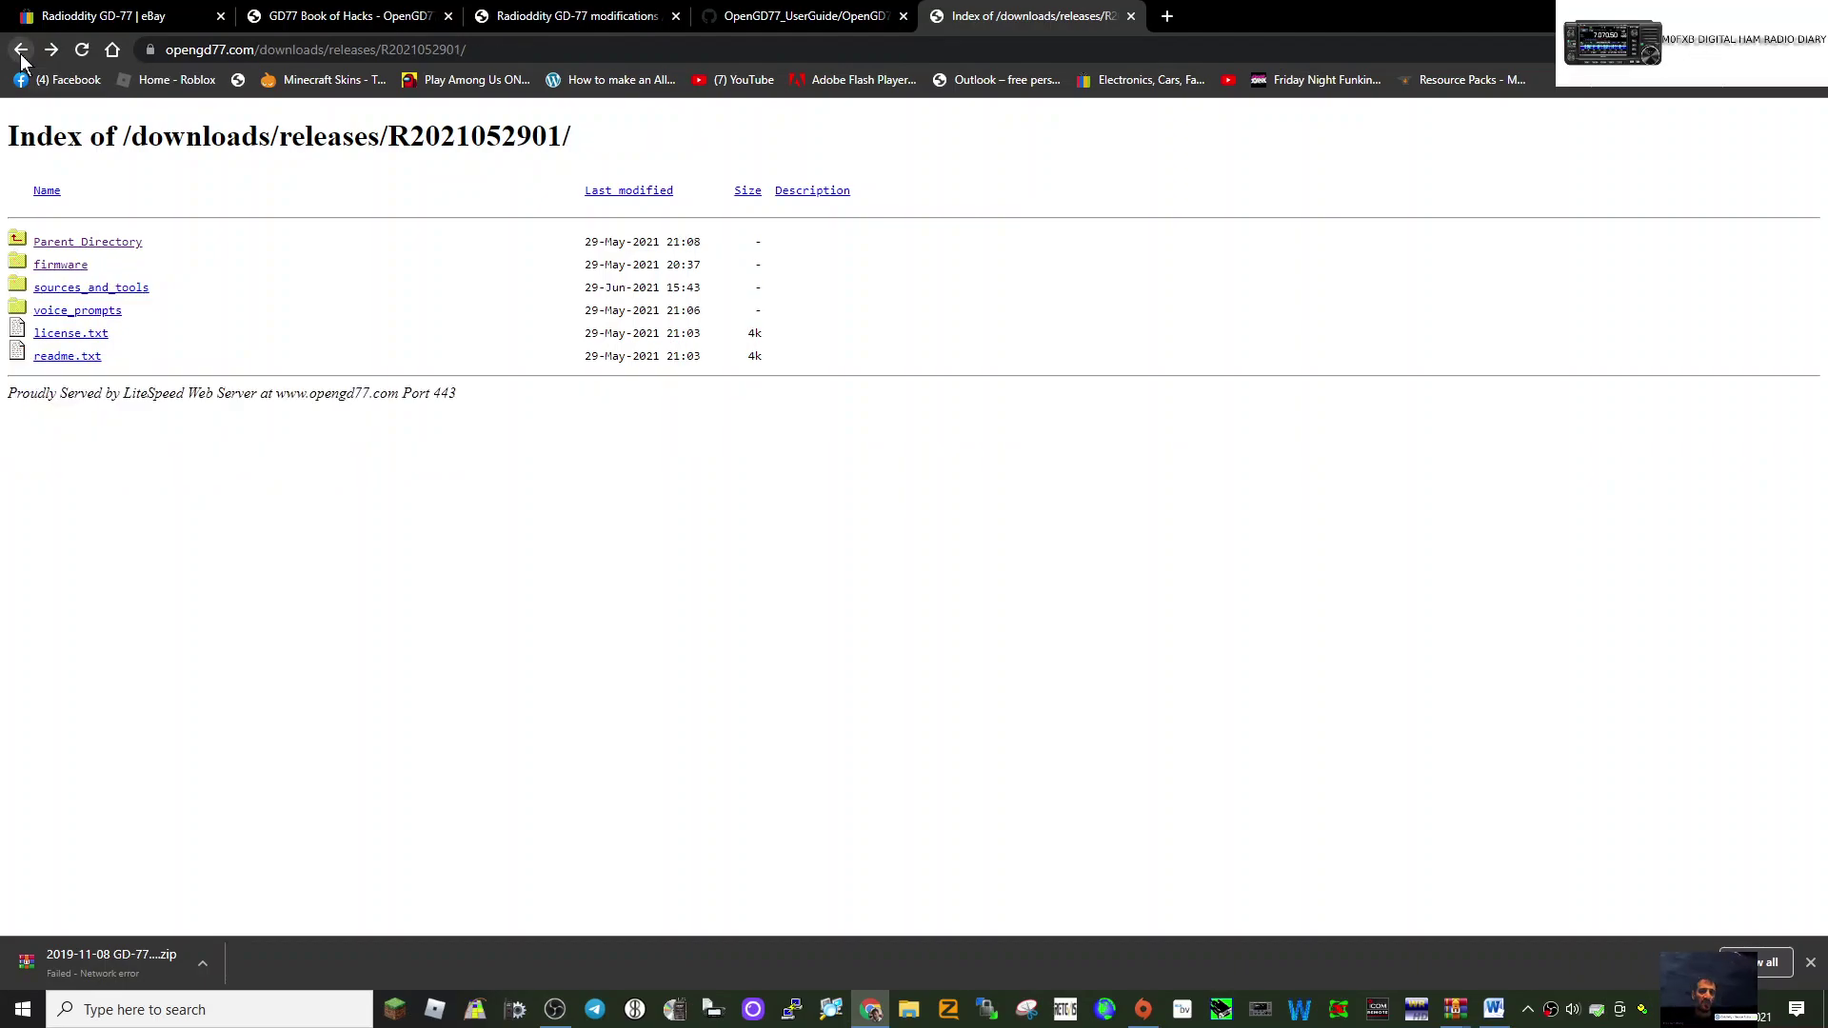
left_click(53, 53)
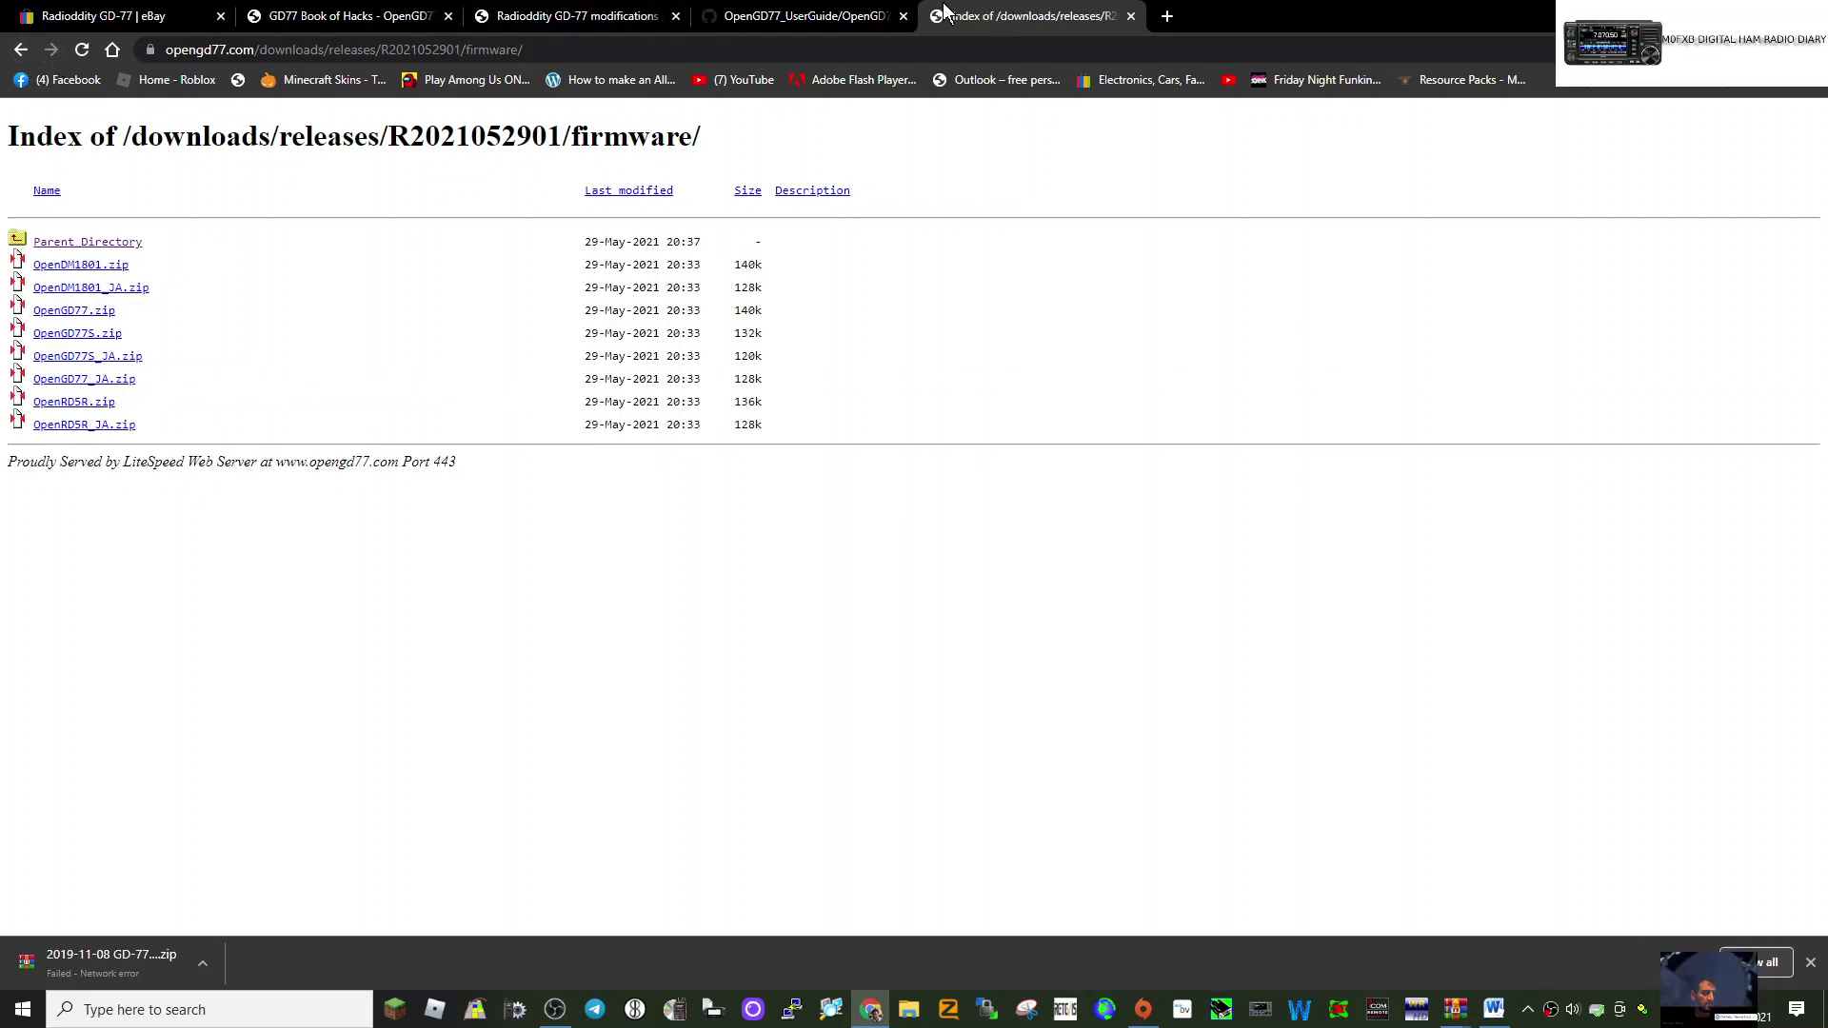
left_click(819, 20)
Step: Download OpenGD77CPSInstaller_E2021.09.14.01.exe from the CPS downloads page, keeping it despite the warning
scroll(910, 530, "down", 20)
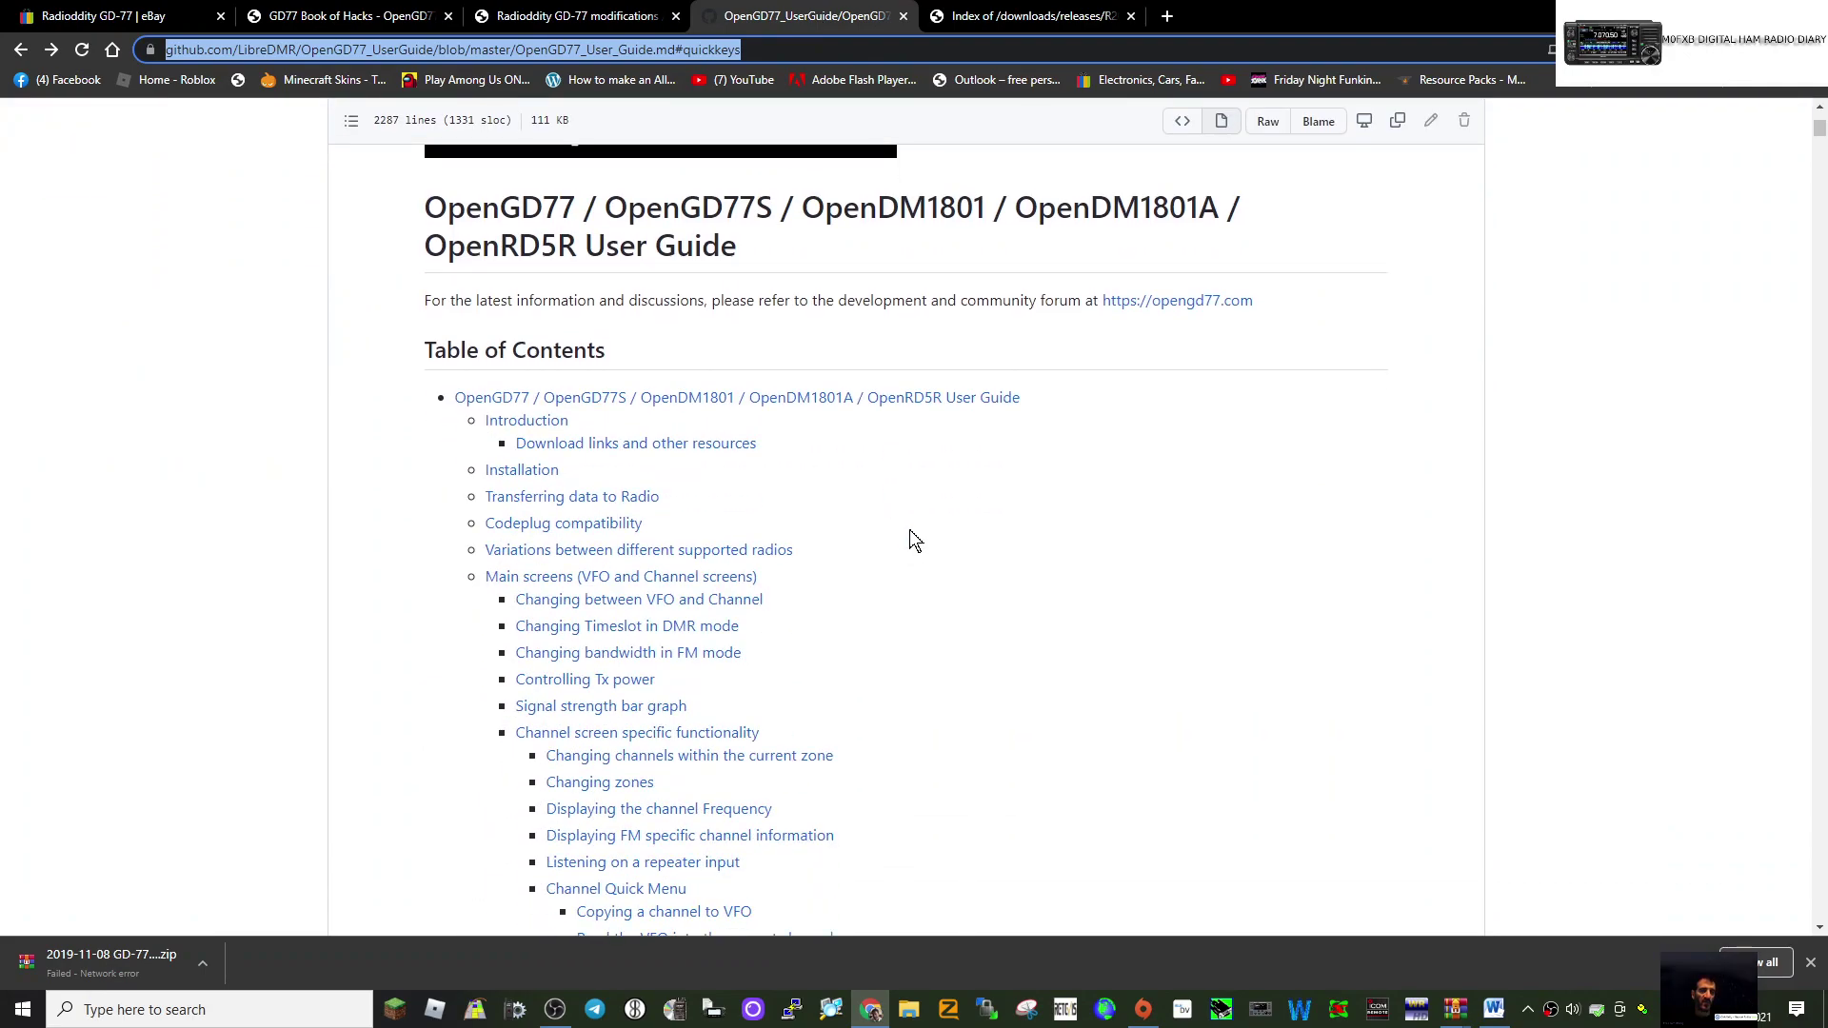
scroll(1021, 561, "down", 20)
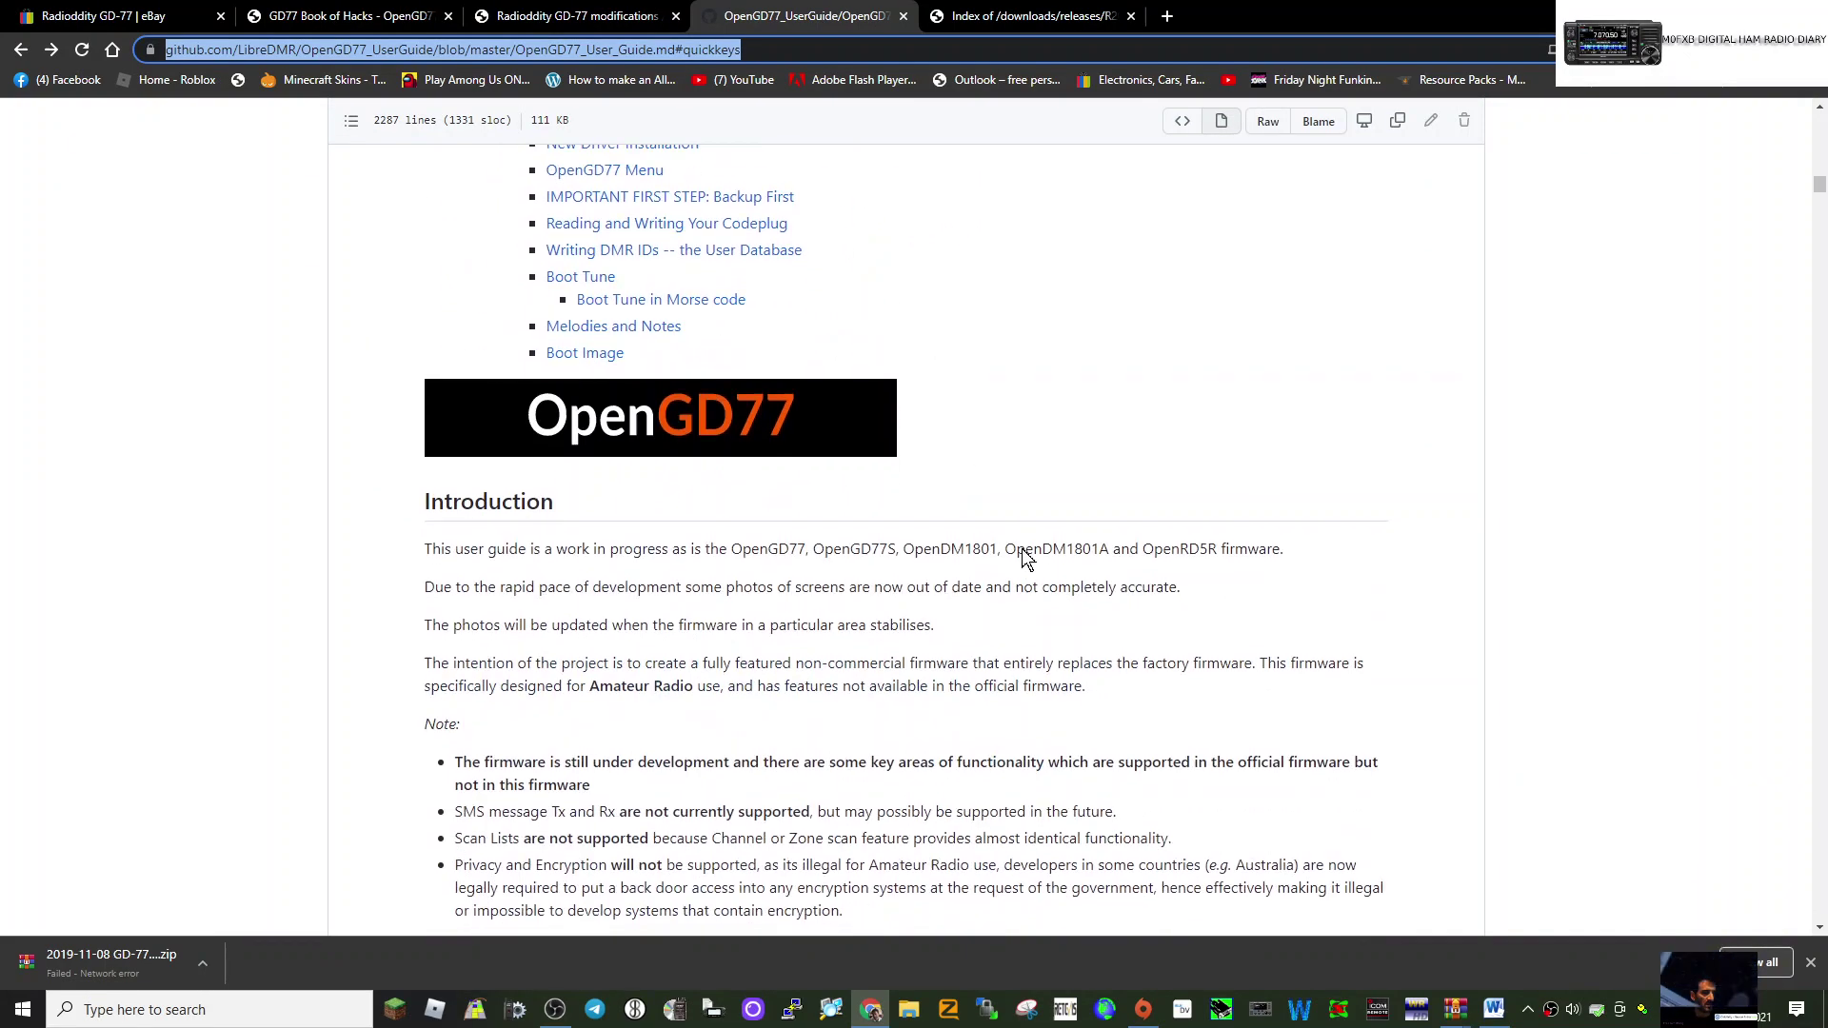
scroll(1022, 551, "up", 4)
scroll(1025, 547, "down", 11)
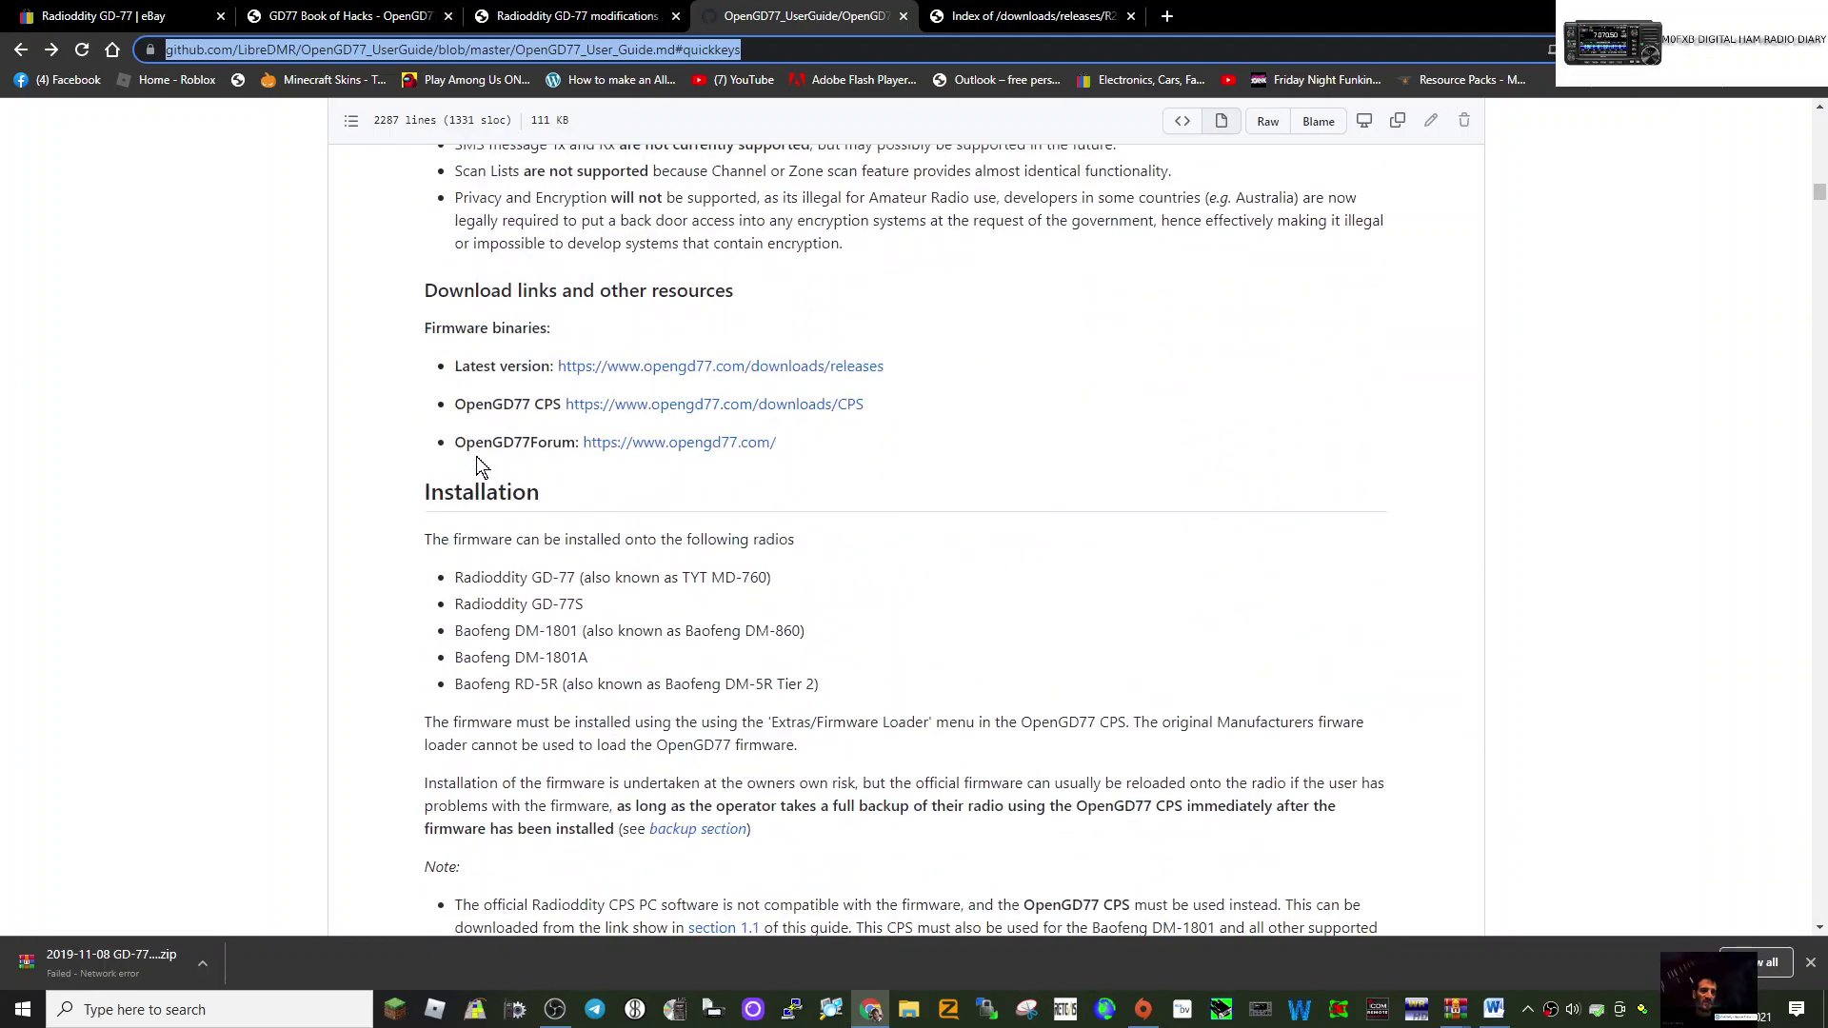
left_click(715, 407)
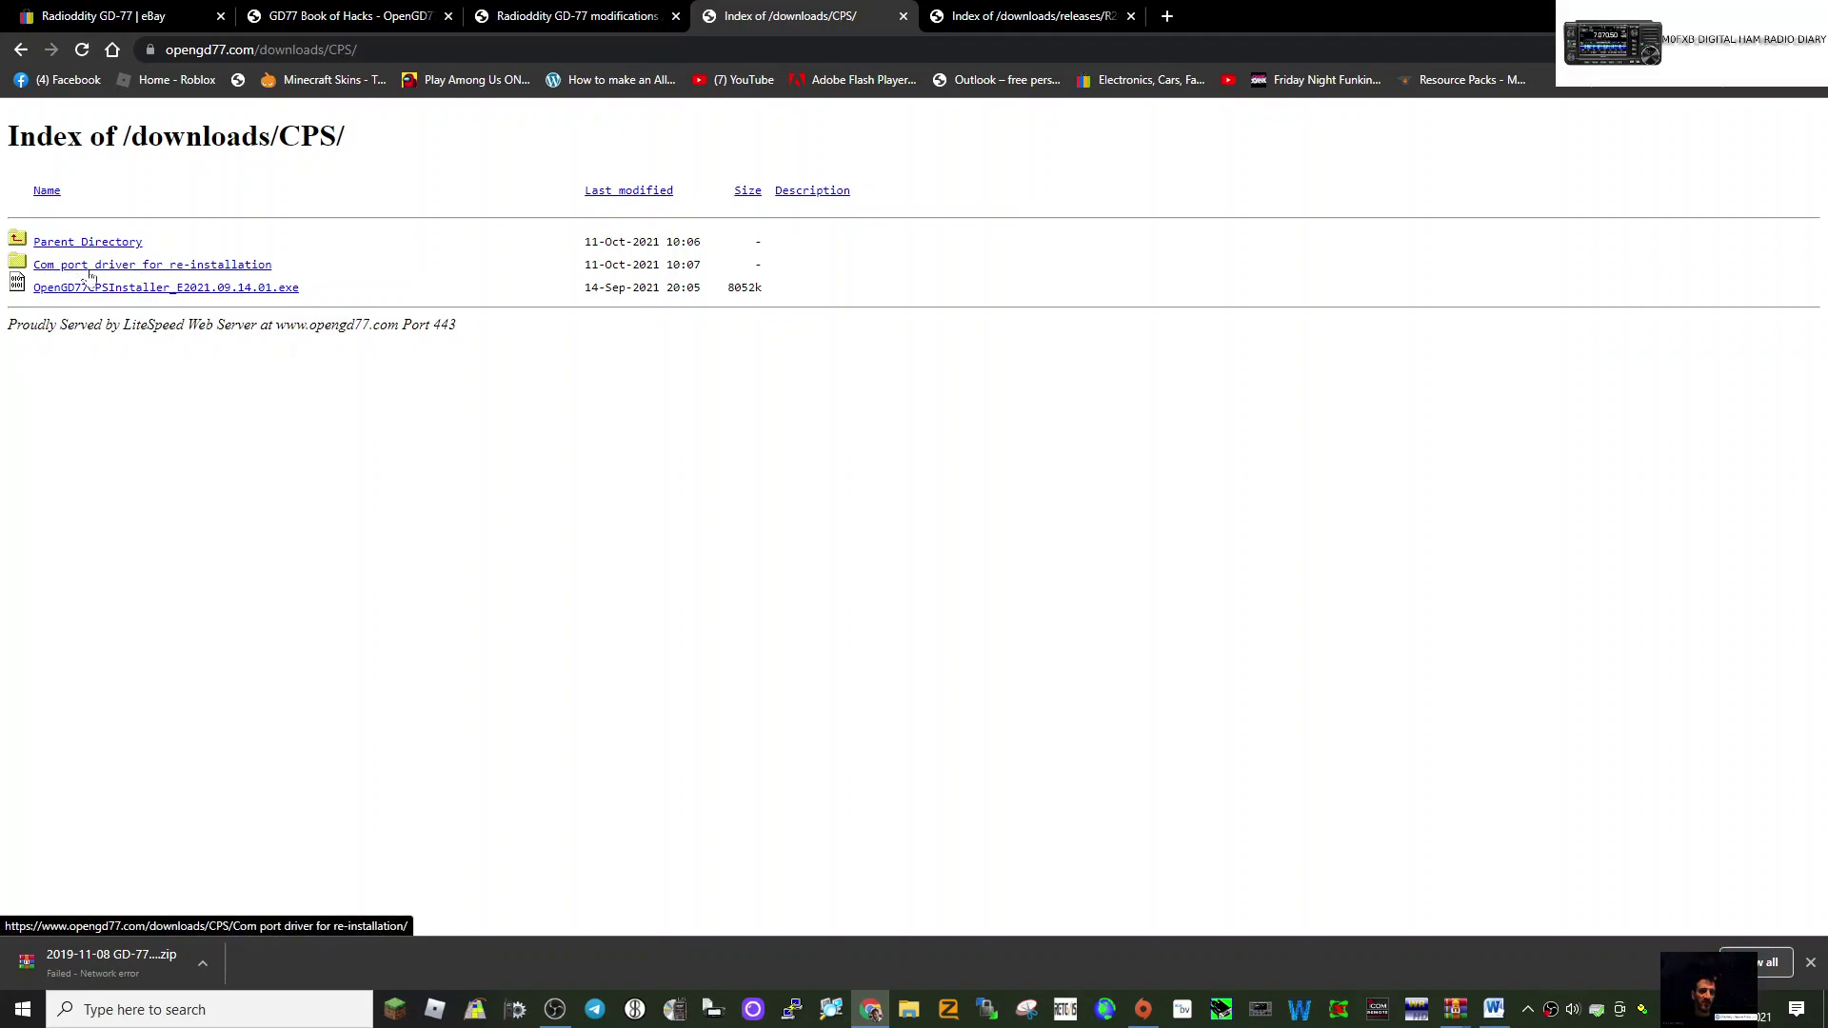
left_click(127, 290)
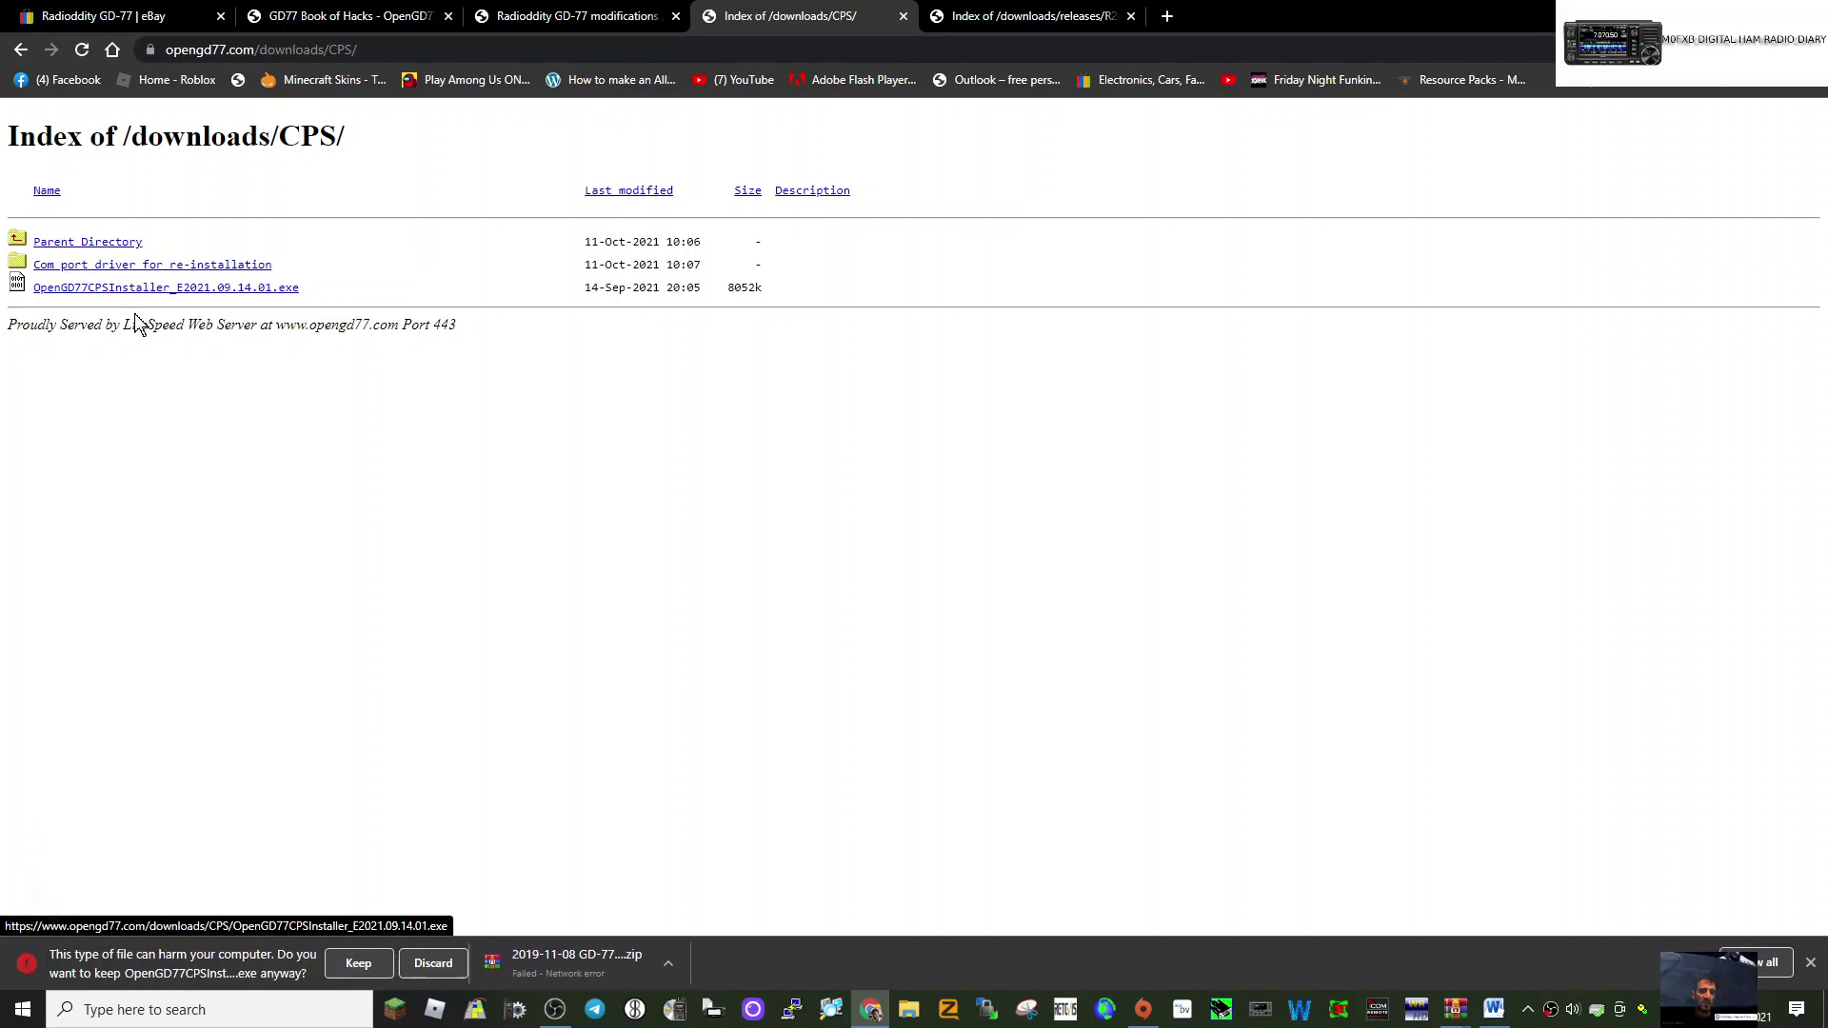
left_click(363, 970)
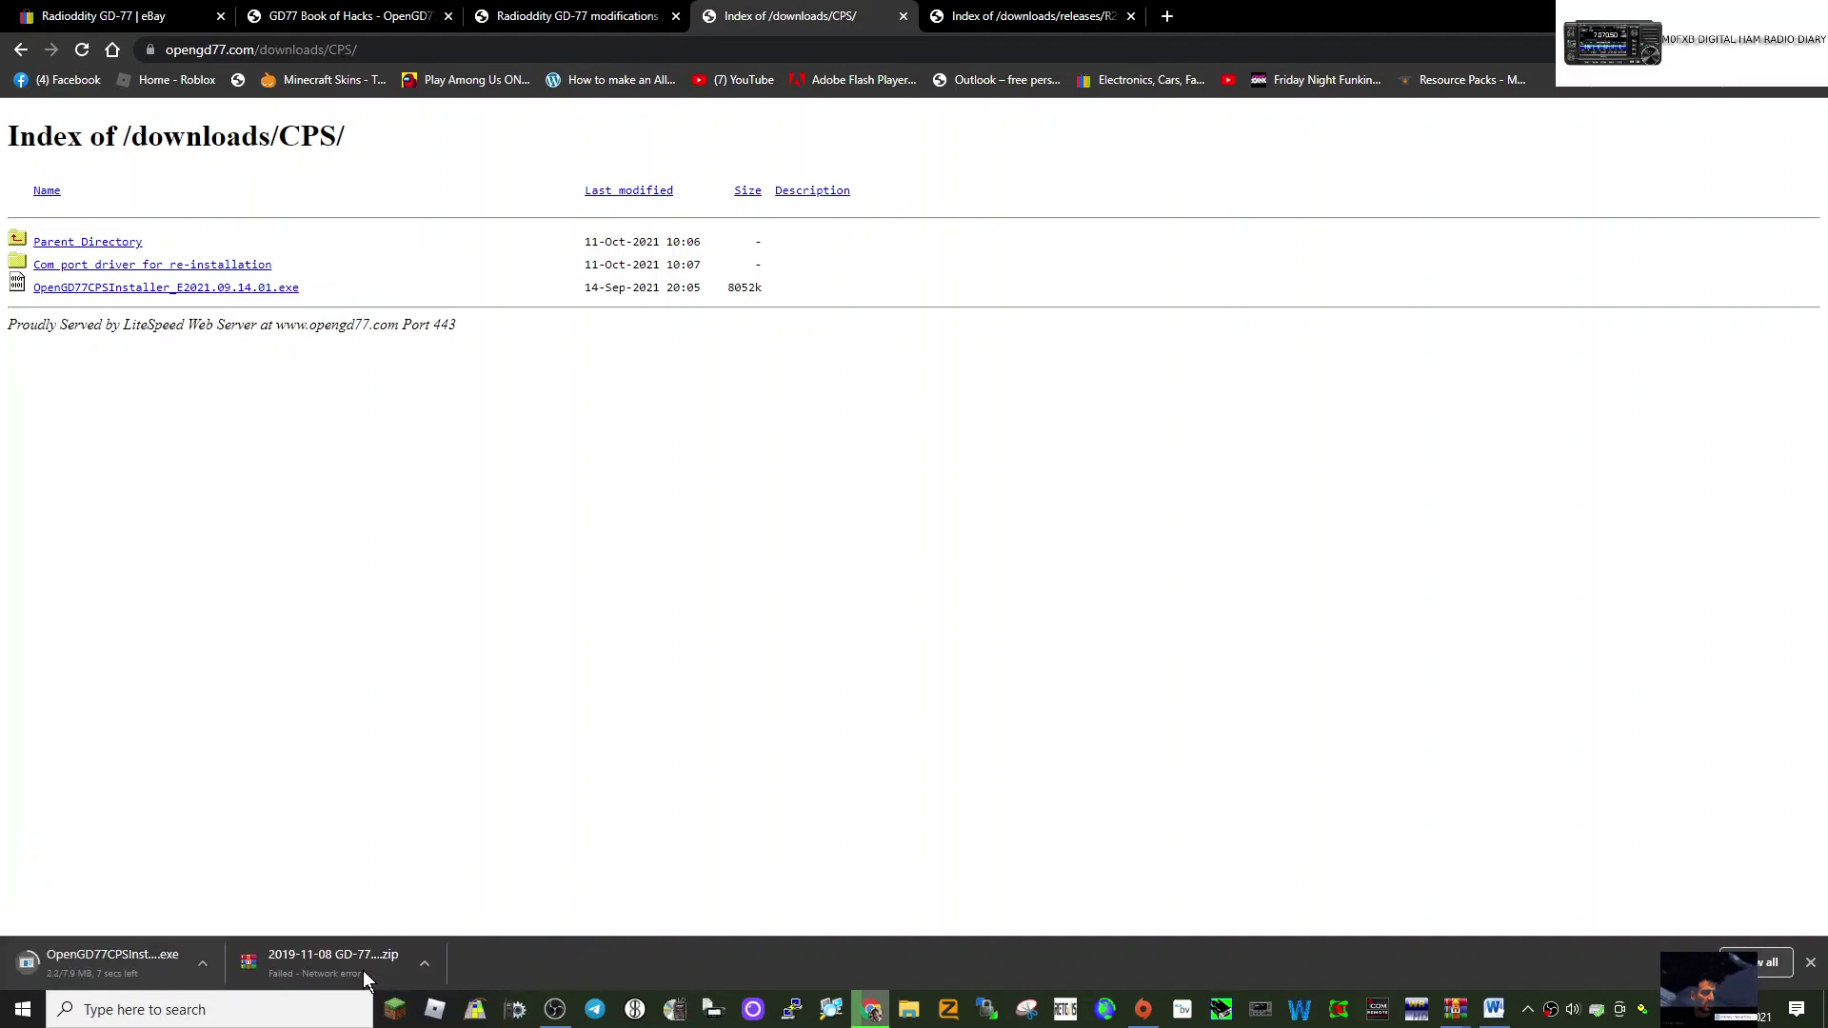
Step: Run the OpenGD77 CPS installer via Run anyway and install it with a desktop shortcut
left_click(133, 967)
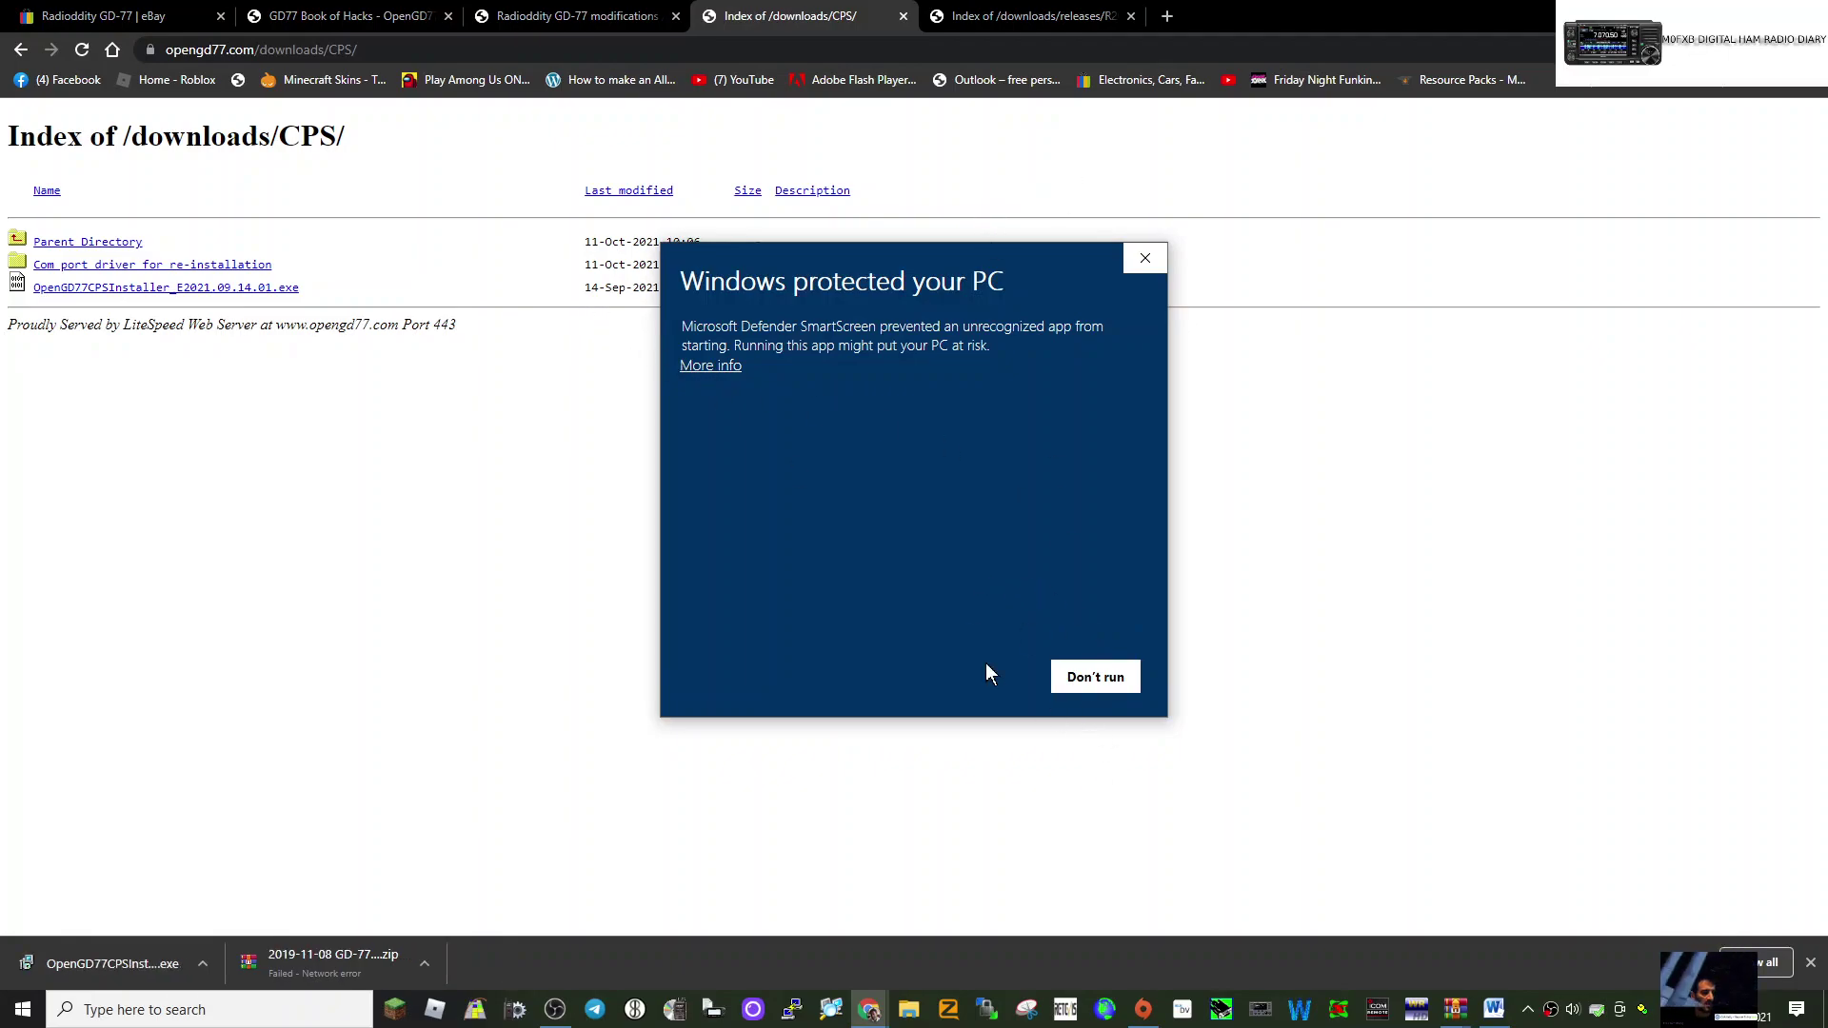
left_click(709, 368)
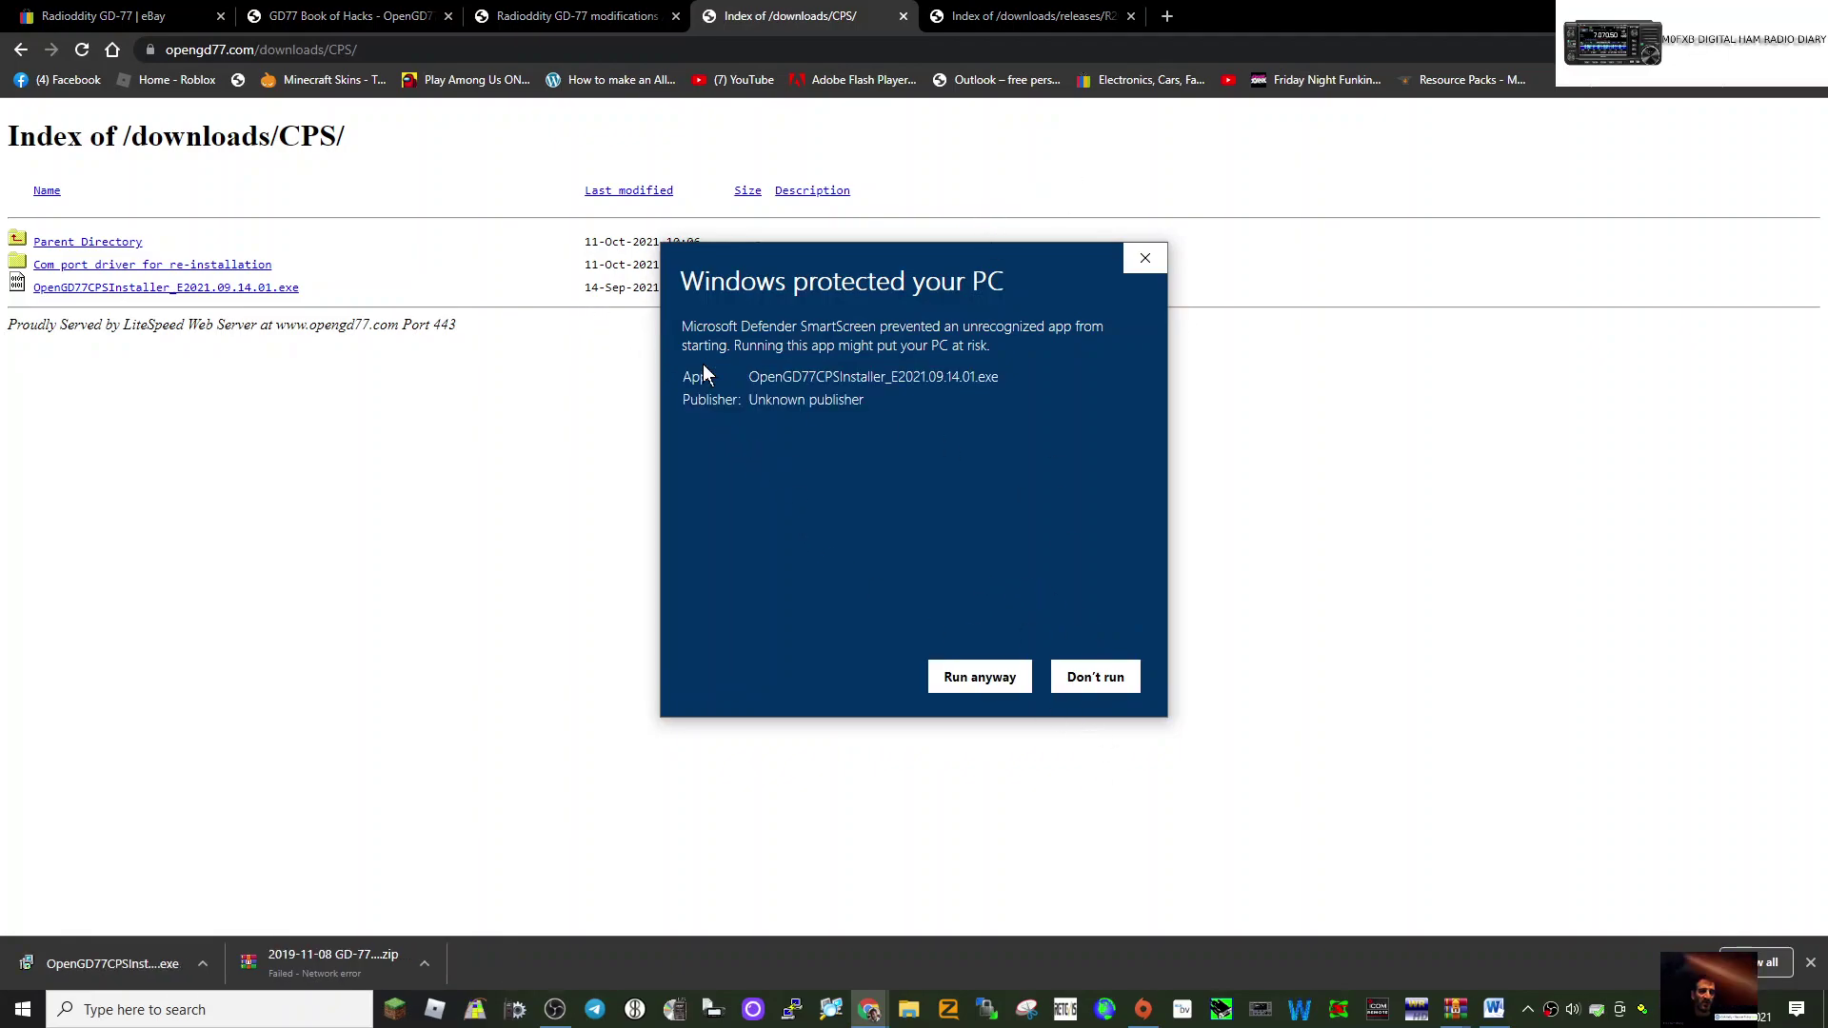
left_click(995, 682)
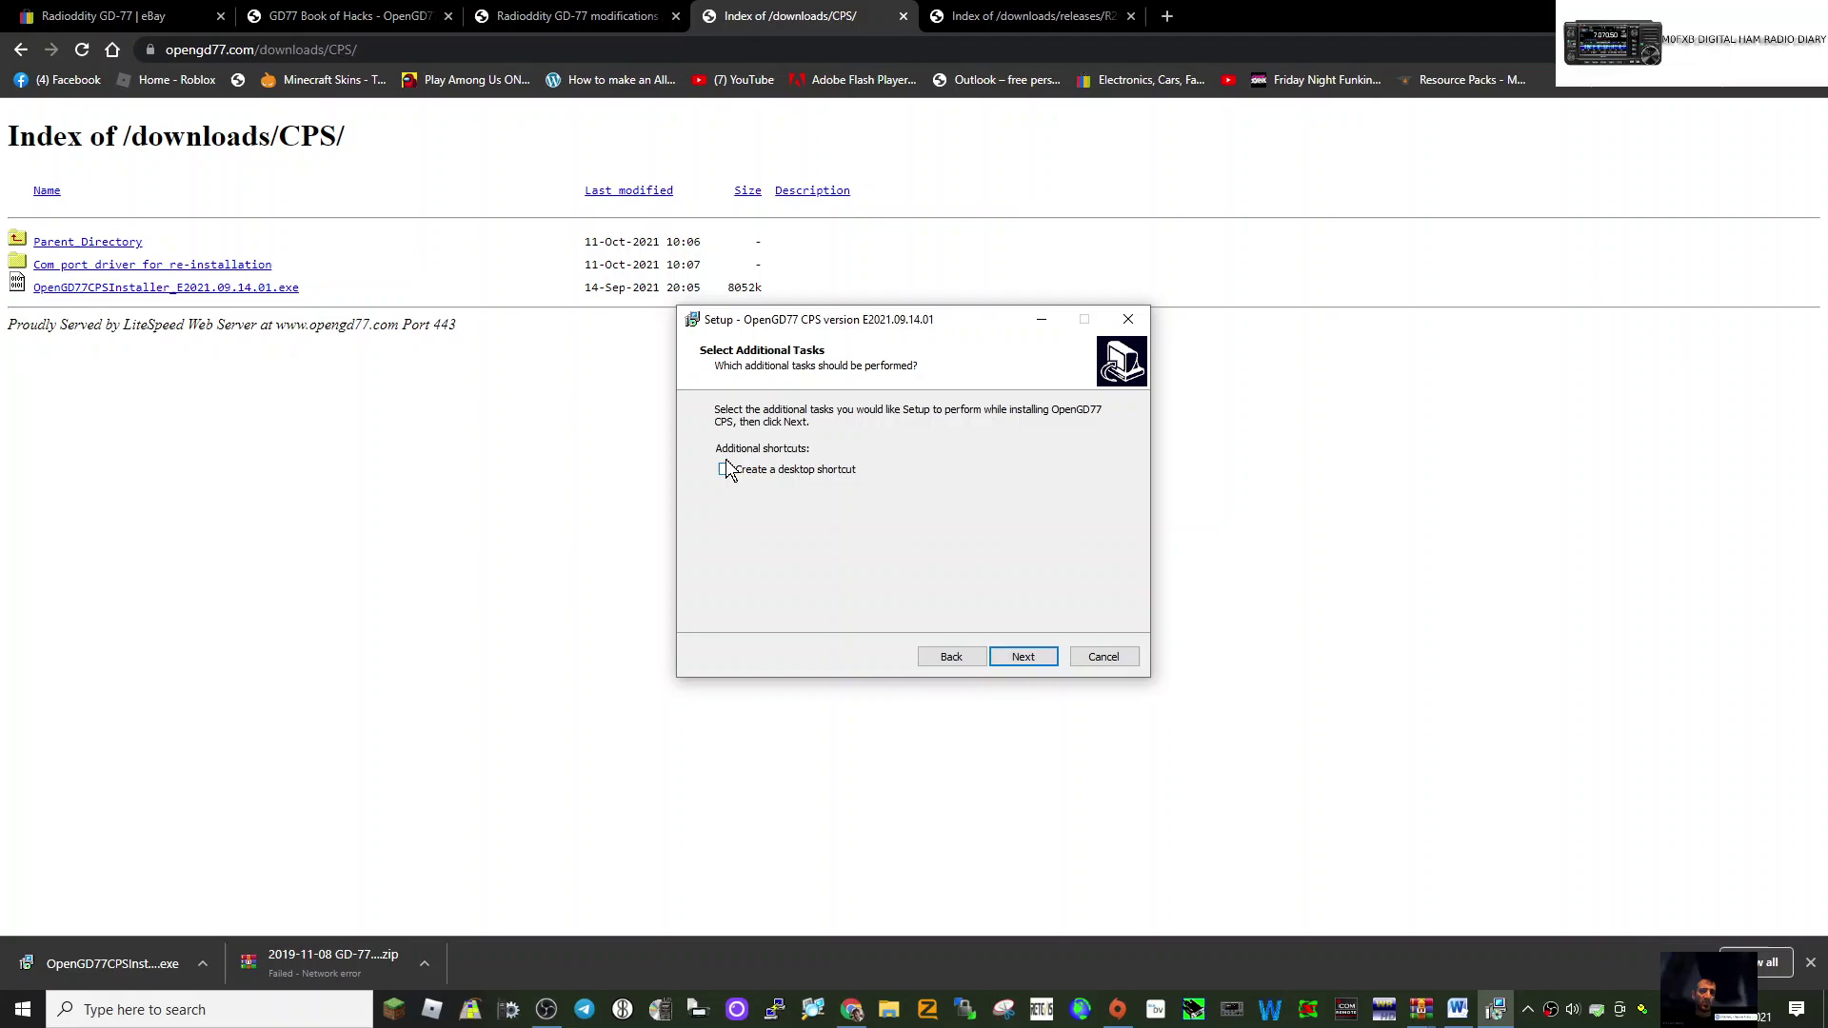
left_click(725, 470)
left_click(1048, 661)
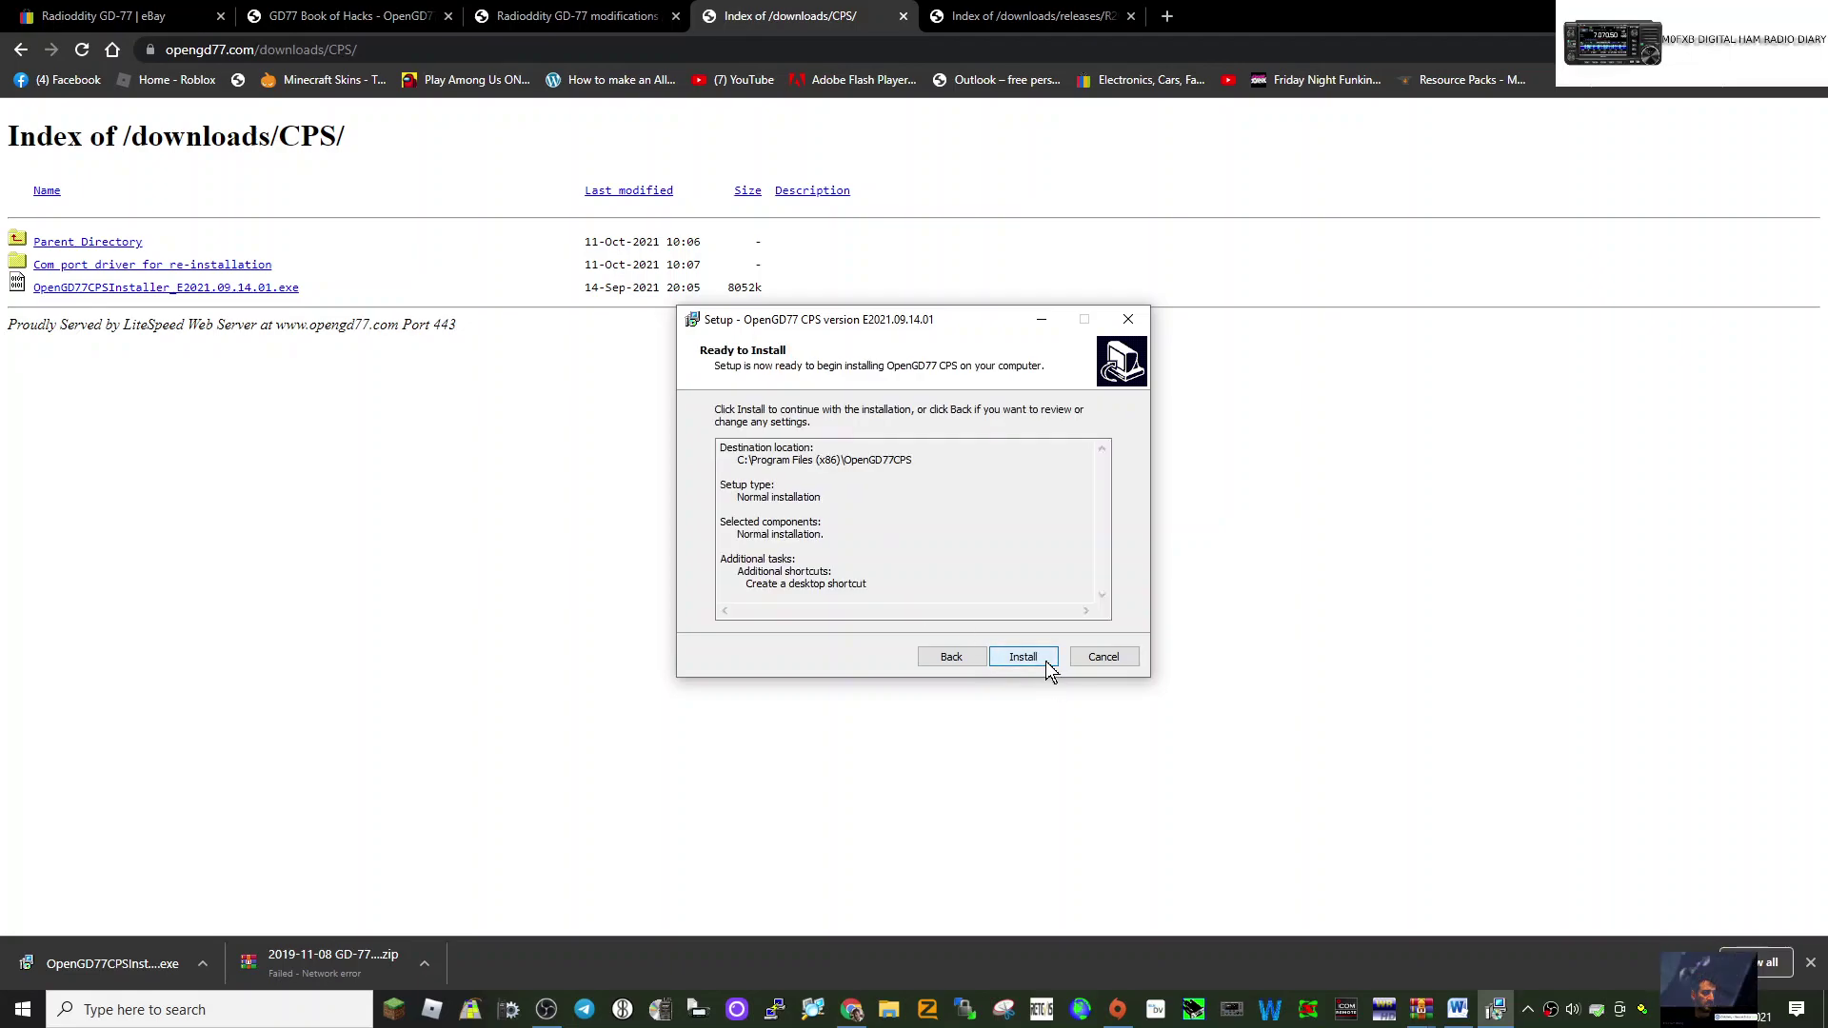
left_click(1046, 661)
left_click(1046, 665)
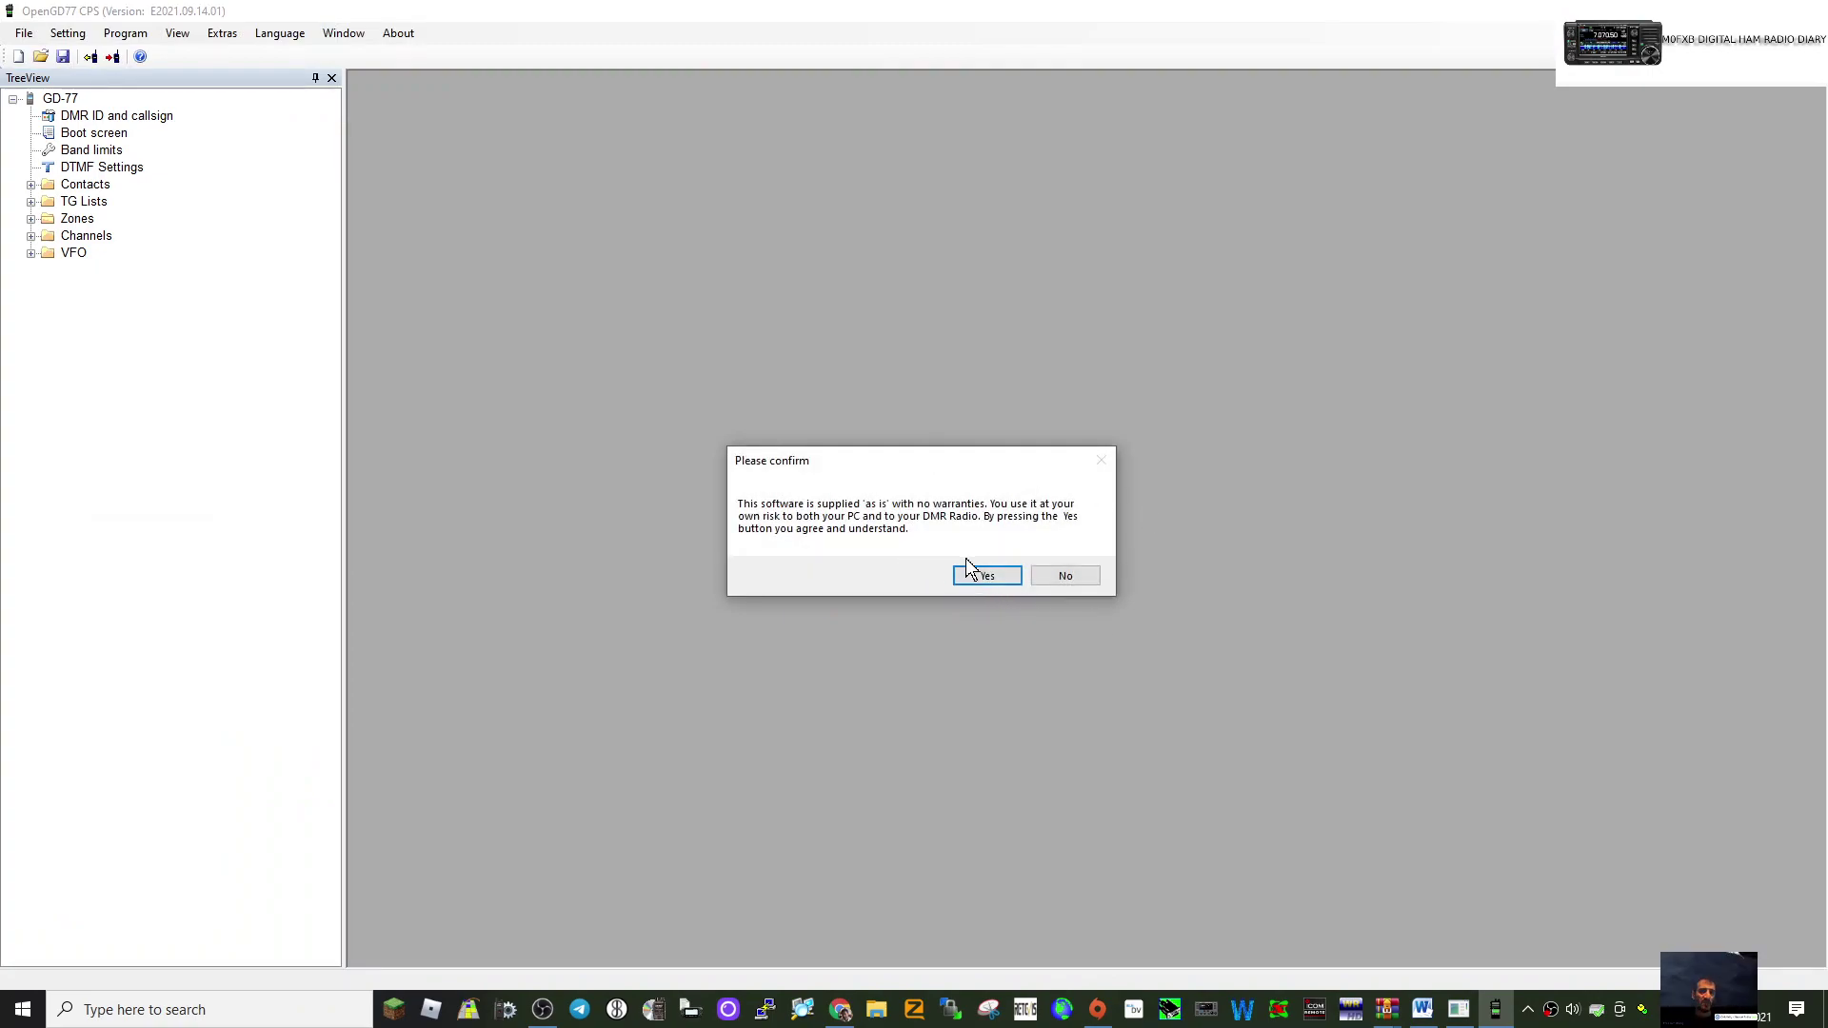
Step: Accept the no-warranty notice and open the Digital Contacts table under Contacts
left_click(986, 577)
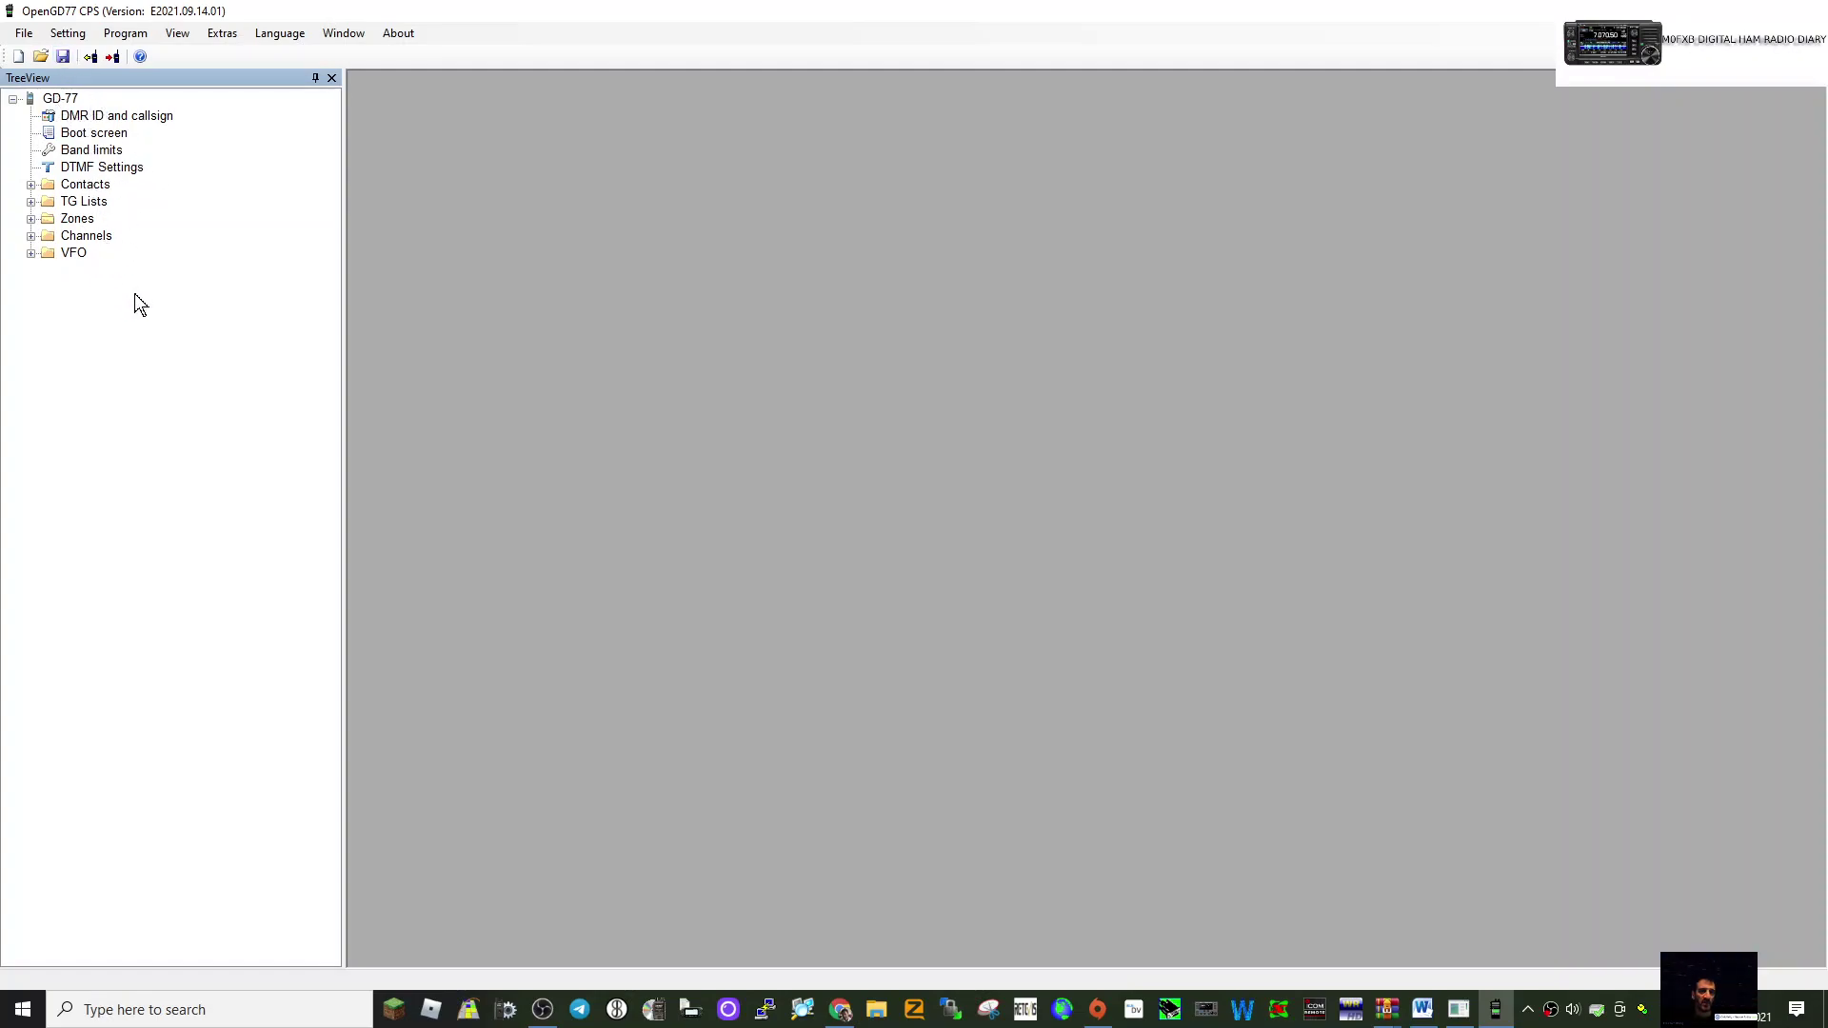
double_click(95, 186)
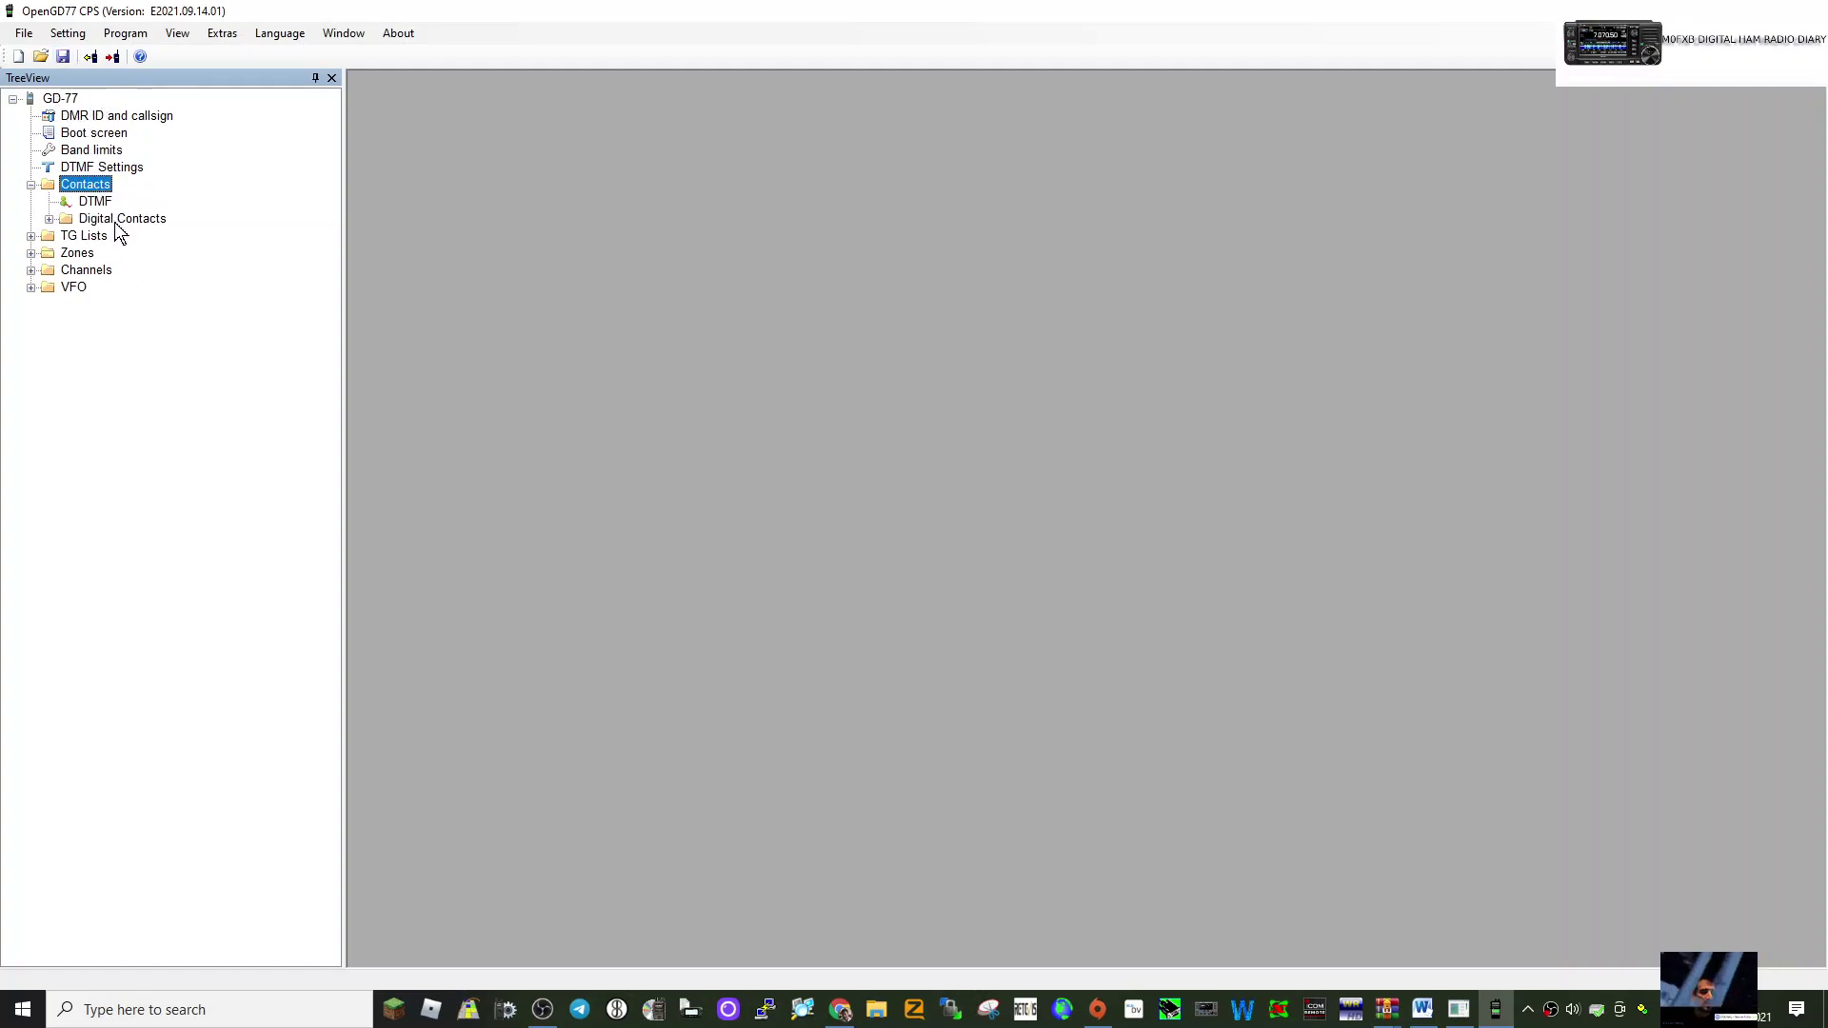
double_click(116, 219)
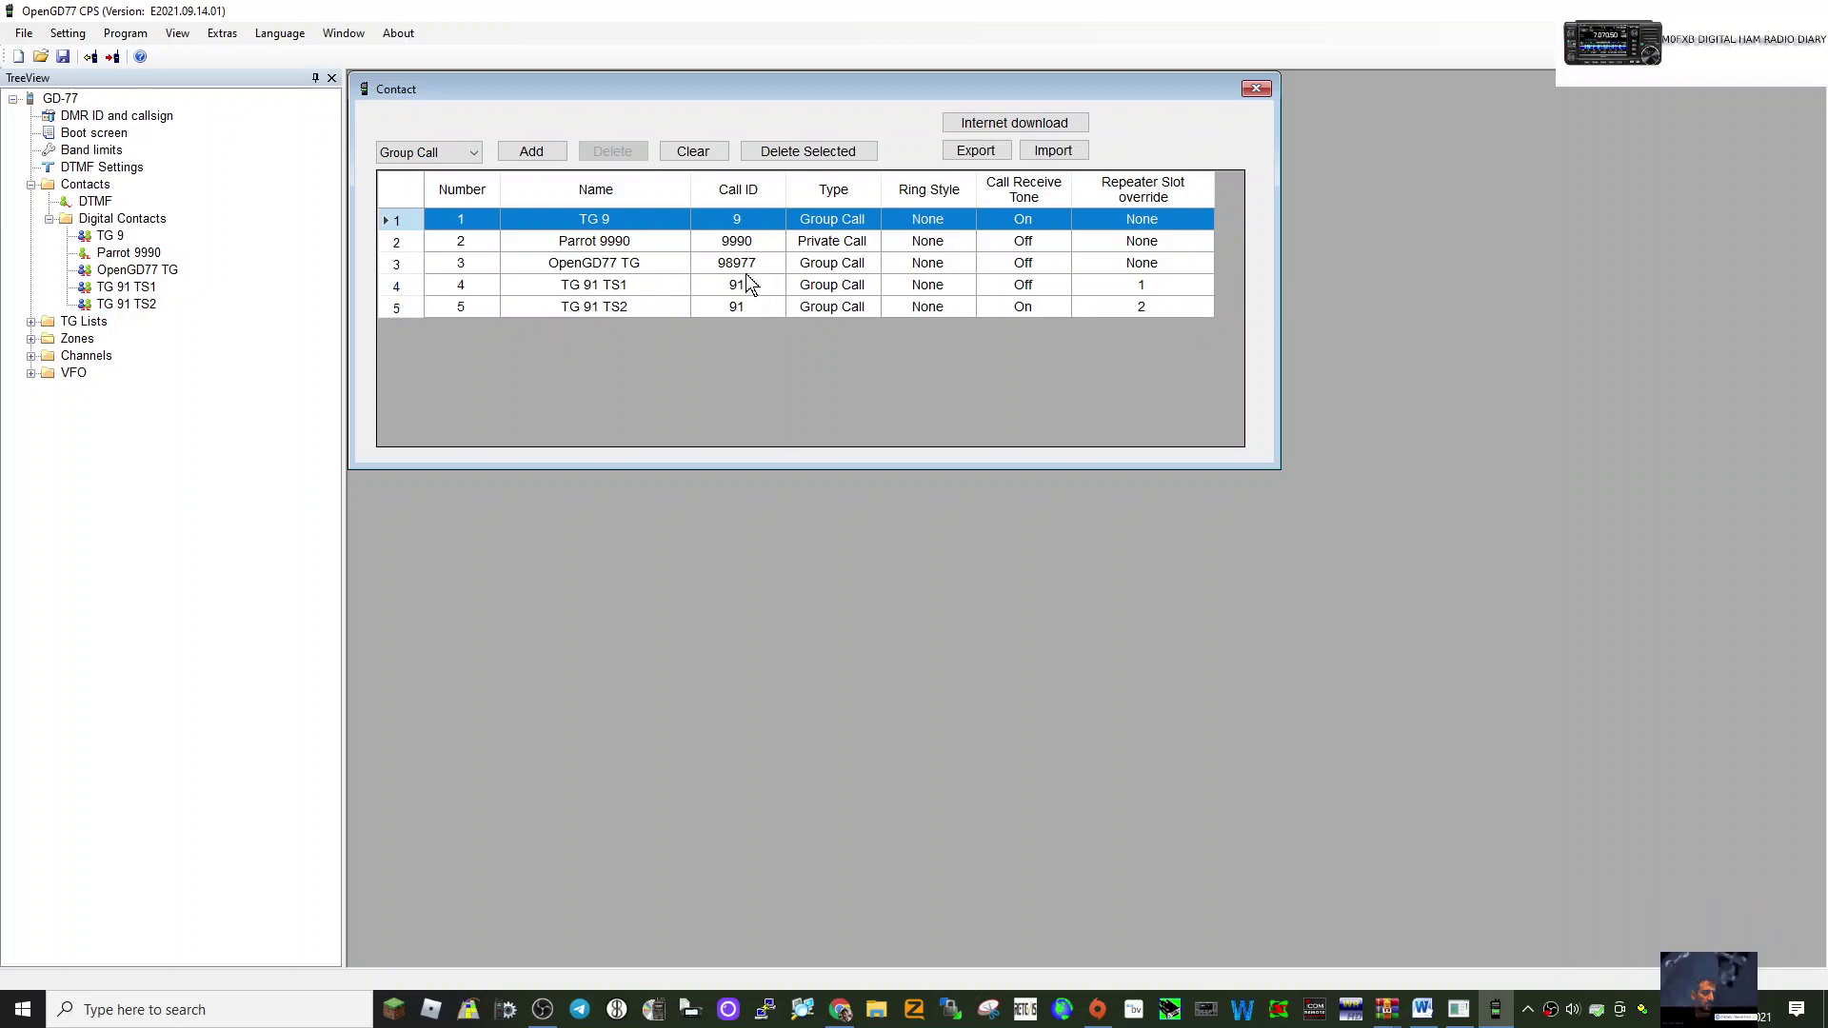
Step: Add digital contact '2350' with call type All Call (call ID 16777215)
left_click(531, 151)
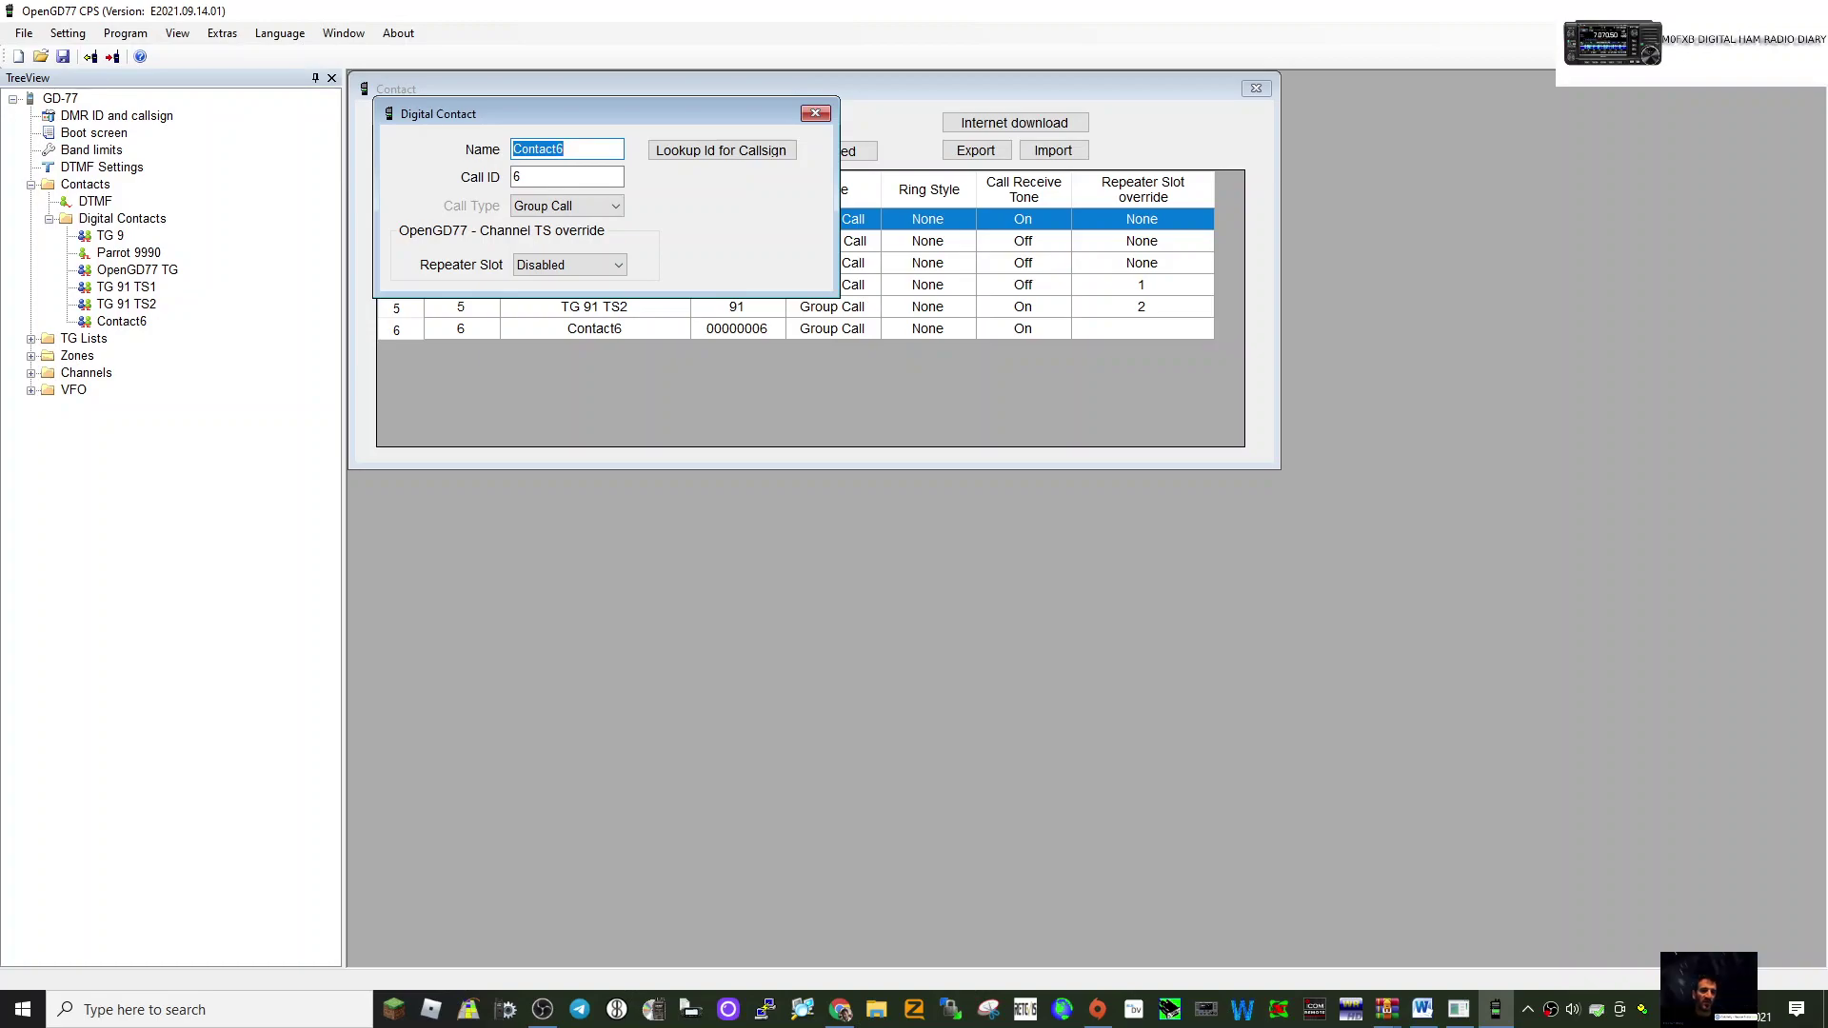
type("235")
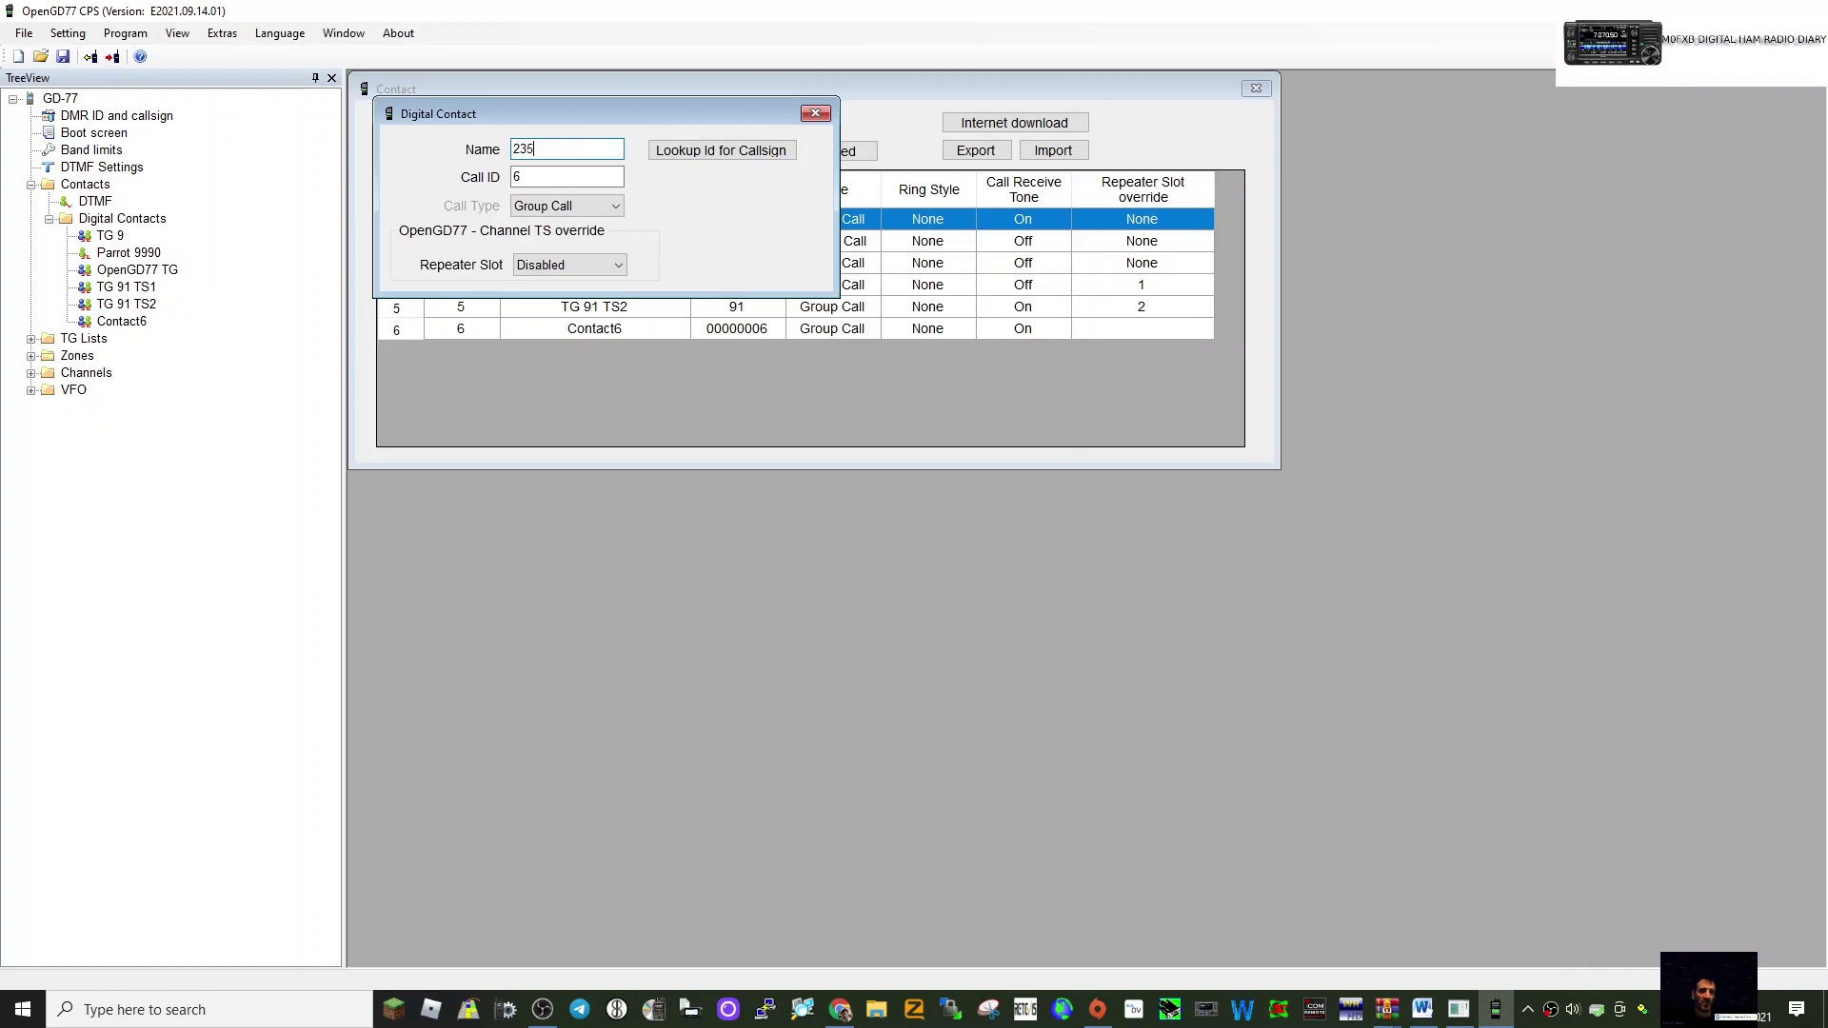
type("0")
left_click(530, 178)
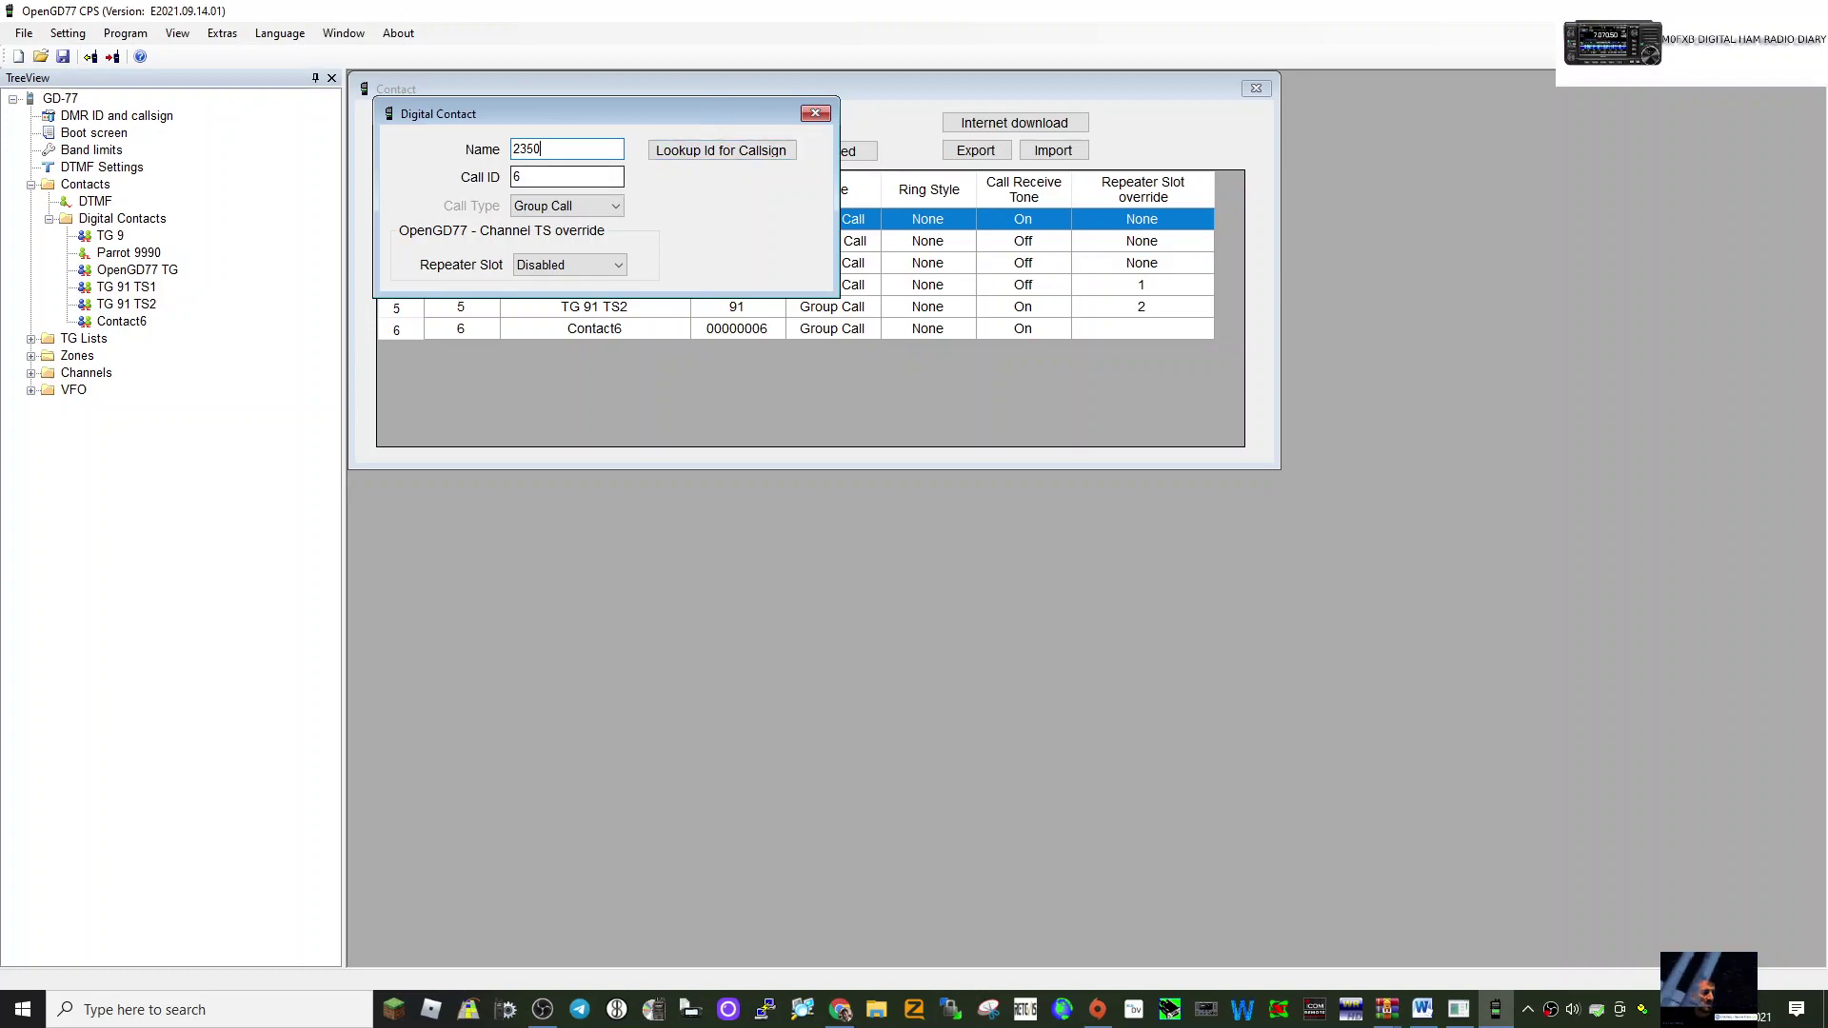
key("BackSpace")
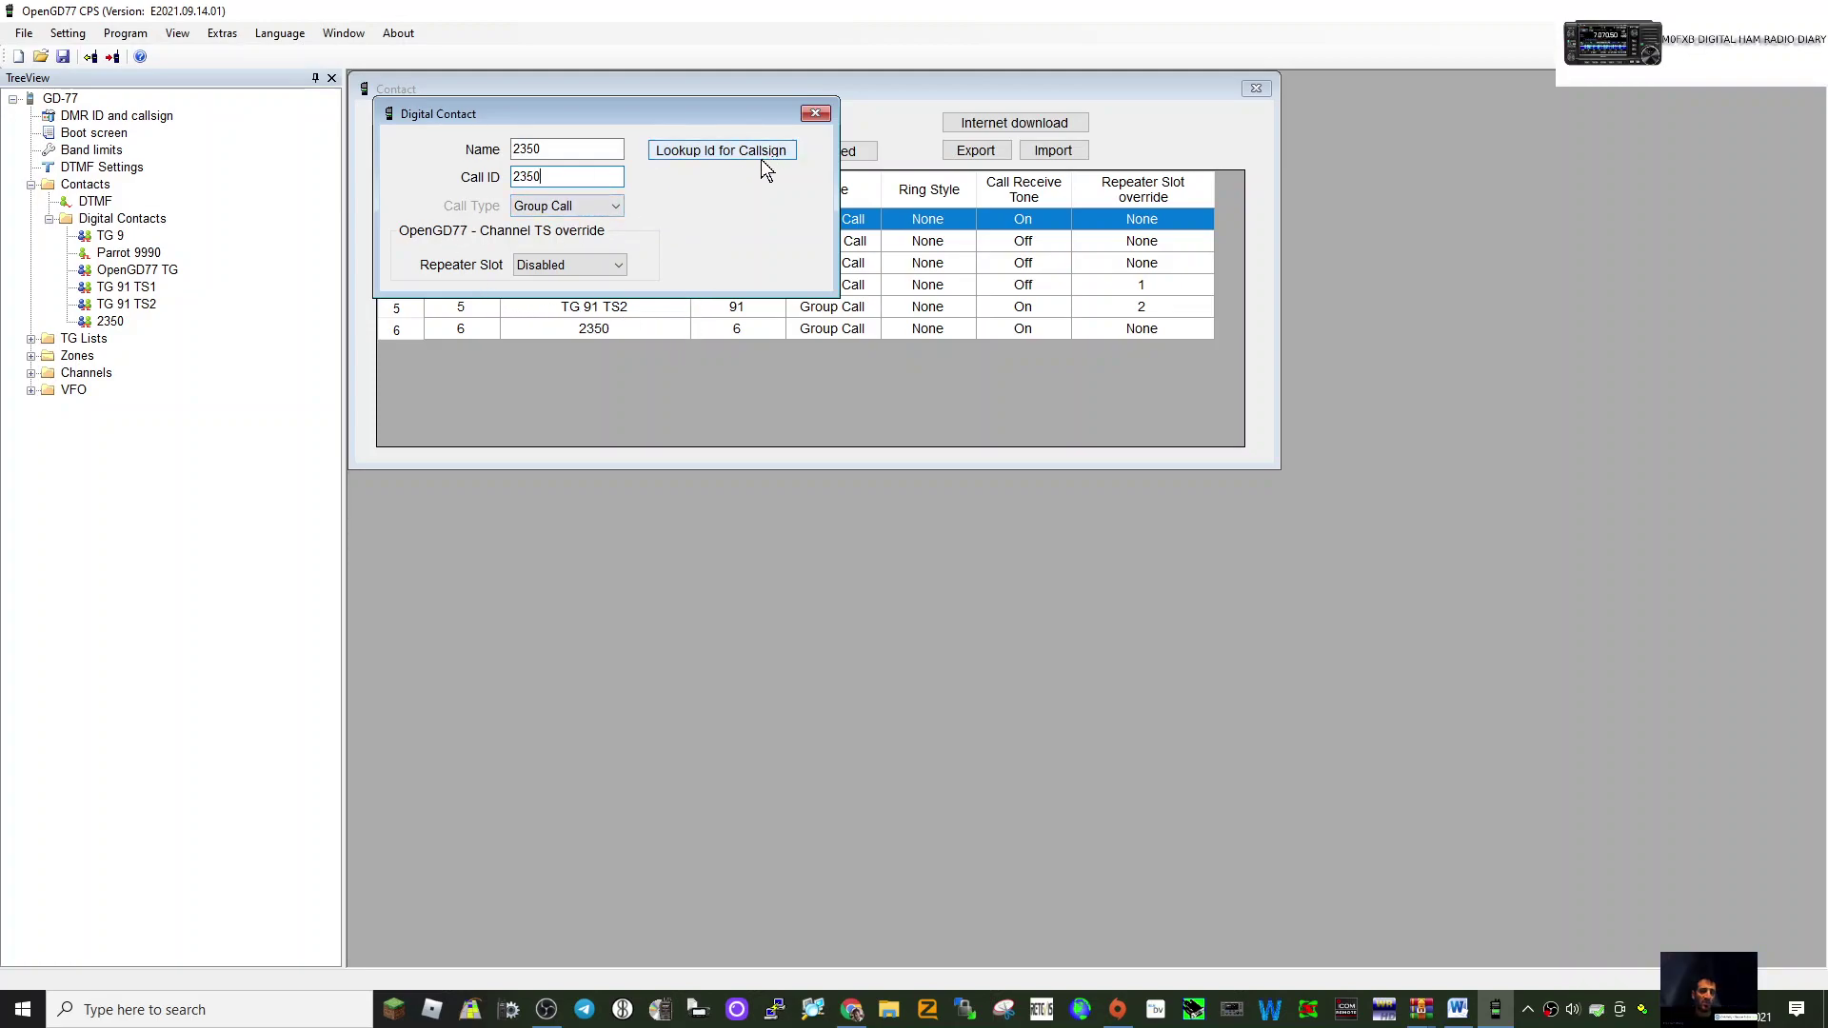
scroll(619, 218, "down", 2)
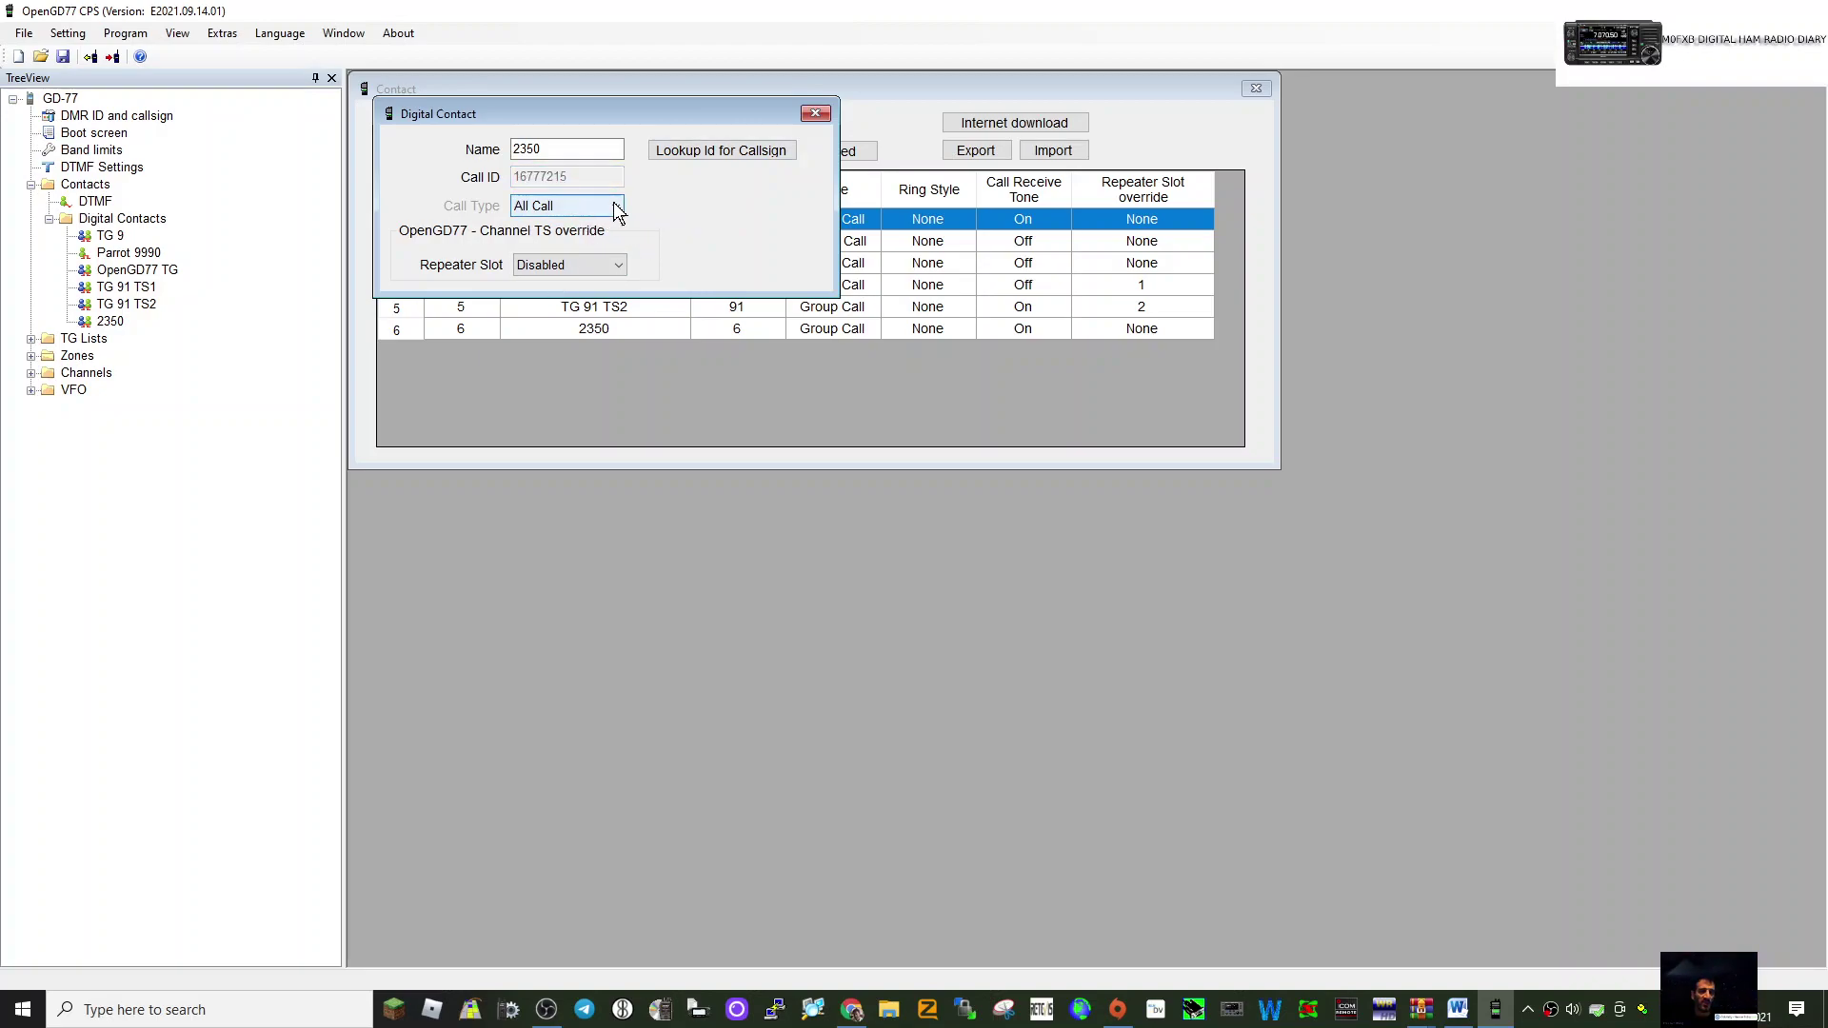
left_click(617, 205)
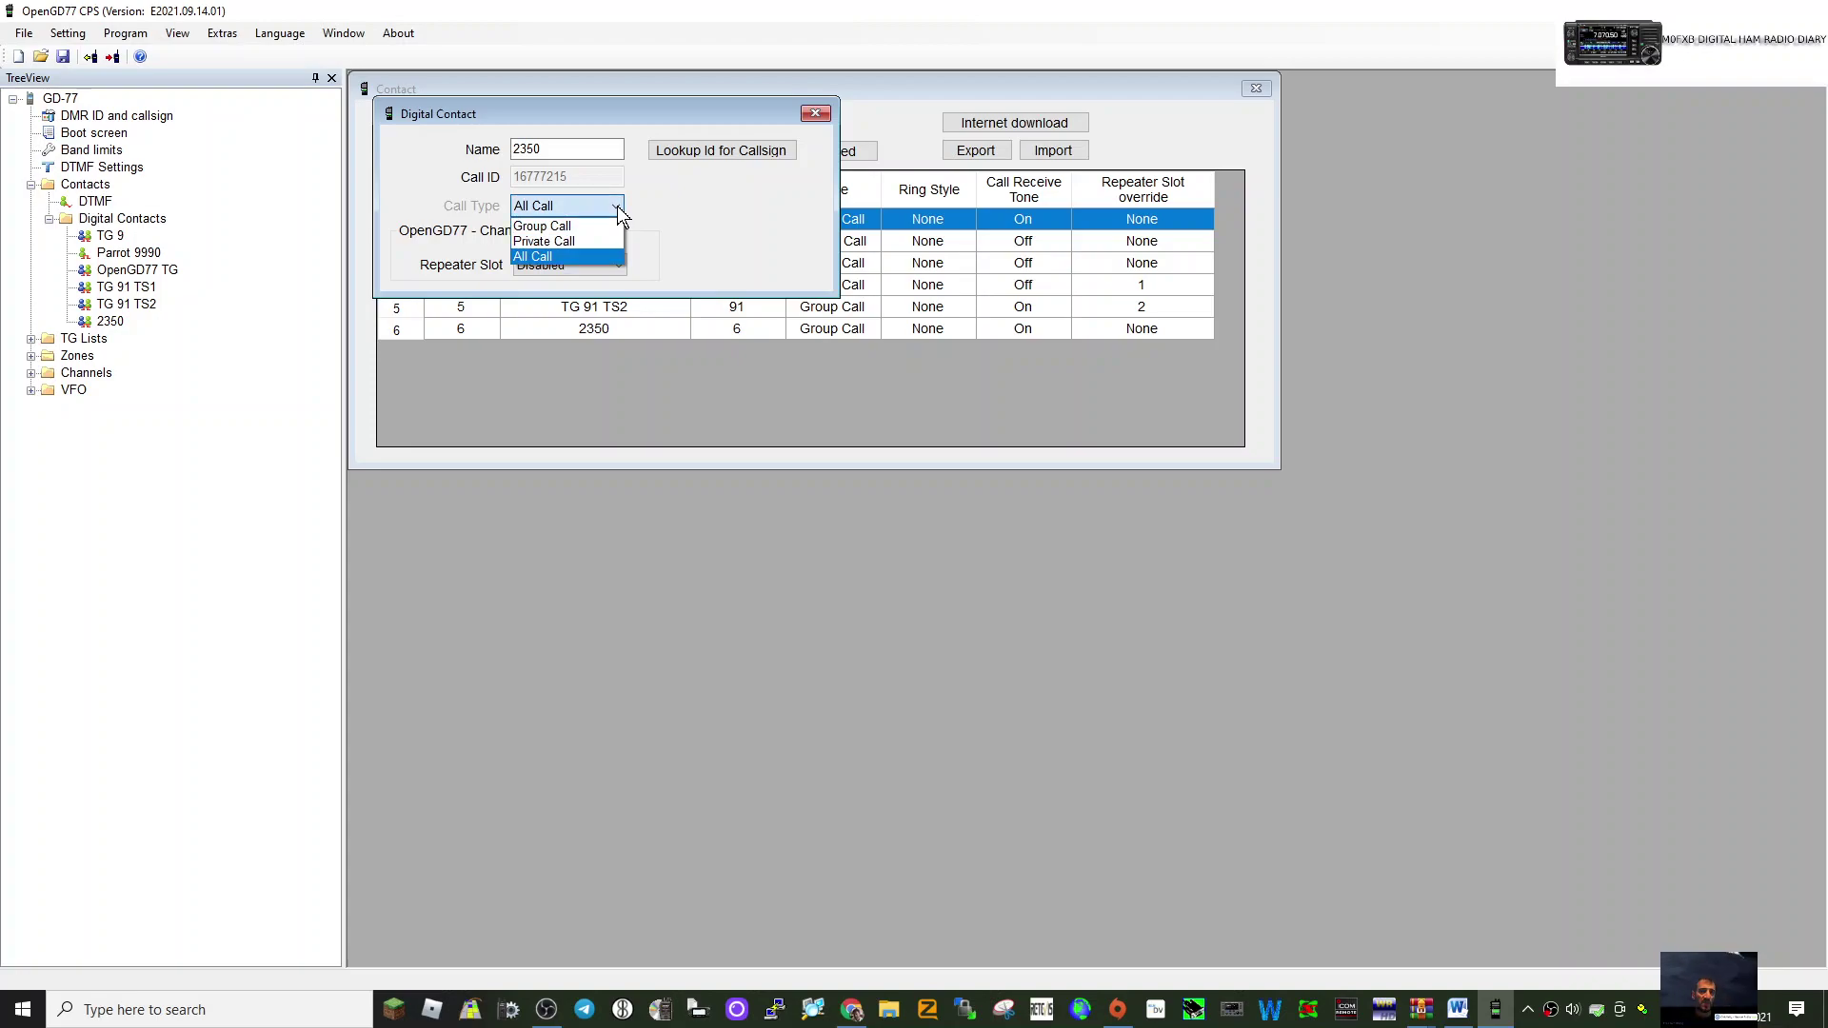
left_click(585, 203)
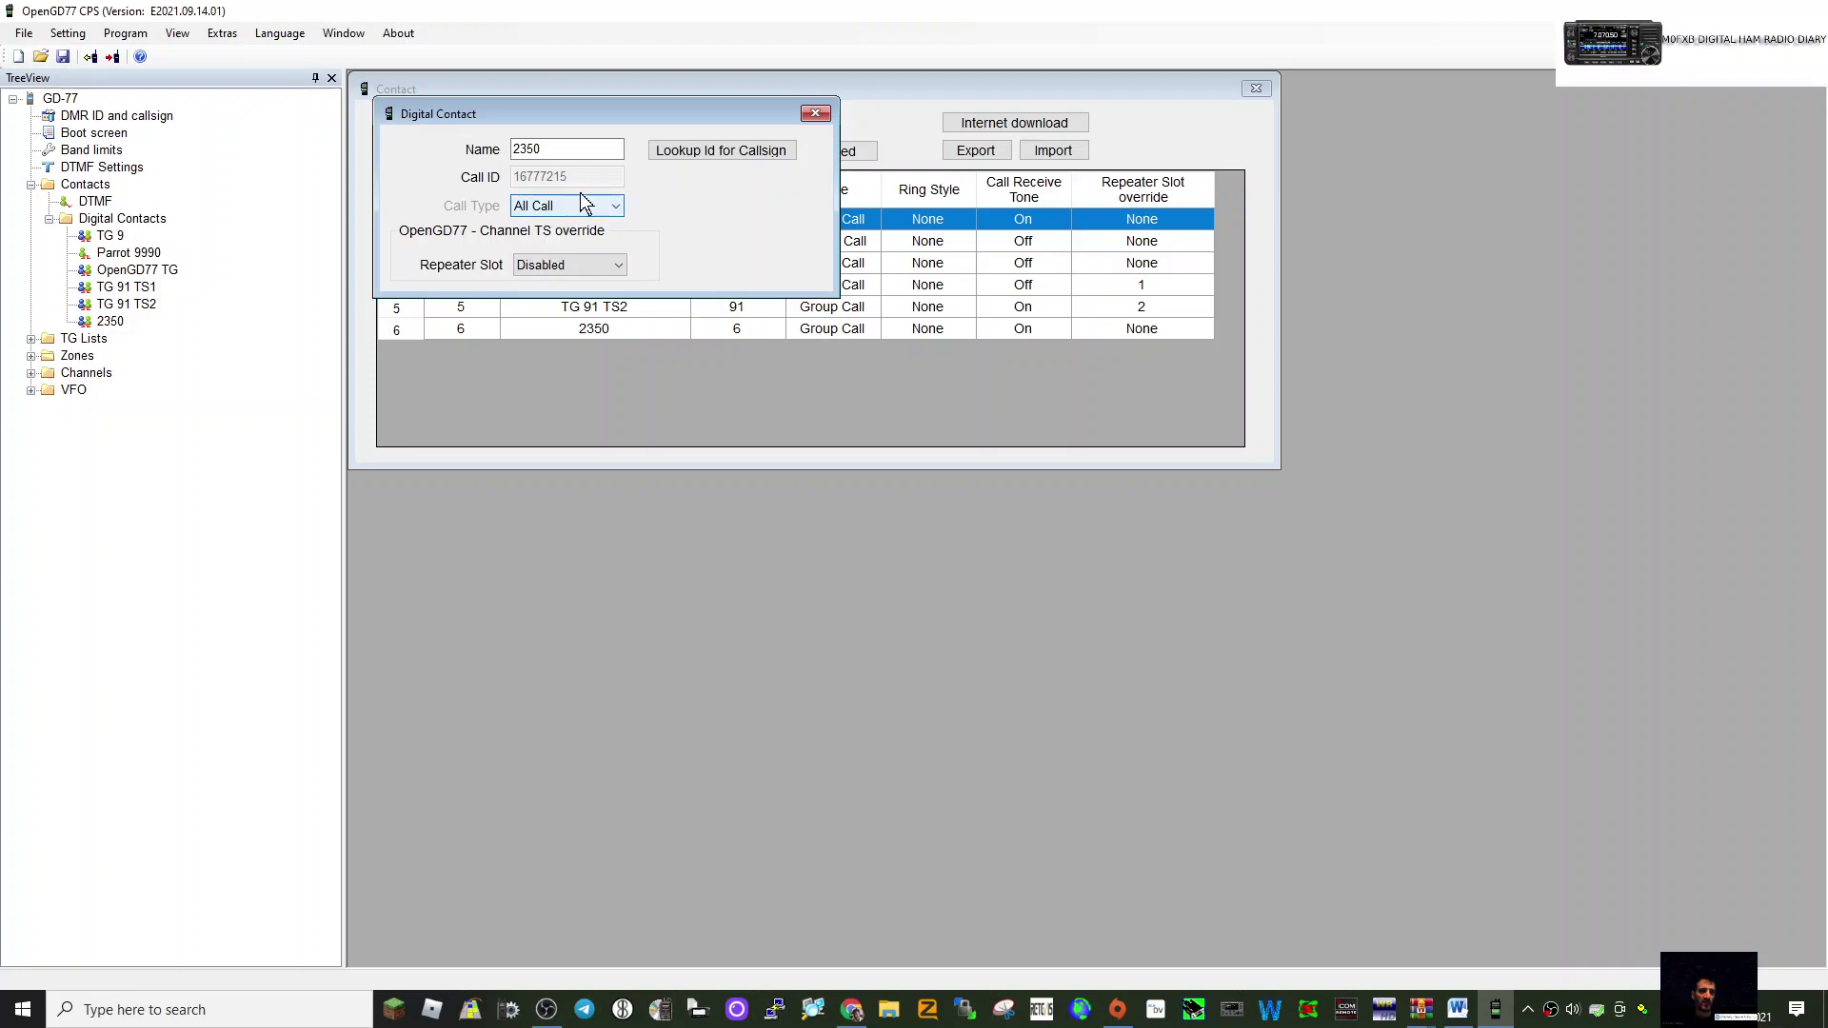
left_click(803, 116)
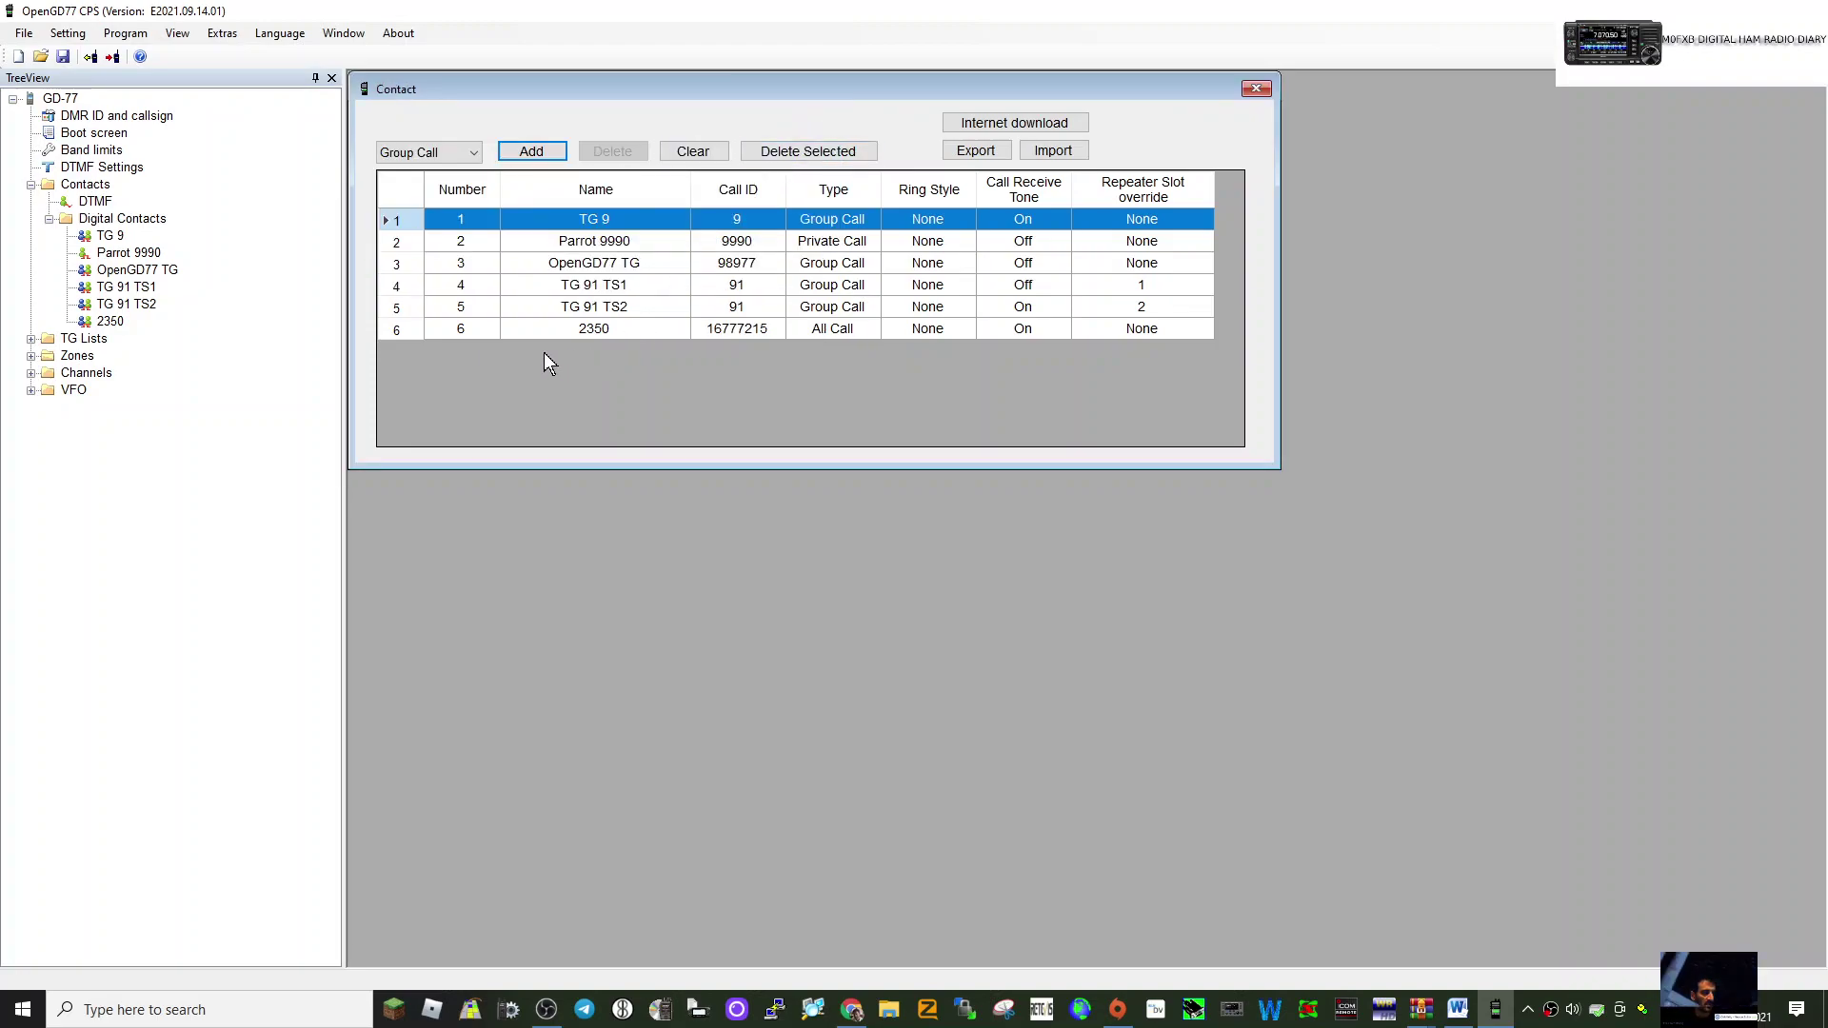
Step: Clear the digital contacts down to TG 9 and add a new Group Call contact
left_click(745, 330)
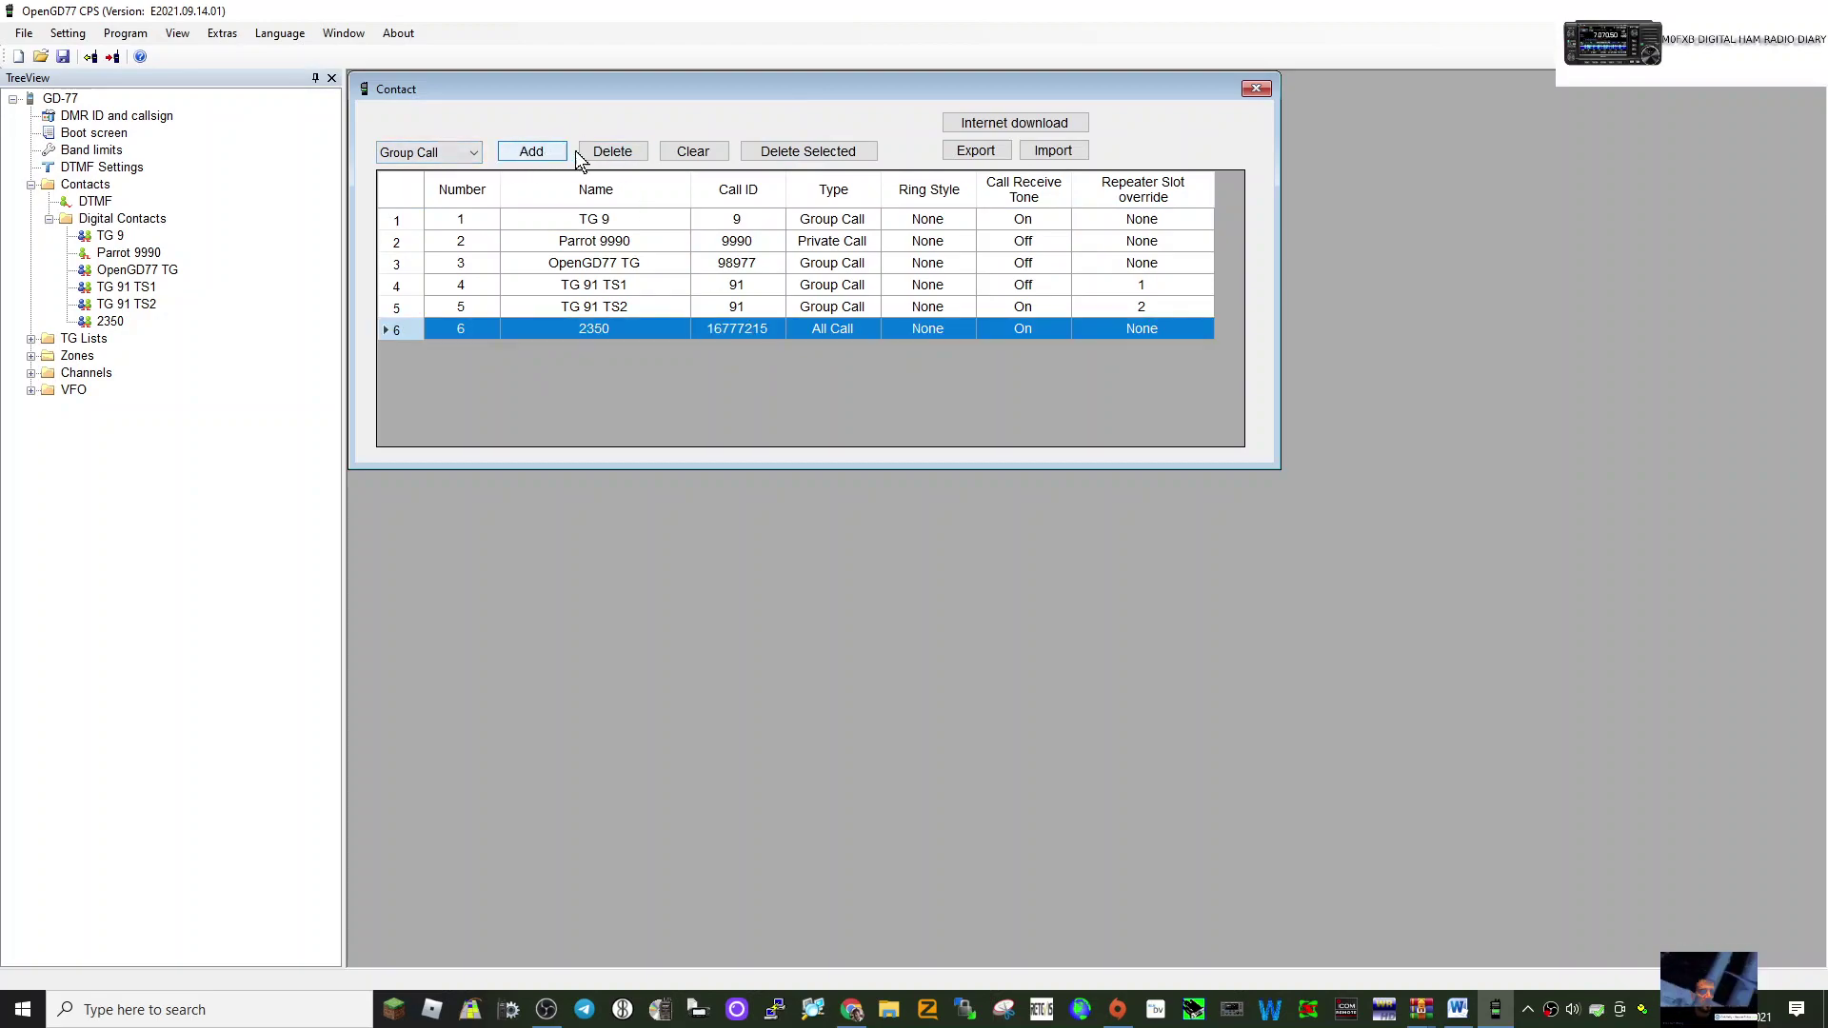
left_click(693, 151)
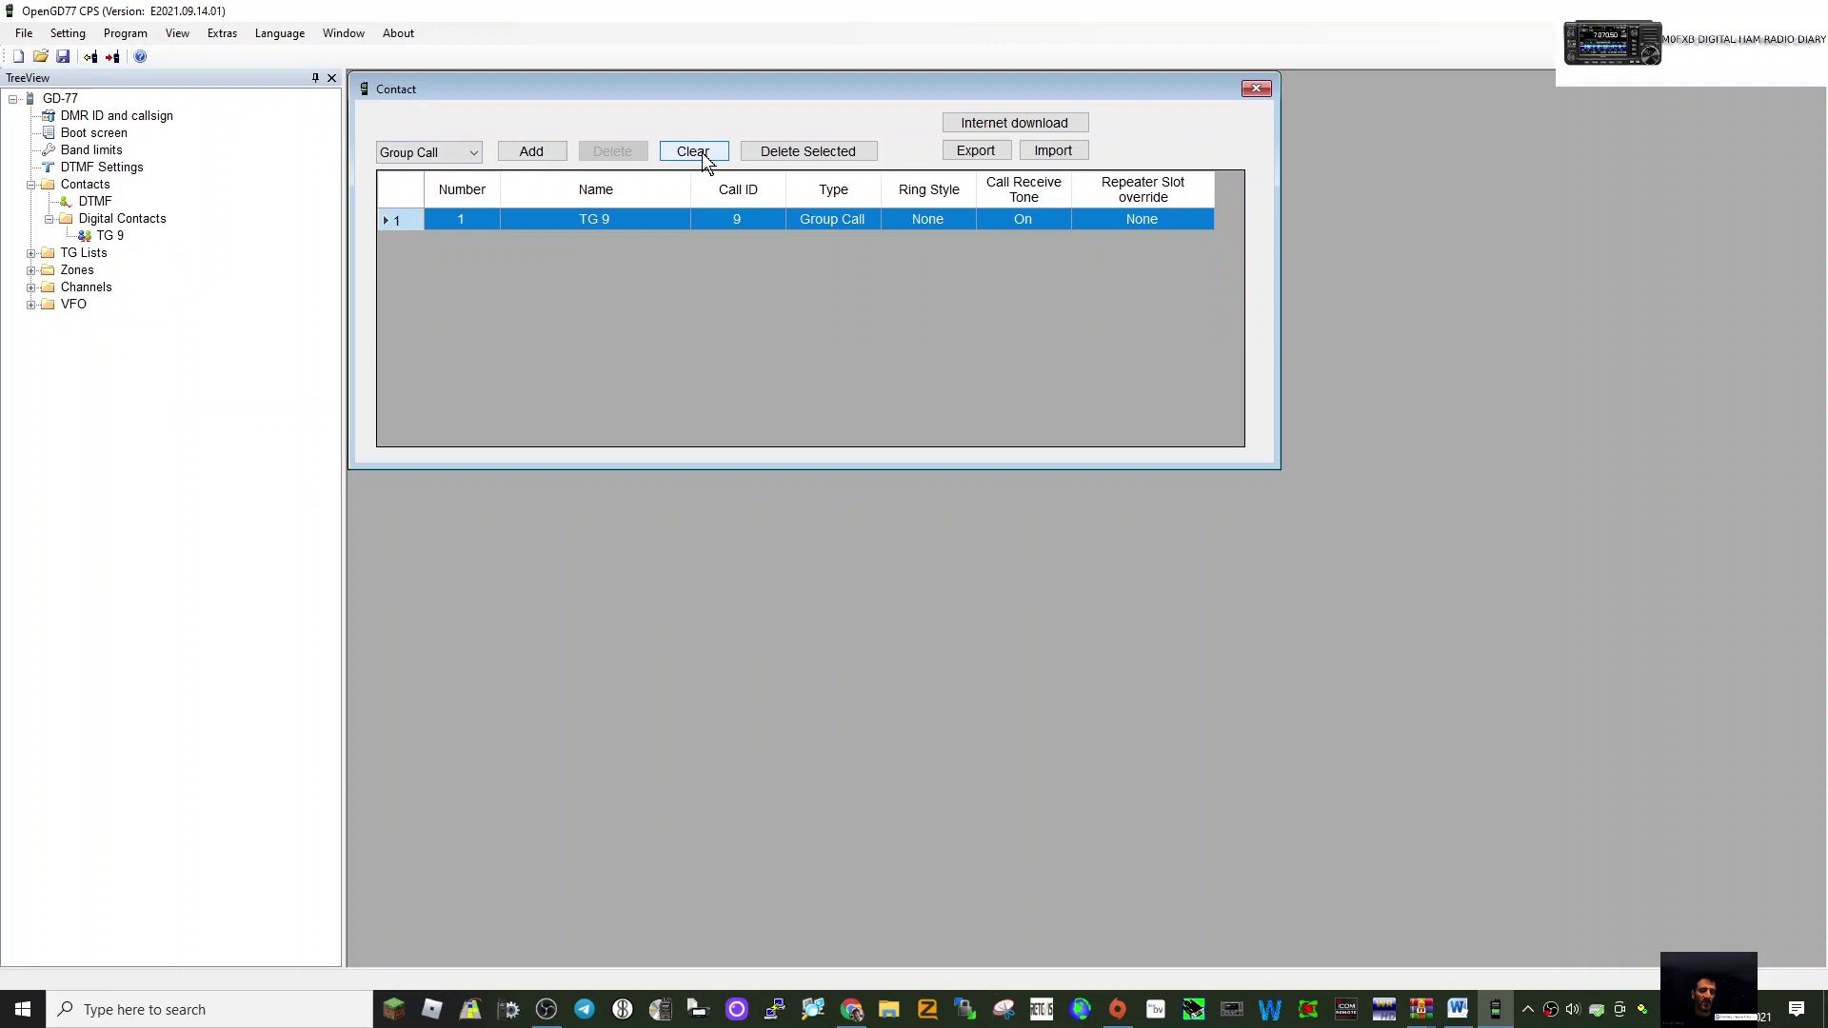
left_click(530, 152)
Step: Name the new Group Call contact 2350 with Call ID 2250, then close its editor
left_click(588, 173)
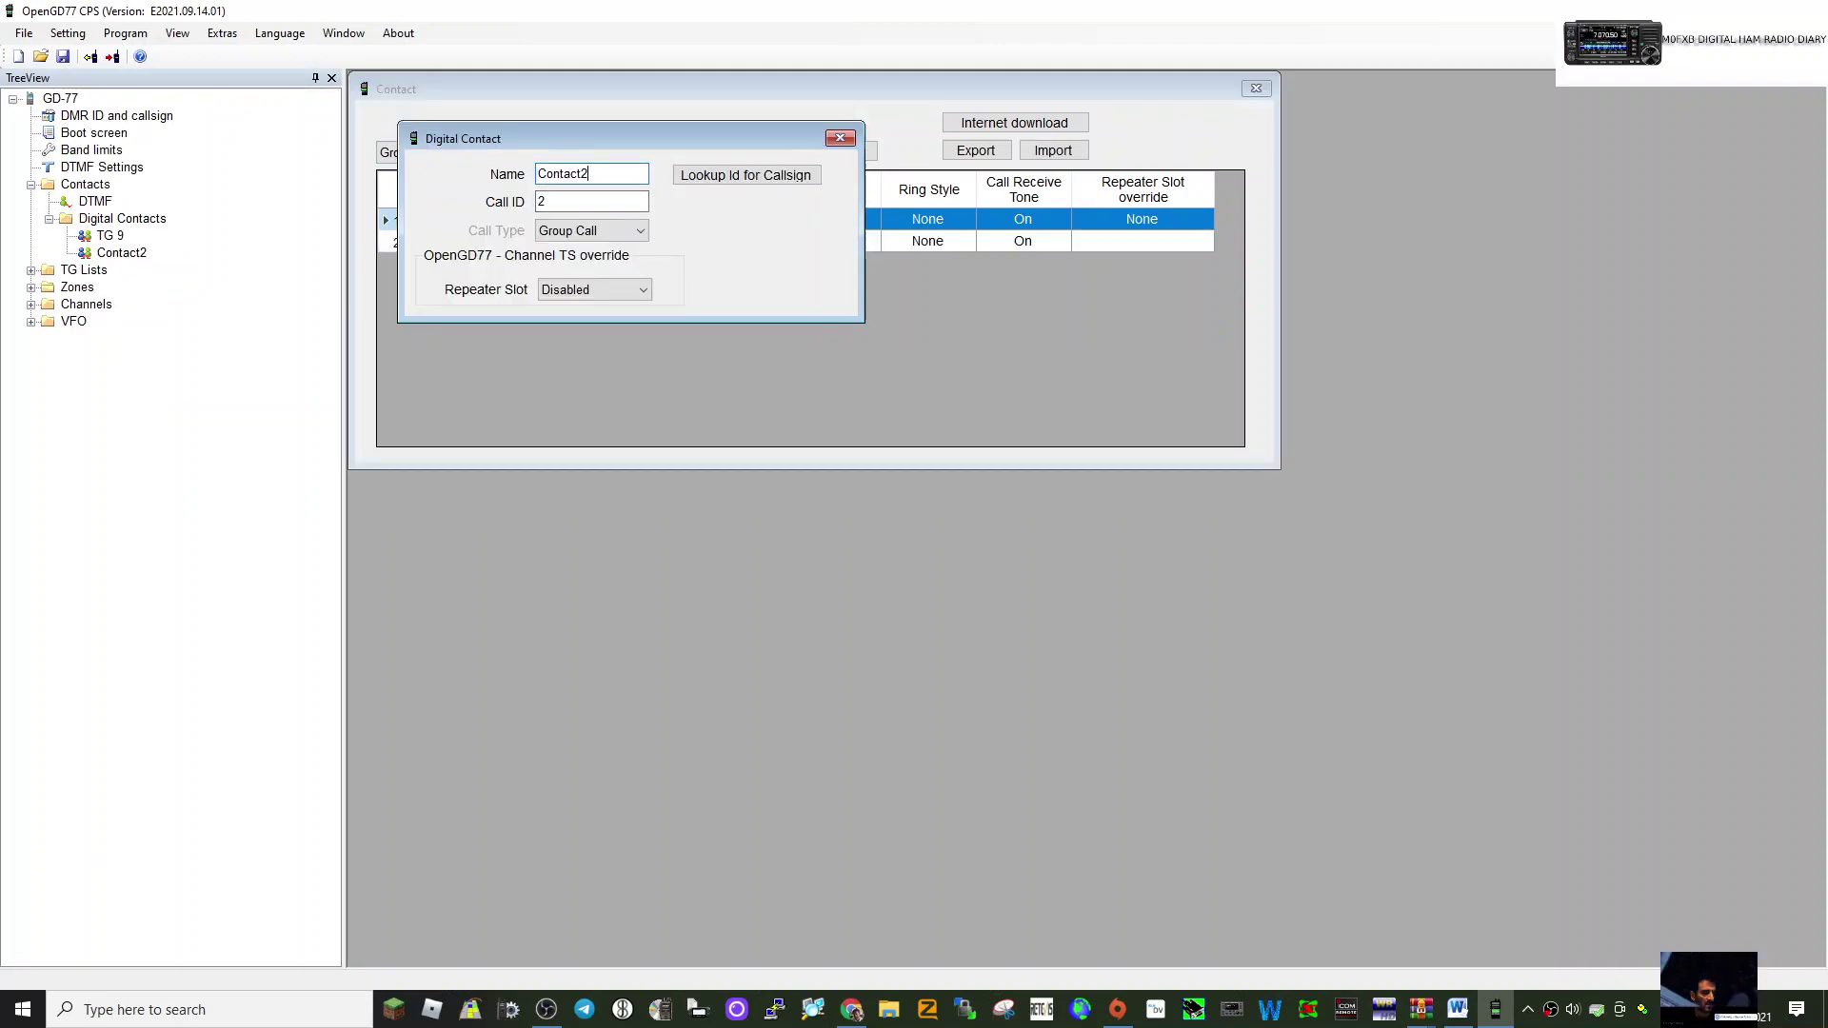
double_click(587, 173)
type("2350")
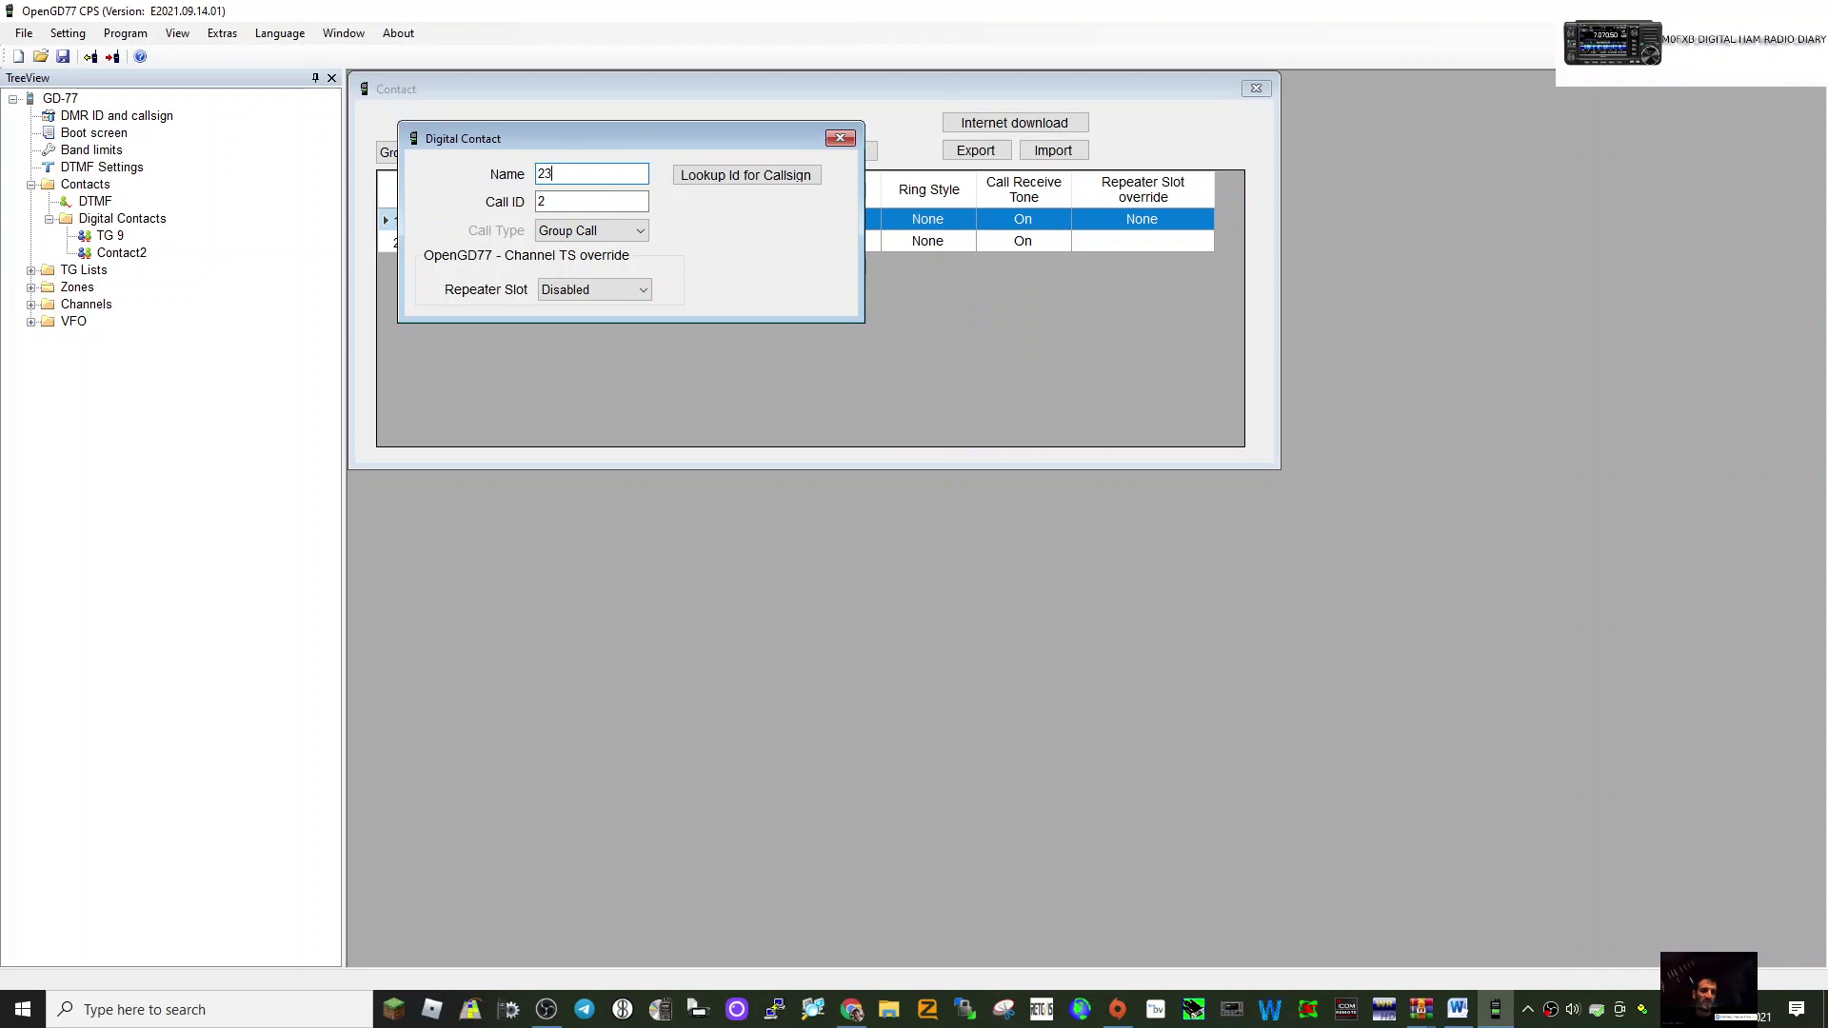
left_click(578, 201)
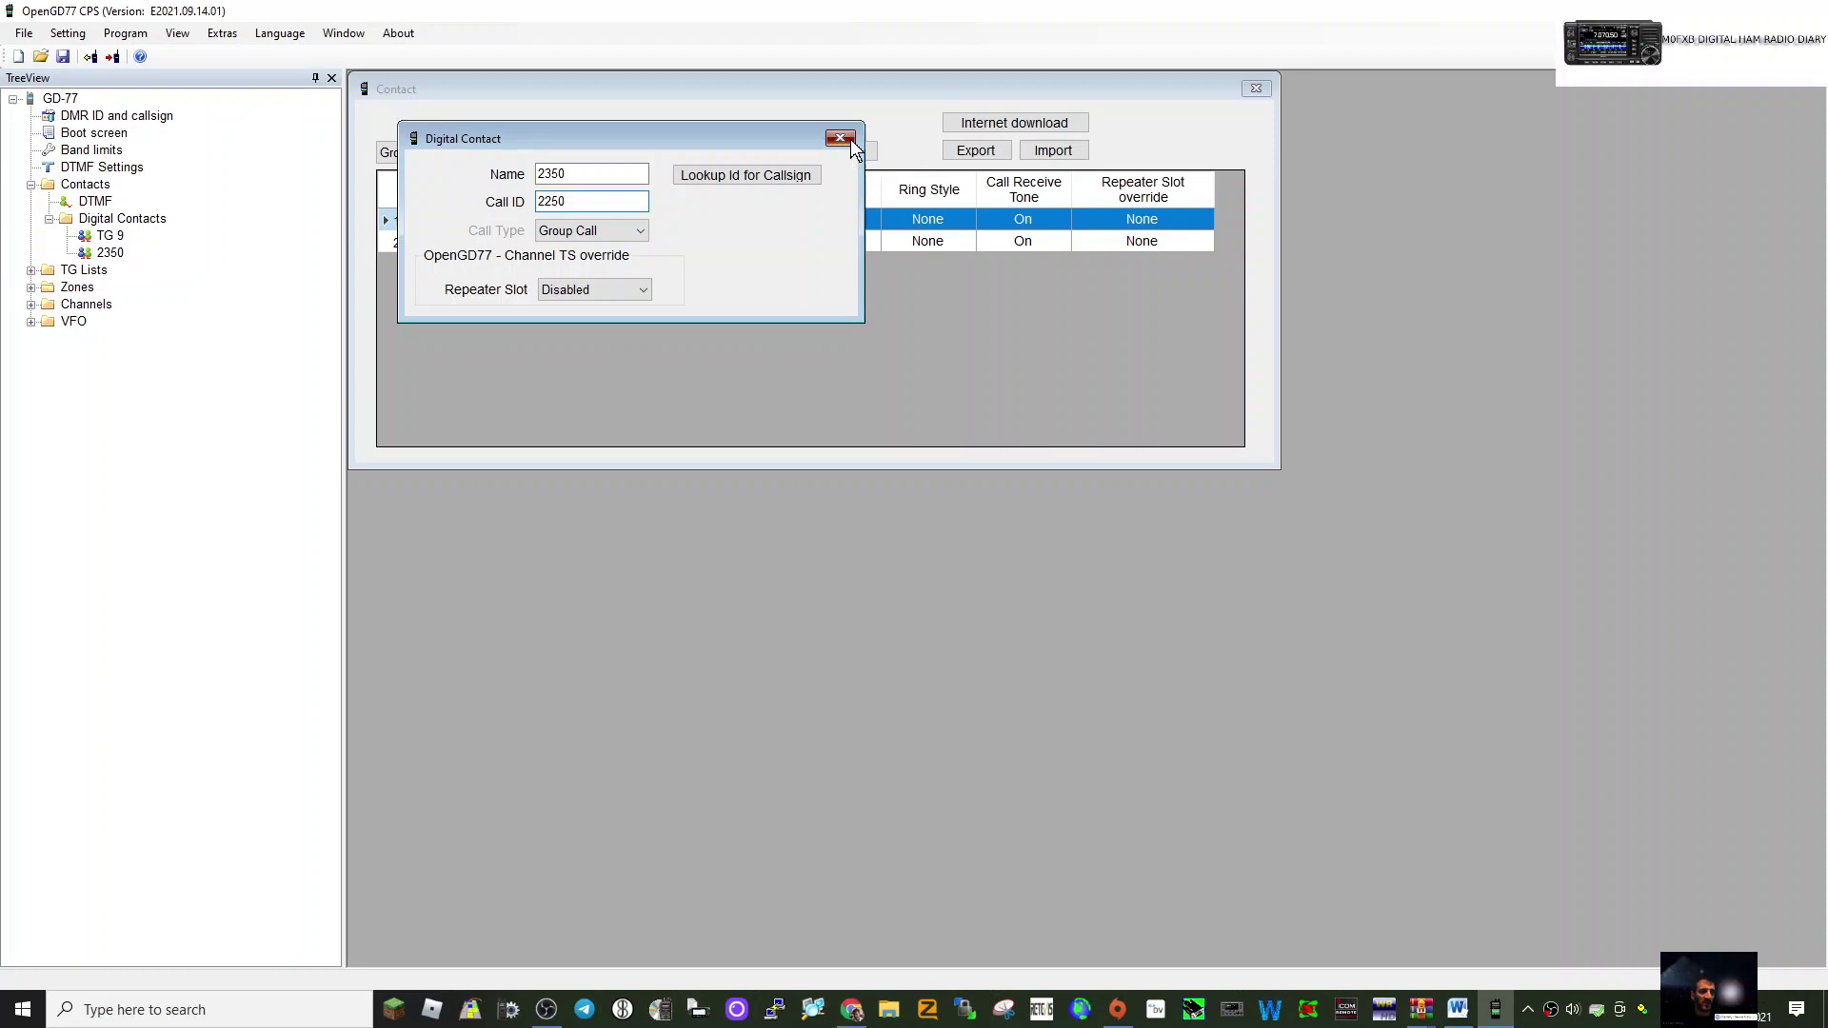
left_click(849, 139)
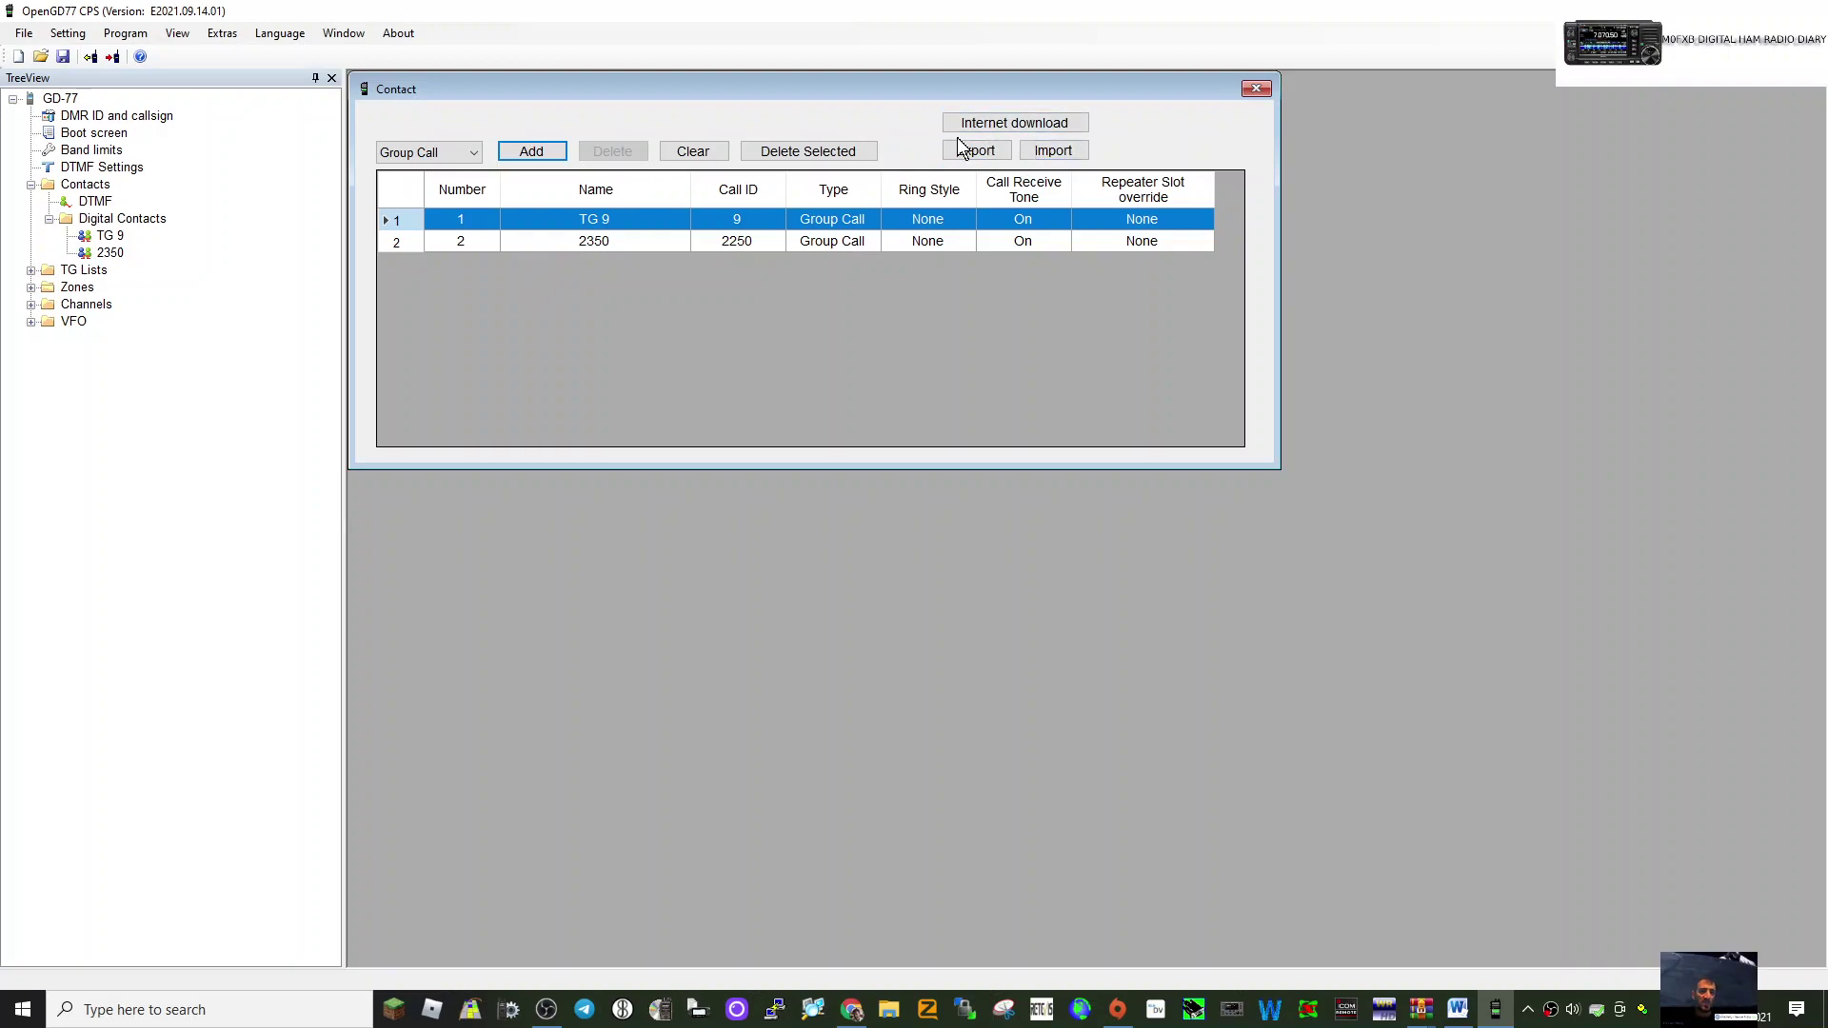
Step: Open the Brandmeister TG list, the Zone1 editor and the Channels table from the tree
left_click(96, 271)
double_click(95, 272)
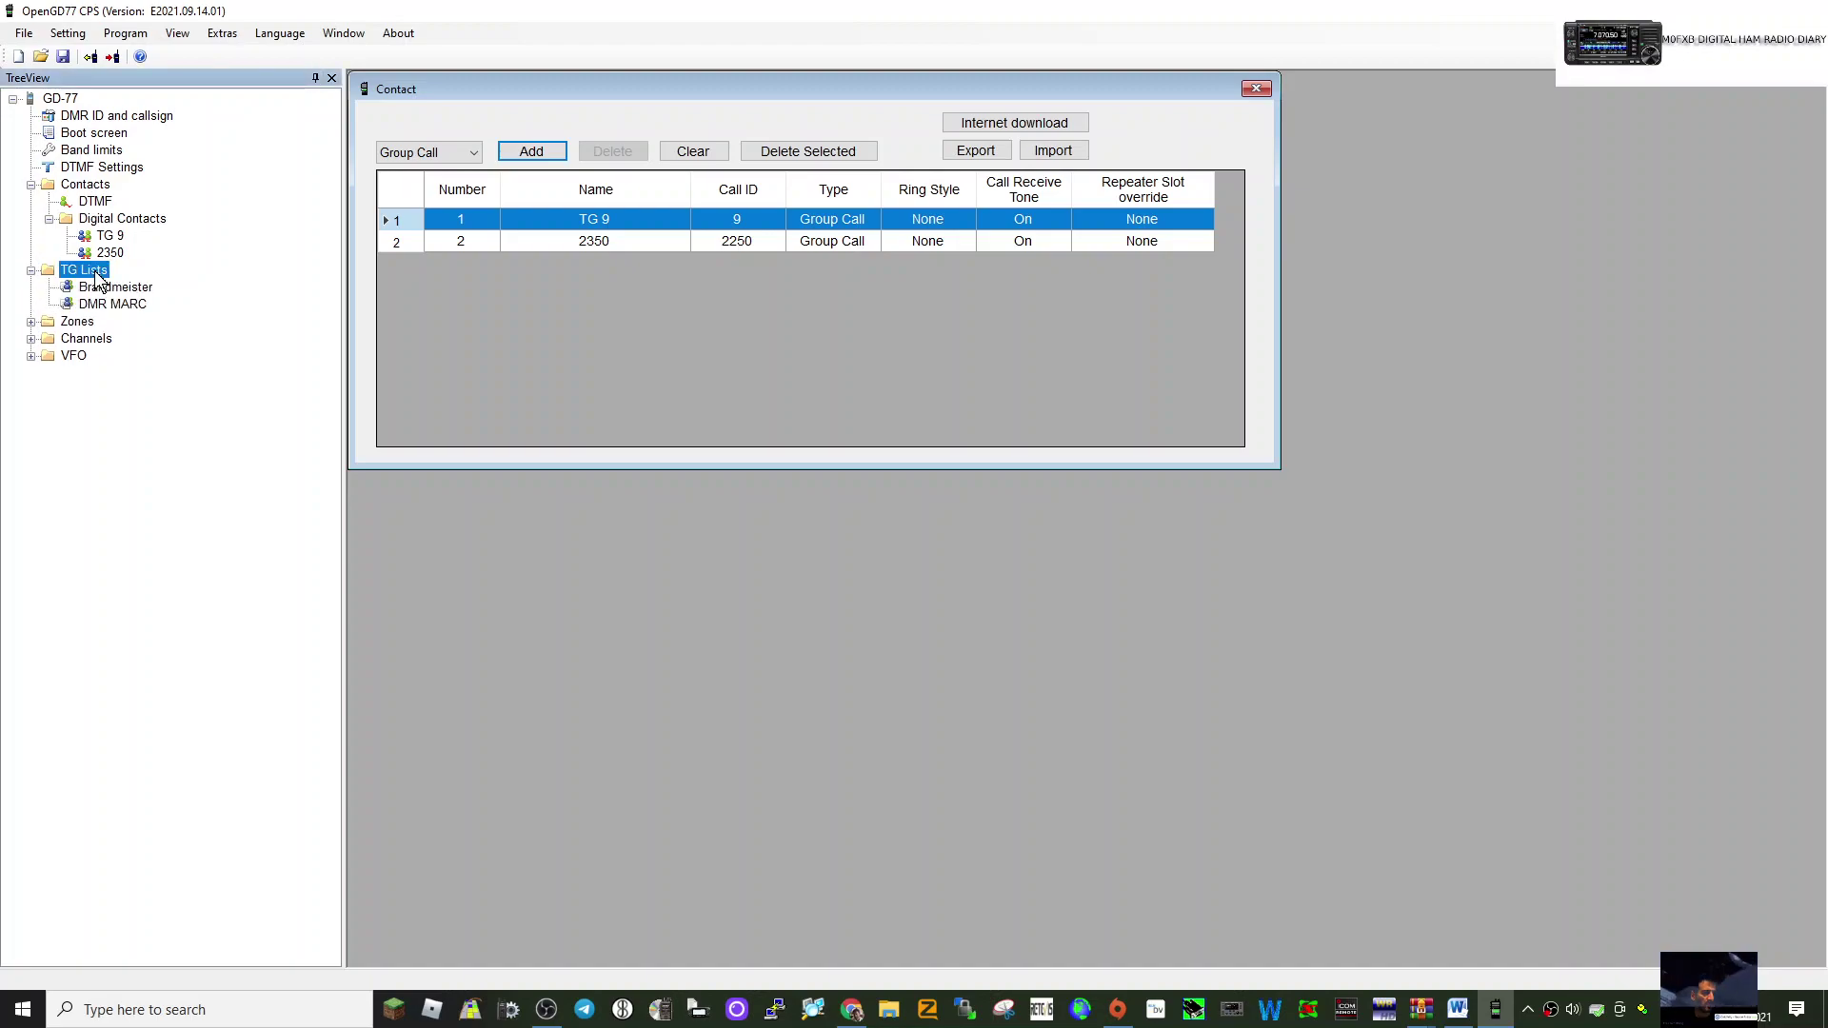
double_click(141, 289)
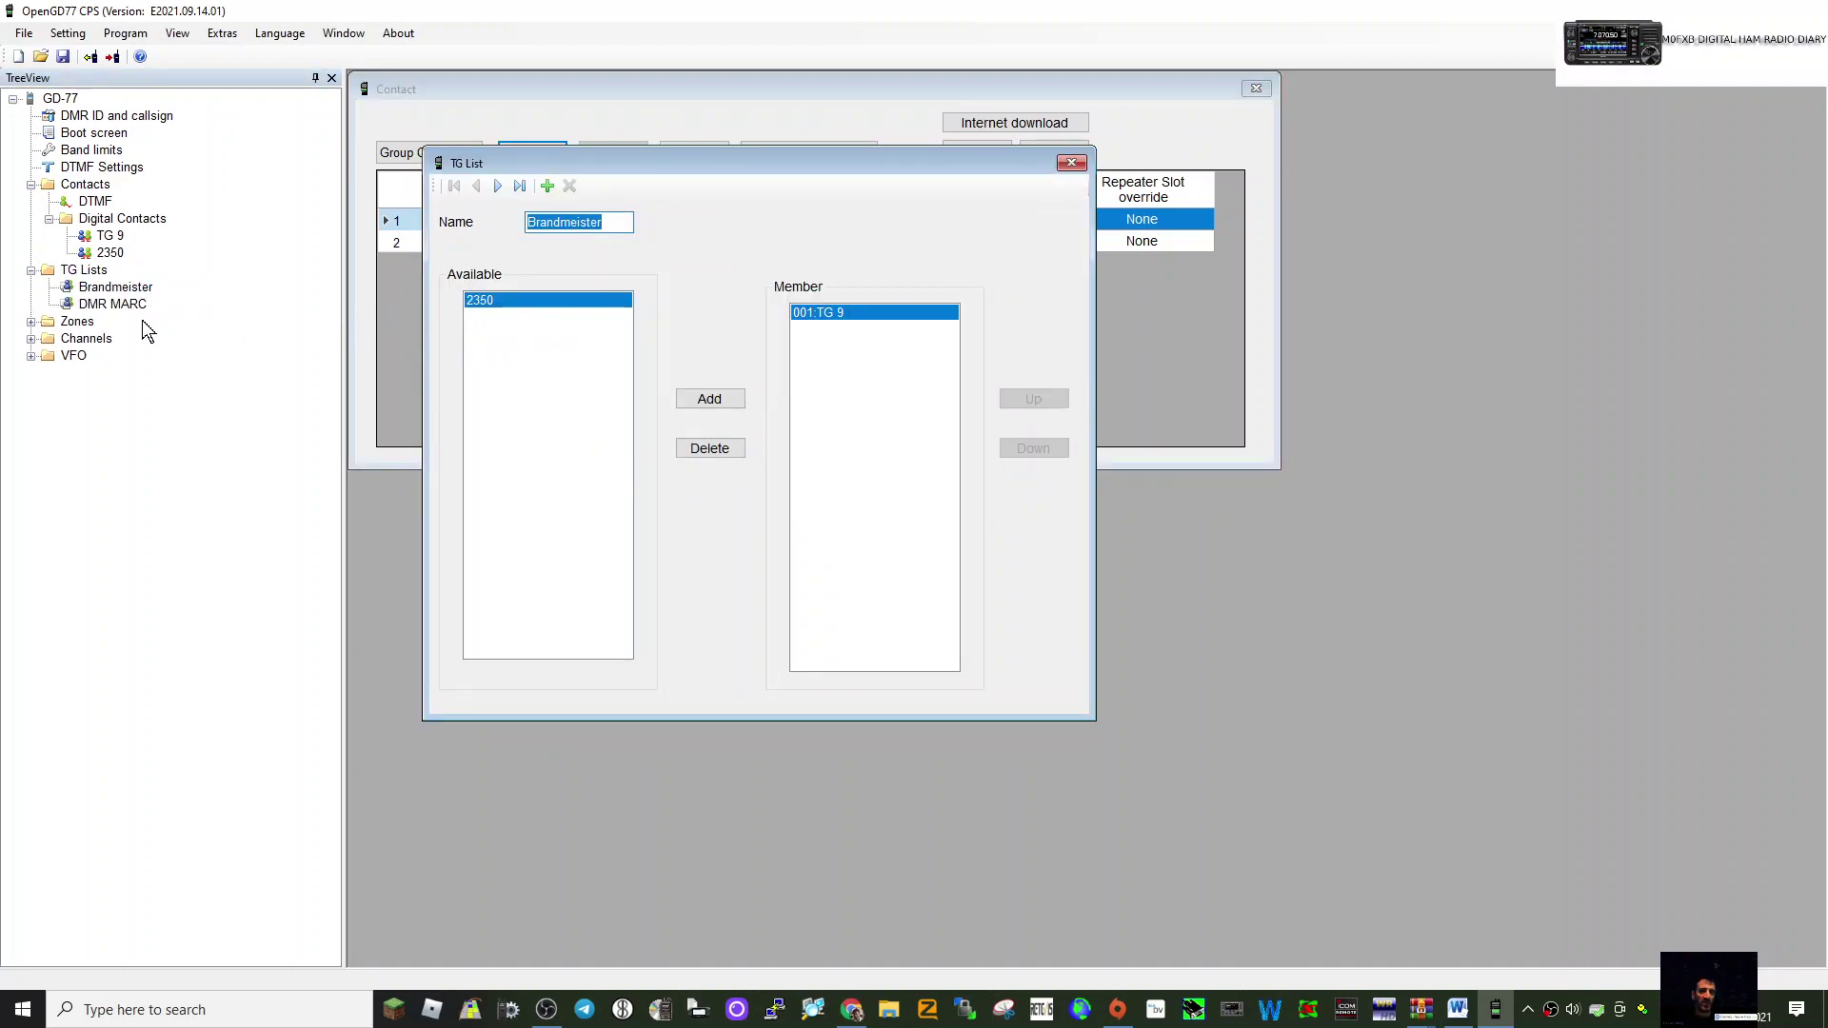
double_click(91, 324)
double_click(96, 339)
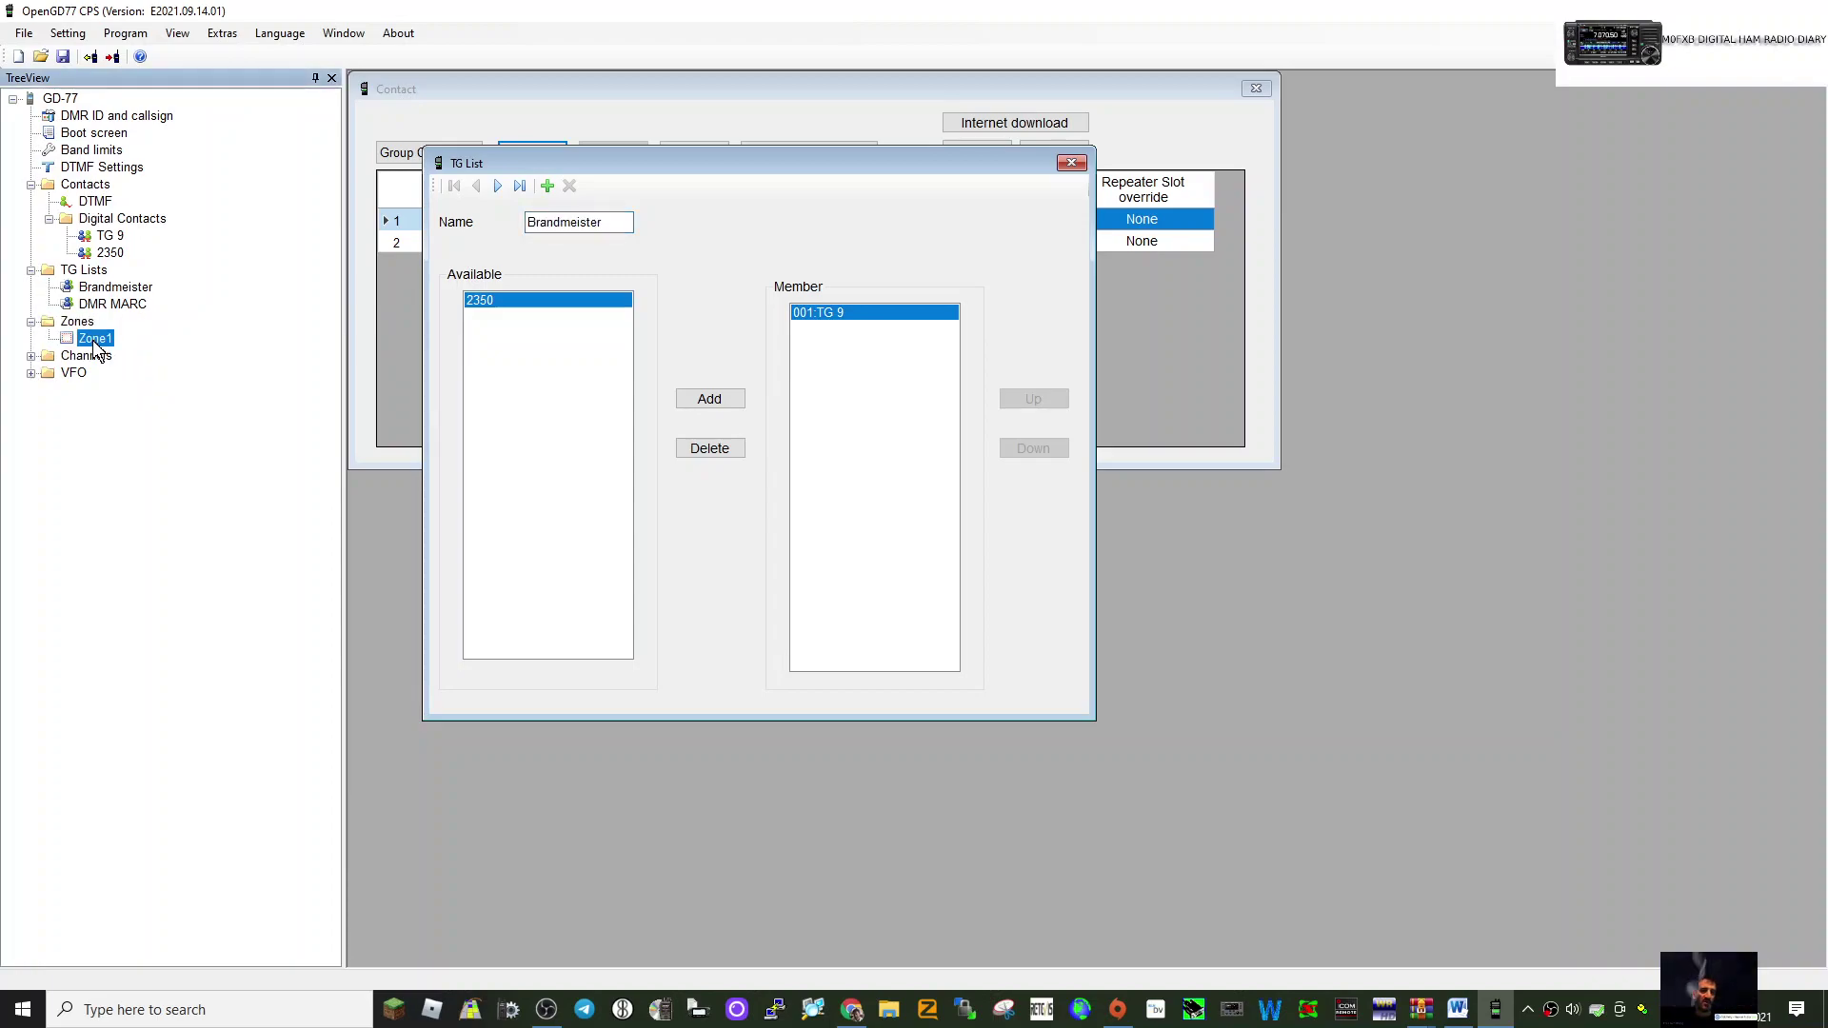
left_click(84, 324)
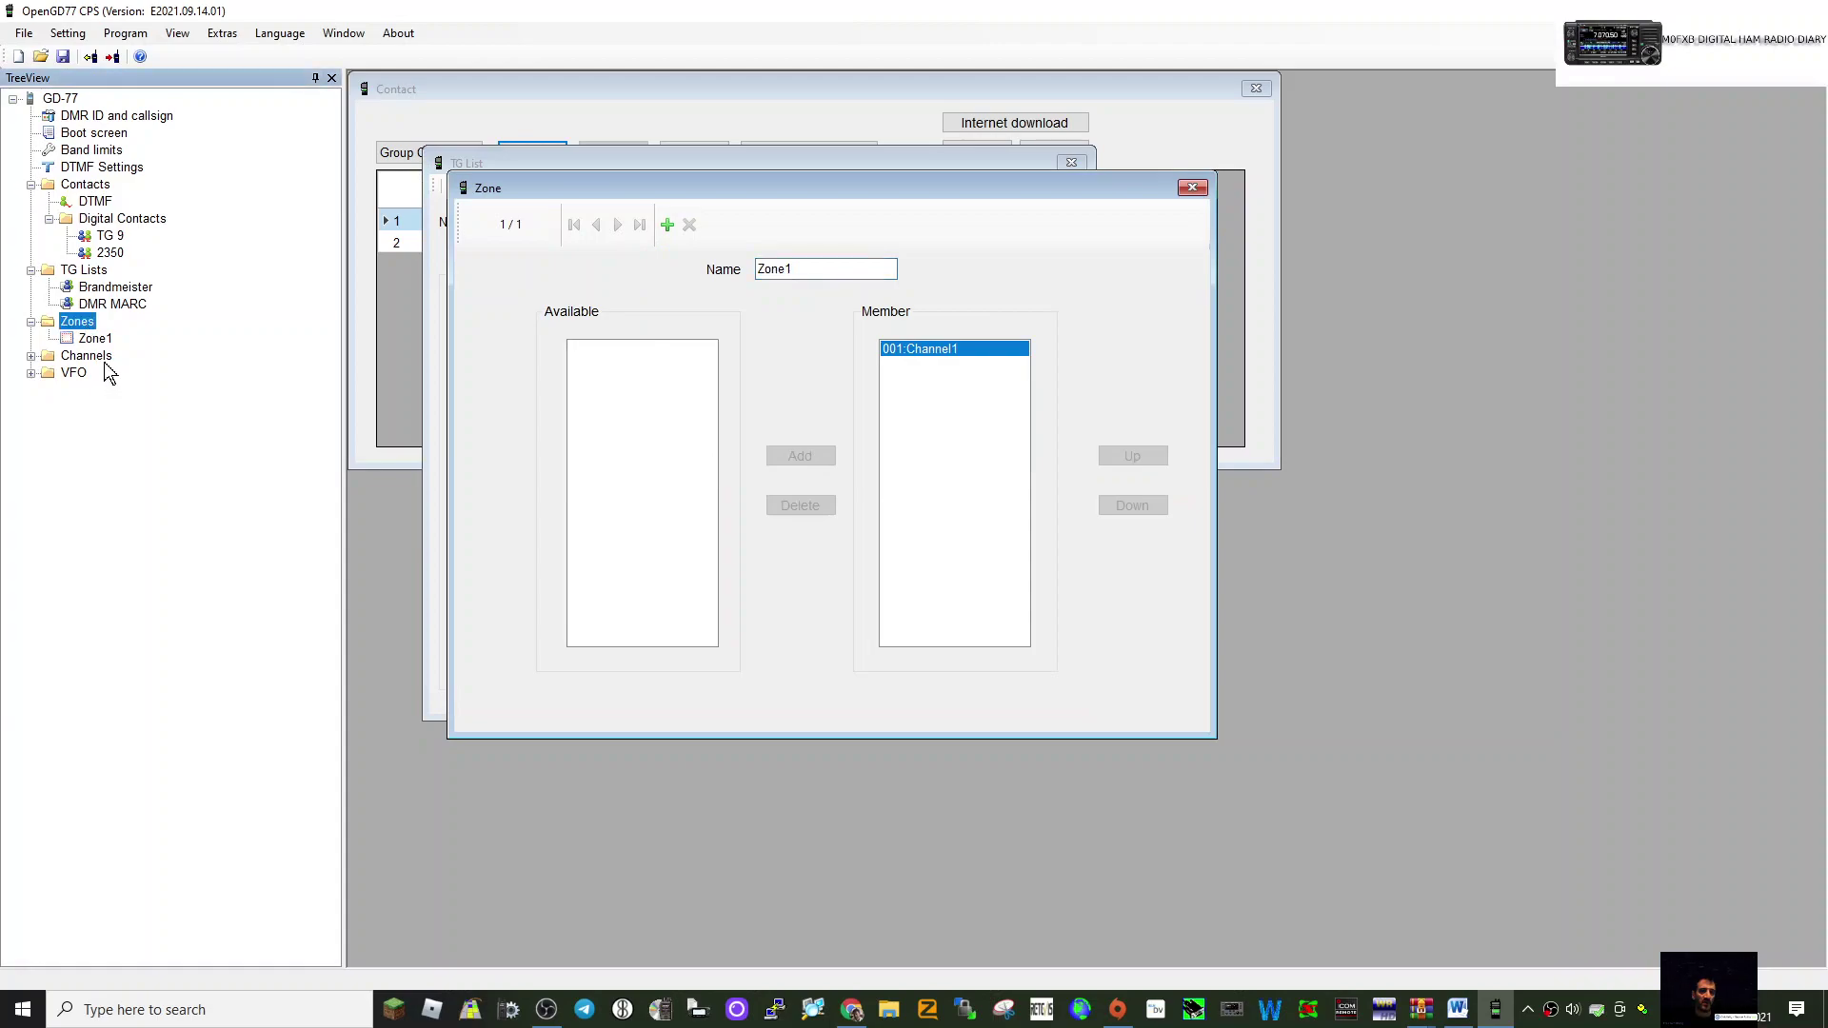
double_click(103, 357)
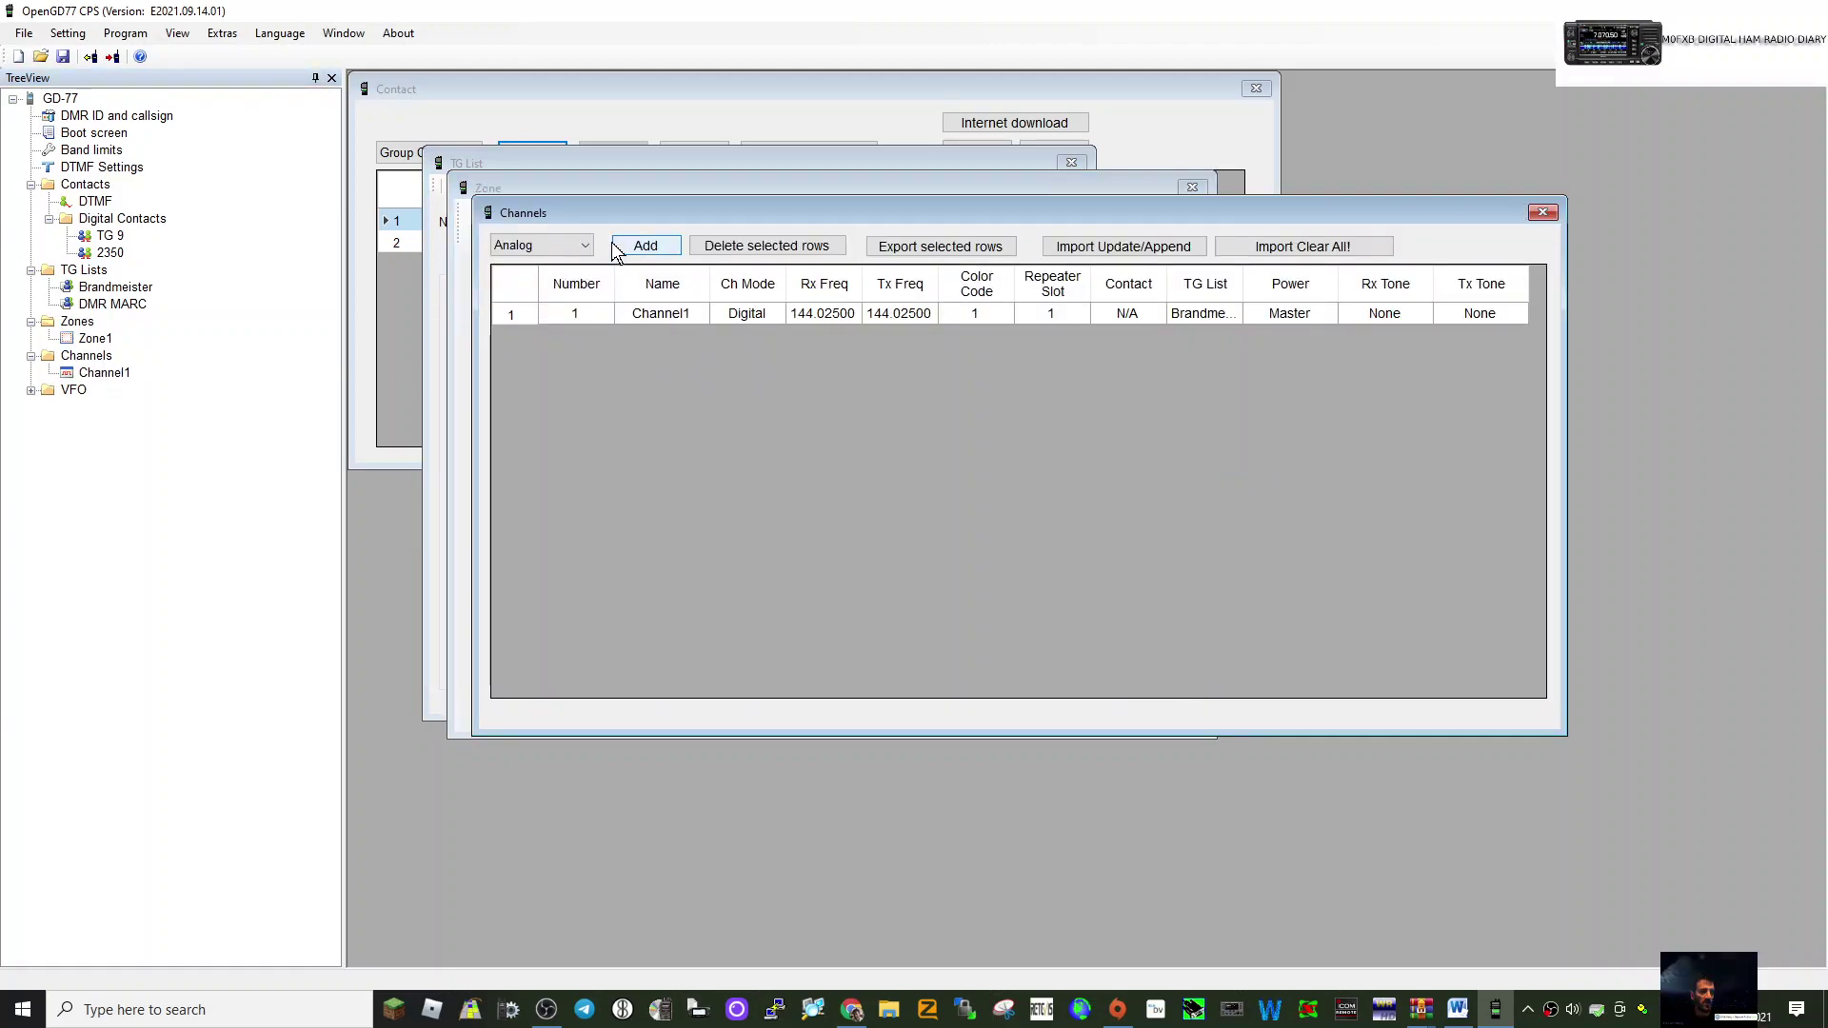
Step: Add a Digital channel named tg9 receiving on 431.00000 MHz
left_click(645, 245)
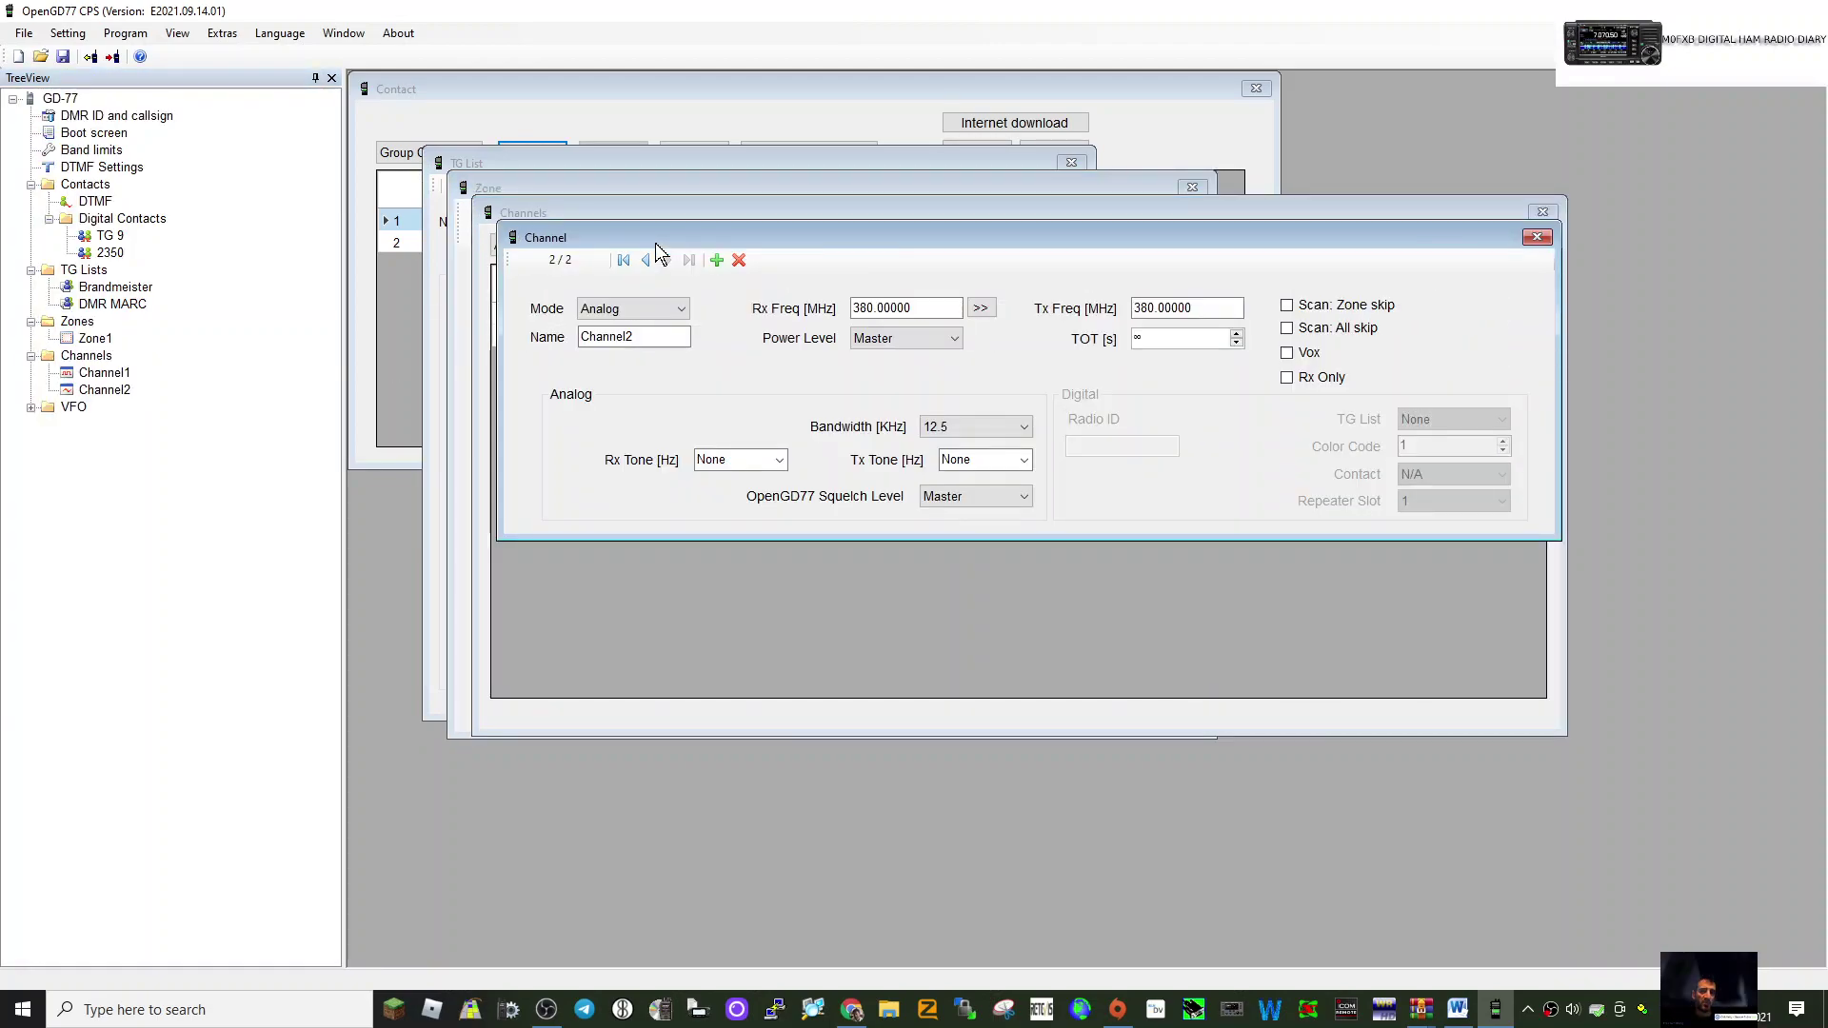
left_click(682, 311)
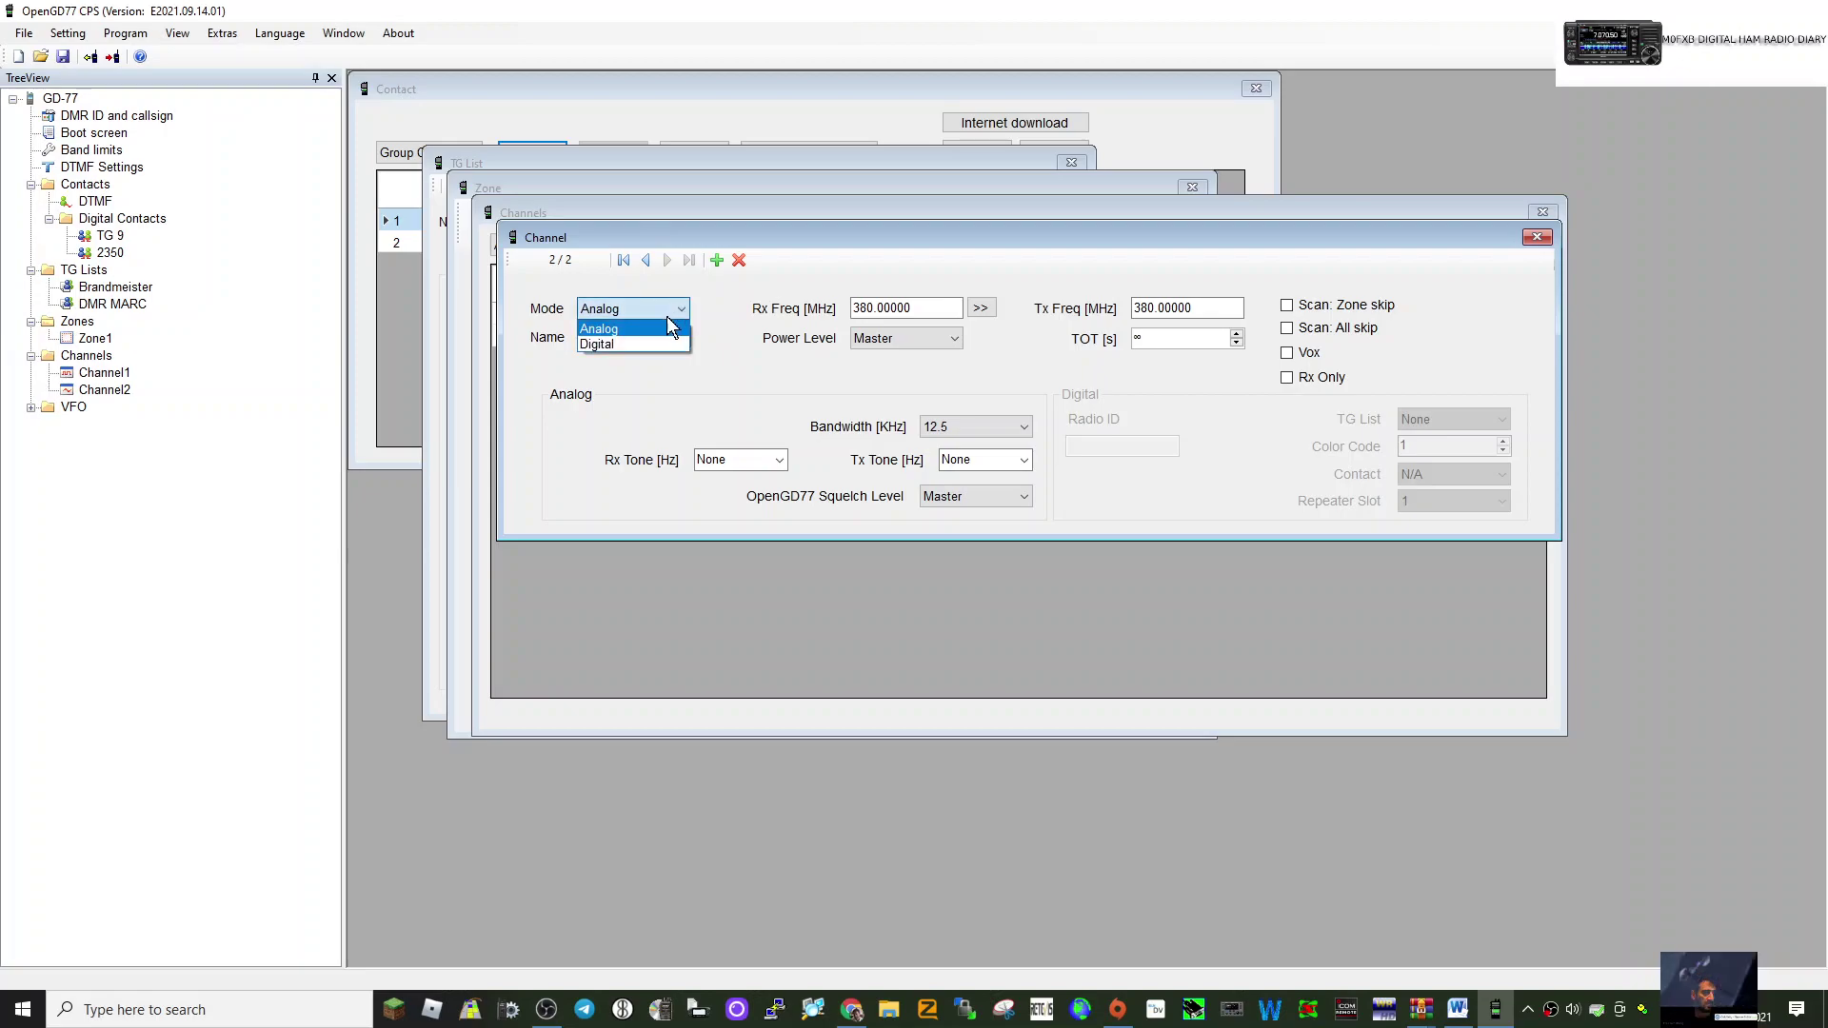
left_click(621, 343)
left_click(876, 308)
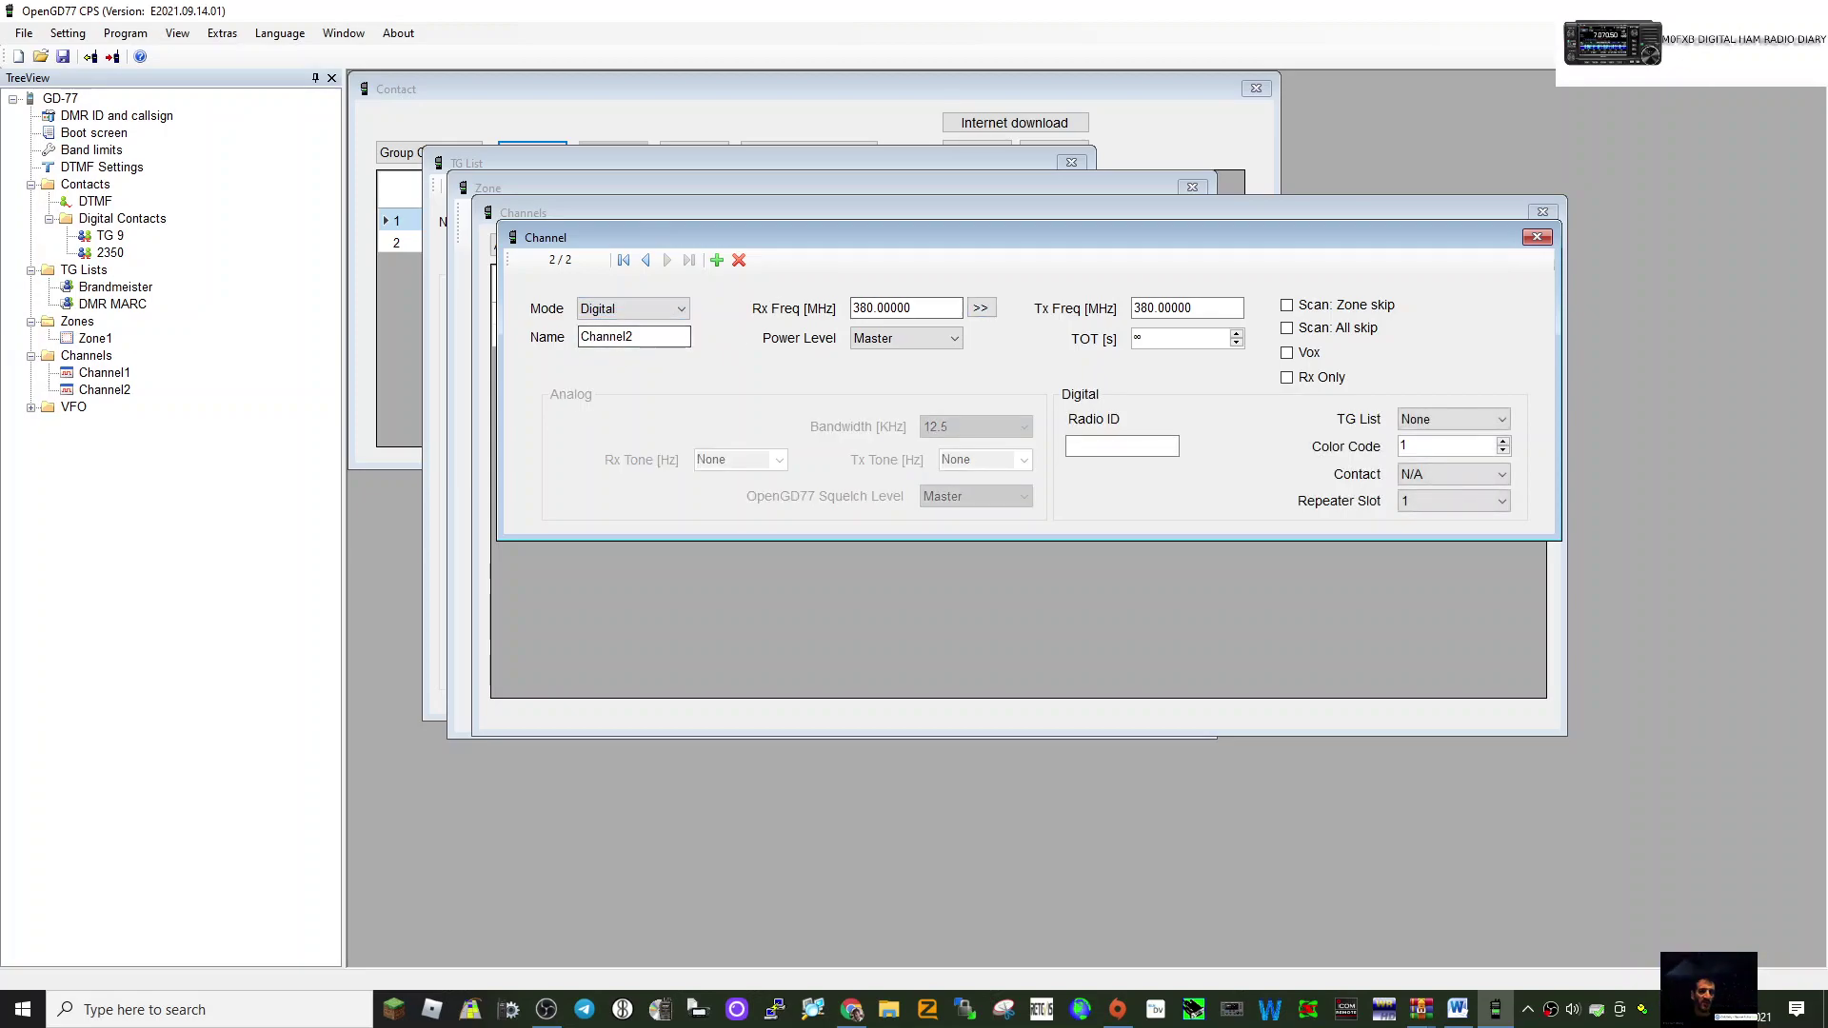
key("BackSpace")
key("BackSpace")
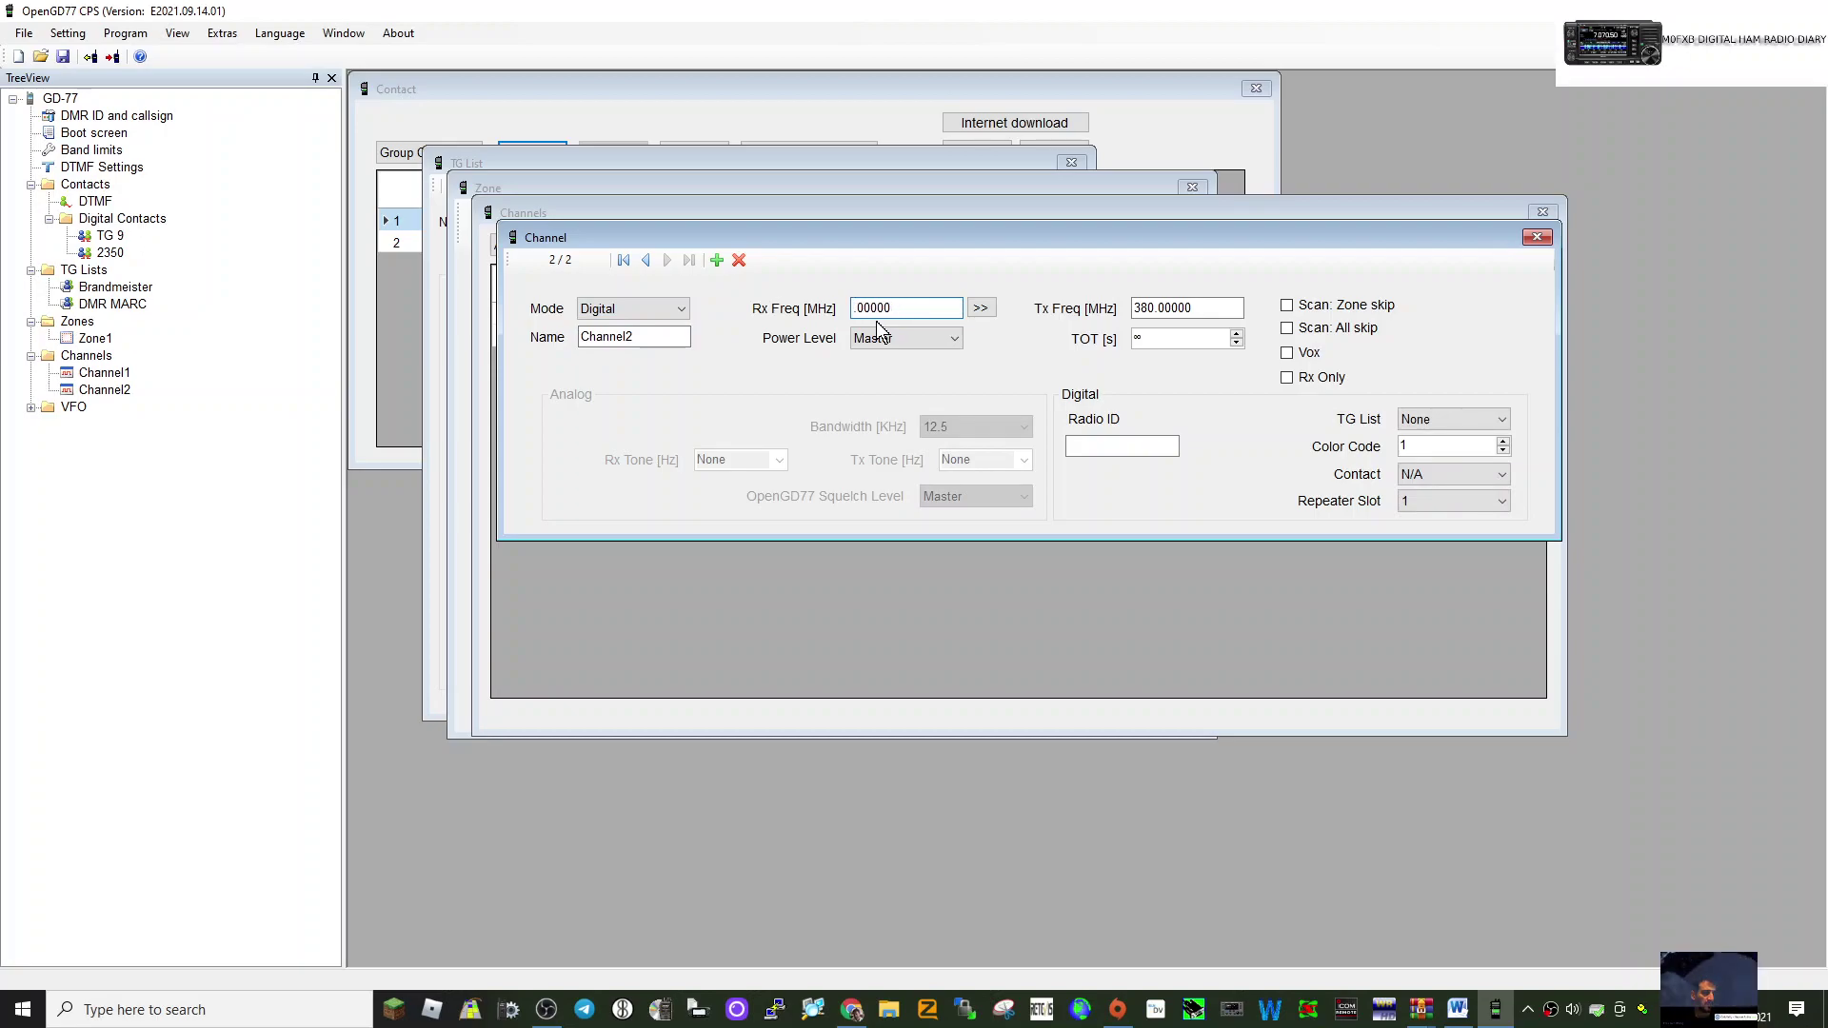
type("431")
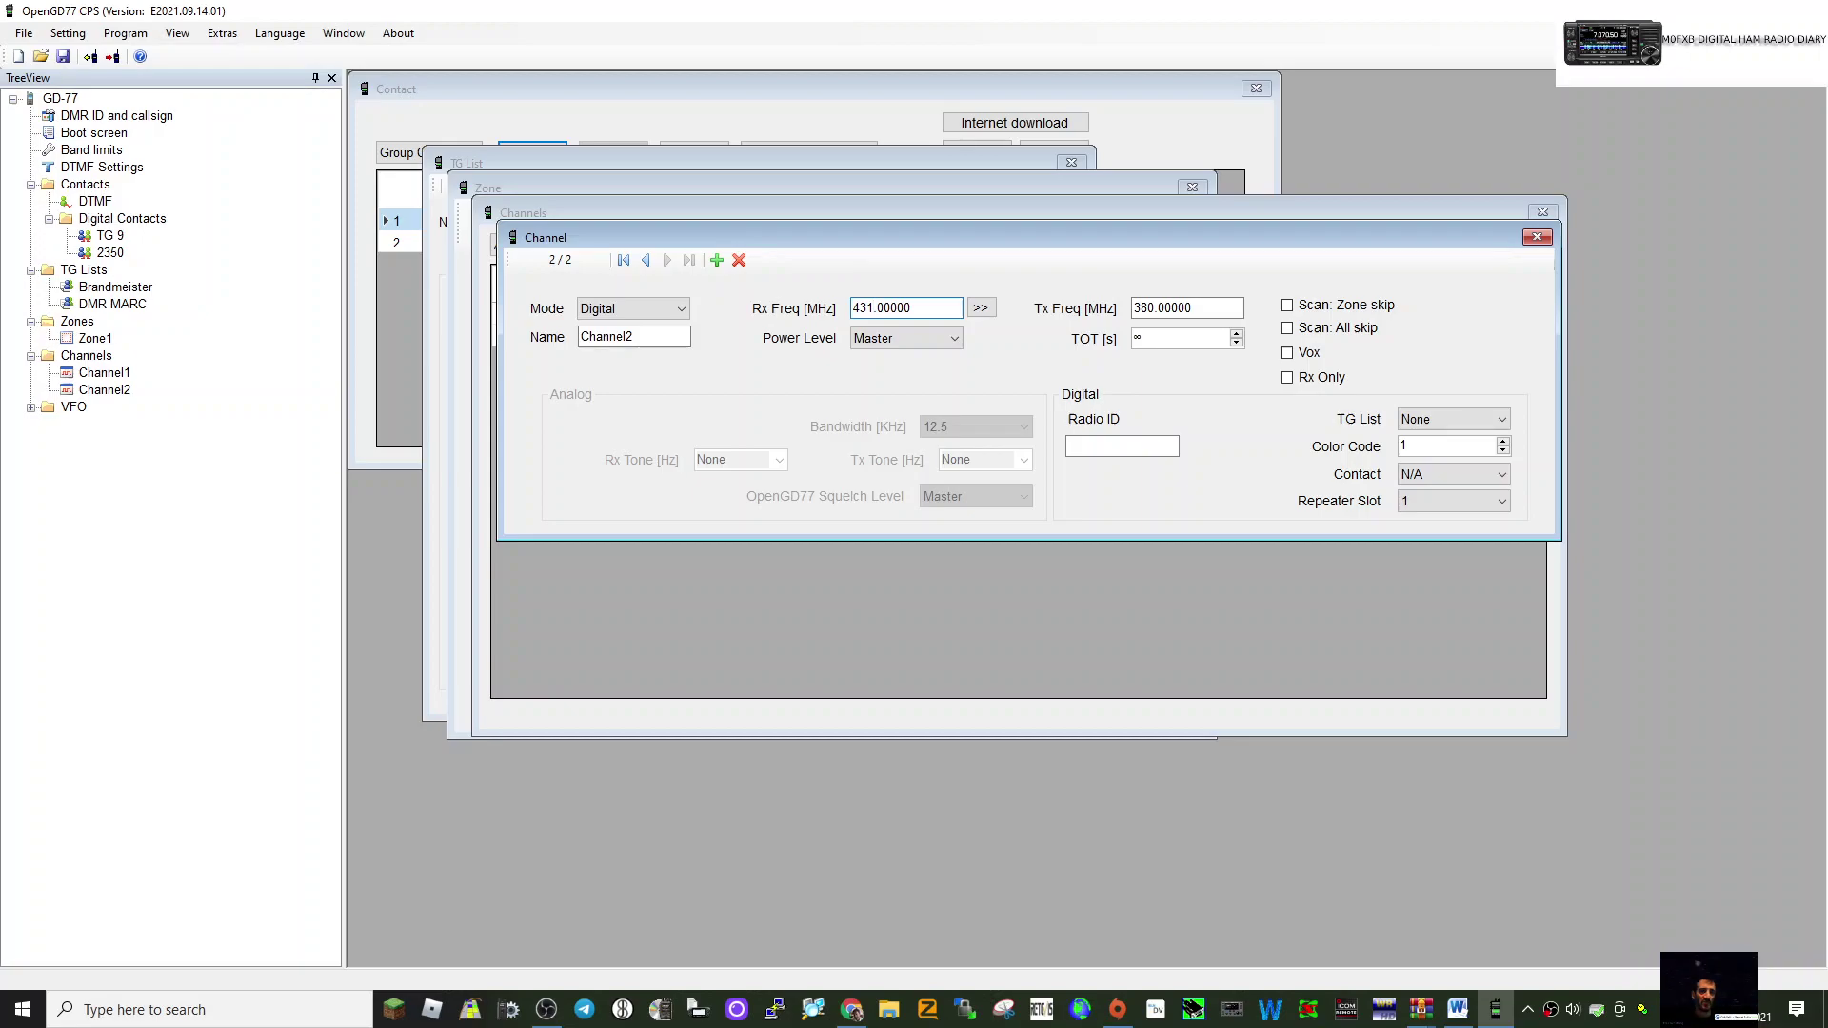
left_click(657, 337)
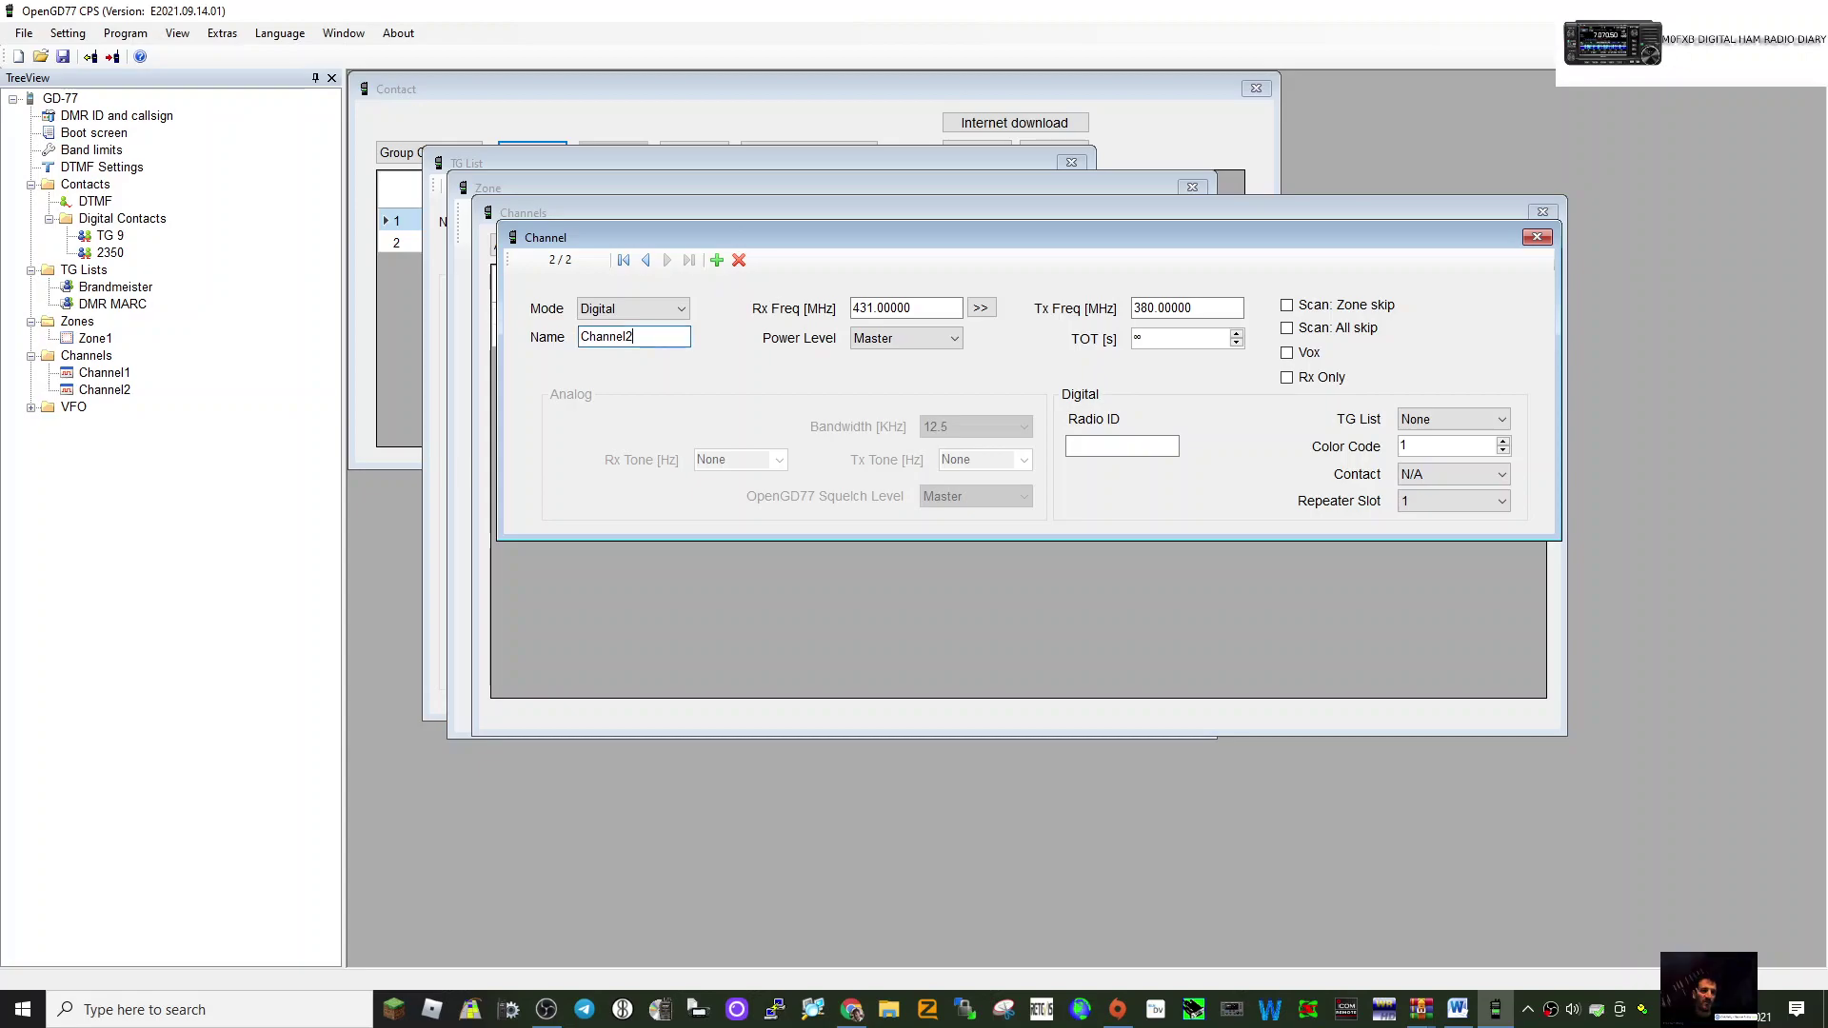
key("BackSpace")
key("BackSpace")
key("BackSpace")
key("BackSpace")
key("BackSpace")
key("BackSpace")
key("BackSpace")
type("tg9")
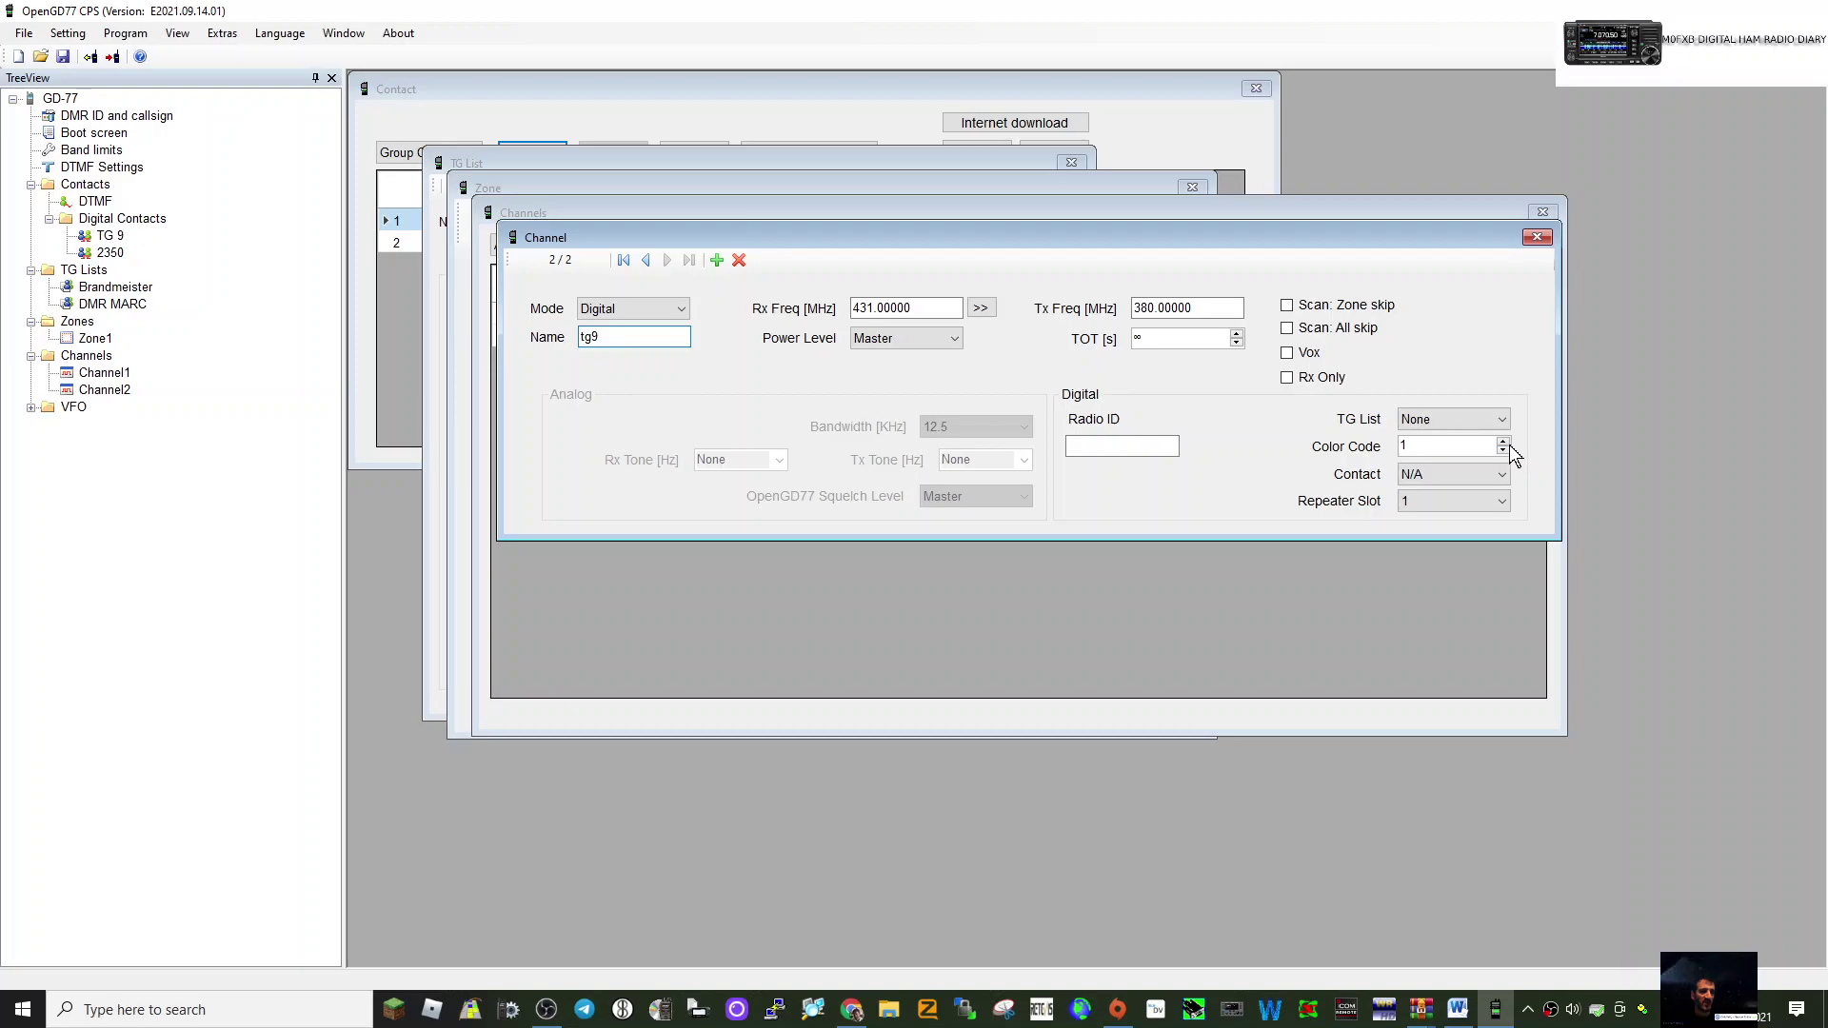
Step: Give tg9 repeater slot 2, the Brandmeister TG list and the operator's radio ID
left_click(1506, 499)
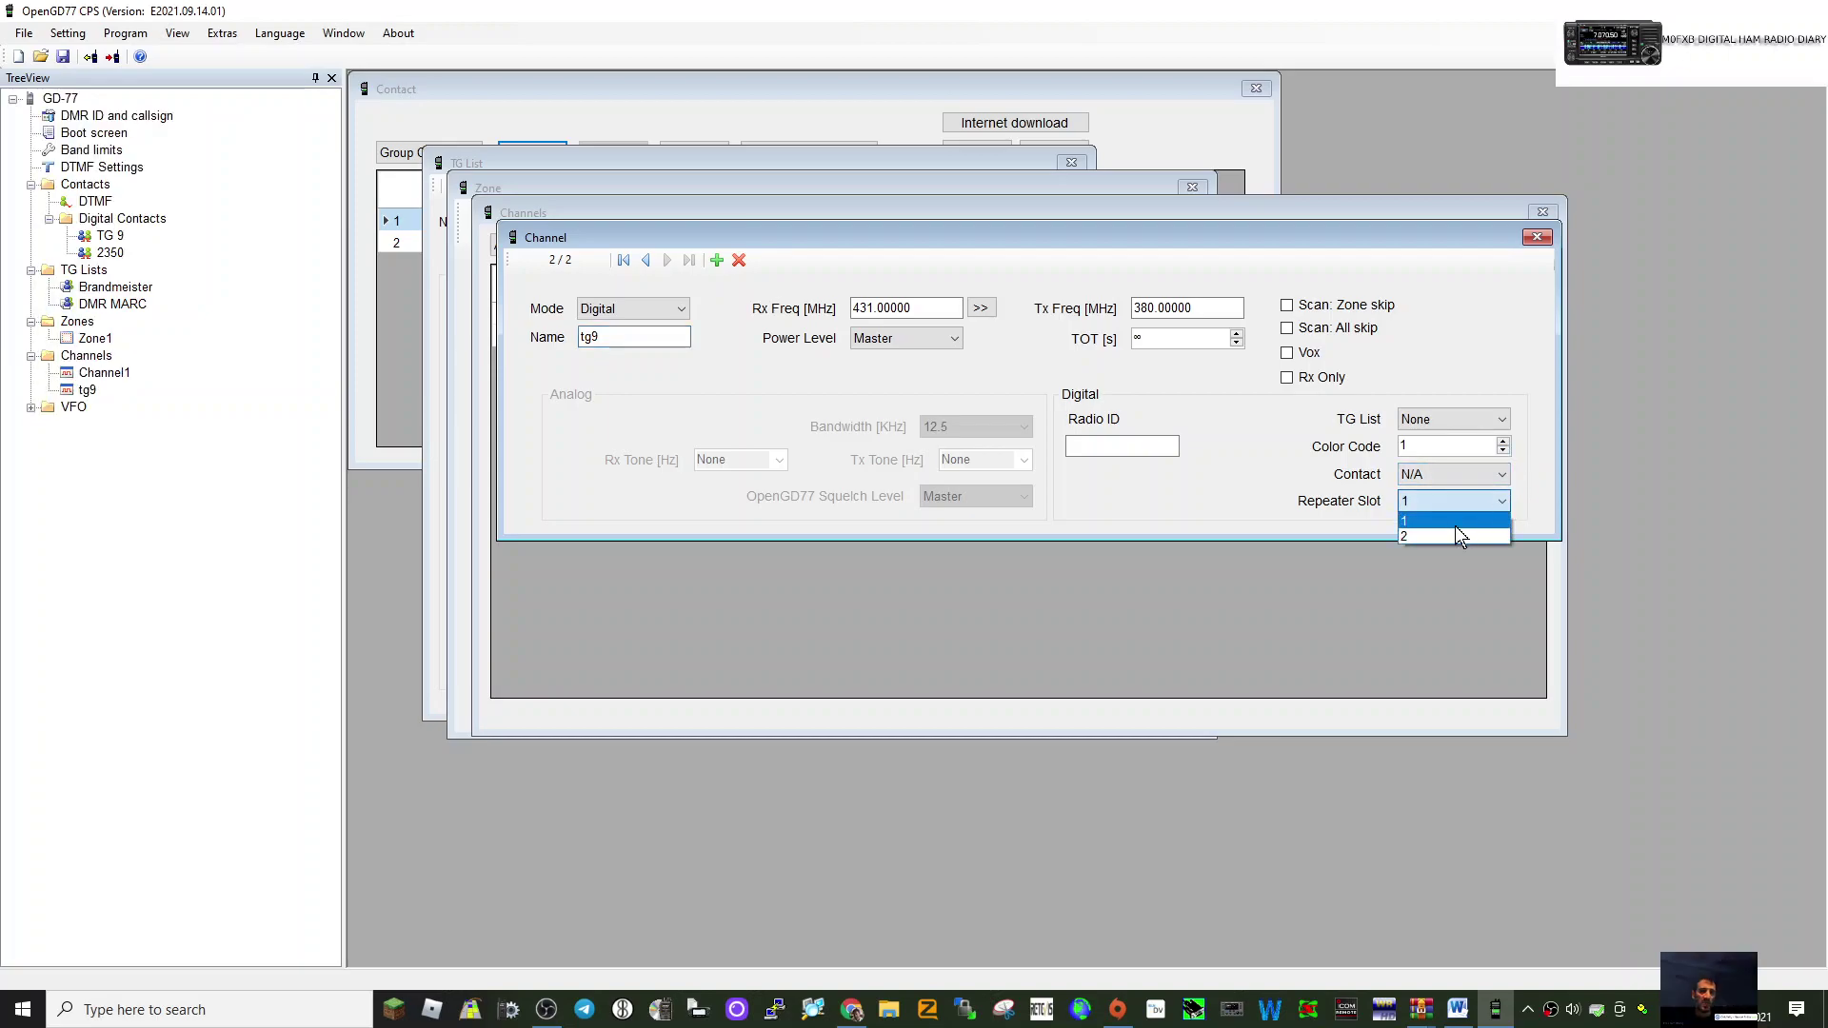
left_click(1454, 534)
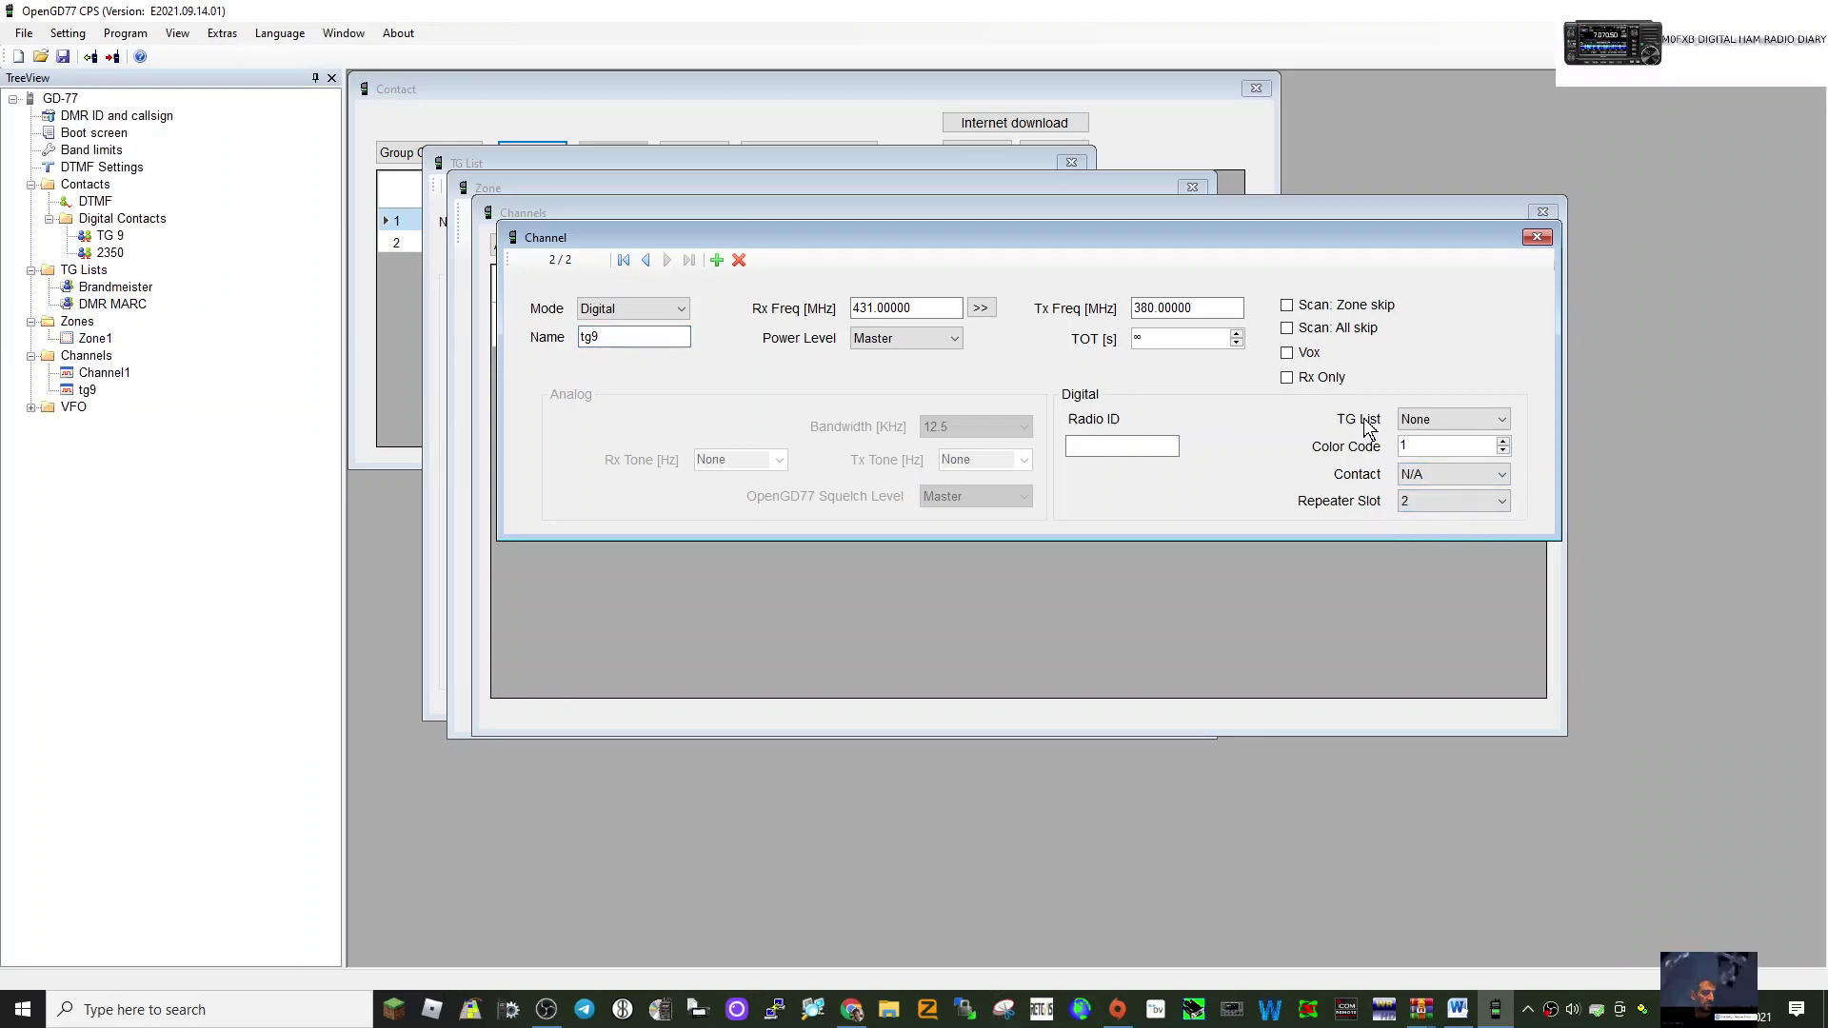
left_click(1505, 422)
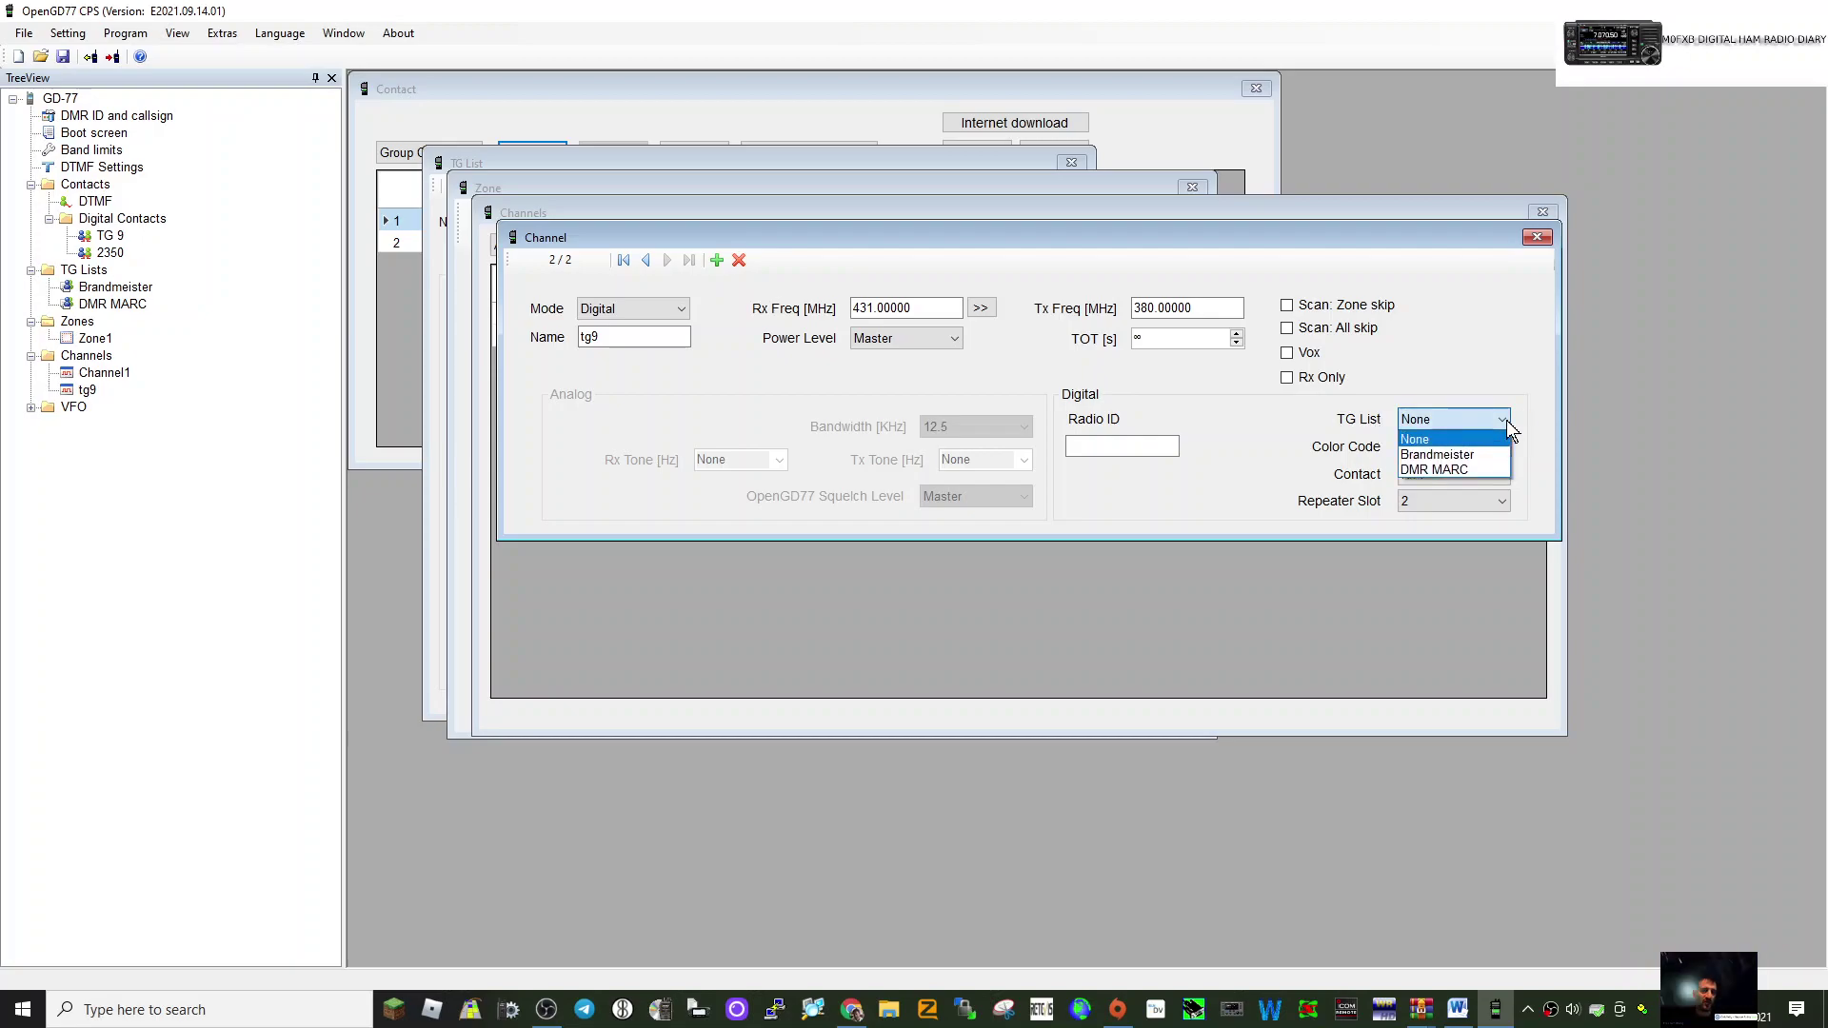
left_click(1466, 456)
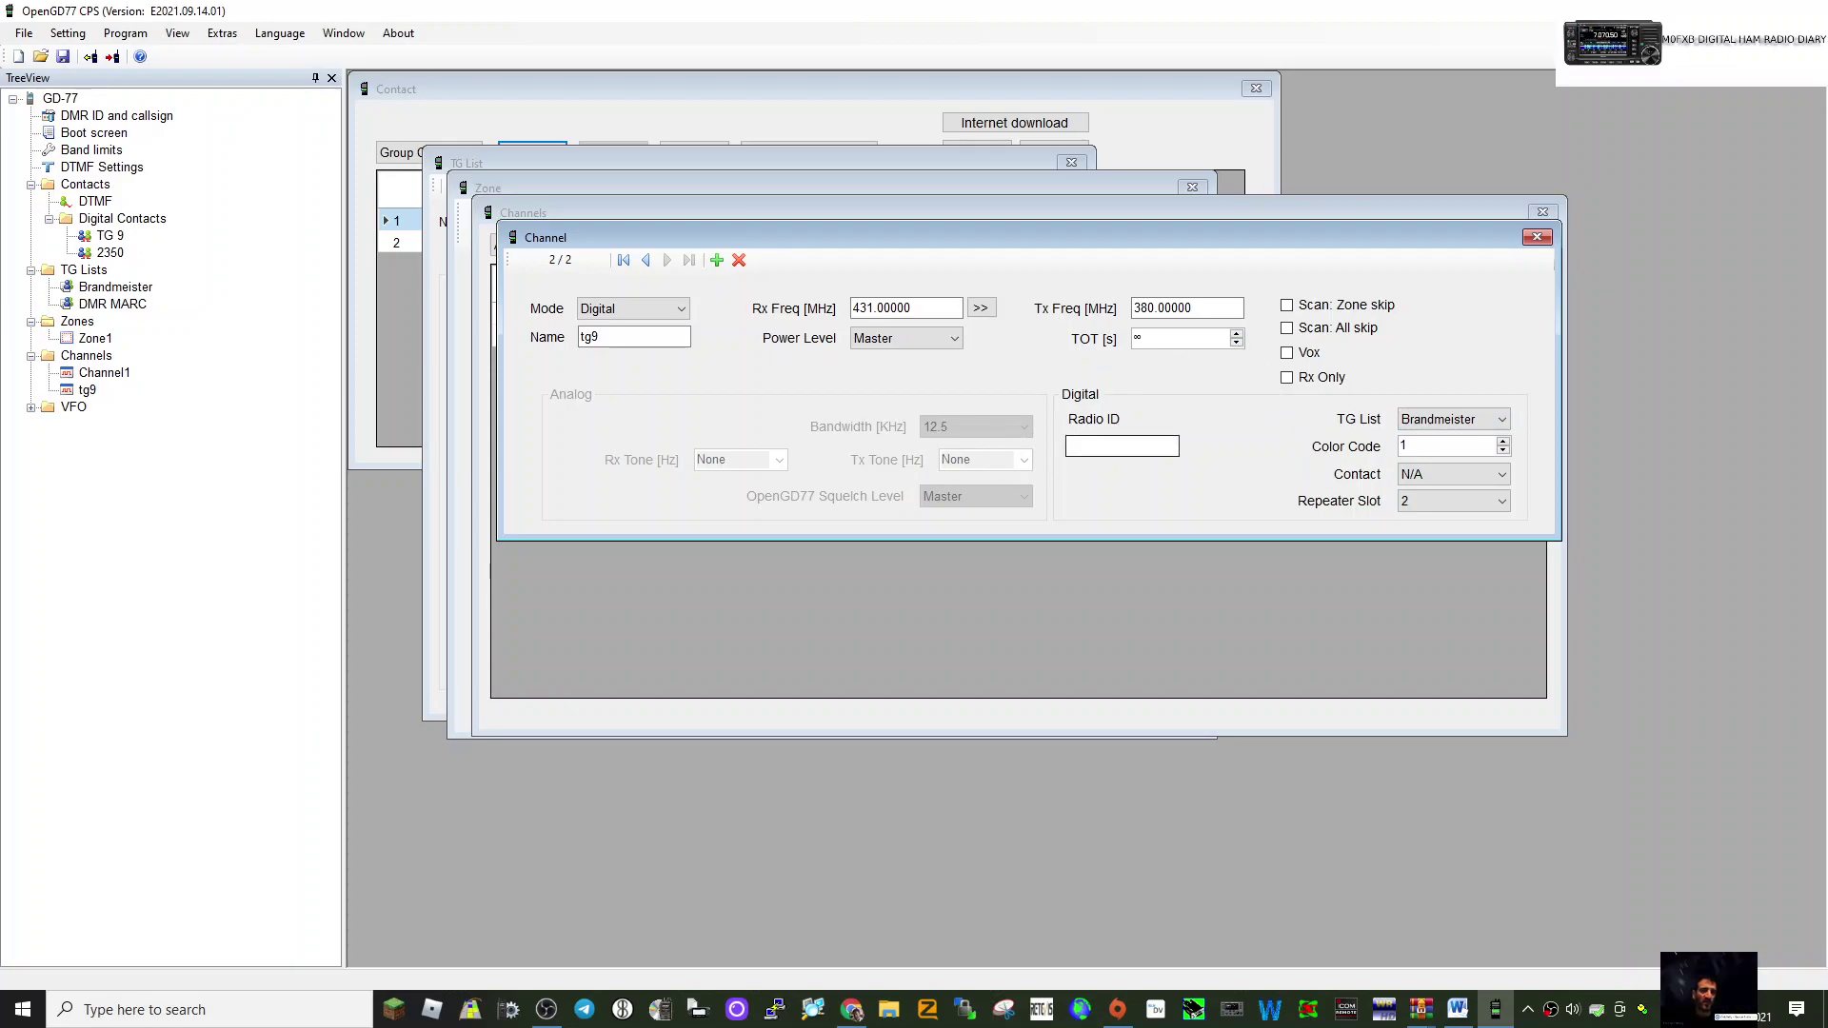
left_click(1151, 453)
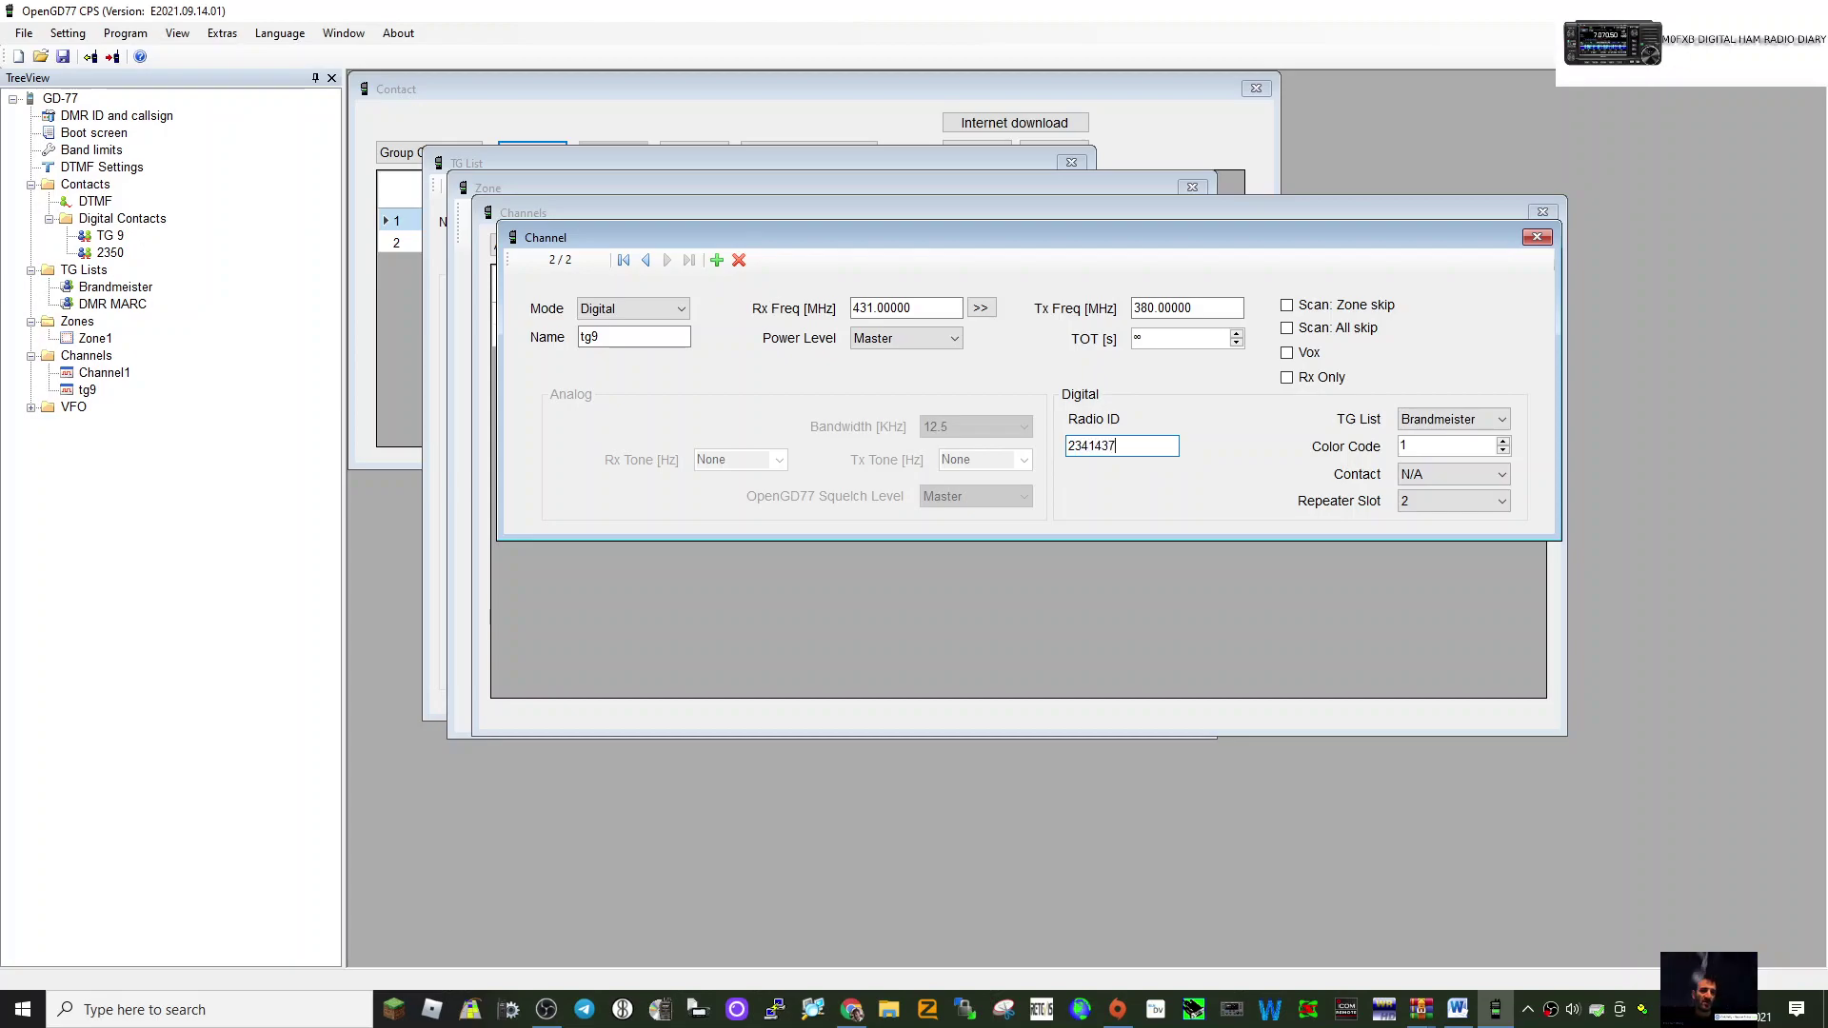
type("2341437")
left_click(1171, 581)
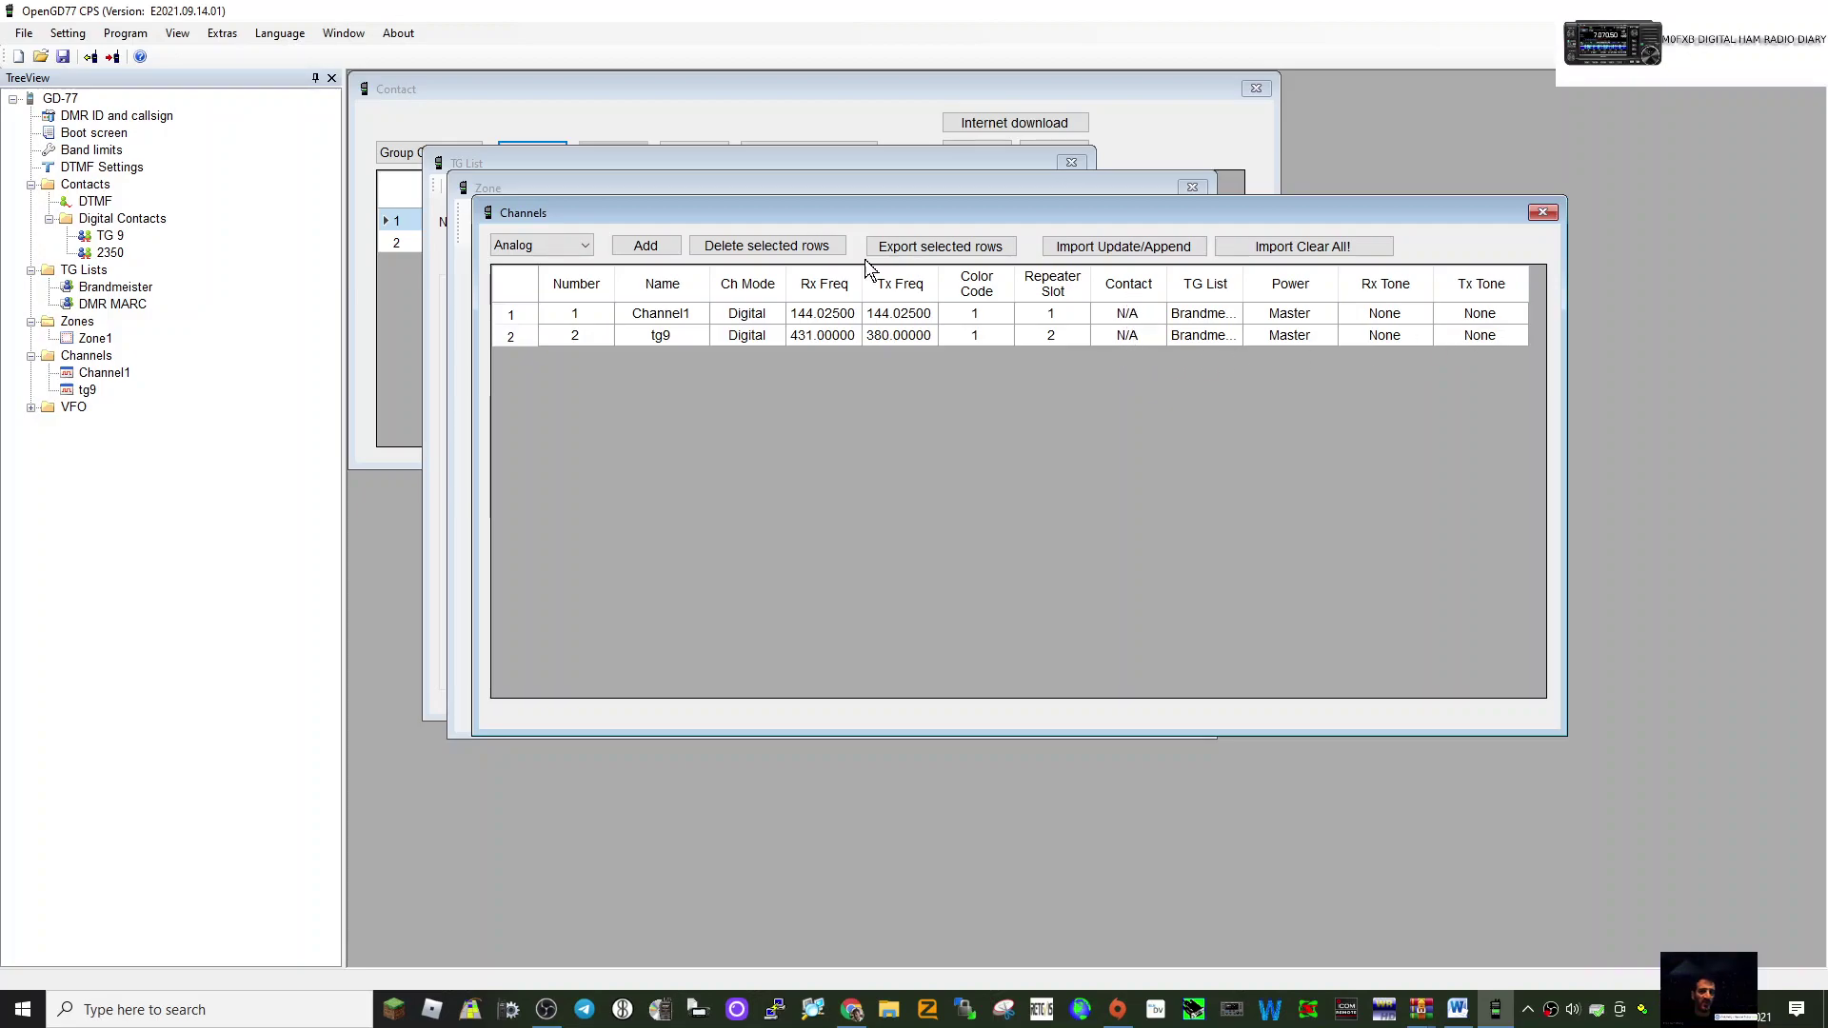
Step: Add a third channel, Channel3, from the Channels table
left_click(1124, 341)
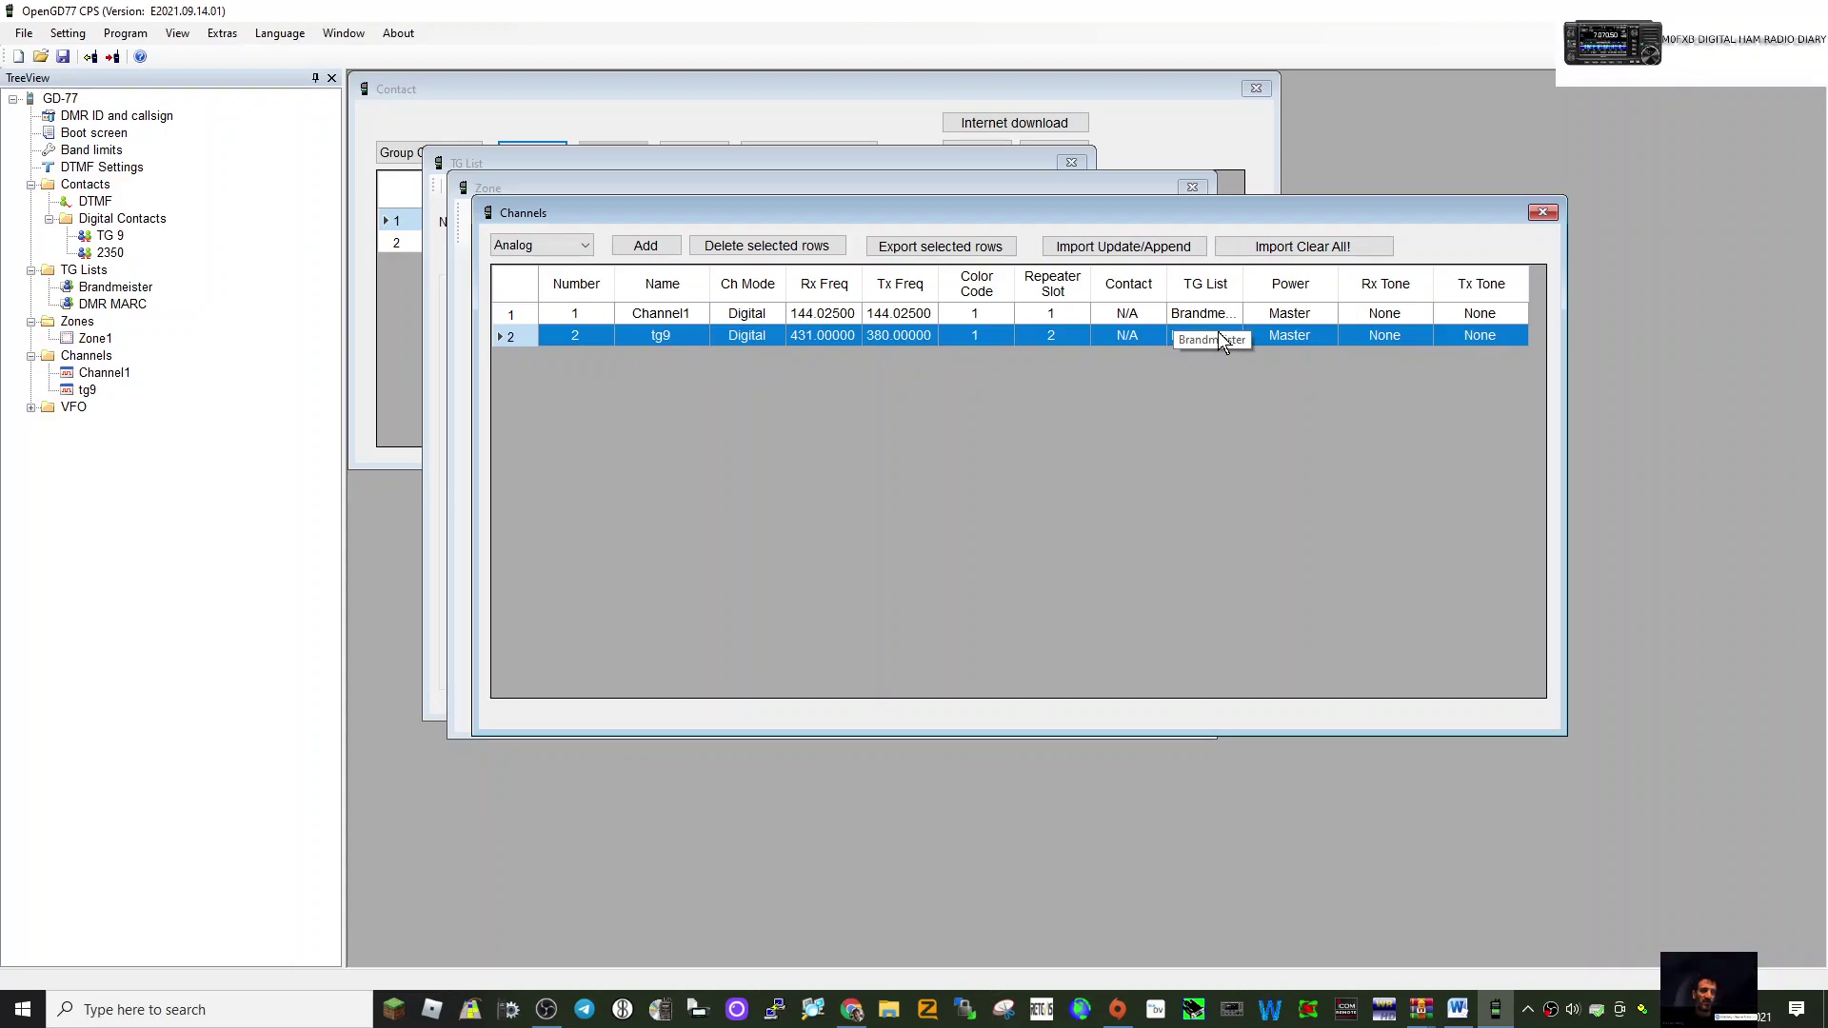
left_click(645, 246)
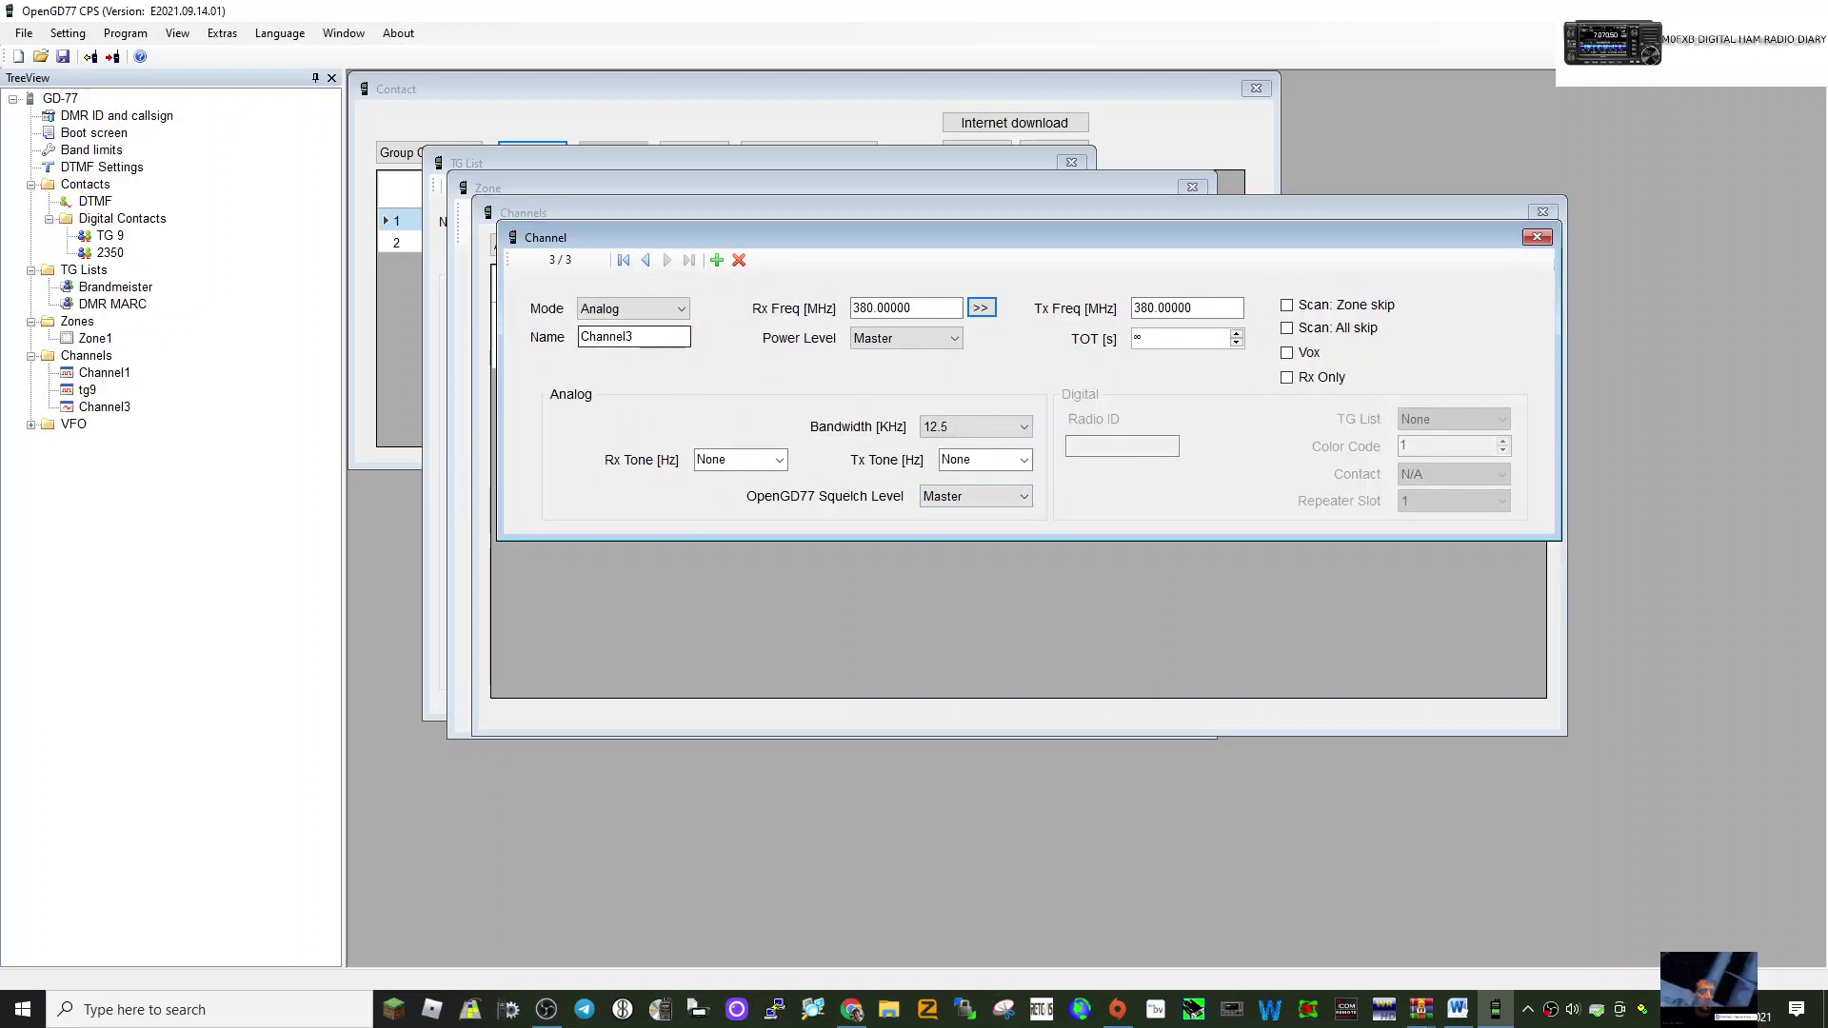
Step: Switch the new channel to Digital mode and name it tg10
double_click(681, 338)
type("t")
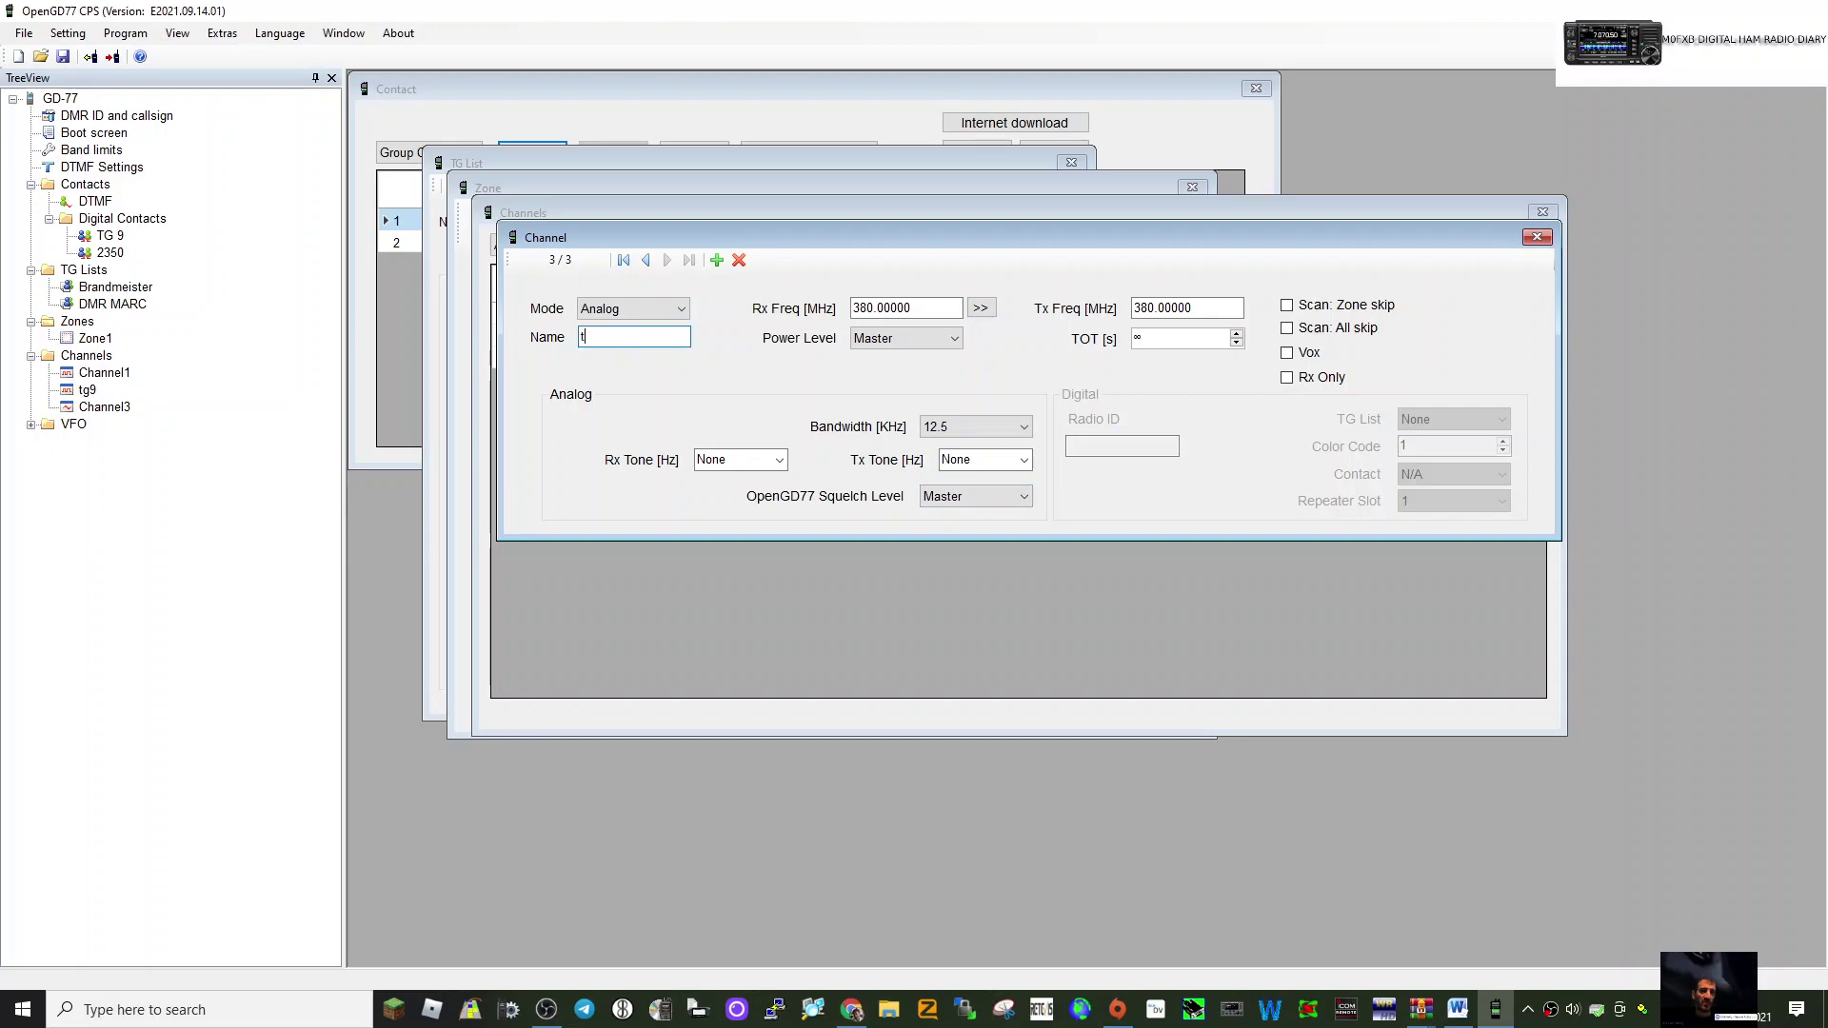
type("g9")
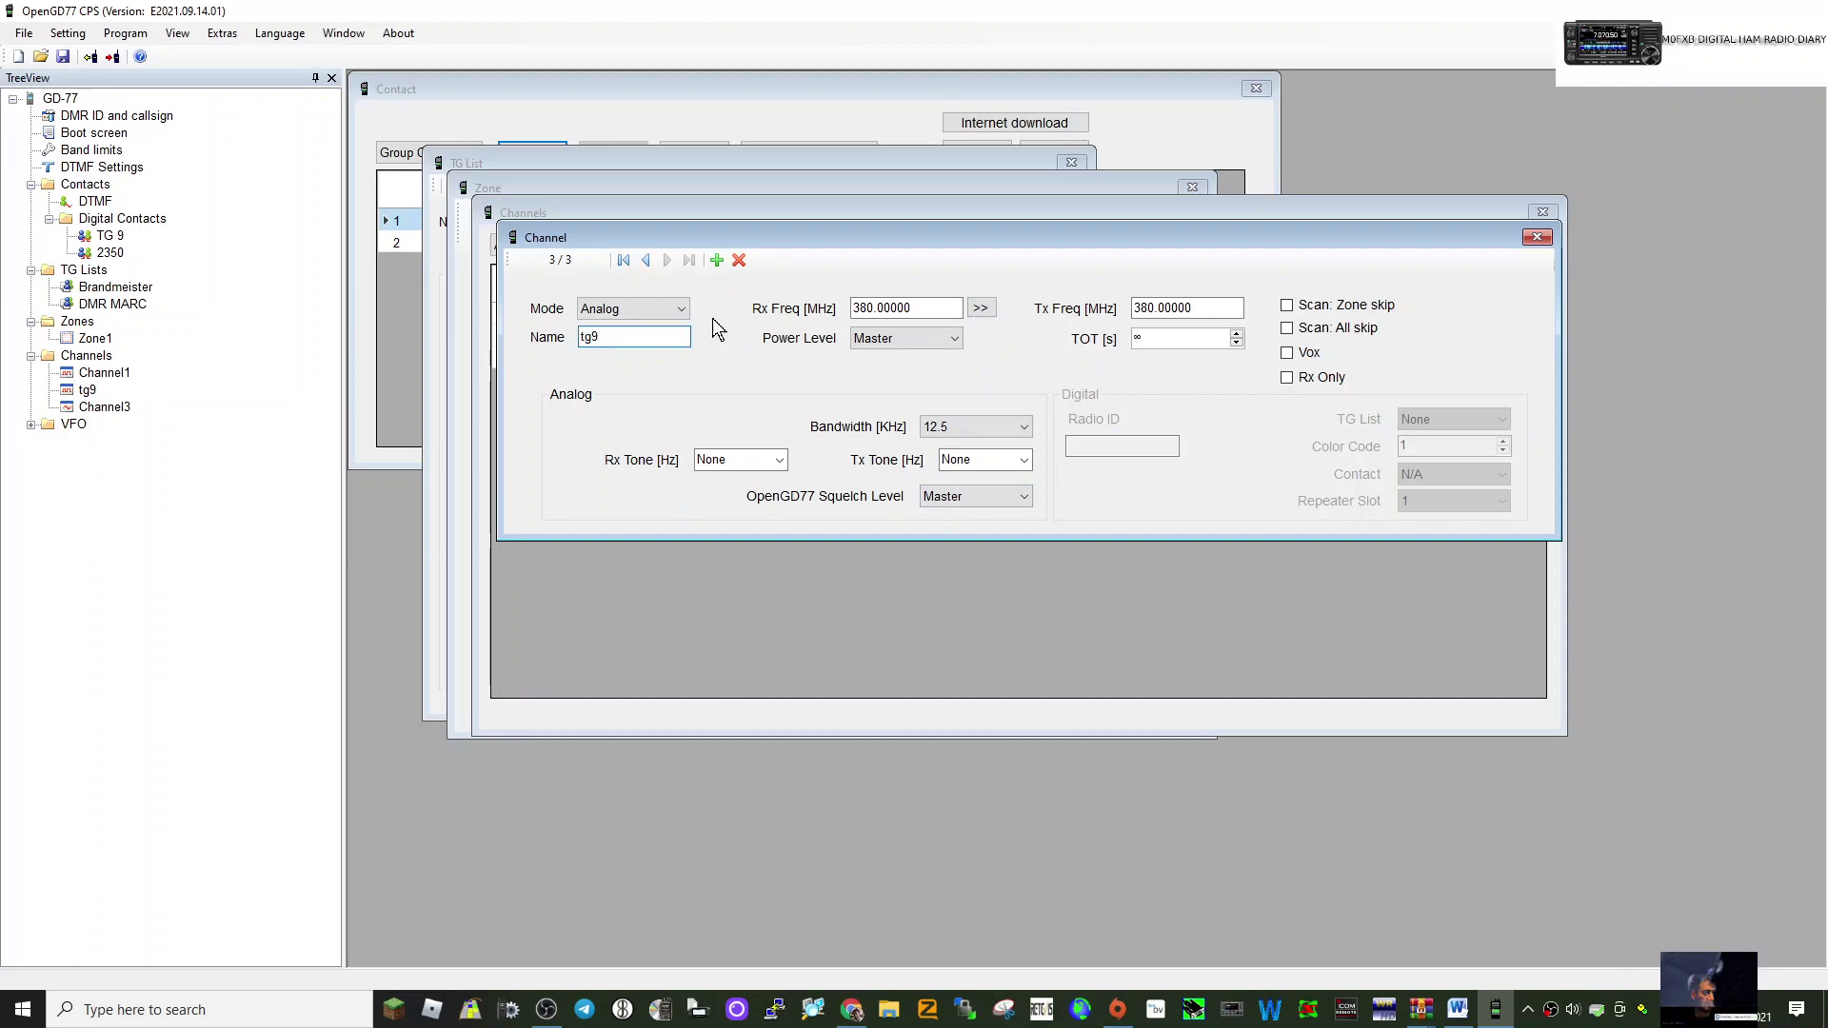
left_click(687, 310)
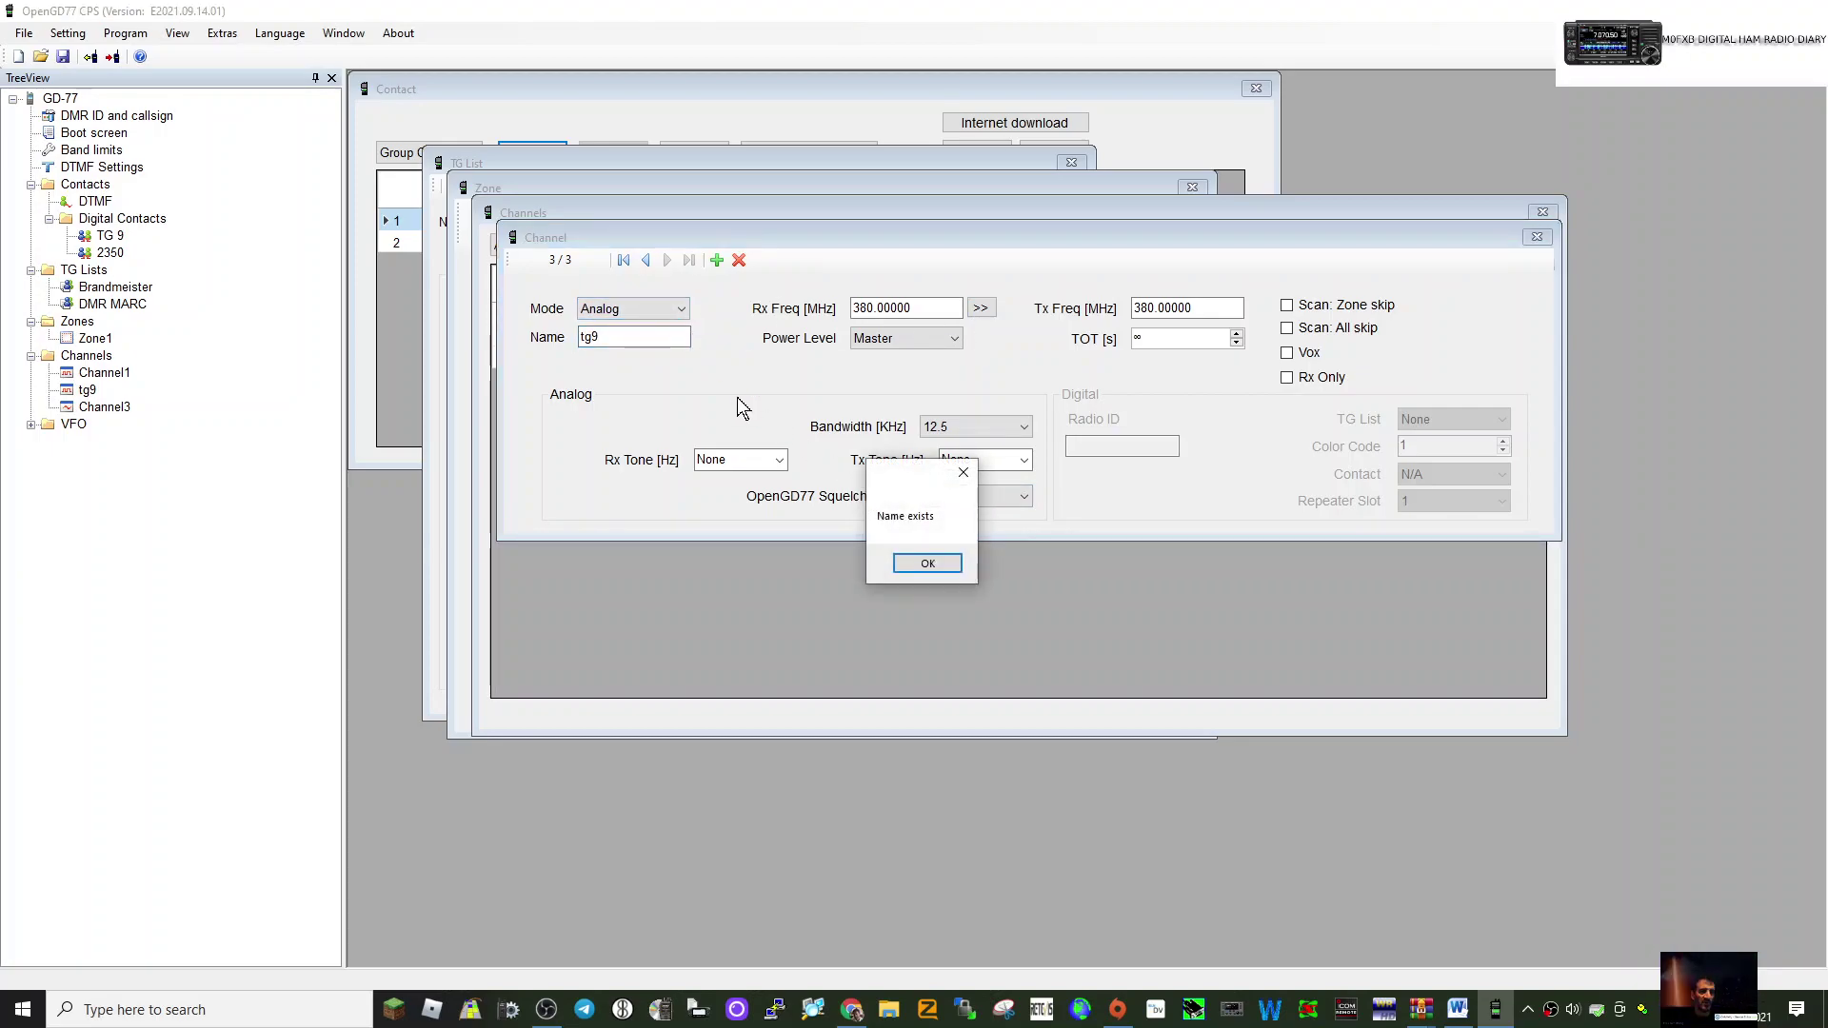
left_click(928, 564)
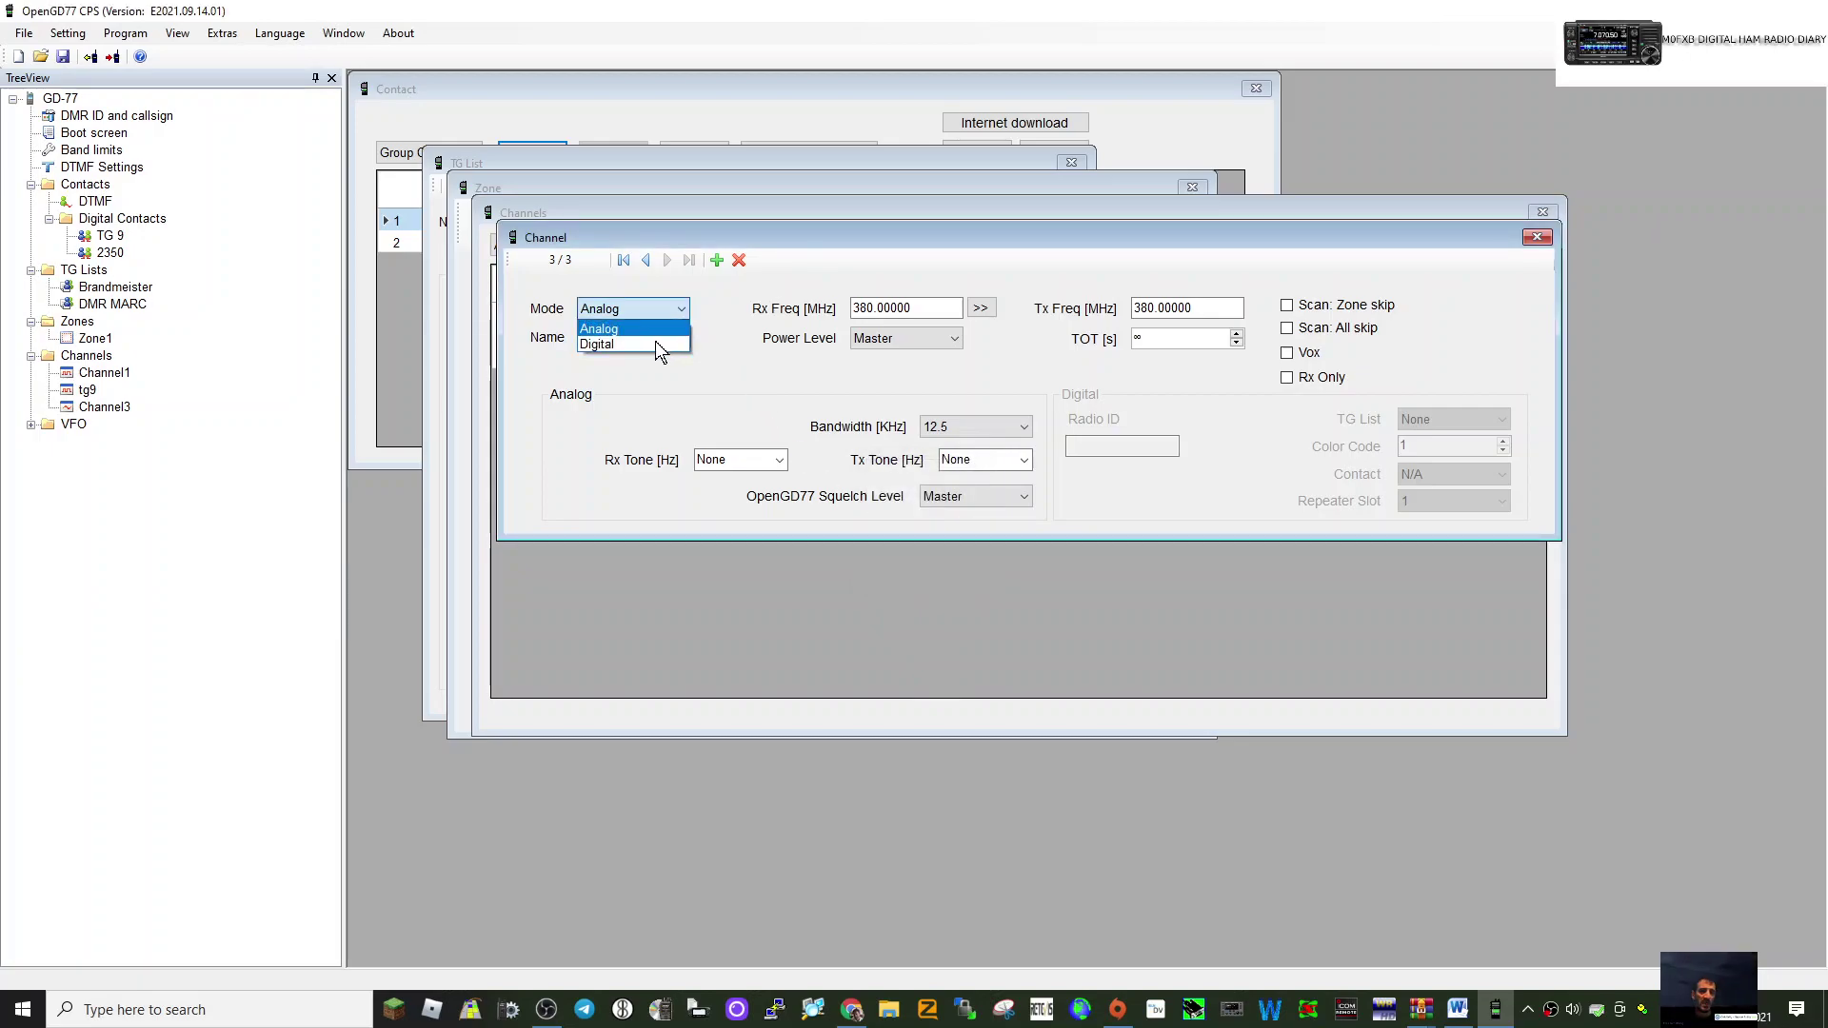
left_click(760, 390)
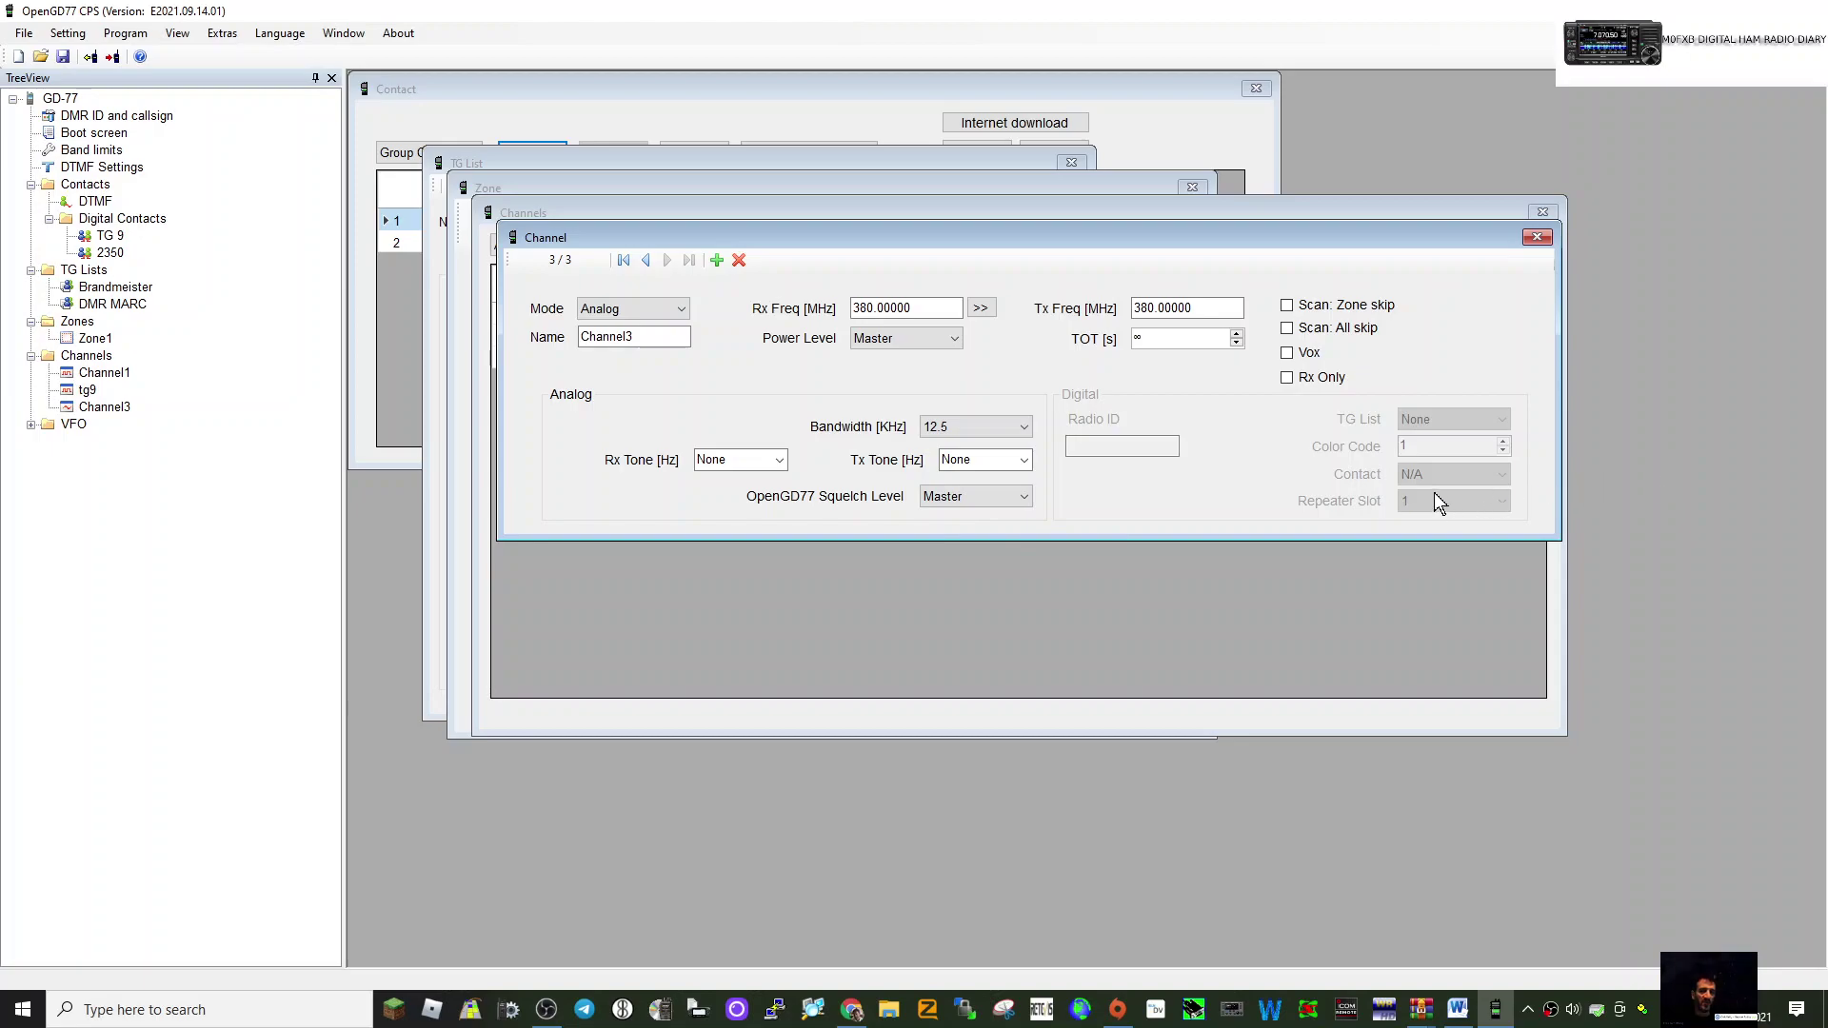
left_click(650, 308)
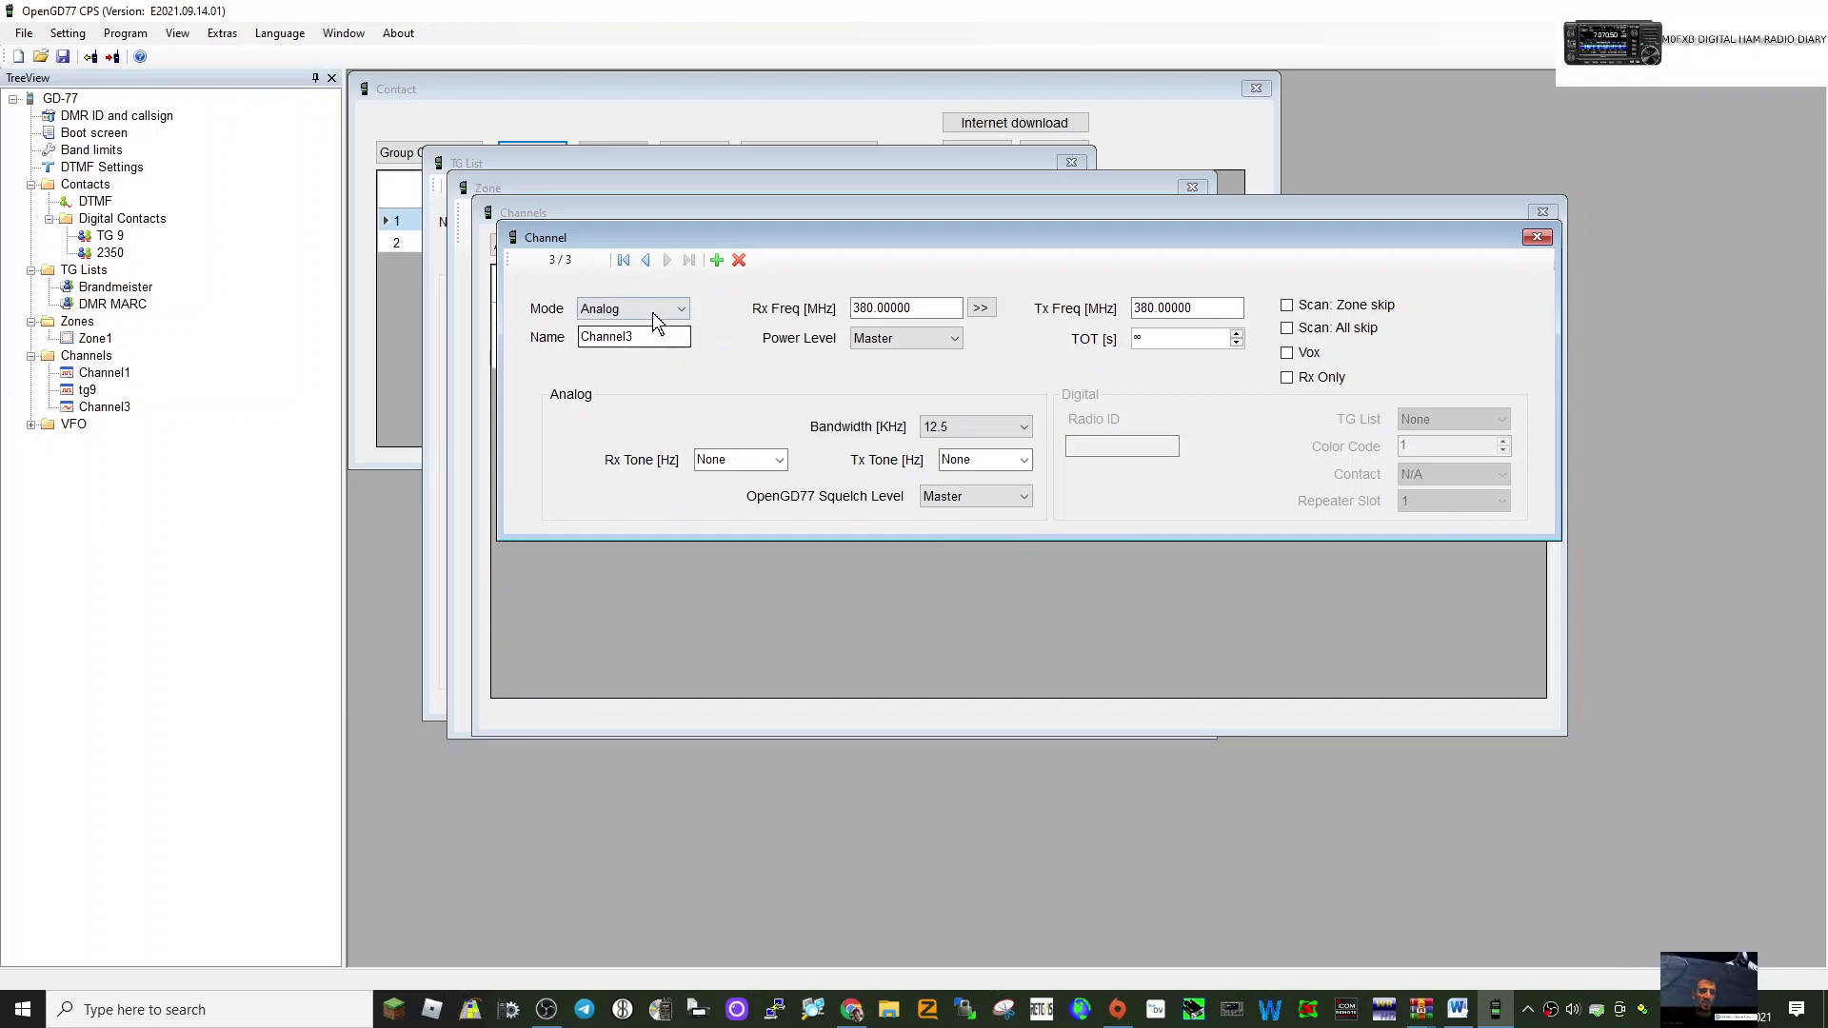
left_click(666, 309)
left_click(682, 310)
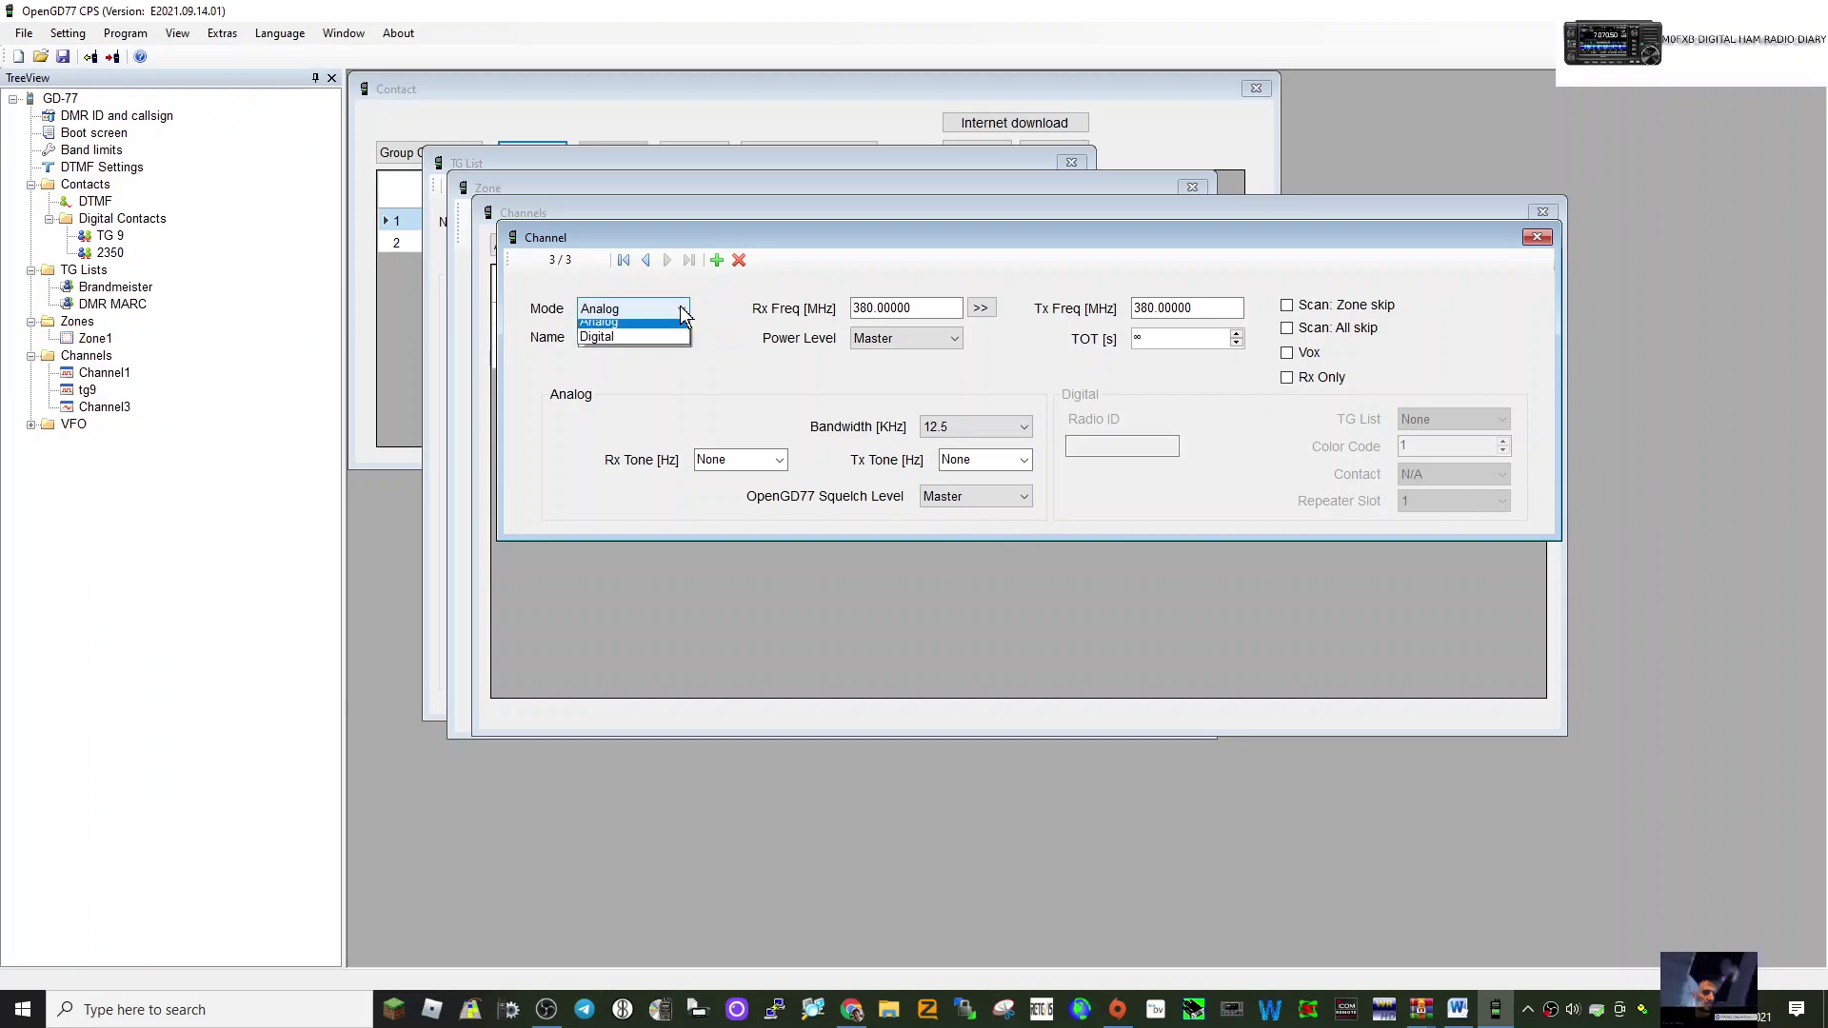
left_click(628, 344)
key("Tab")
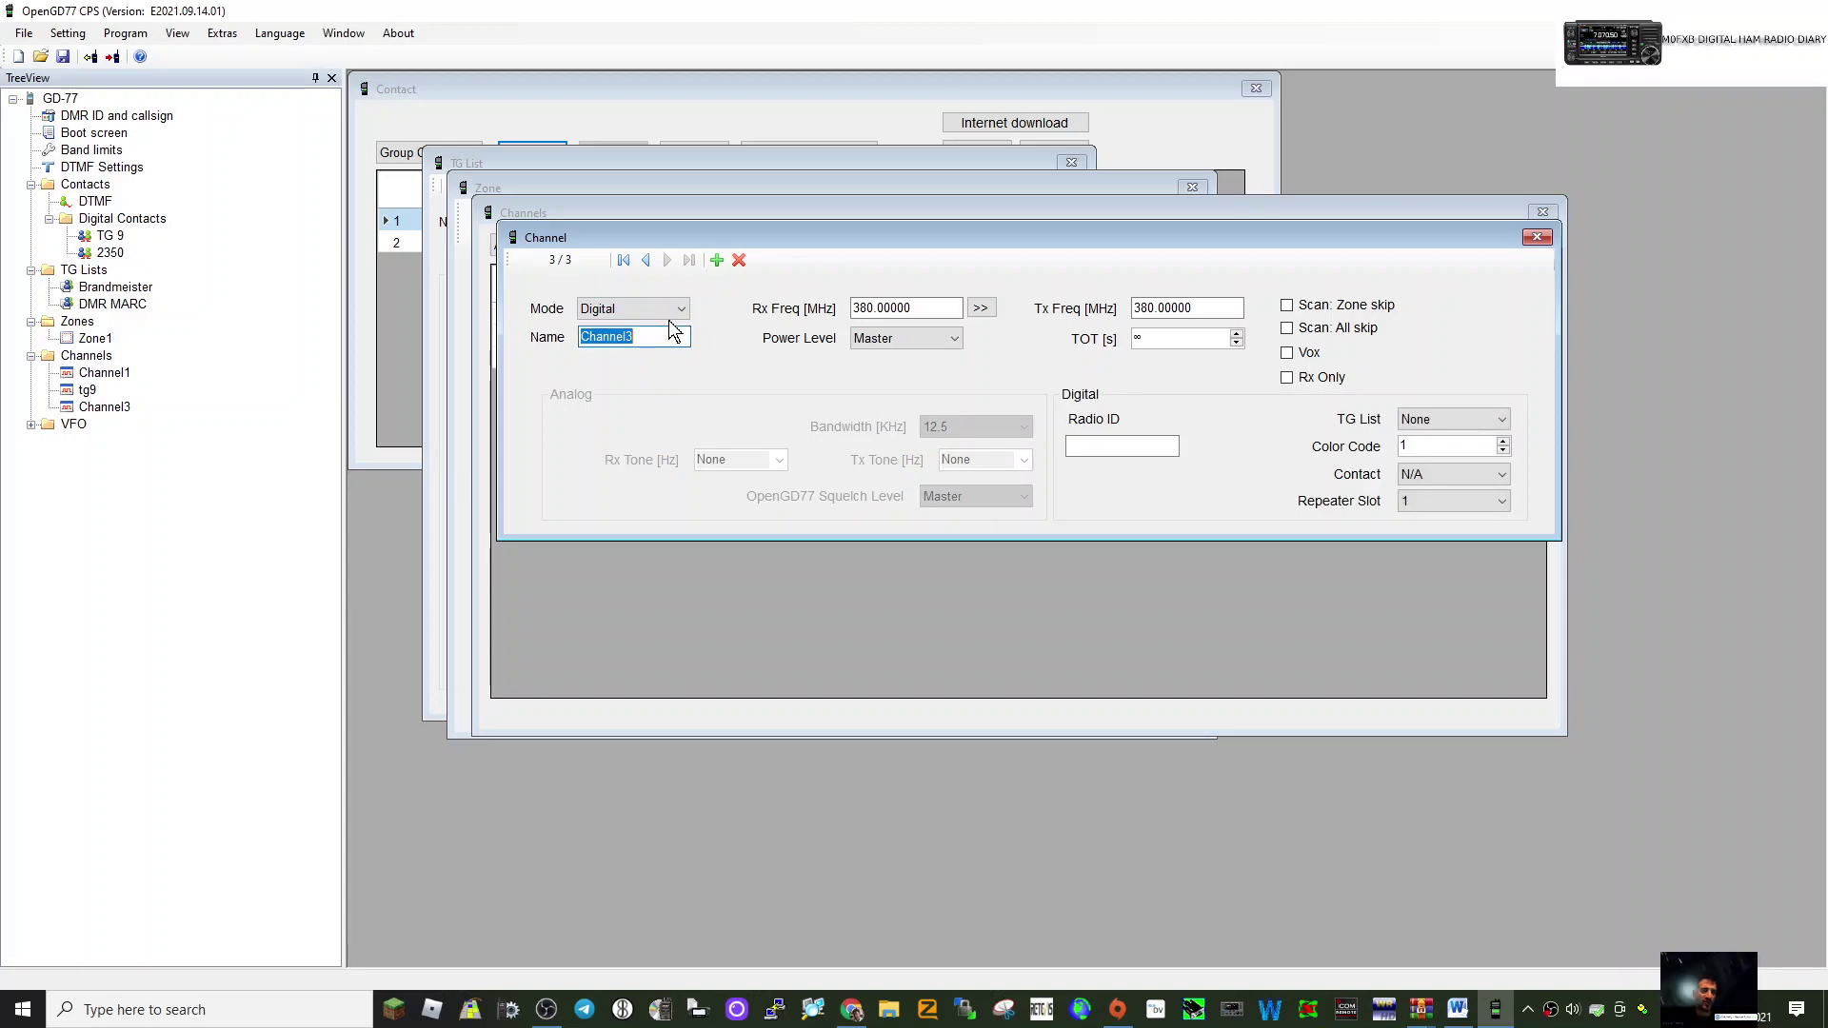
type("t")
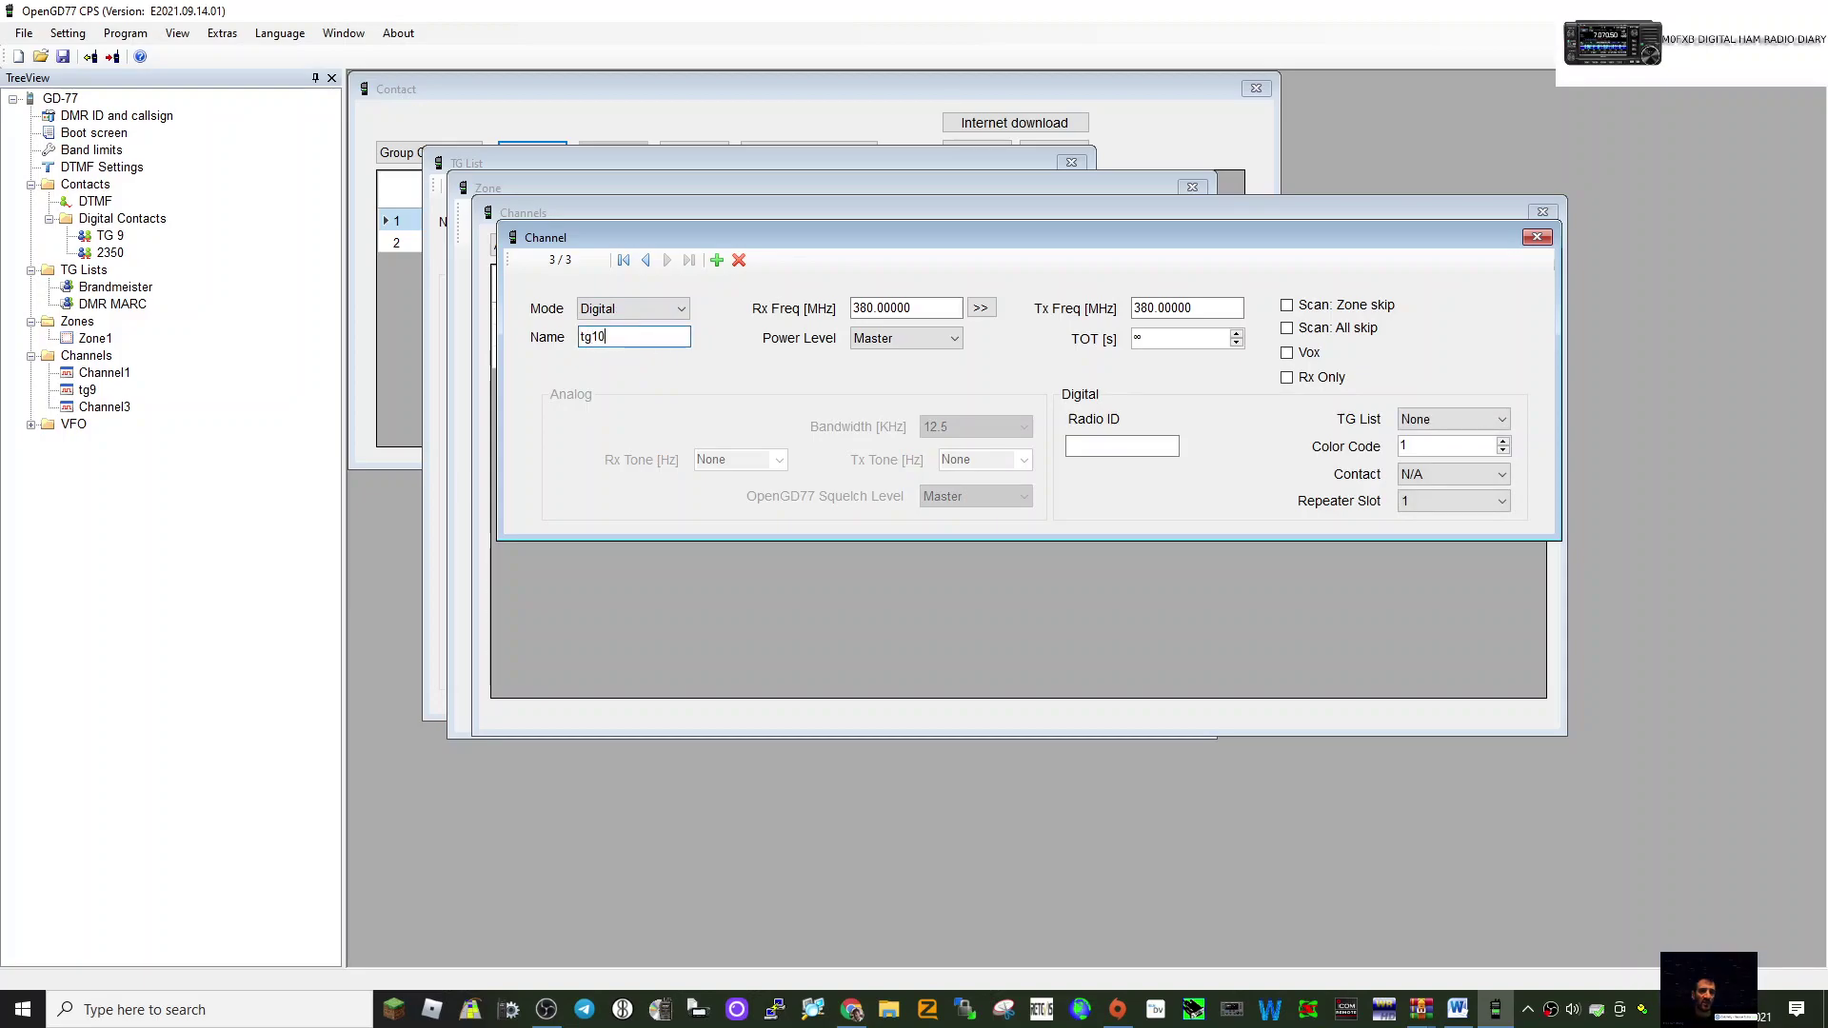
type("g10")
Step: Set tg10 to receive 430 MHz, transmit 433 MHz, with TG 9 as its contact
left_click(865, 308)
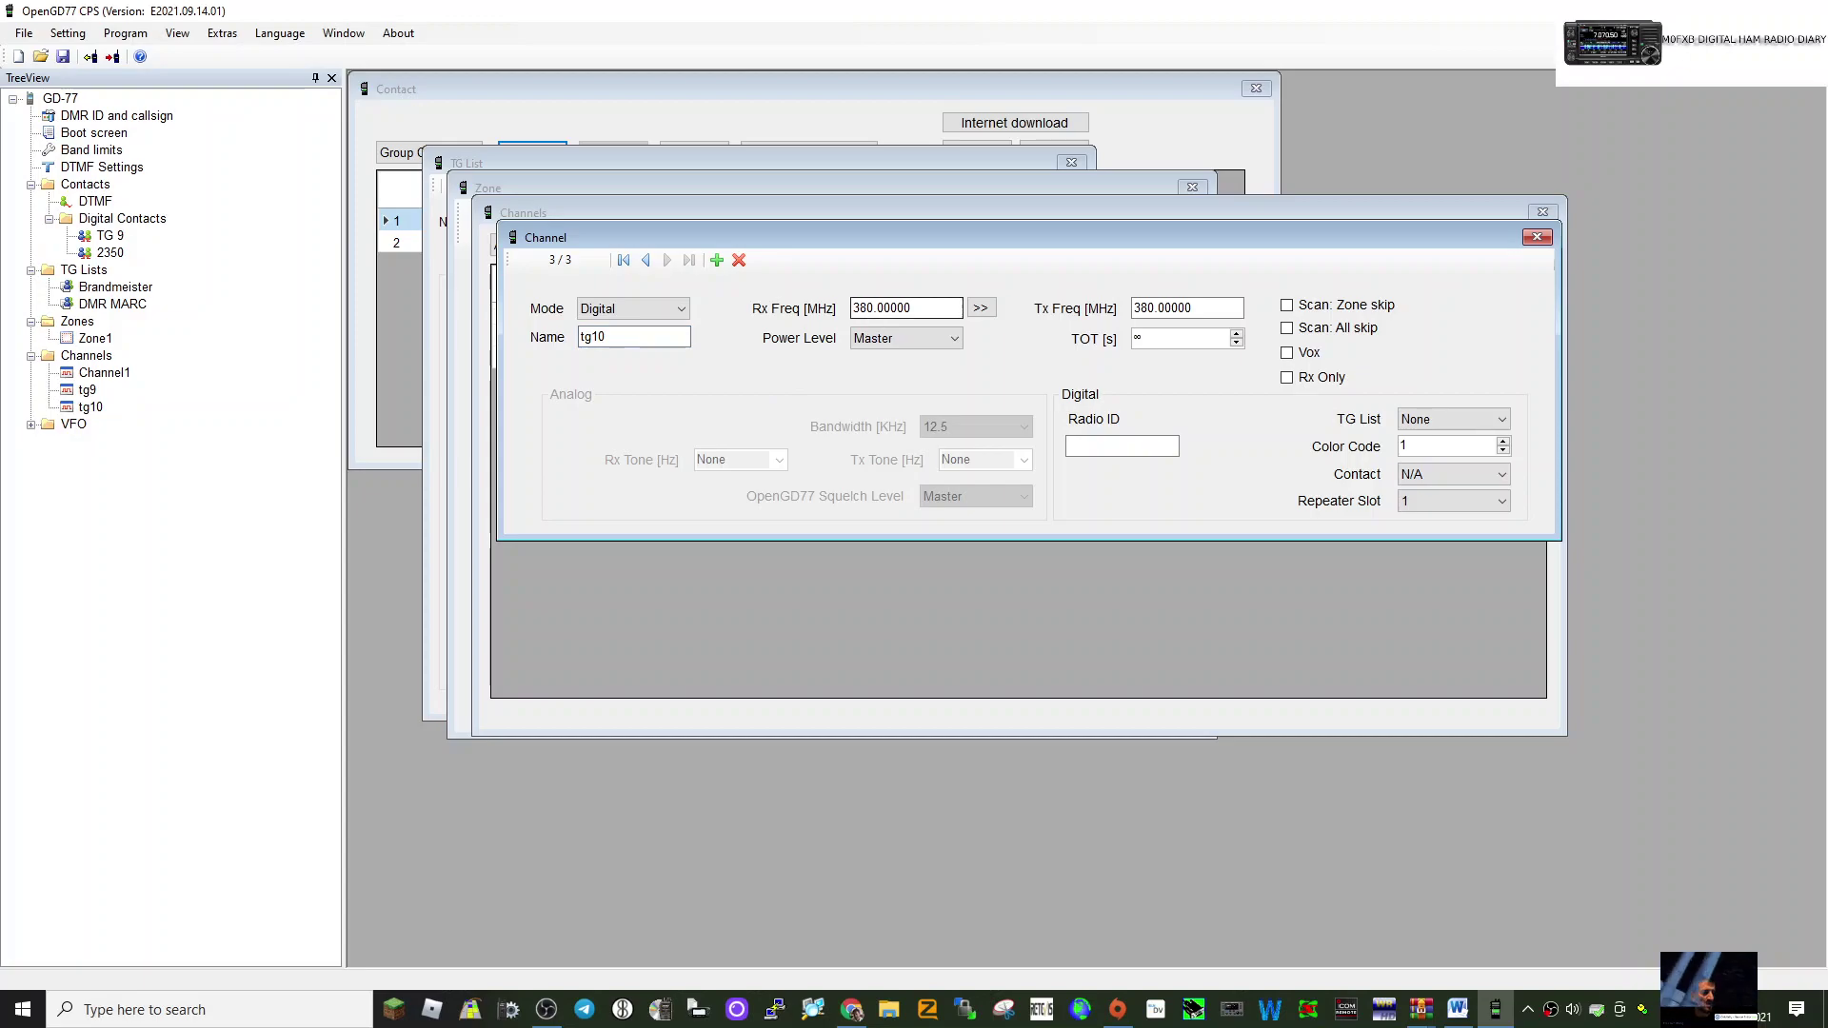
key("shift+Home")
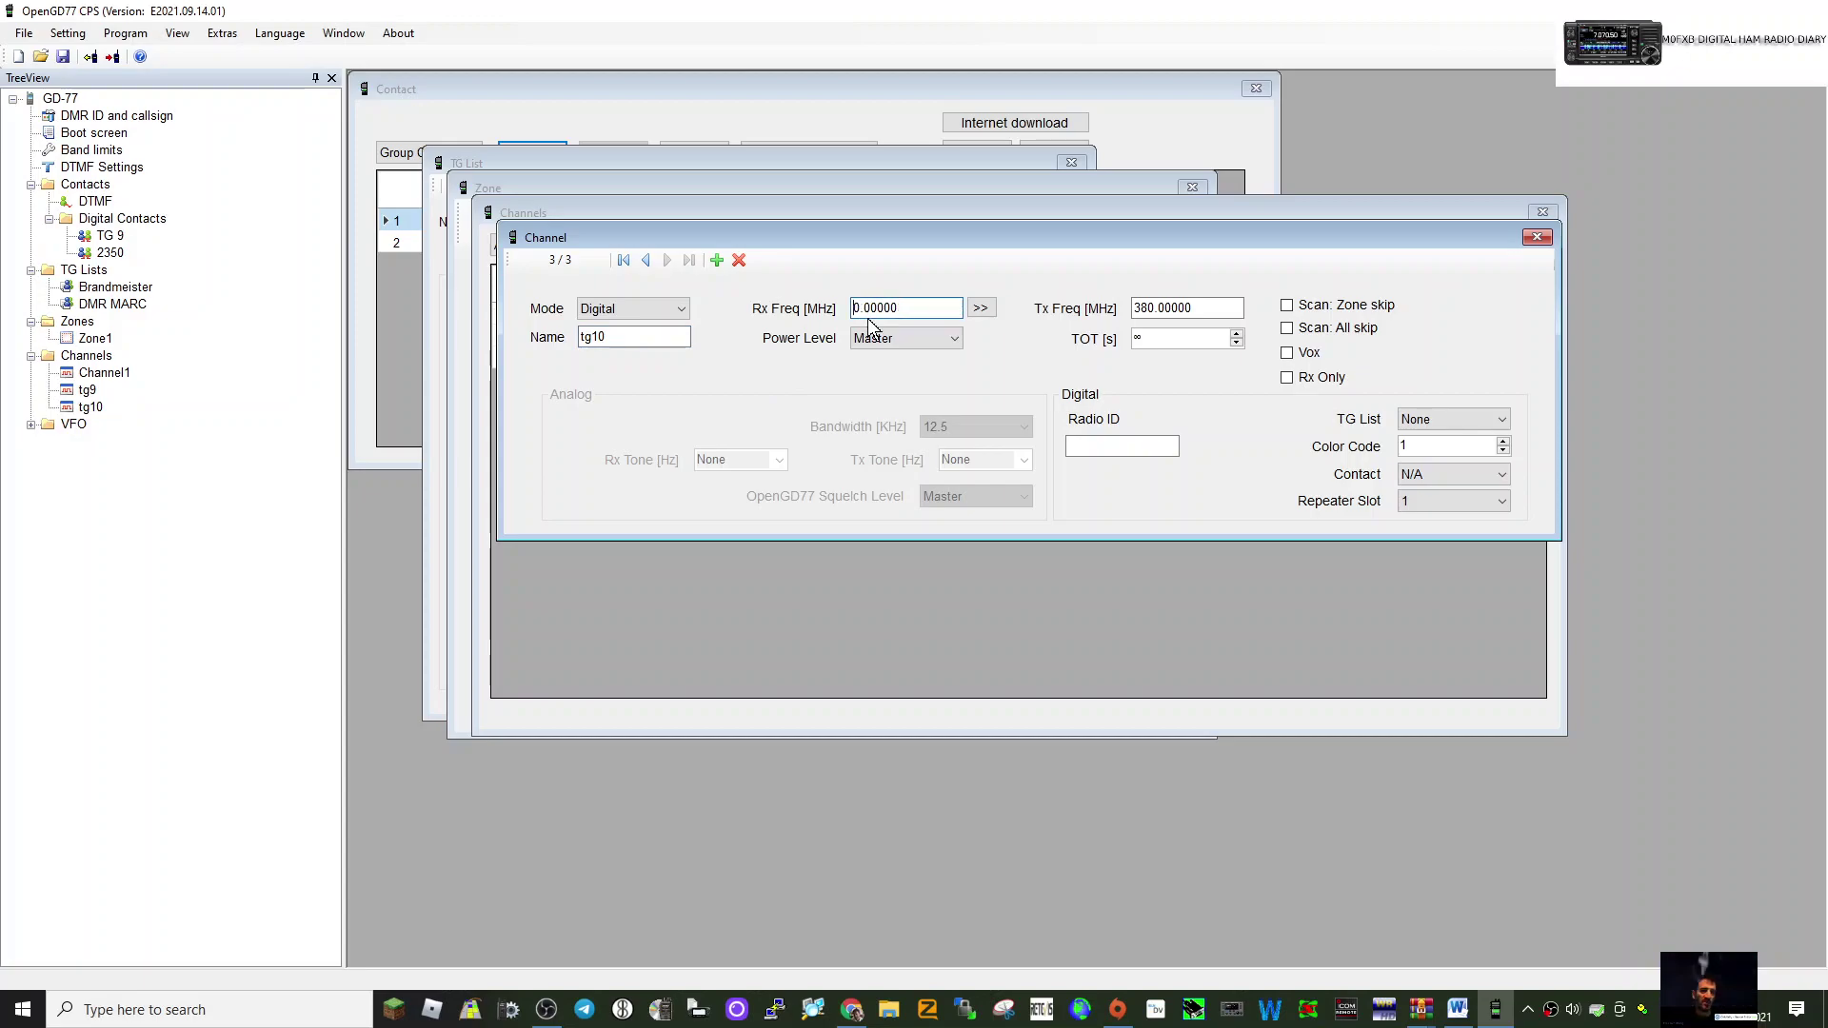
type("43")
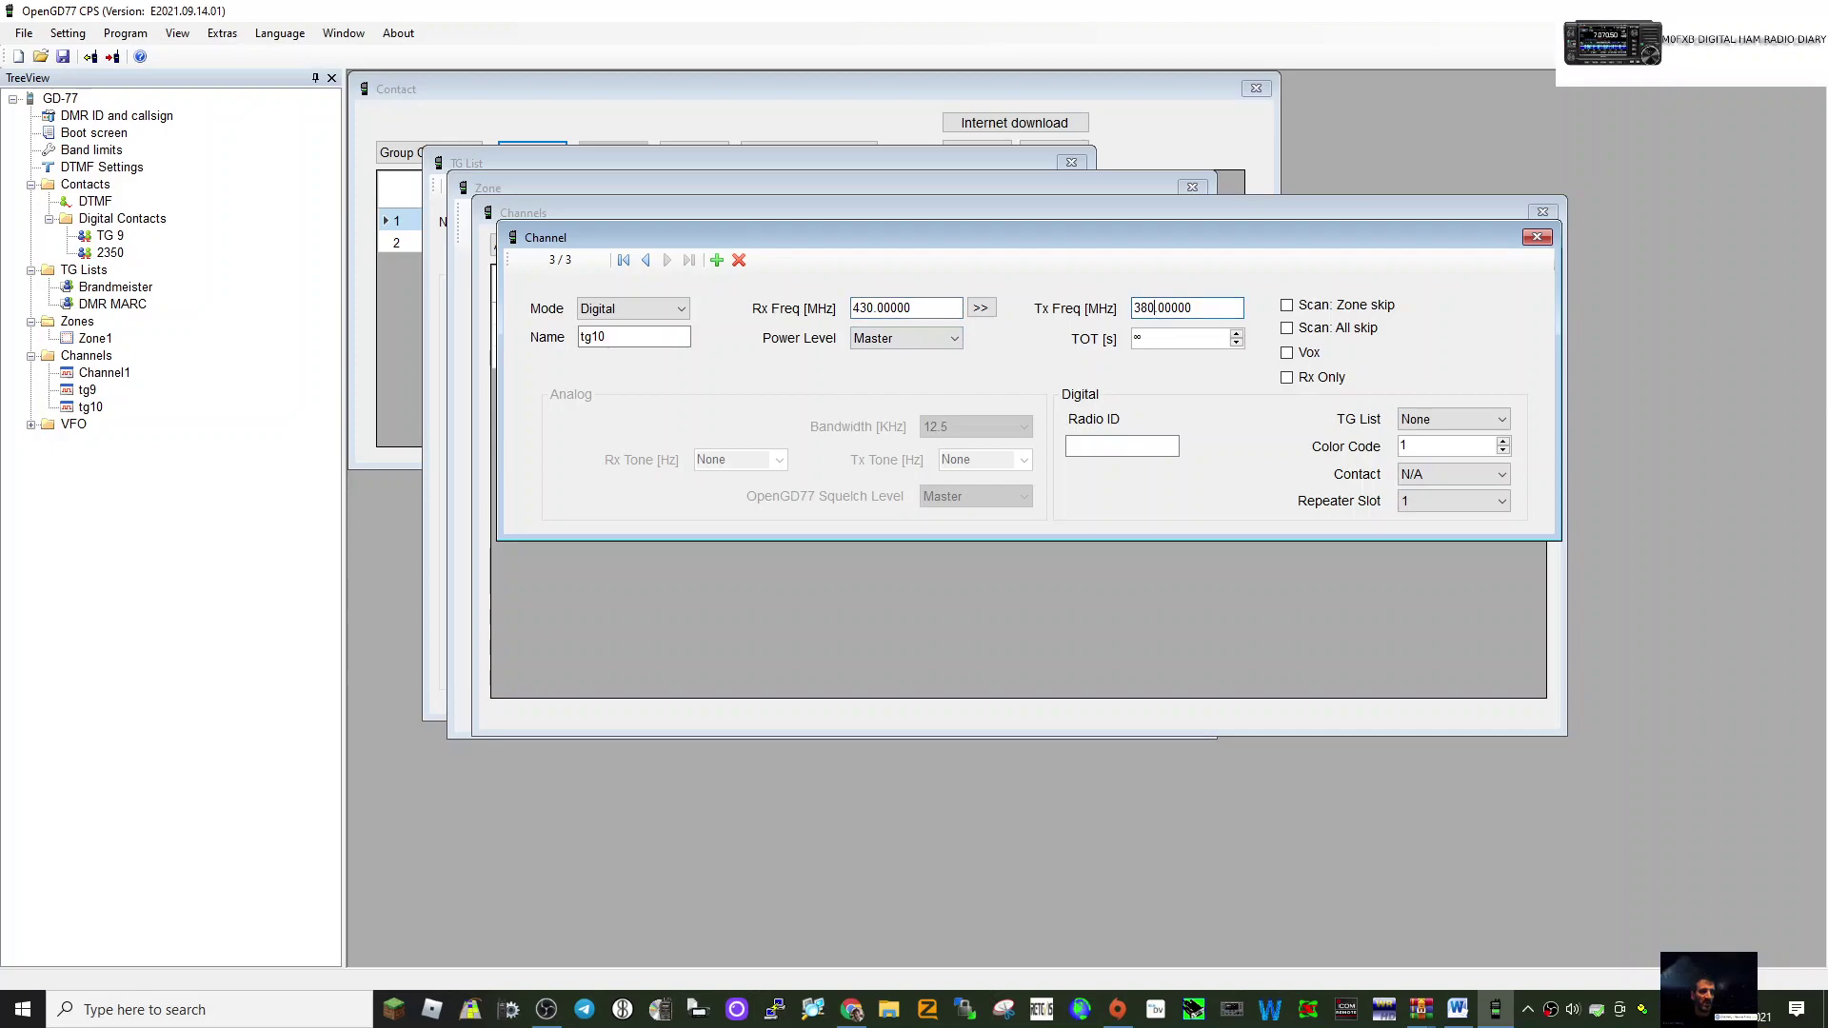
key("BackSpace")
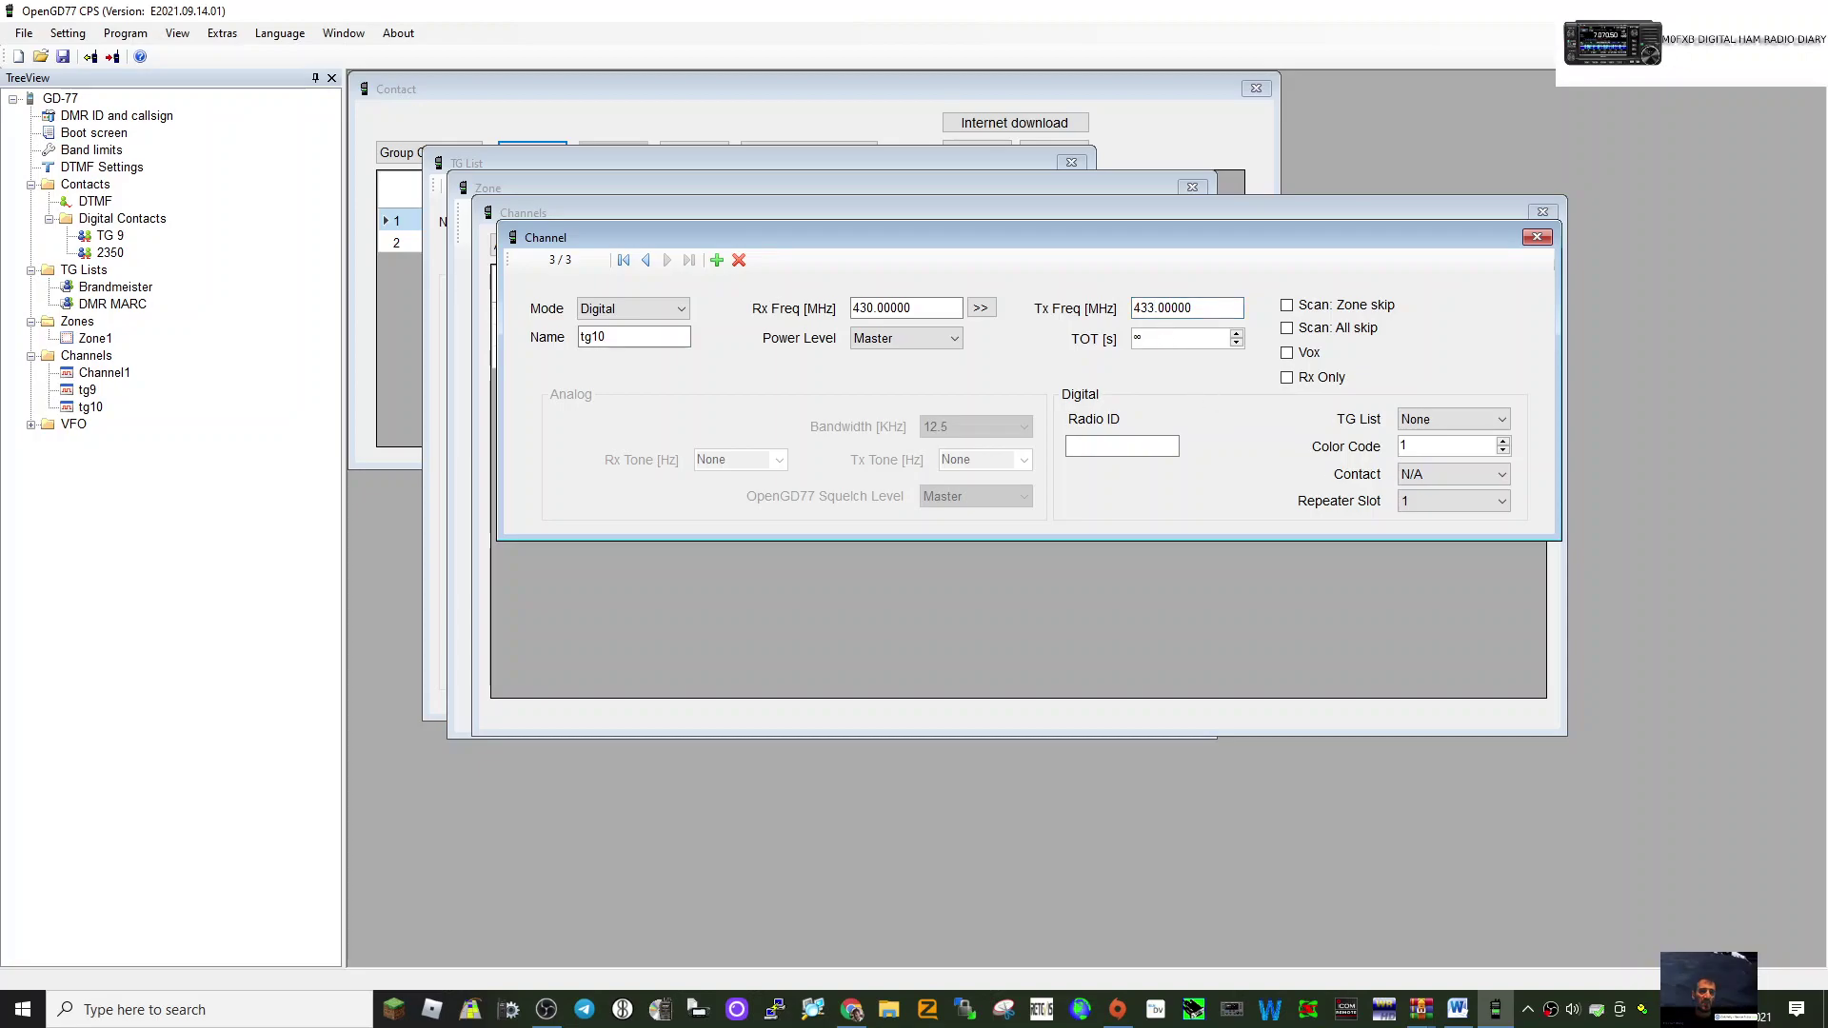
left_click(1493, 507)
left_click(1485, 461)
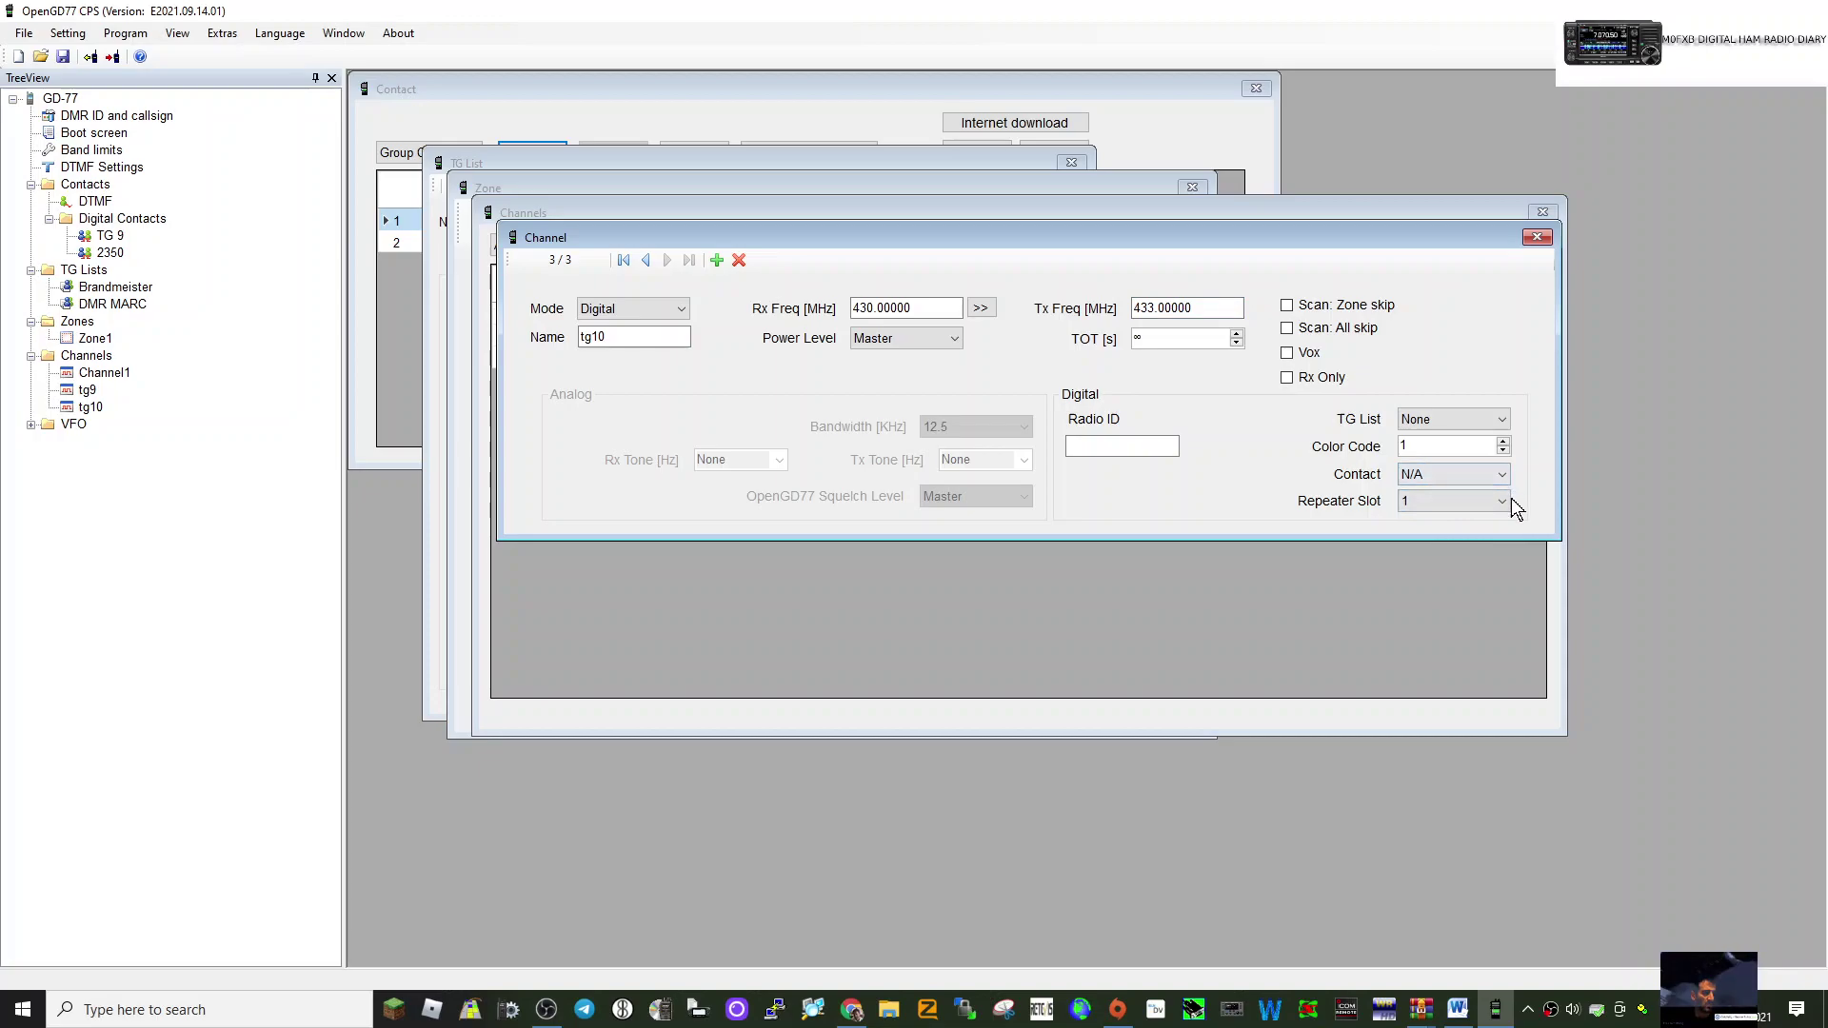
left_click(1497, 476)
left_click(1503, 479)
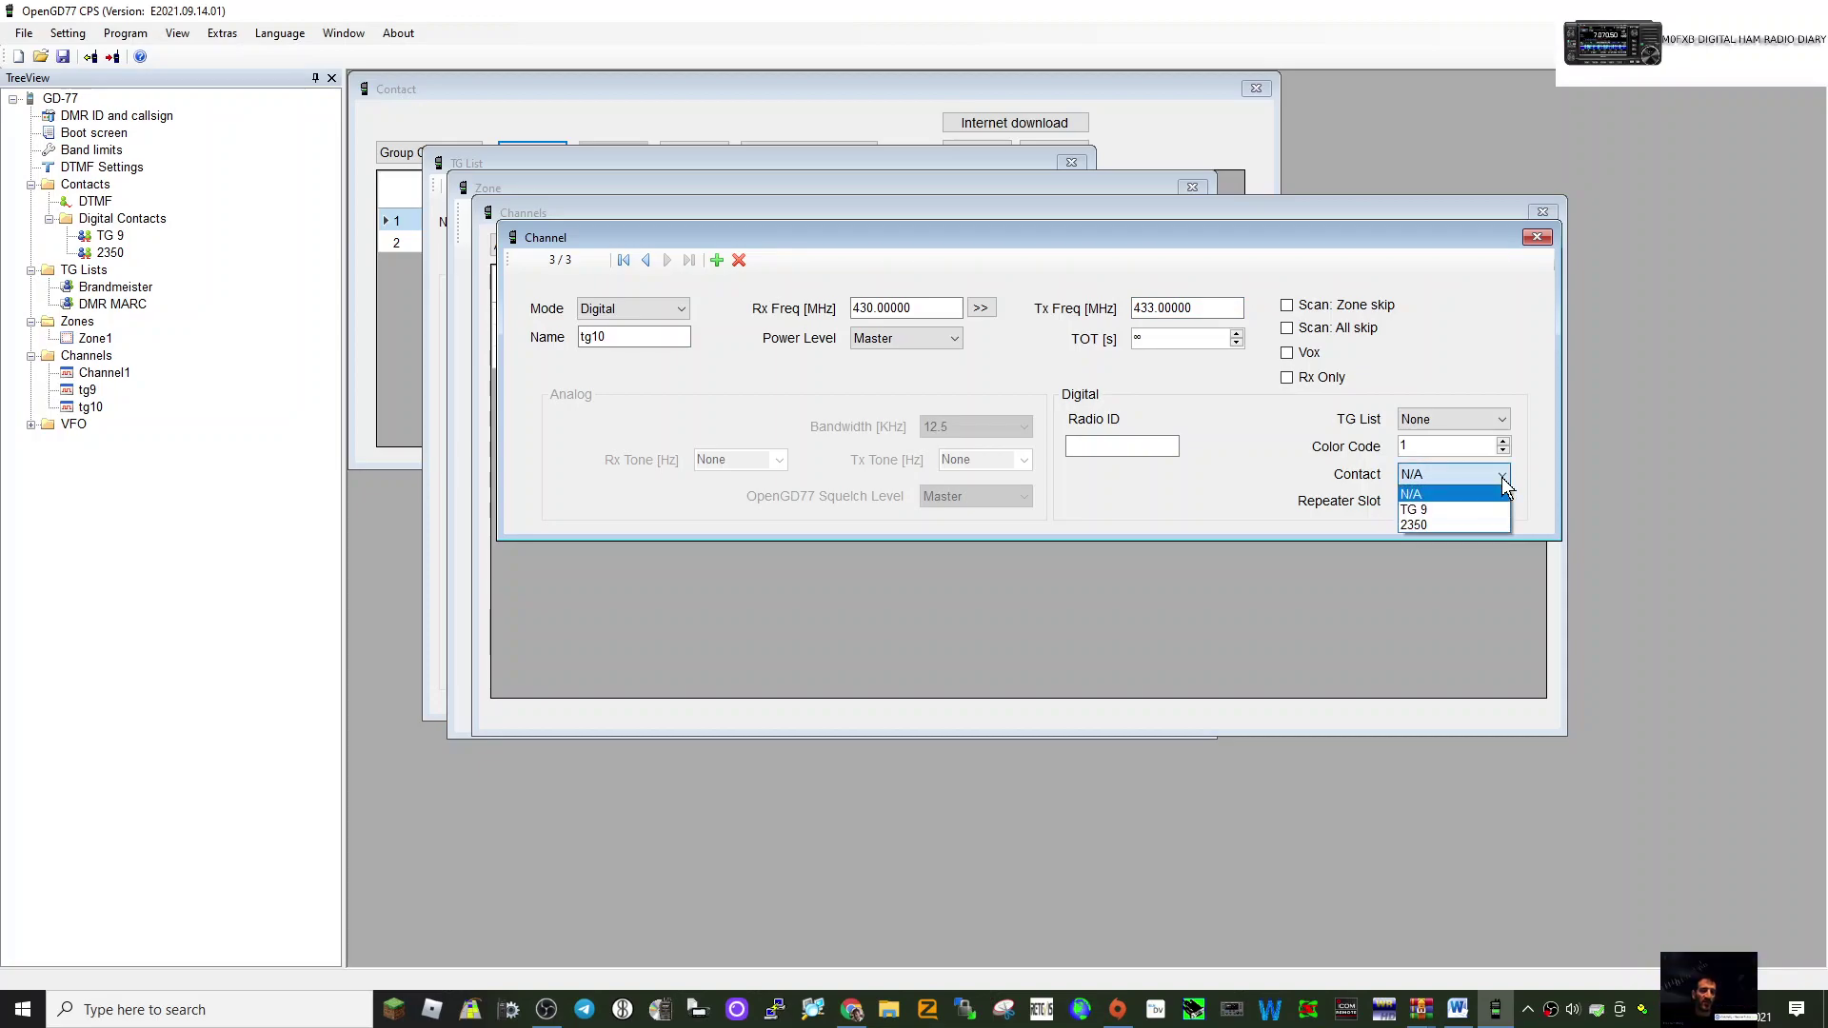
left_click(1454, 511)
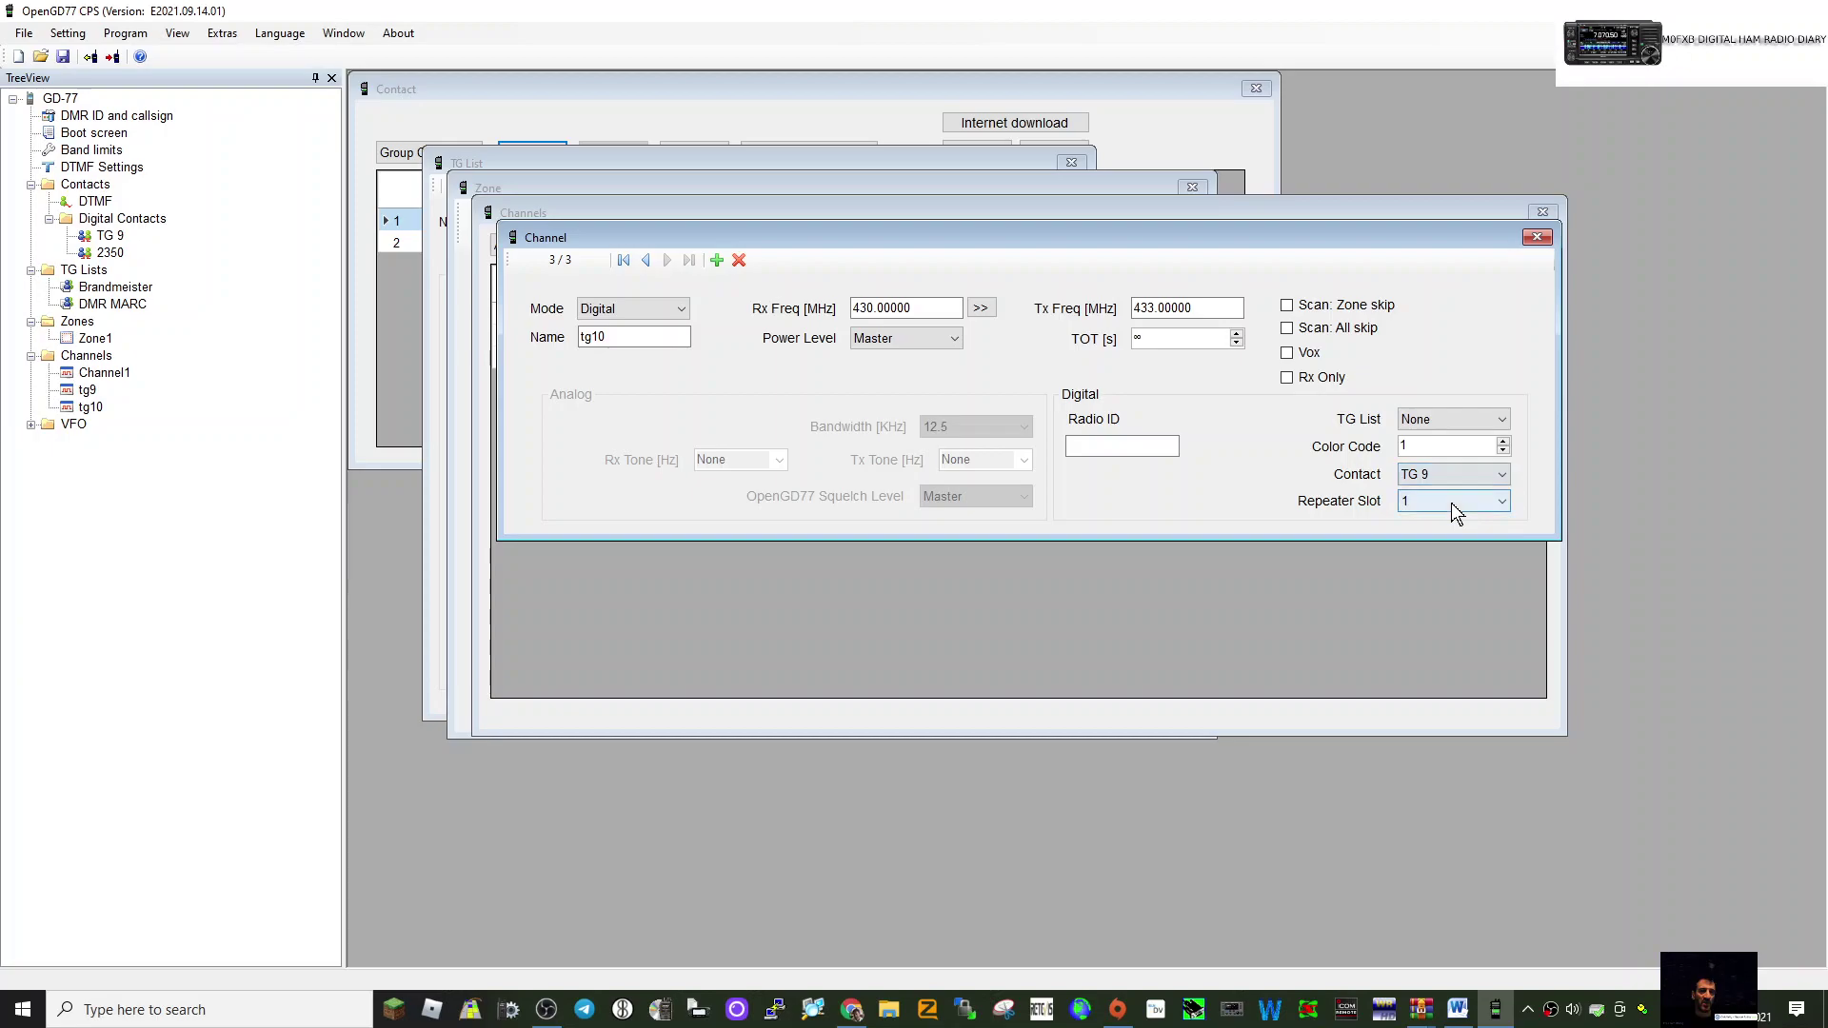
Step: Close the tg10, Channels, Zone and TG list editors, then briefly check Channel1's settings
left_click(1537, 237)
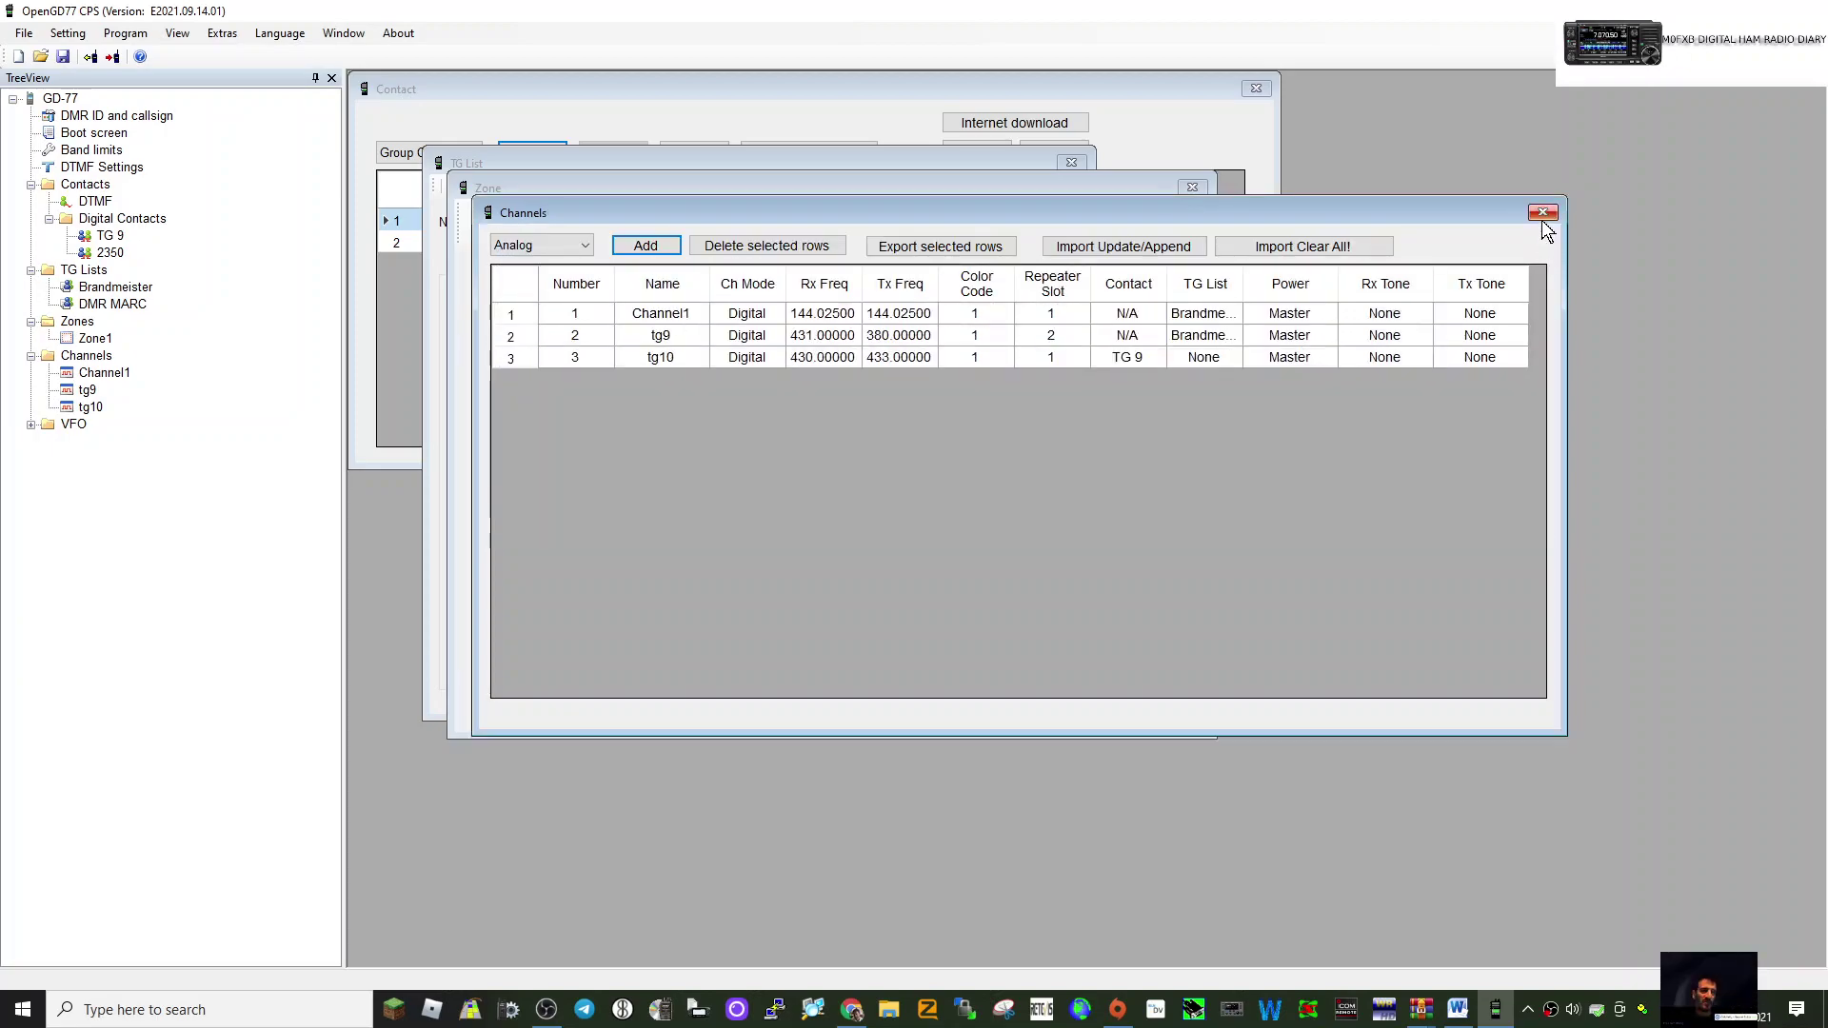
left_click(1542, 214)
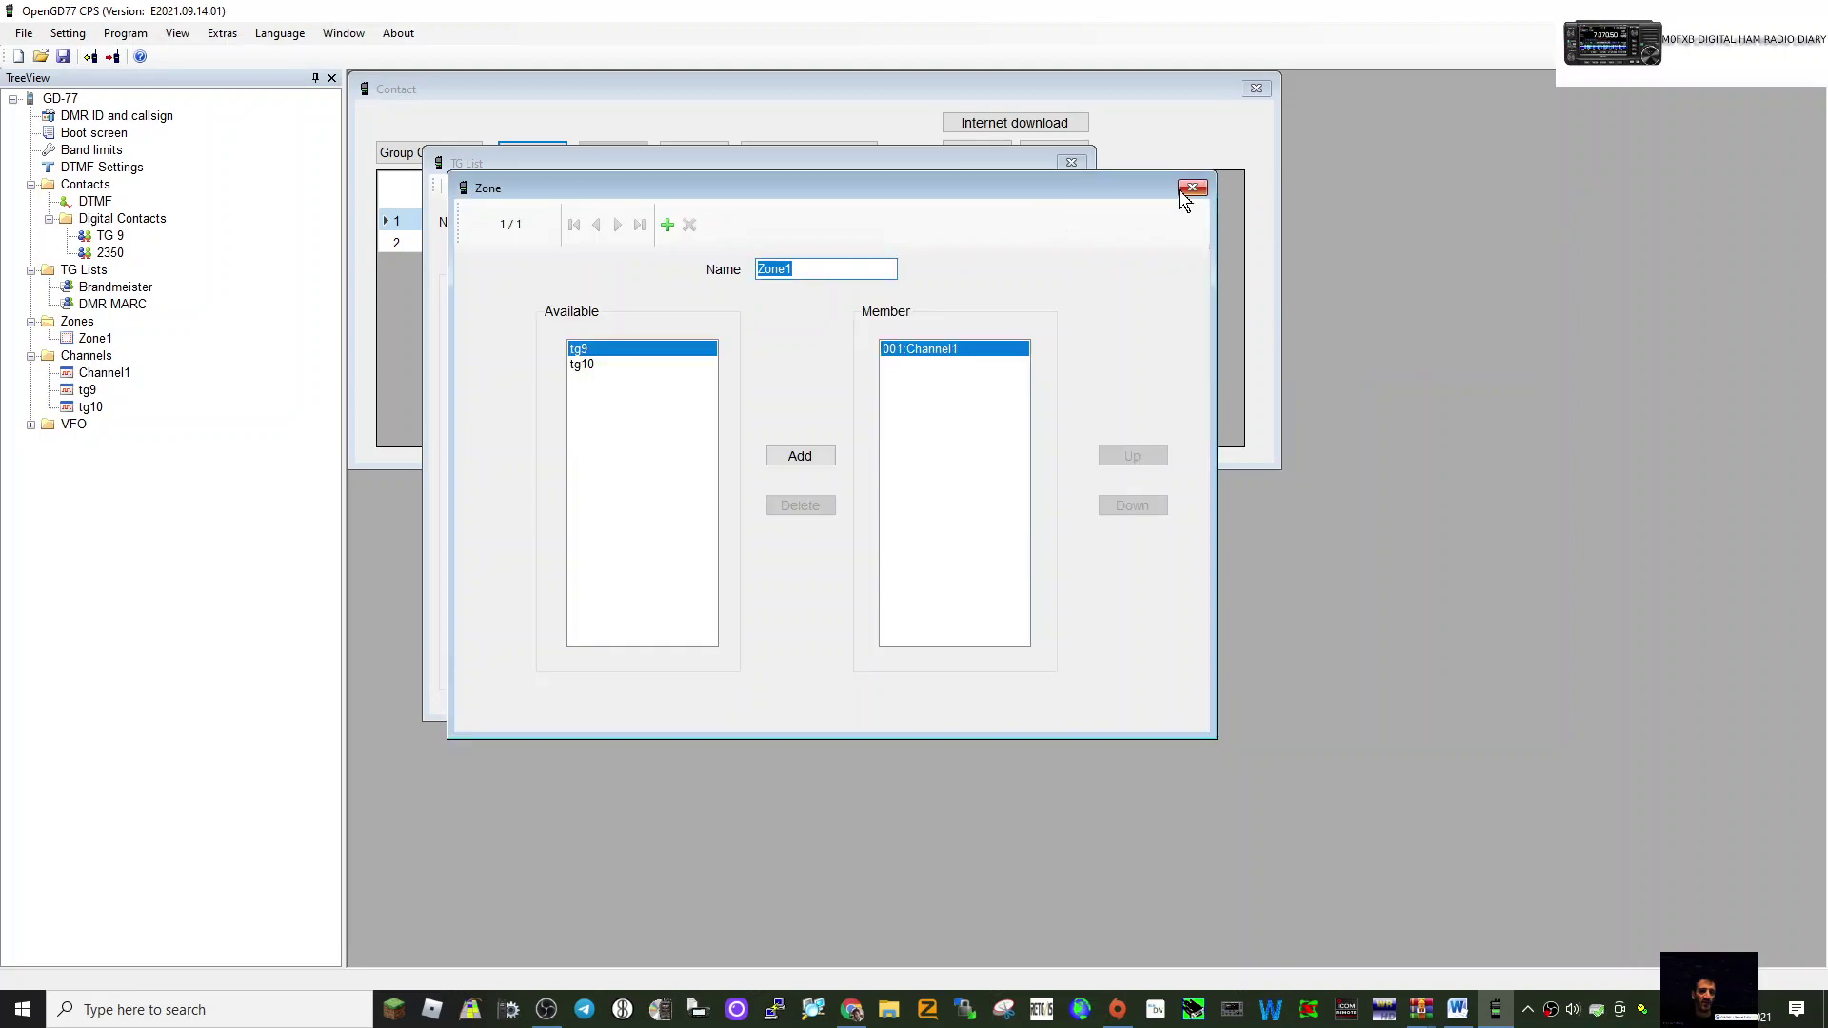
left_click(1191, 187)
left_click(1071, 162)
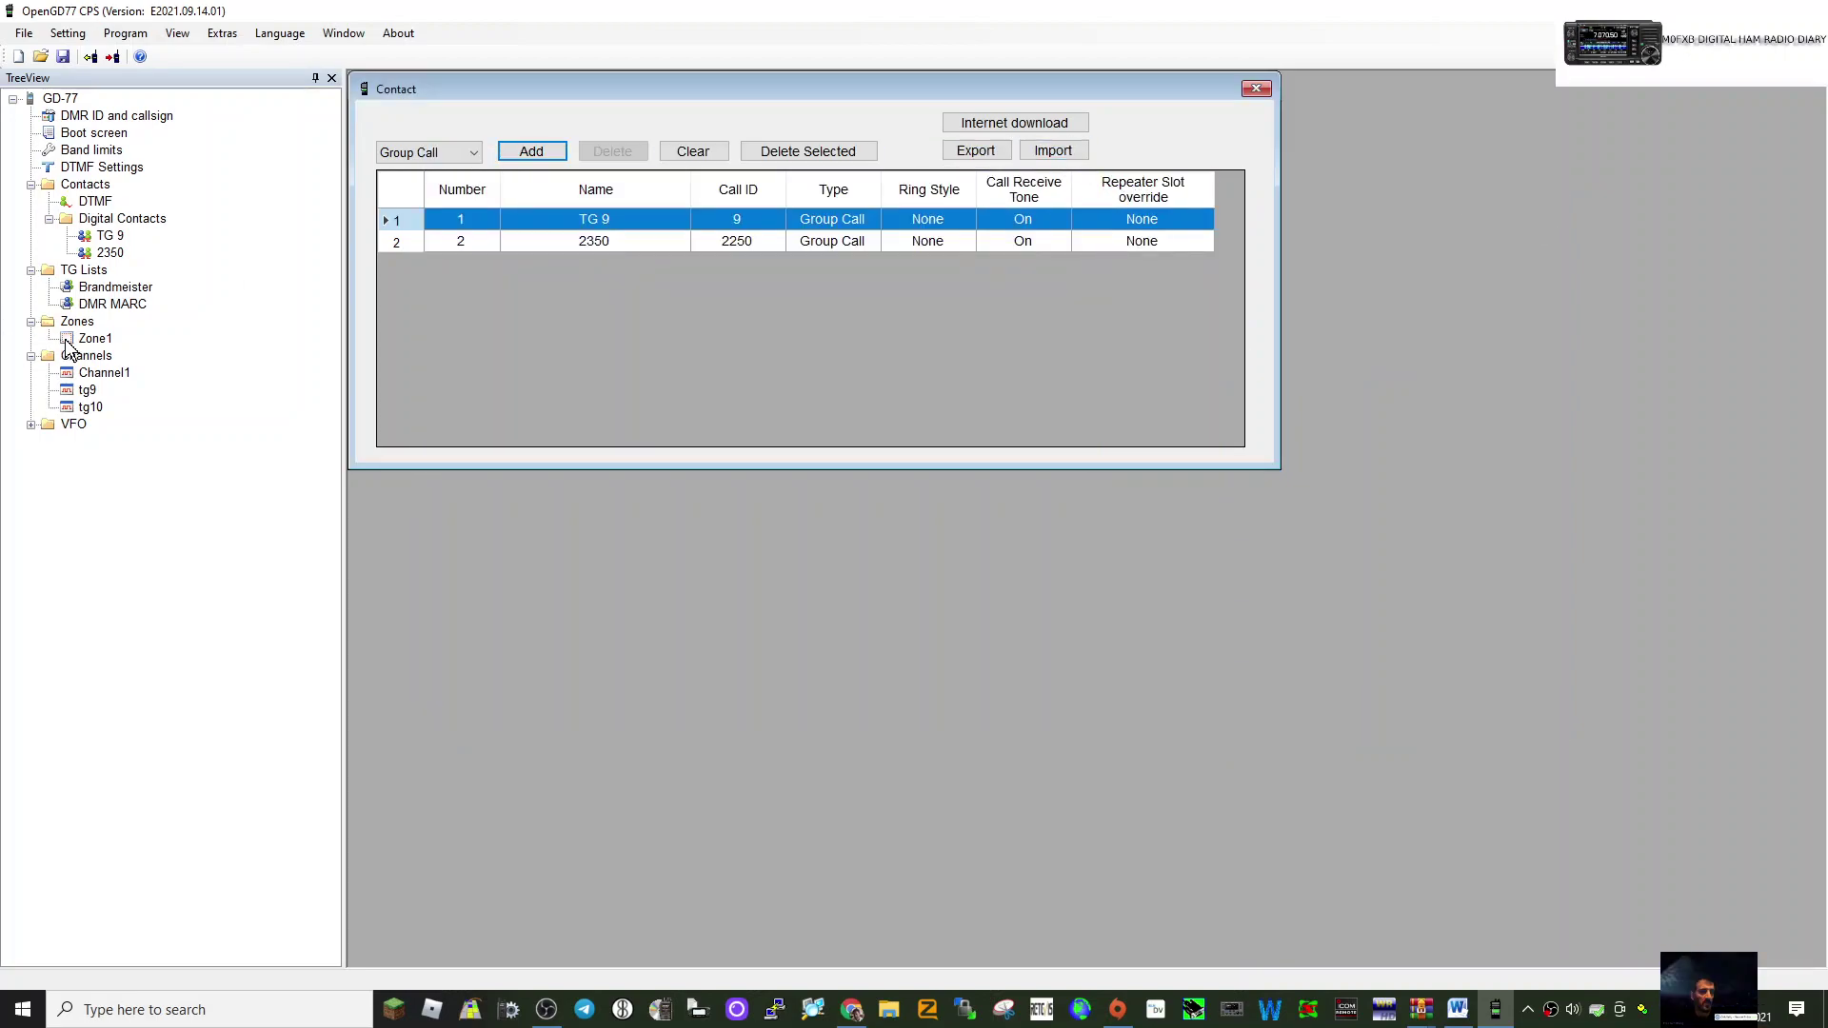
left_click(99, 372)
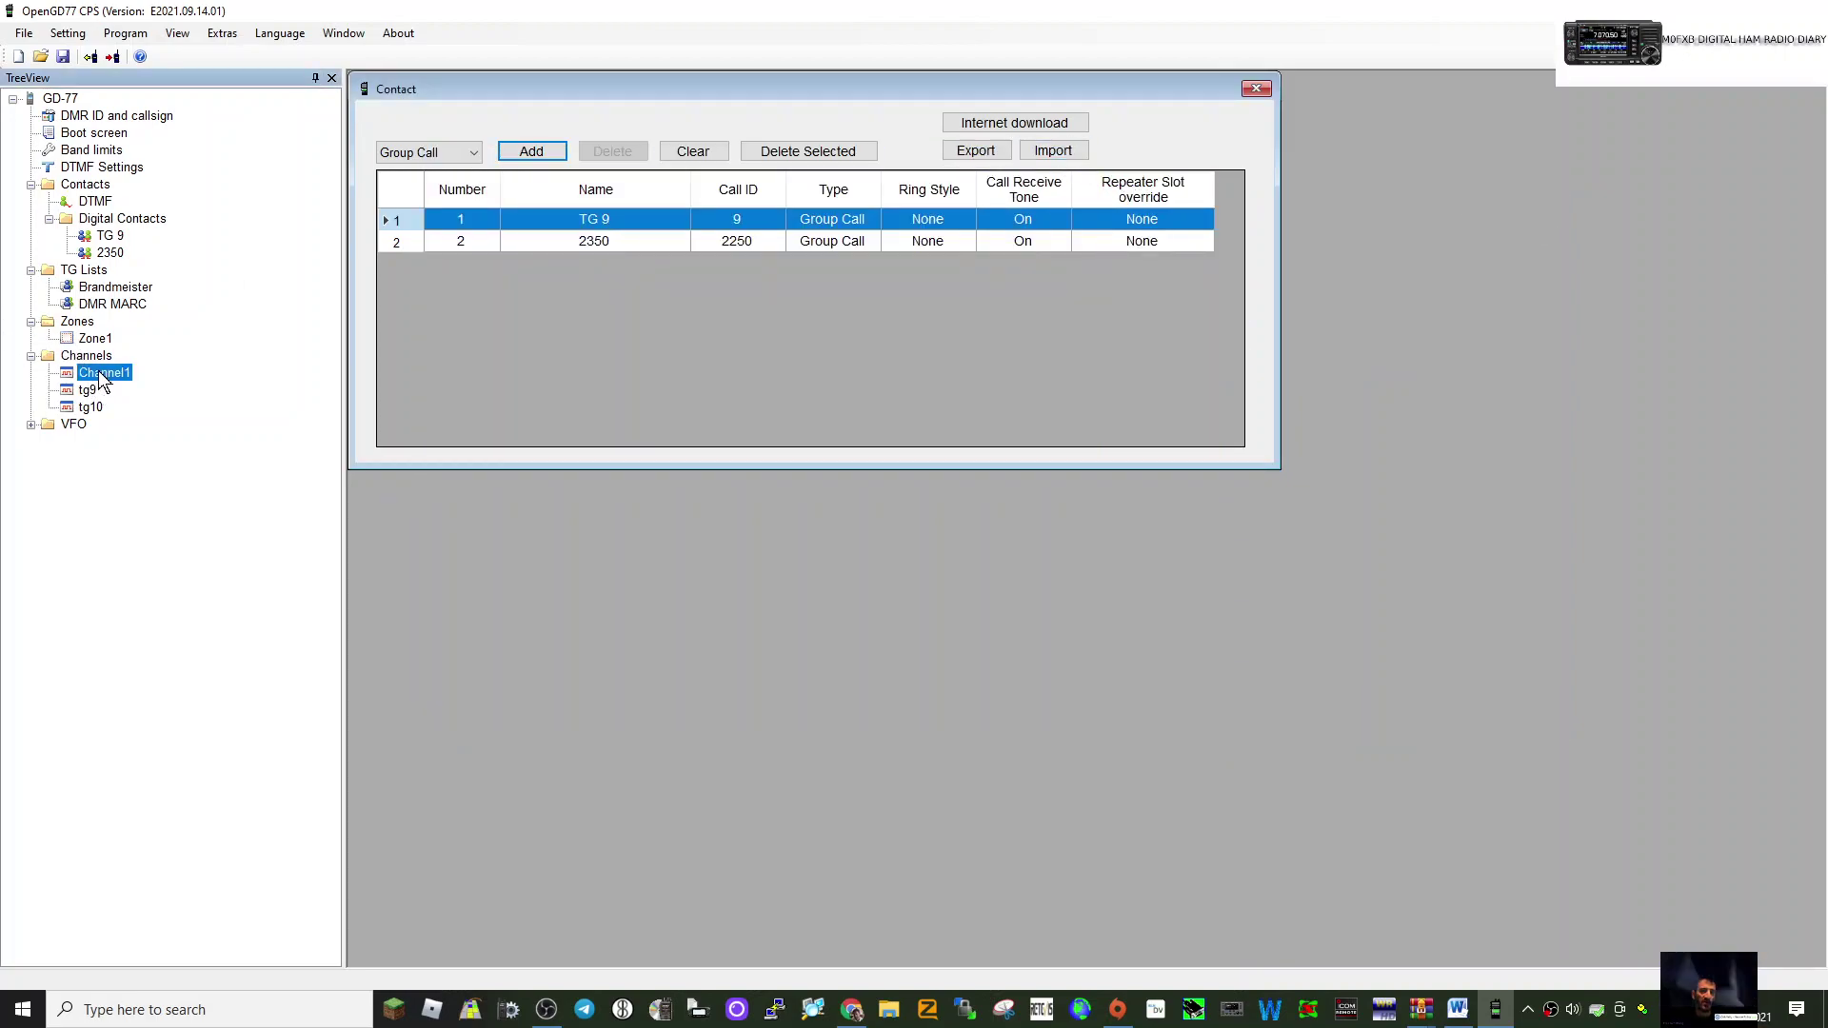
double_click(99, 372)
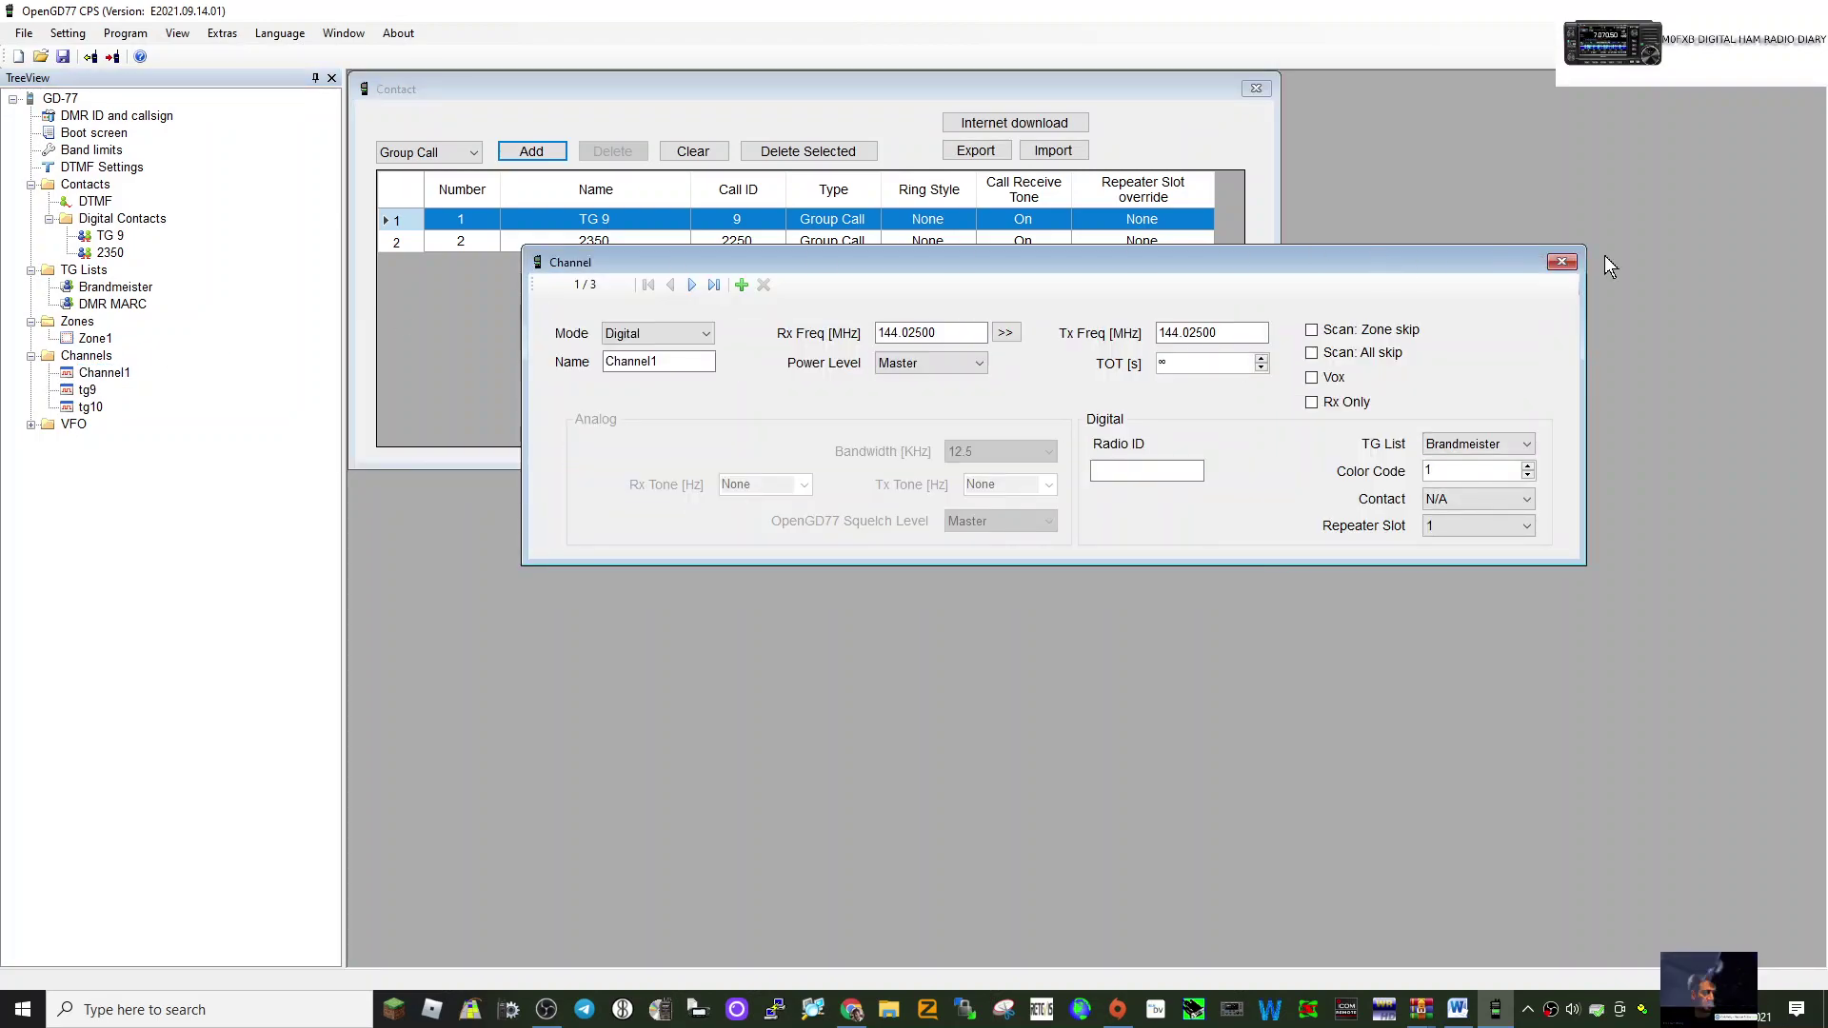
left_click(1562, 262)
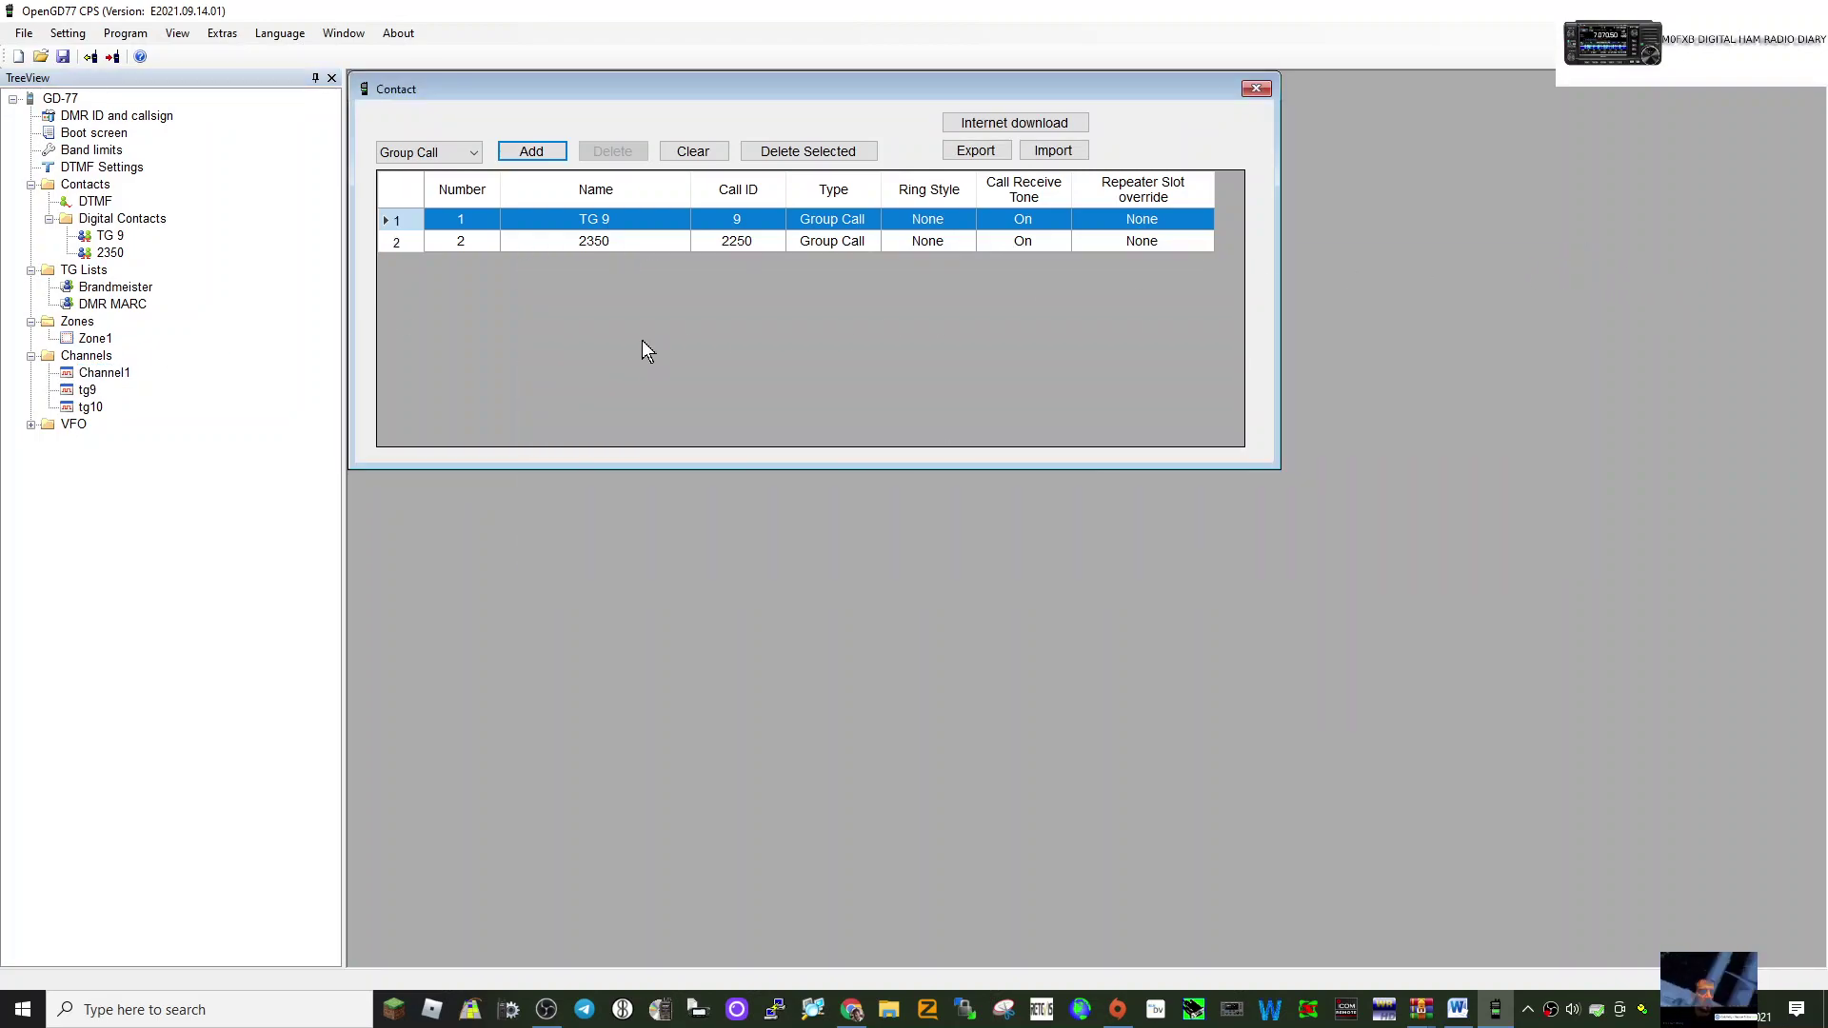
Step: Add tg10 as a member of Zone1 and close the zone editor
double_click(99, 340)
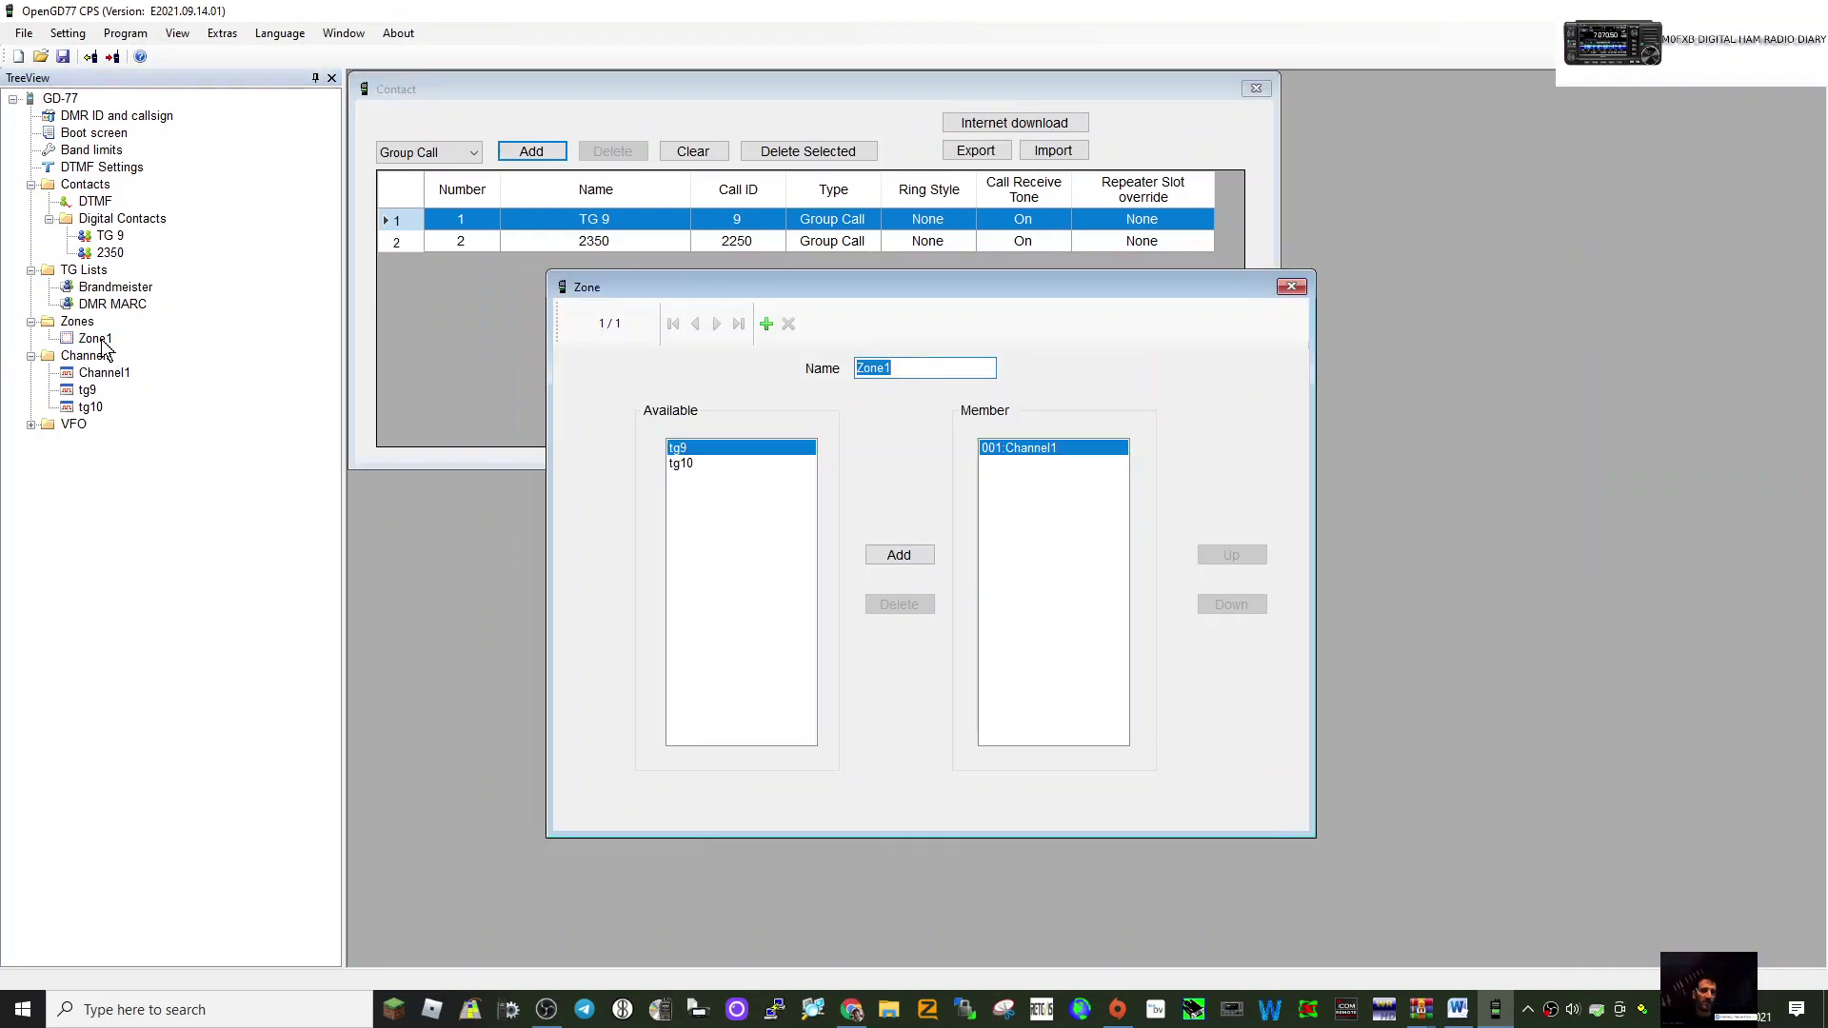
left_click(683, 466)
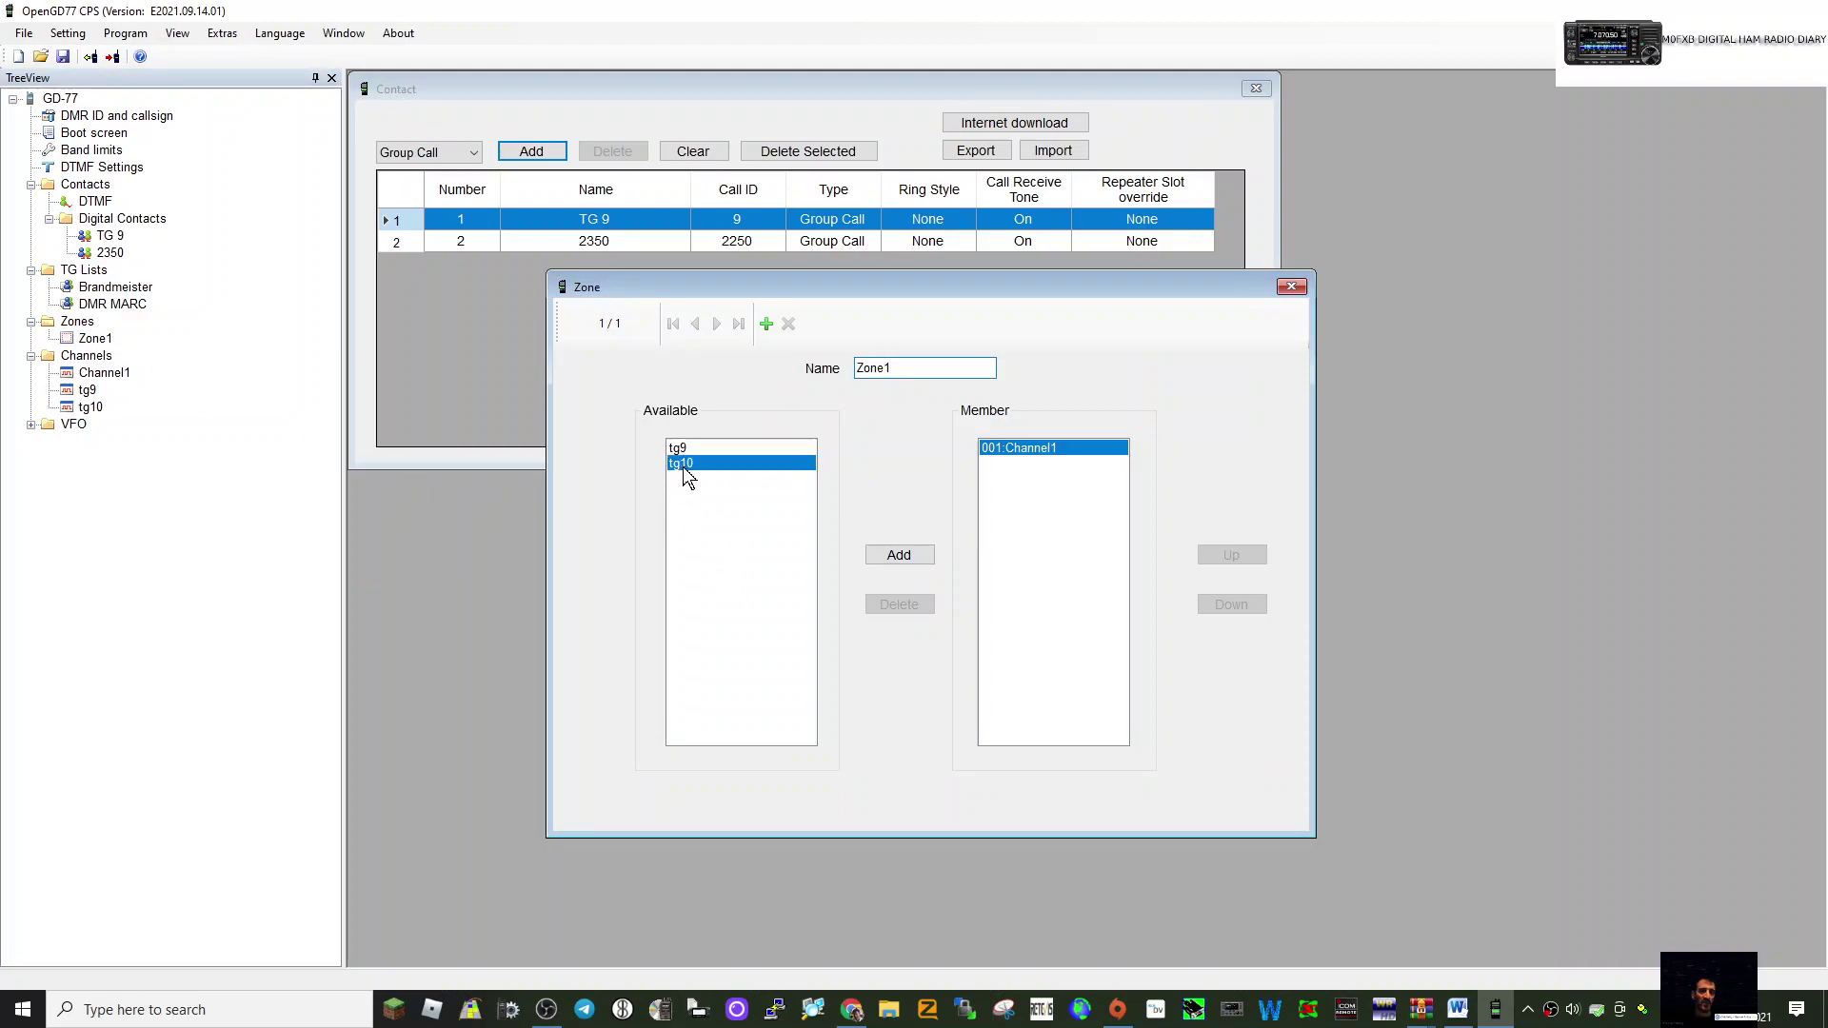
left_click(919, 560)
left_click(1291, 287)
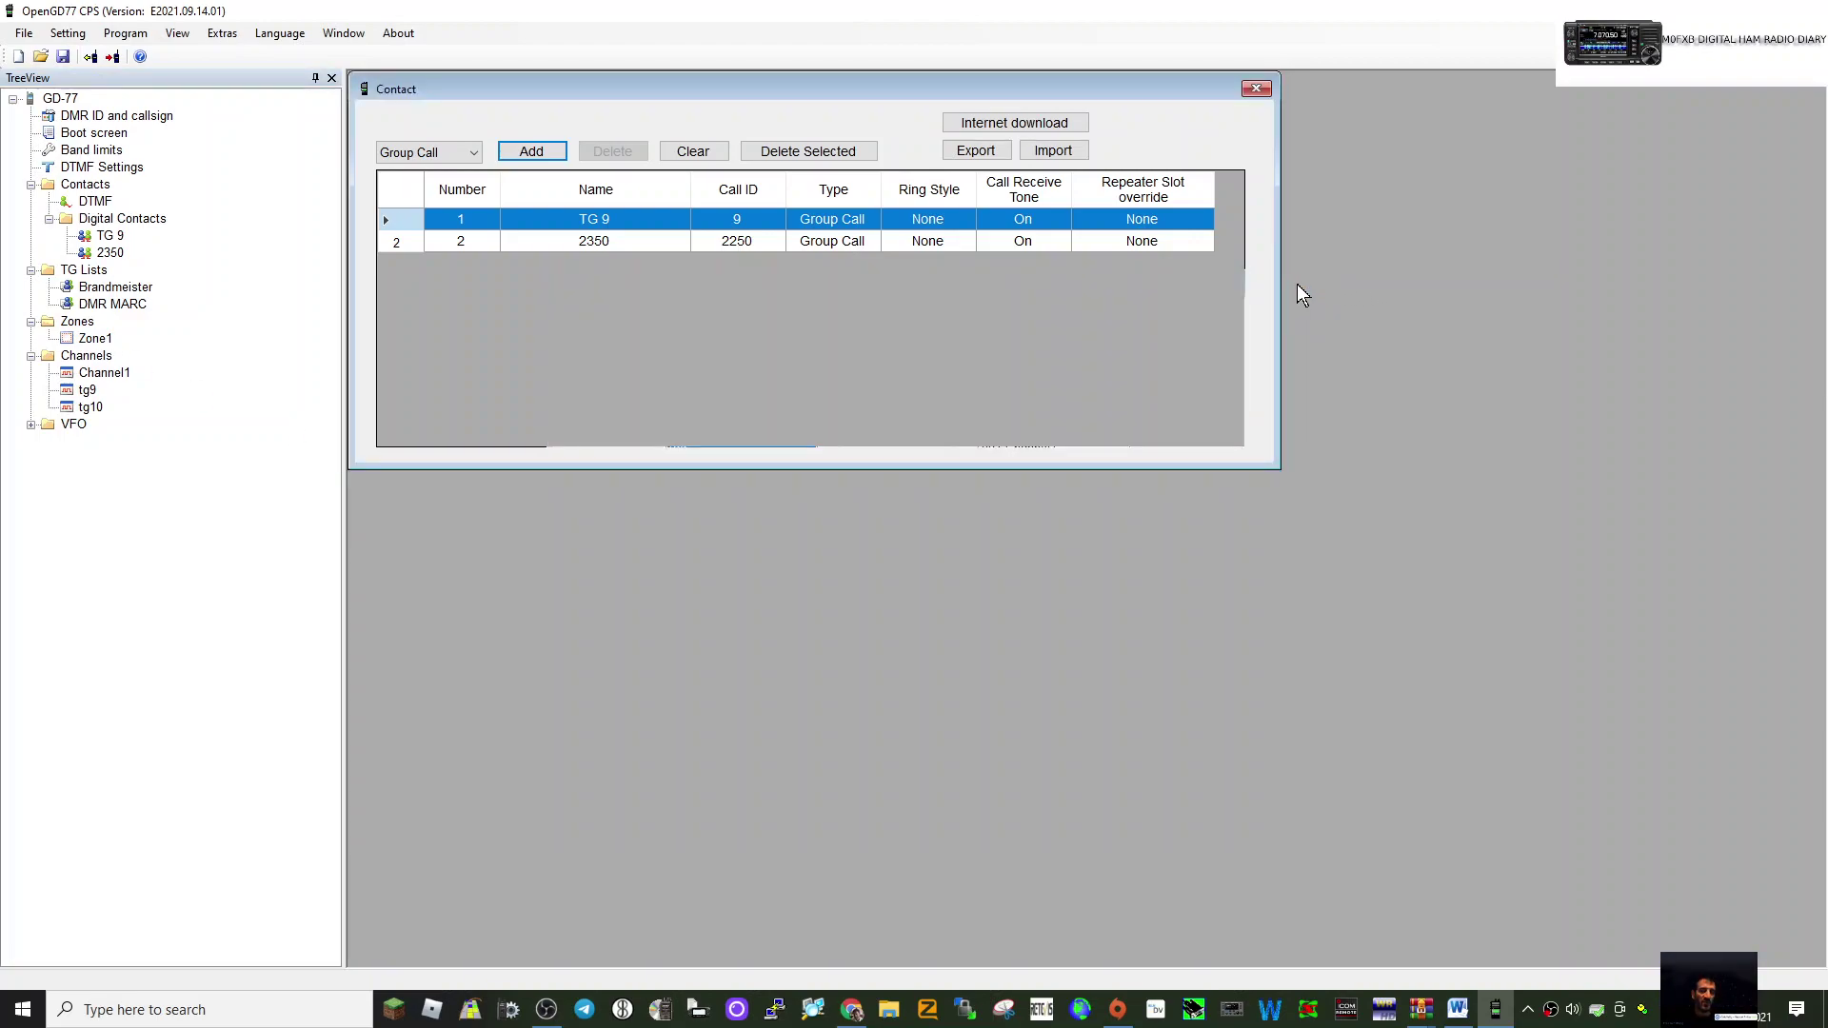
Step: Close the contact list, glance at the Setting menu, and show the Program menu's Read/Write options
left_click(1257, 89)
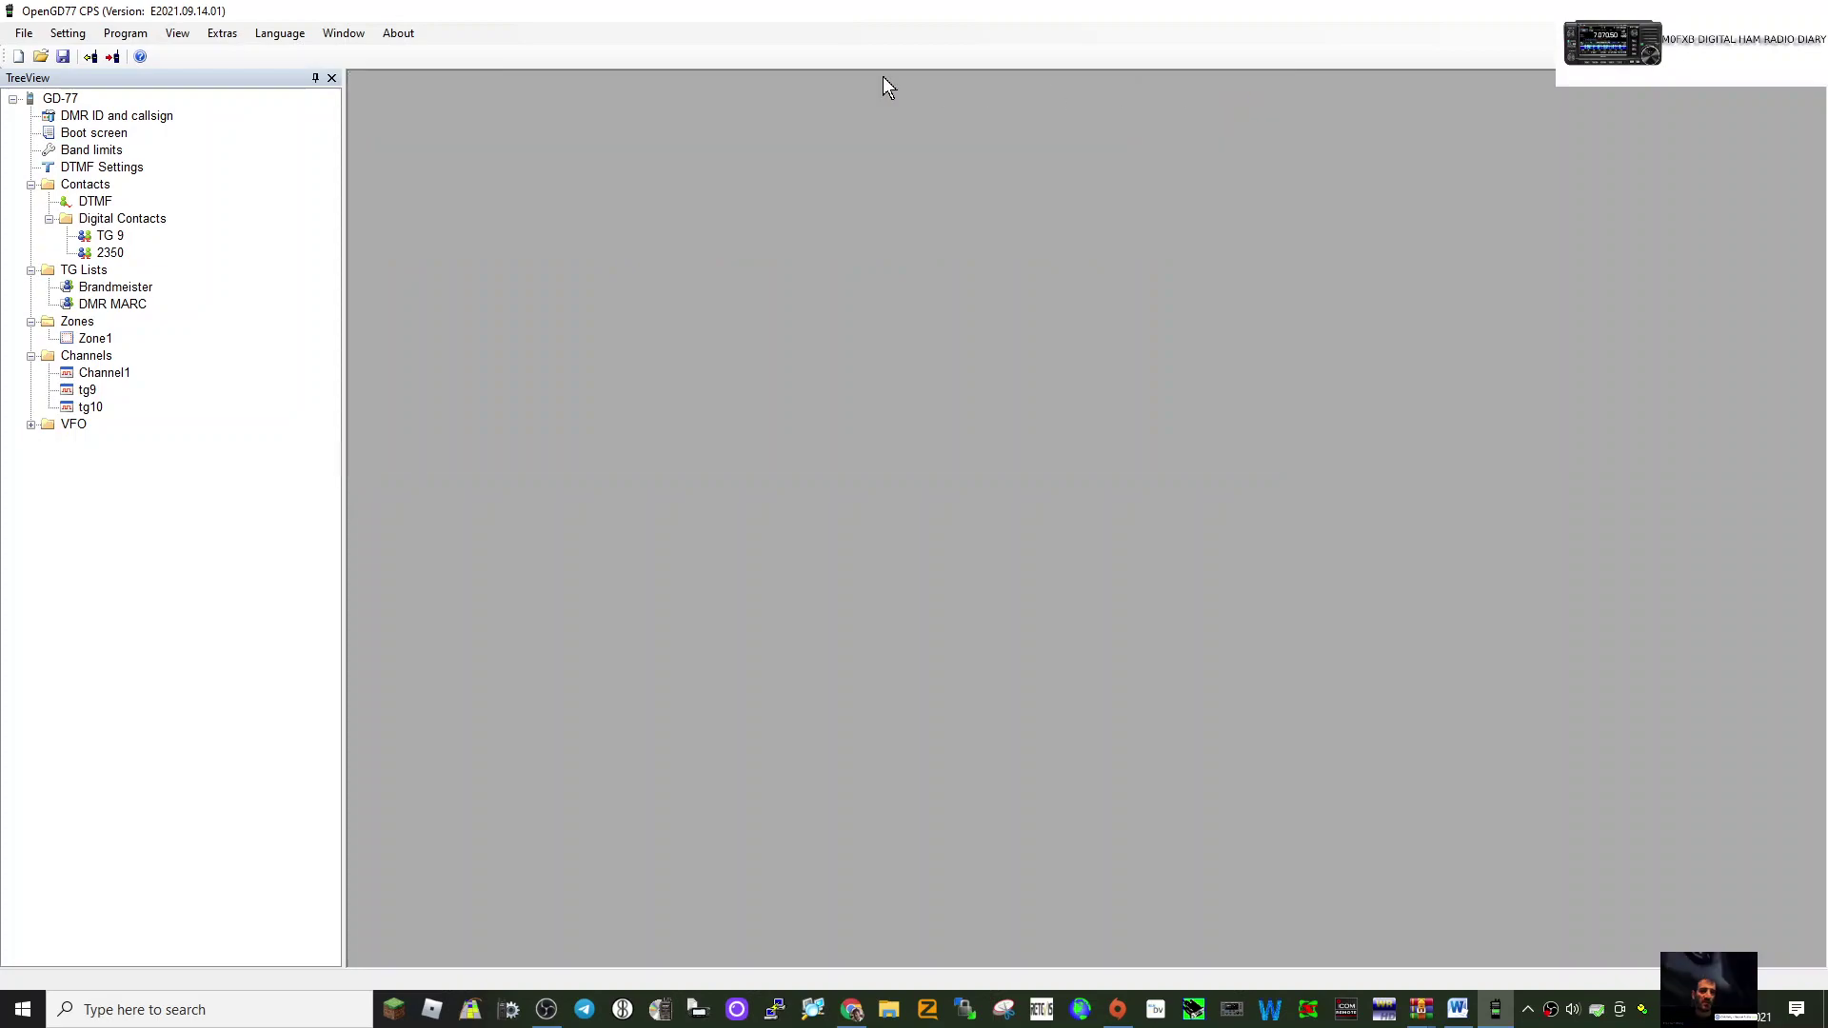
left_click(67, 33)
left_click(291, 267)
left_click(125, 33)
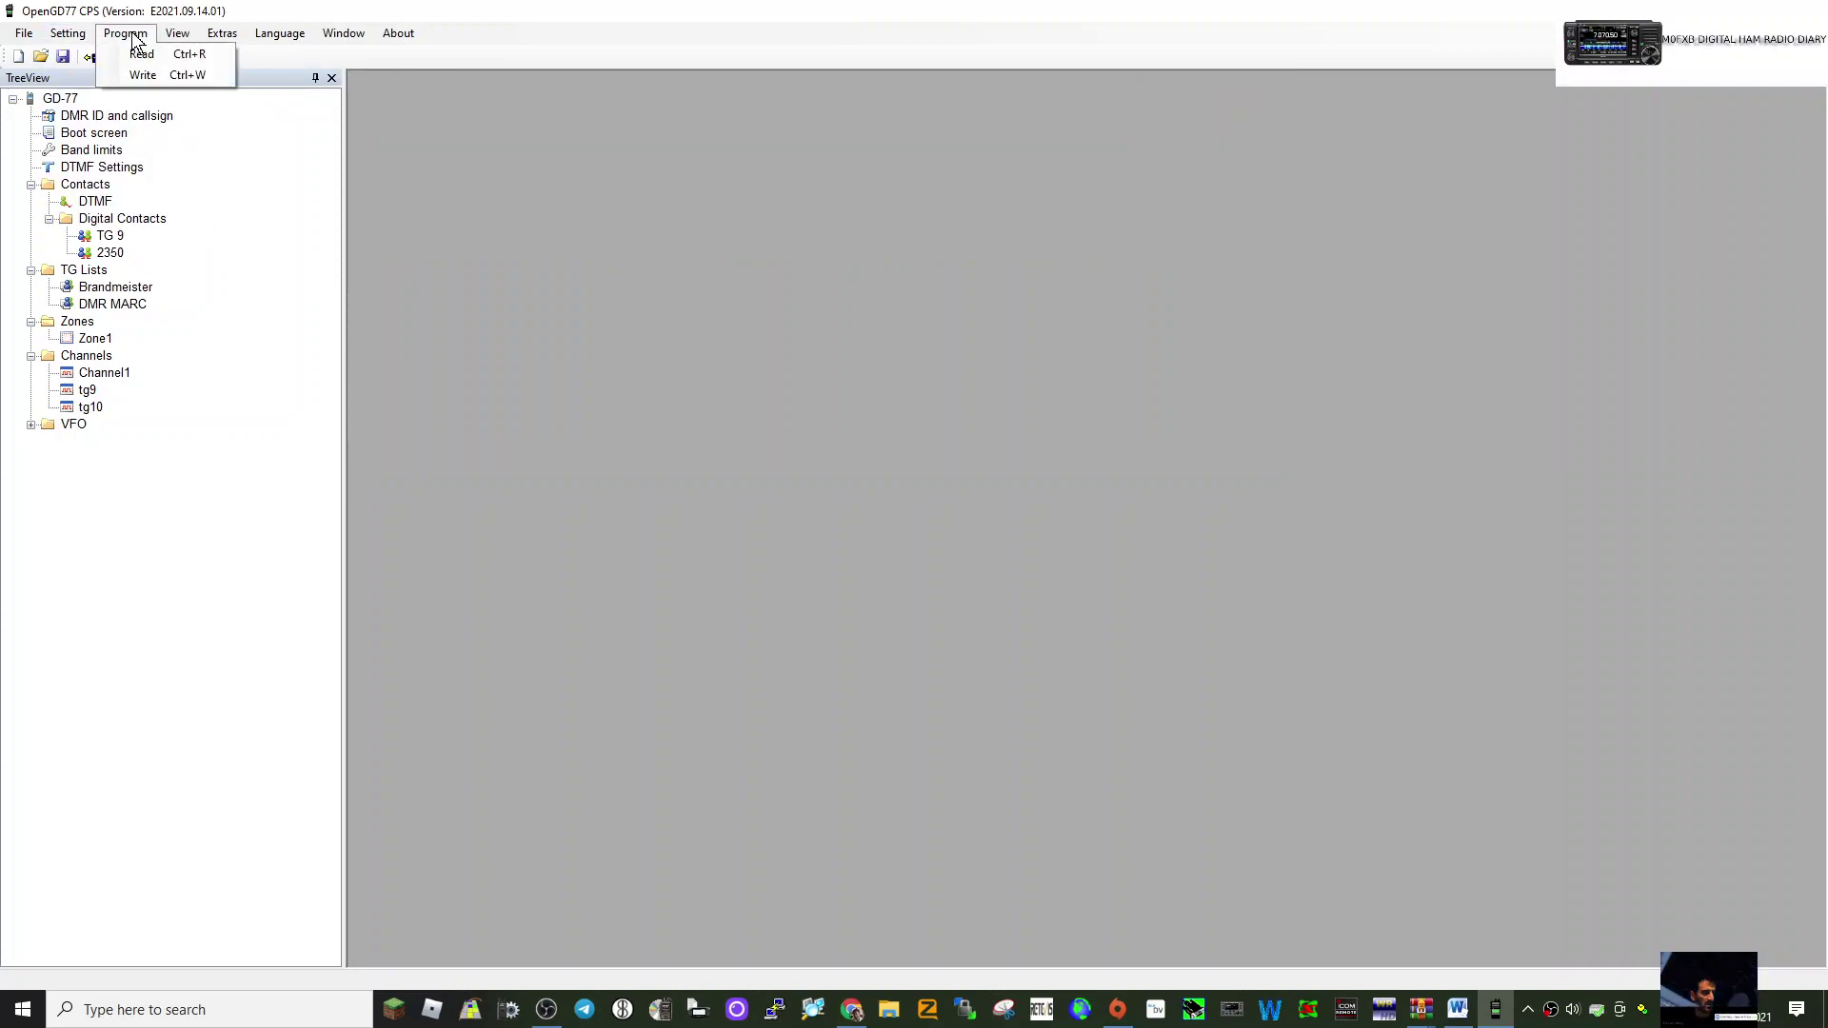
left_click(125, 34)
left_click(125, 33)
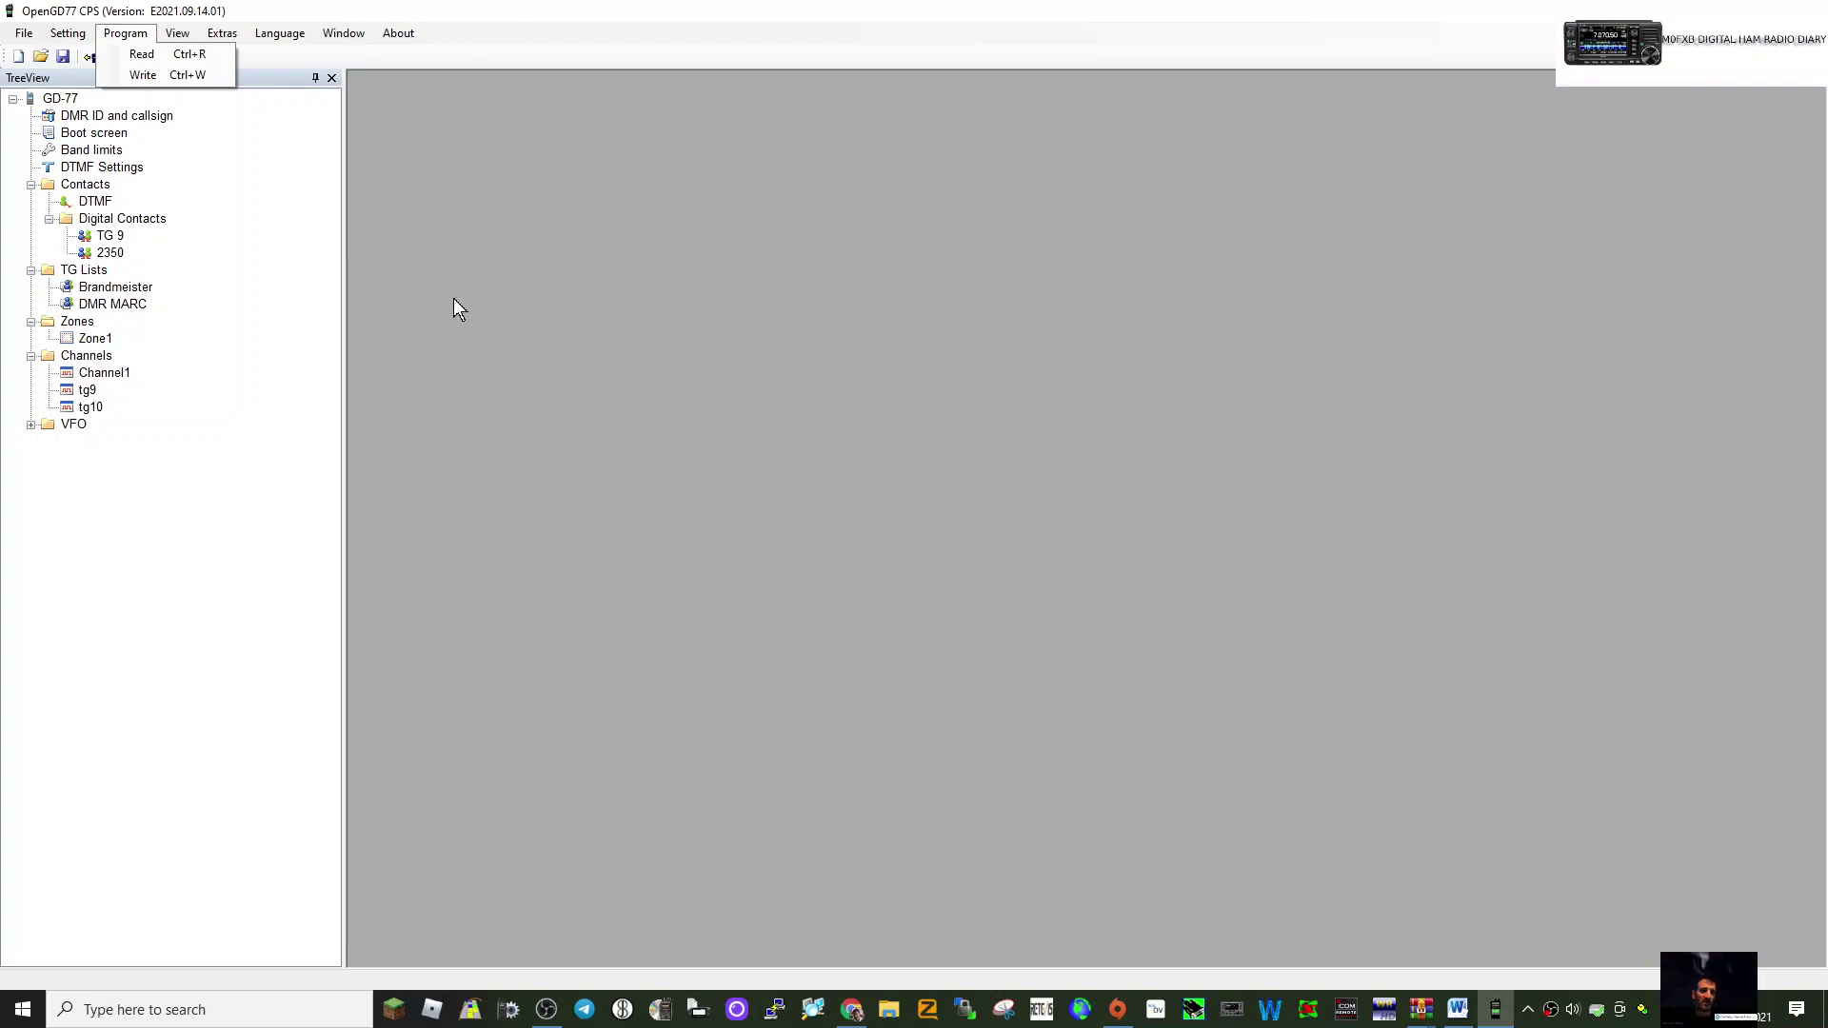
Step: Replace the default callsign and radio ID 1 with the operator's callsign and DMR ID
double_click(75, 116)
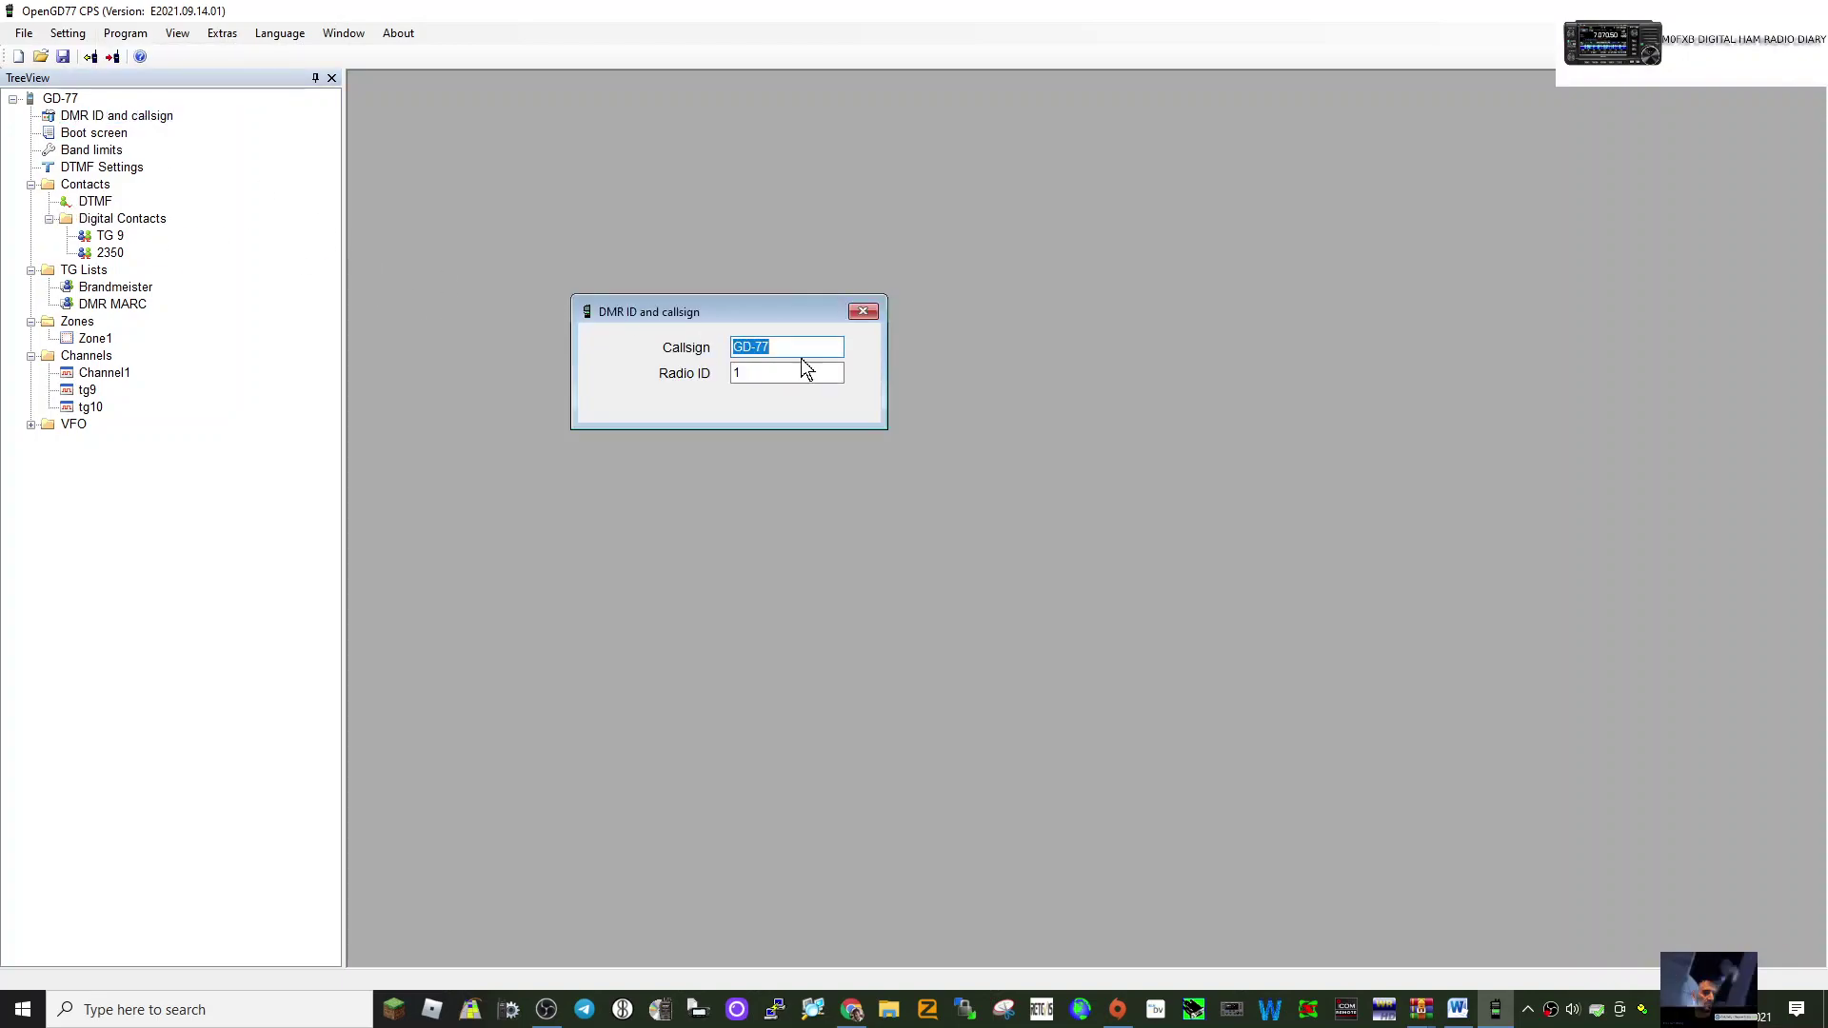
type("m")
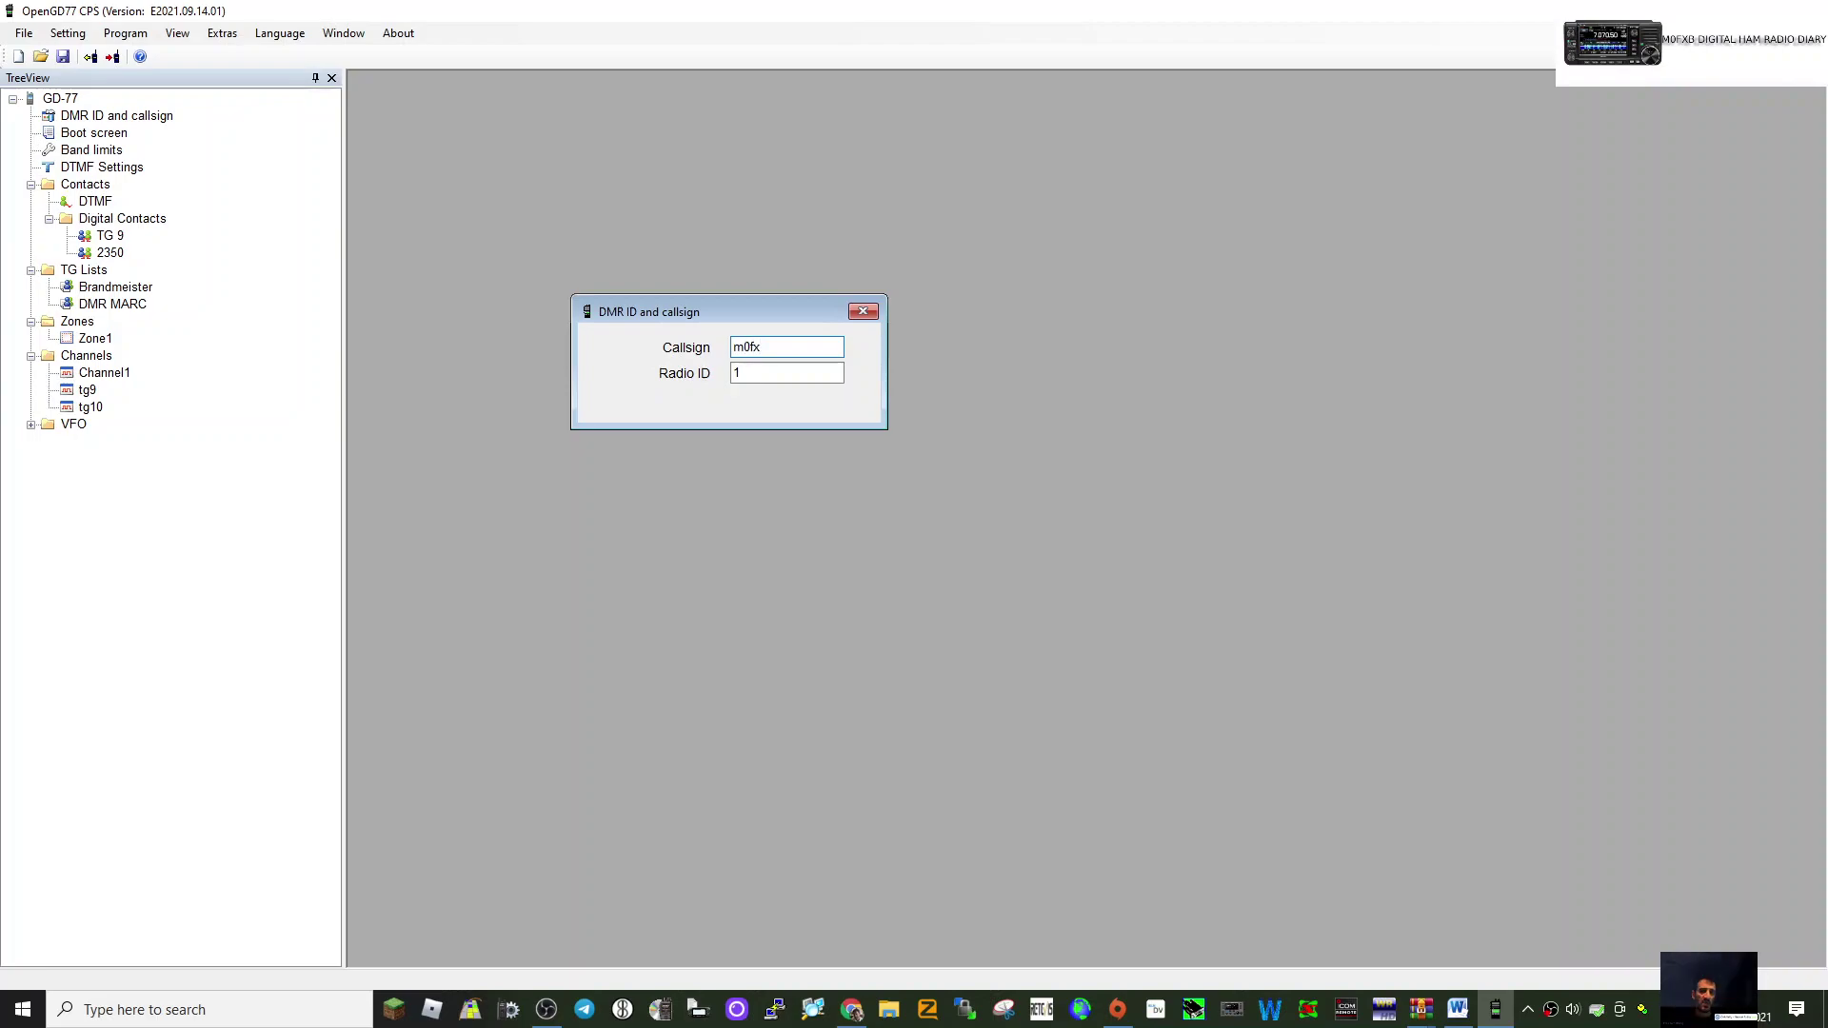
type("0fx")
key("BackSpace")
key("BackSpace")
key("BackSpace")
key("BackSpace")
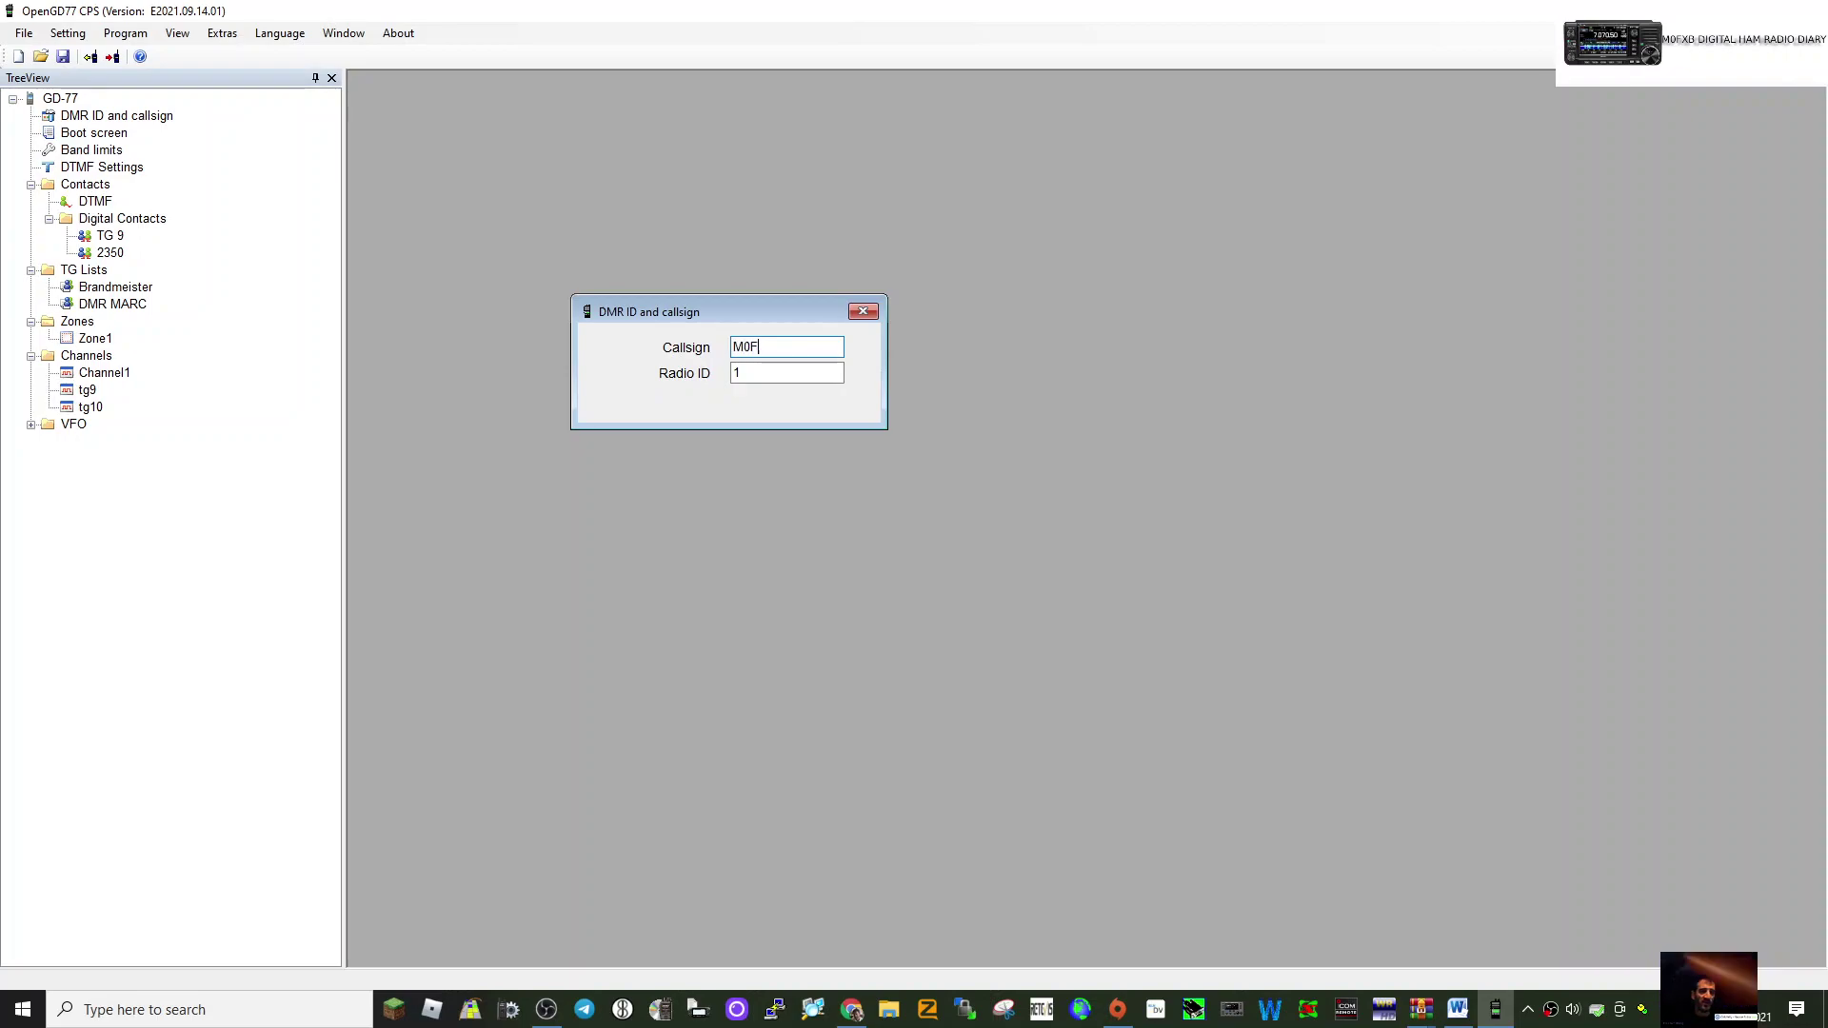
key("Tab")
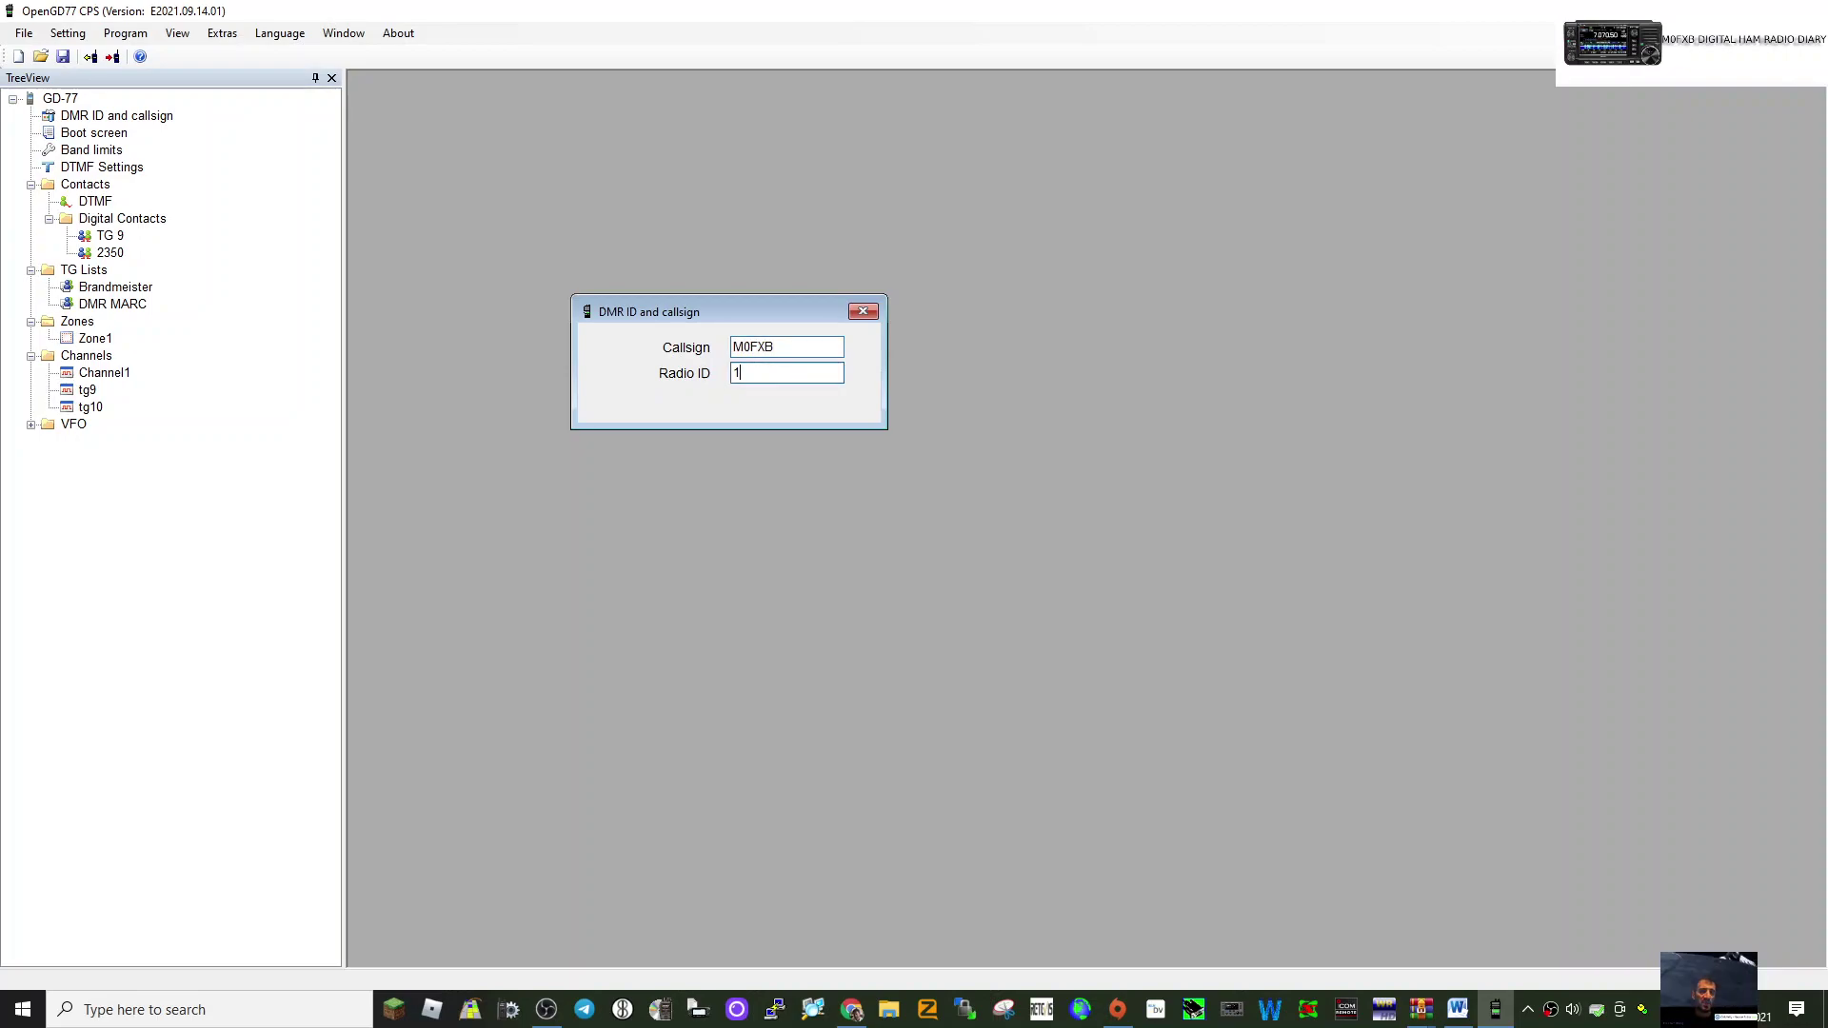
key("BackSpace")
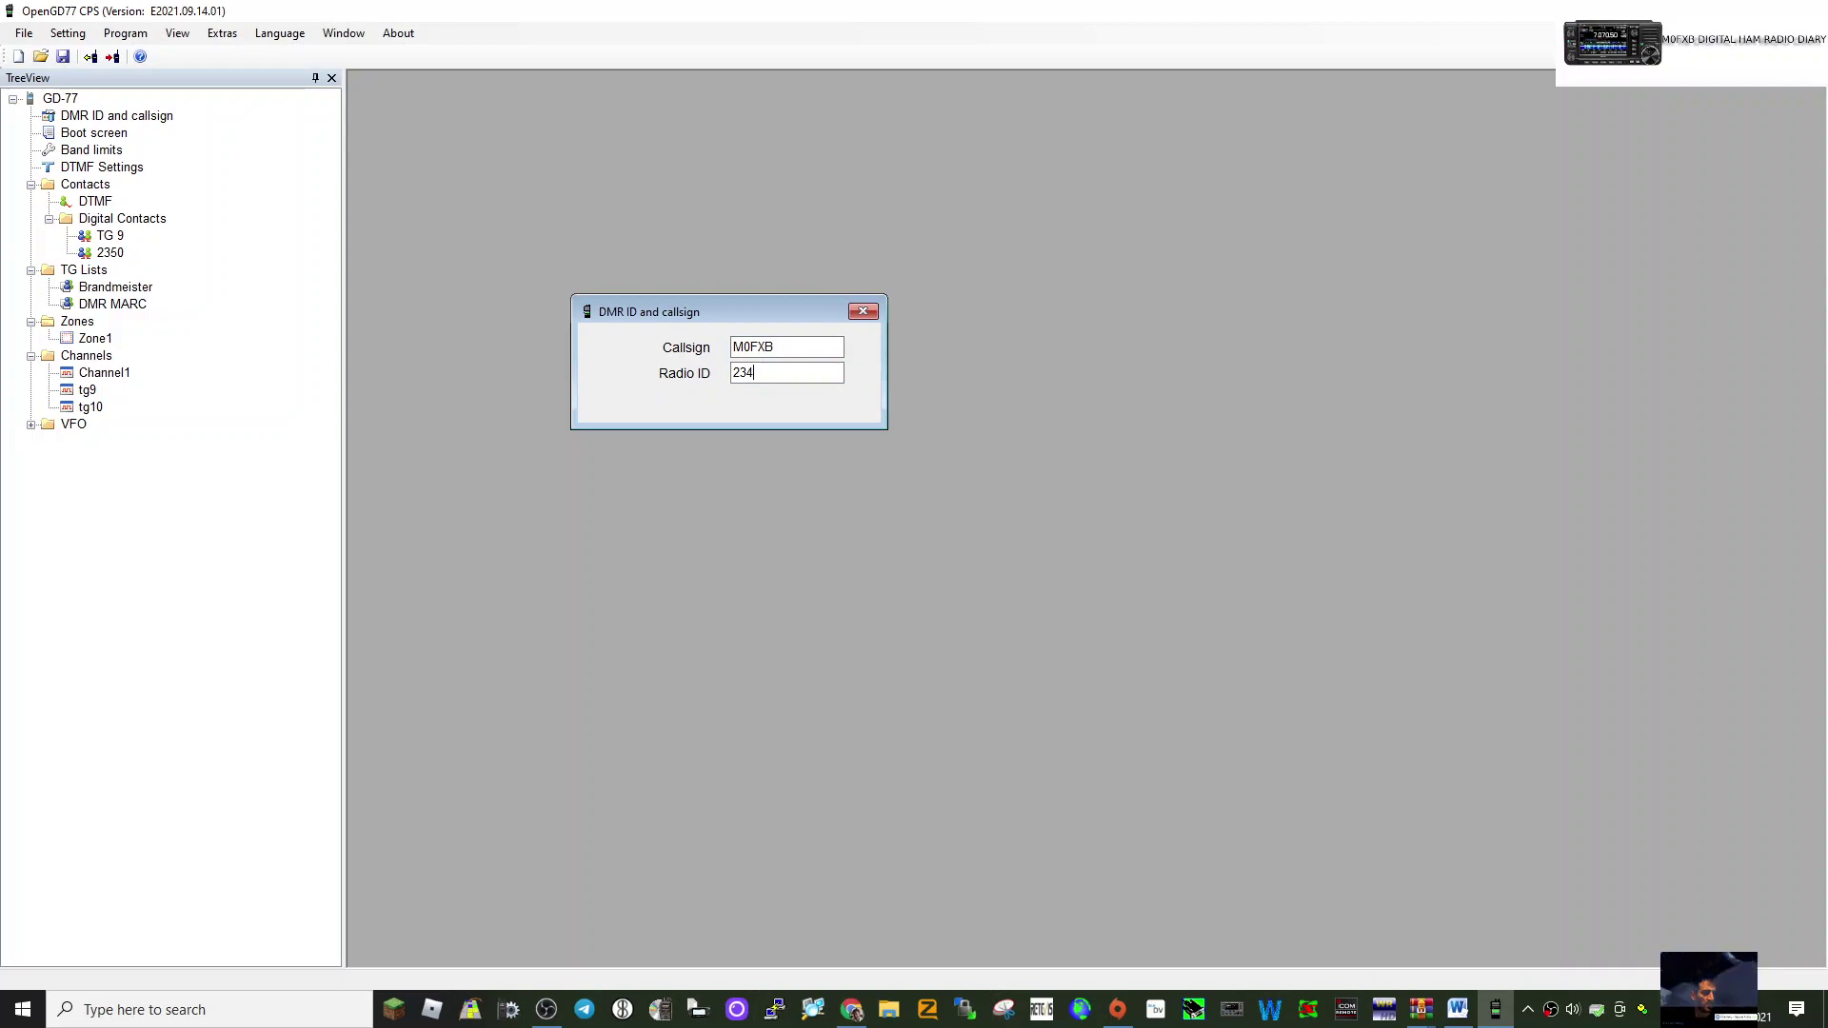
type("2341437")
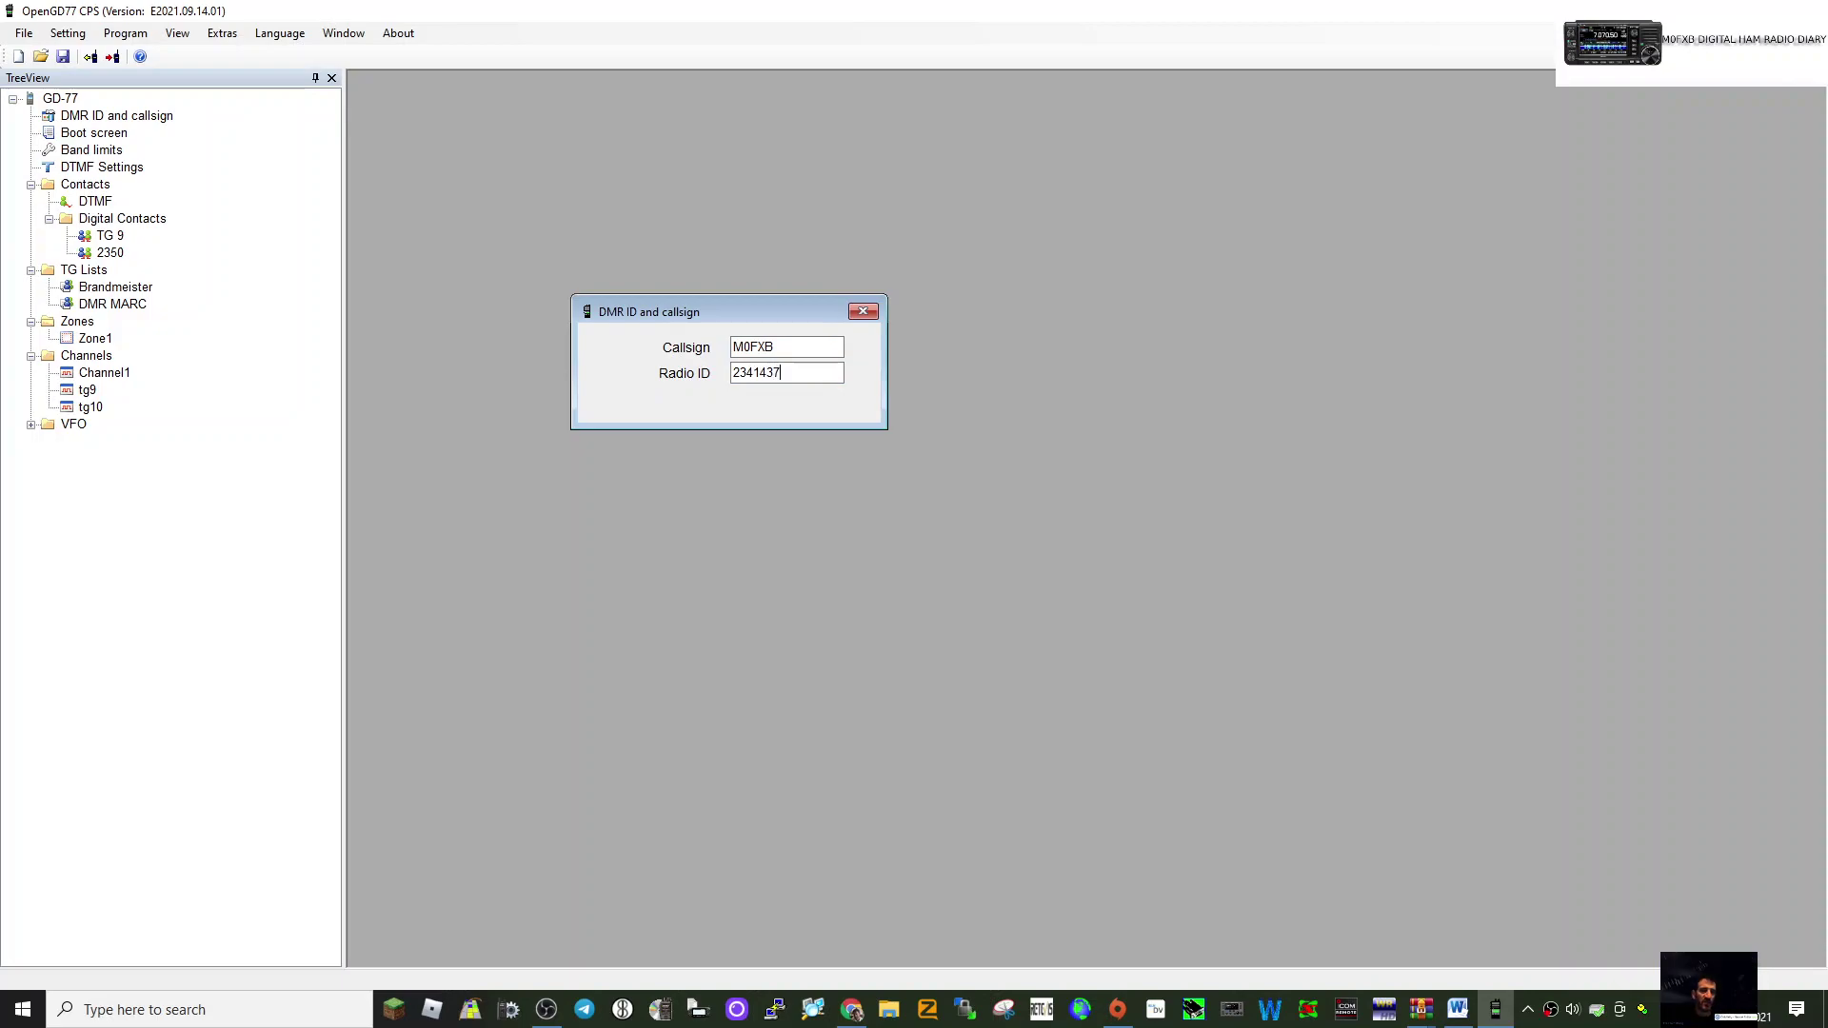
left_click(858, 313)
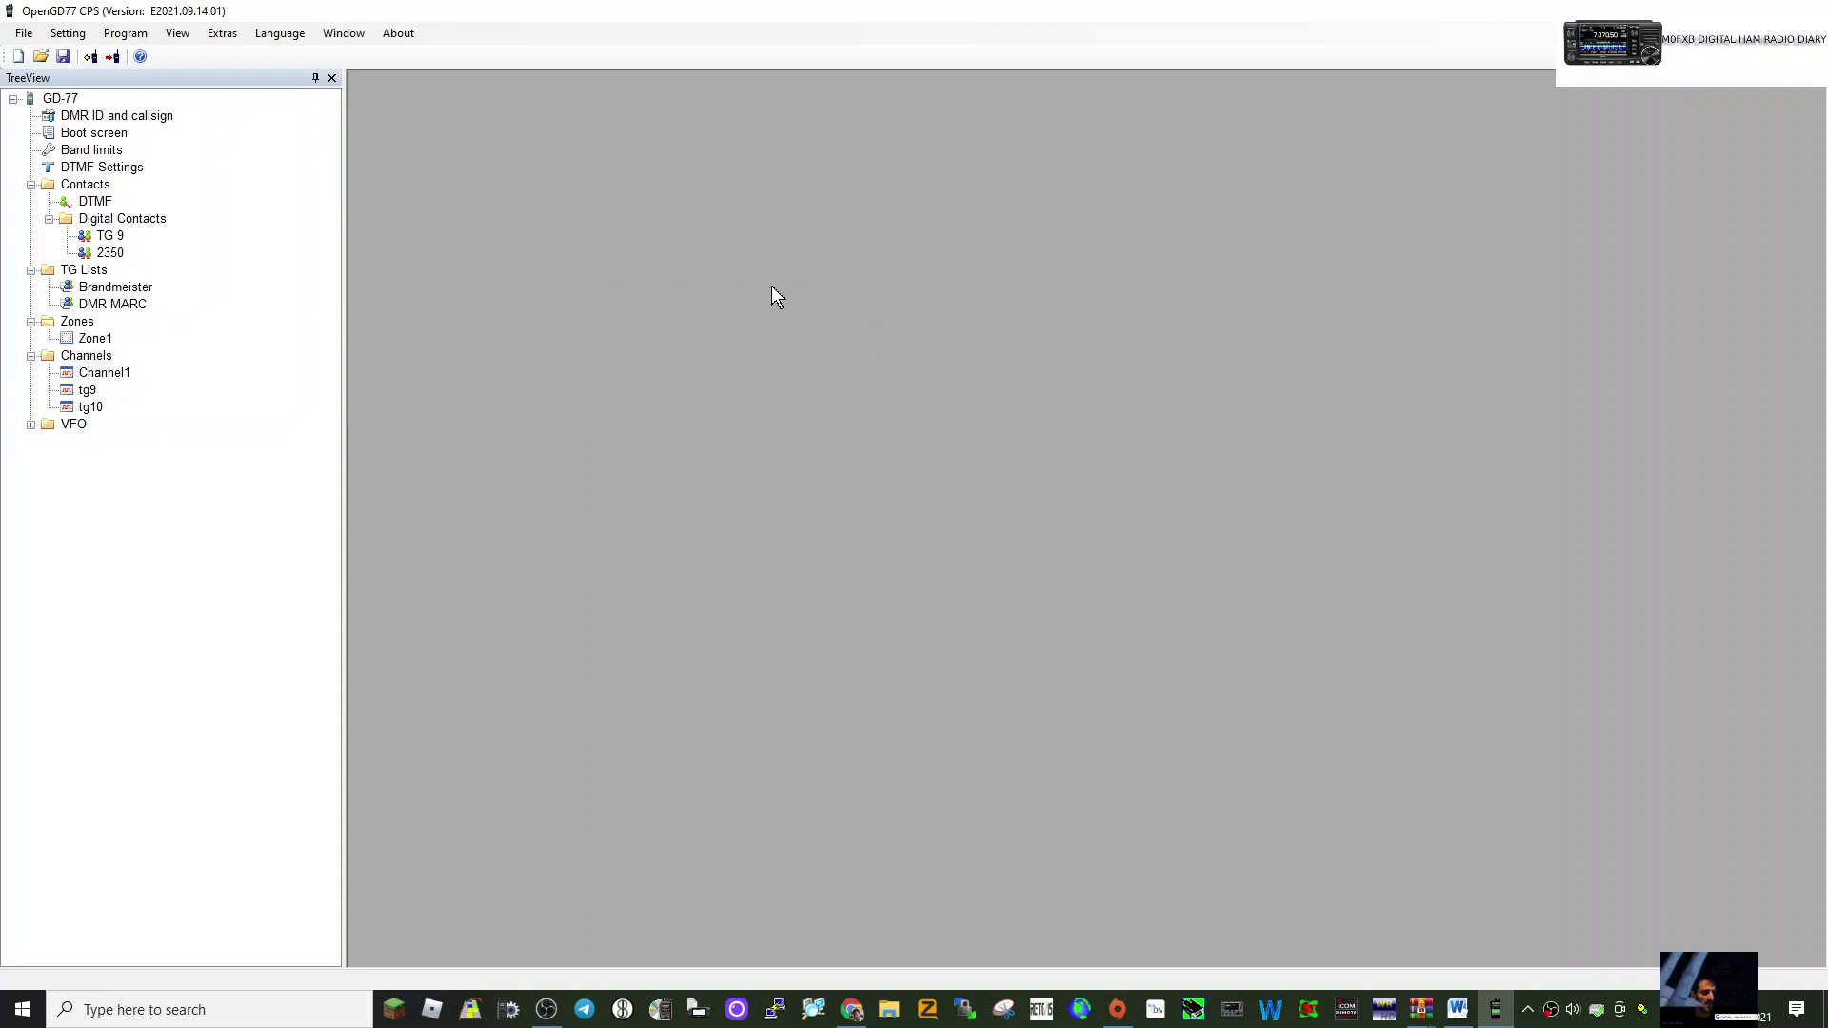
Step: Review the Channel1, tg9 and tg10 settings, then bring up the Channels list's context menu
double_click(109, 373)
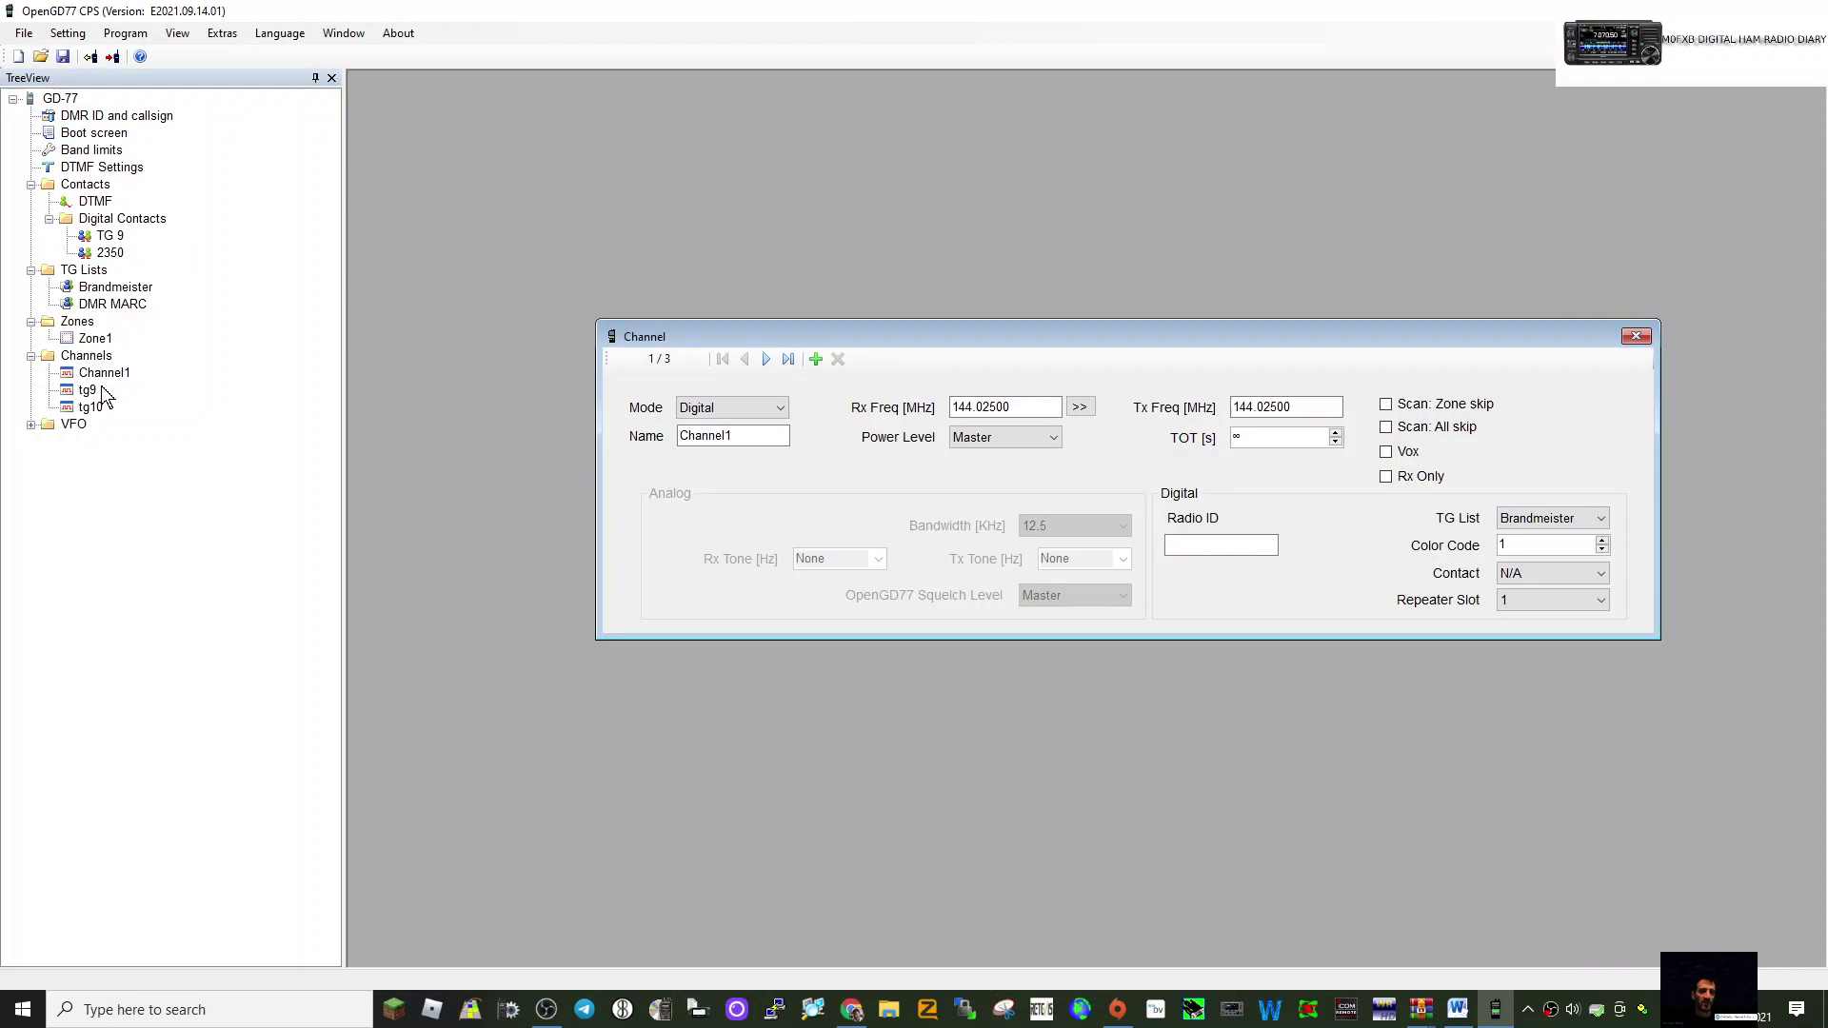
double_click(85, 392)
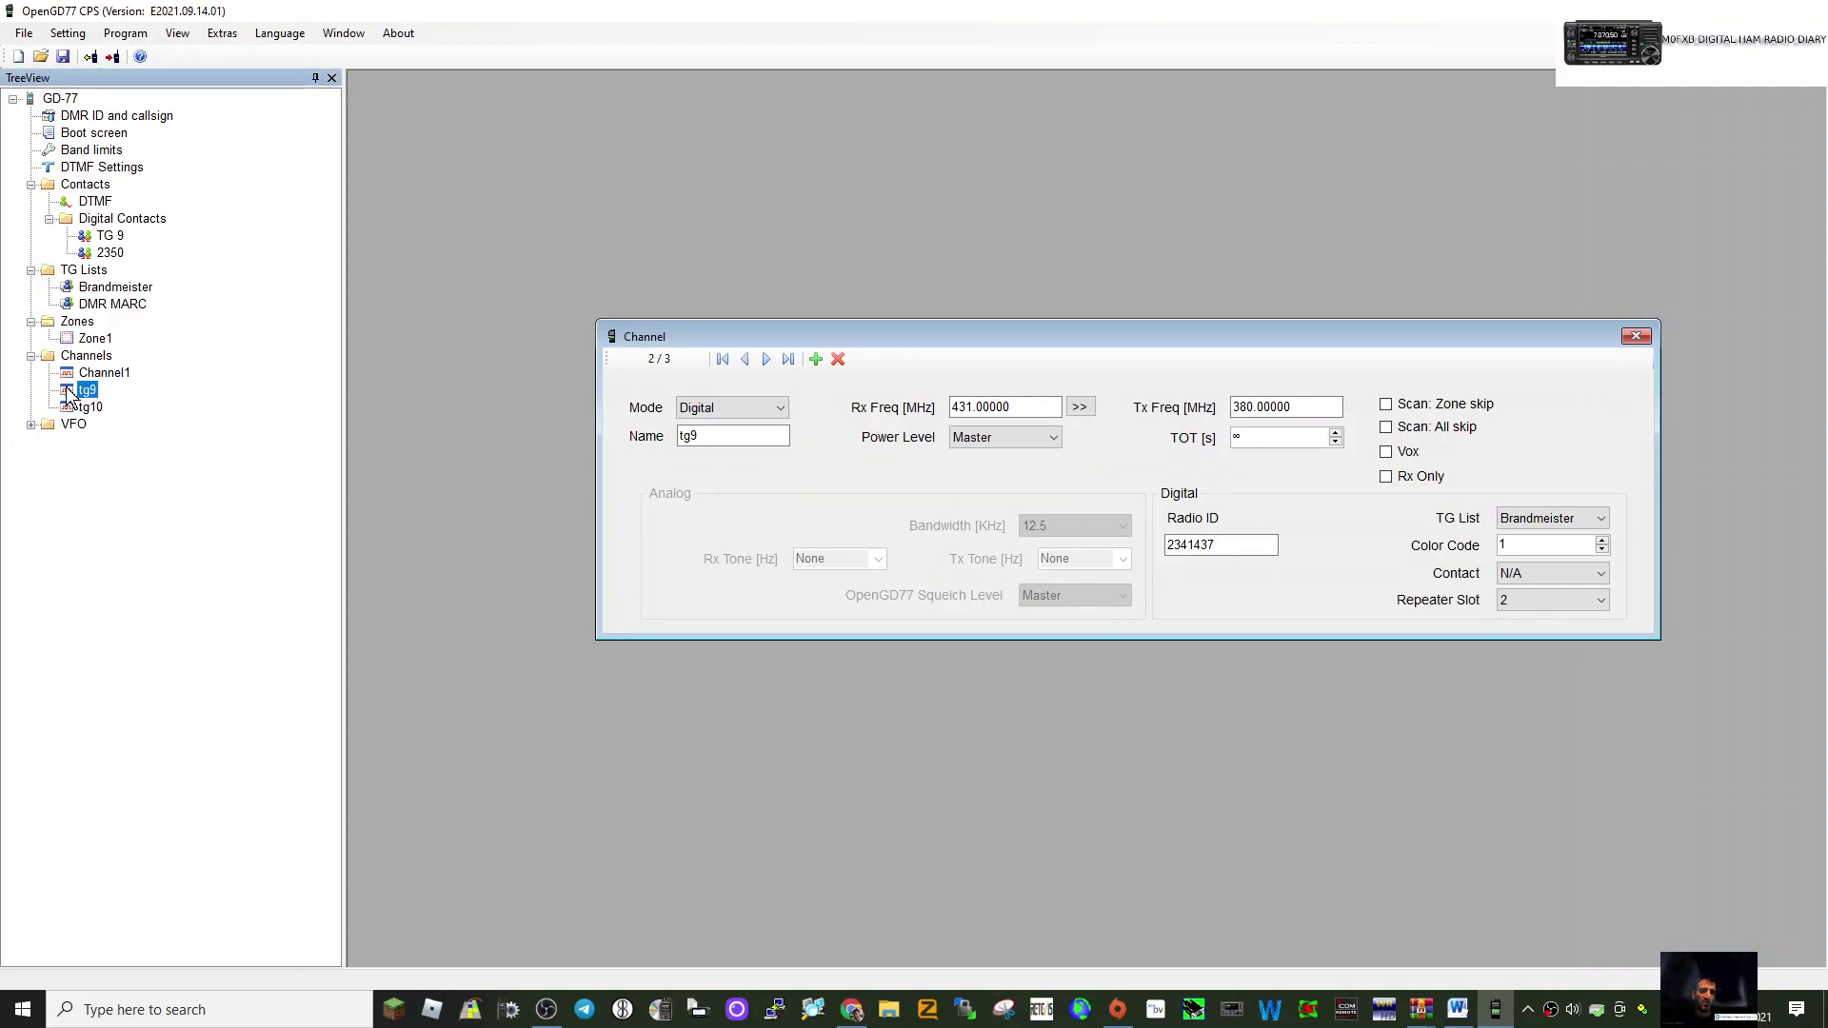
left_click(88, 357)
left_click(98, 374)
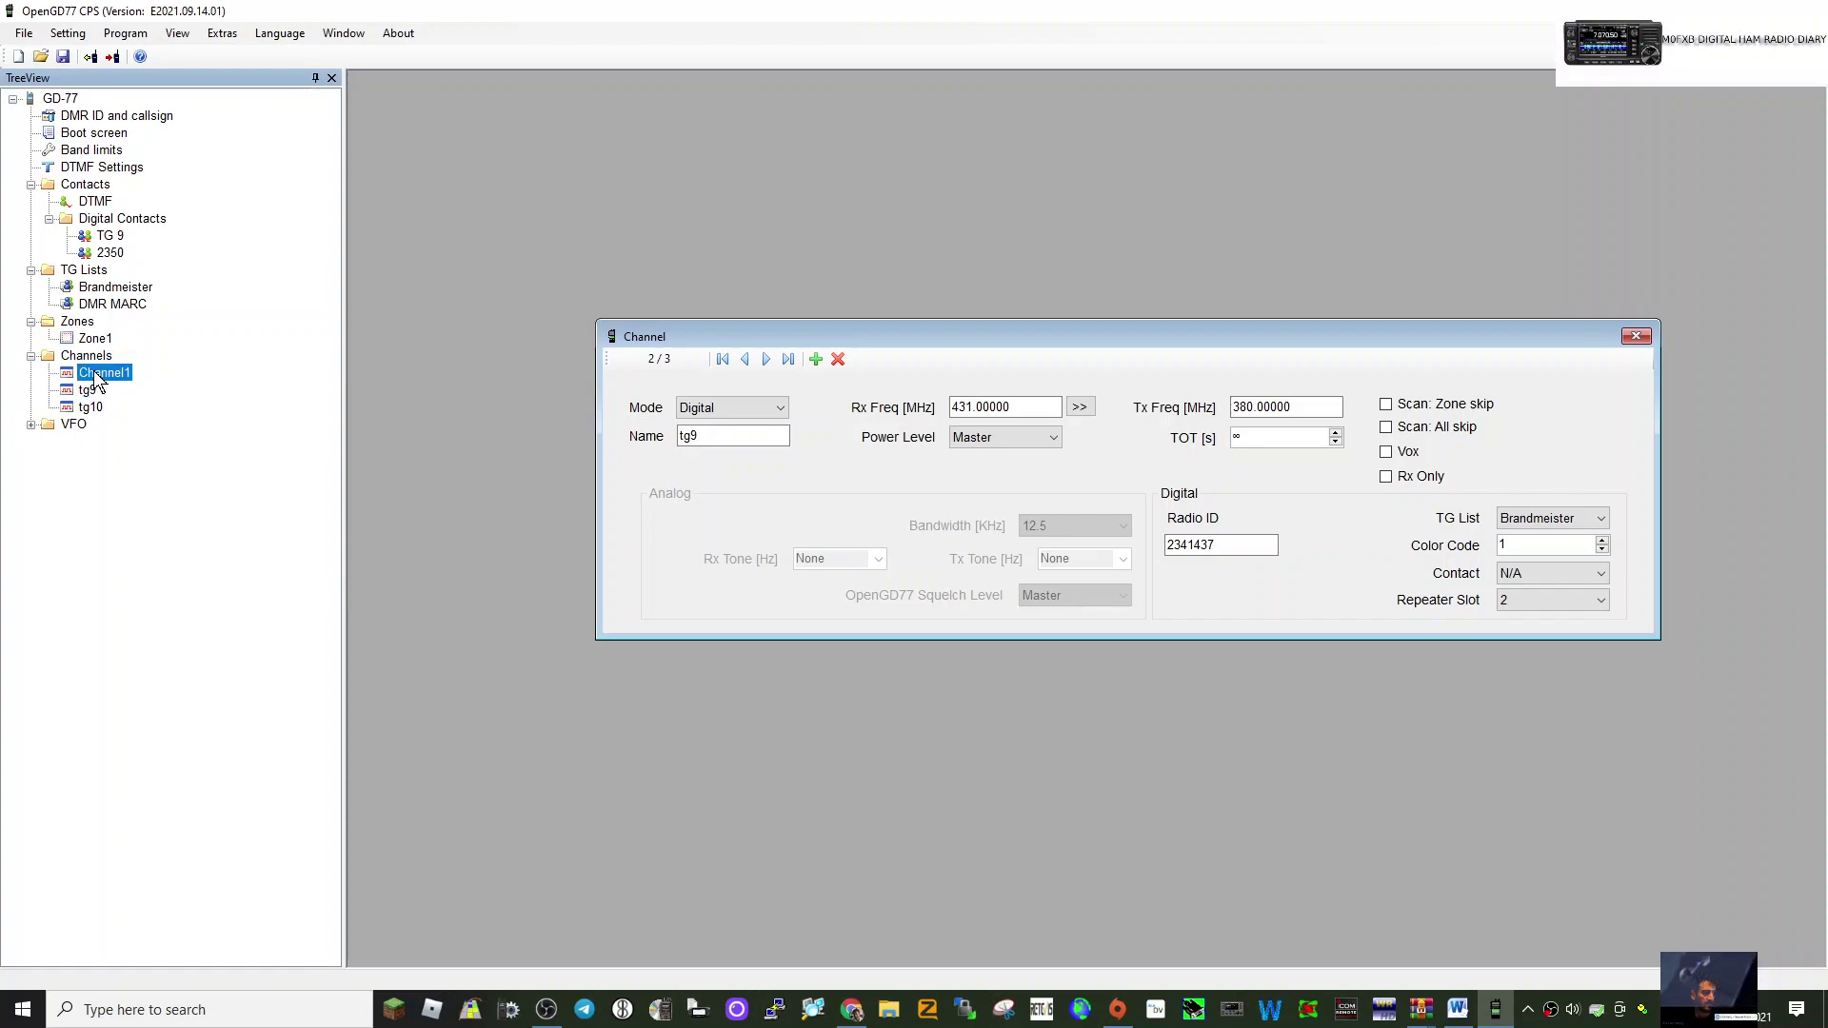
left_click(95, 391)
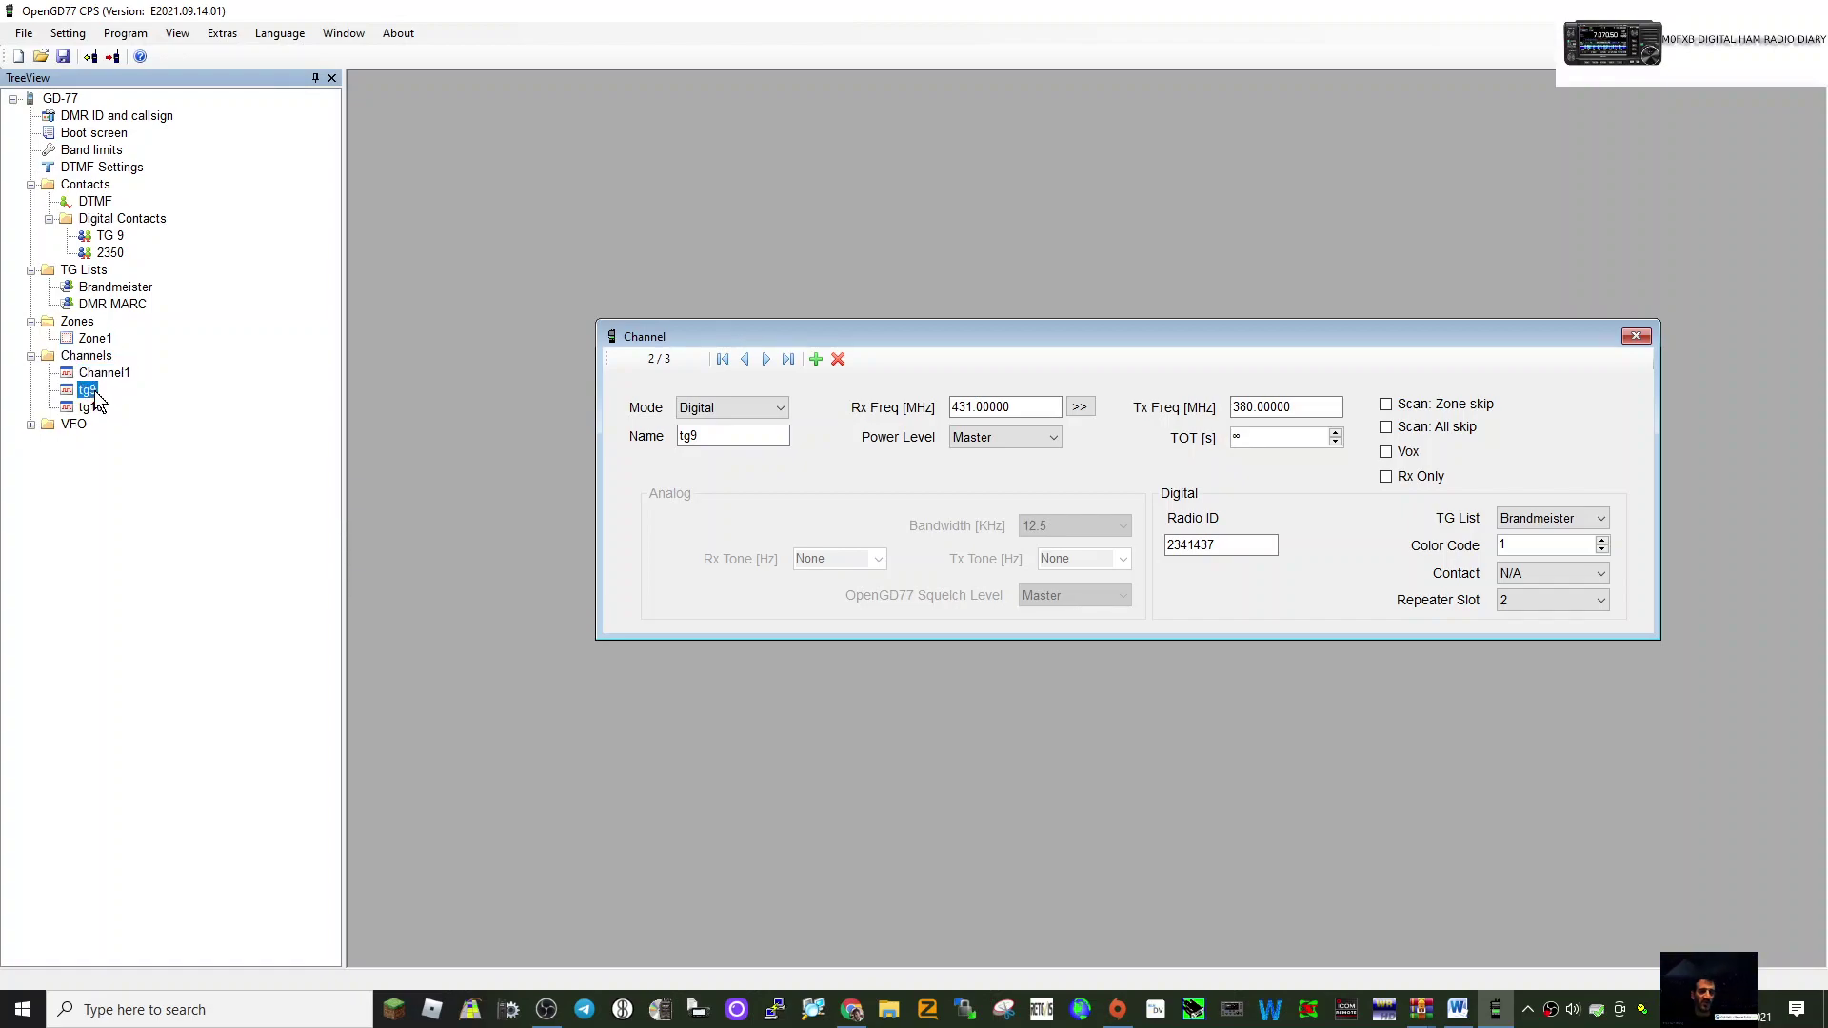
left_click(92, 408)
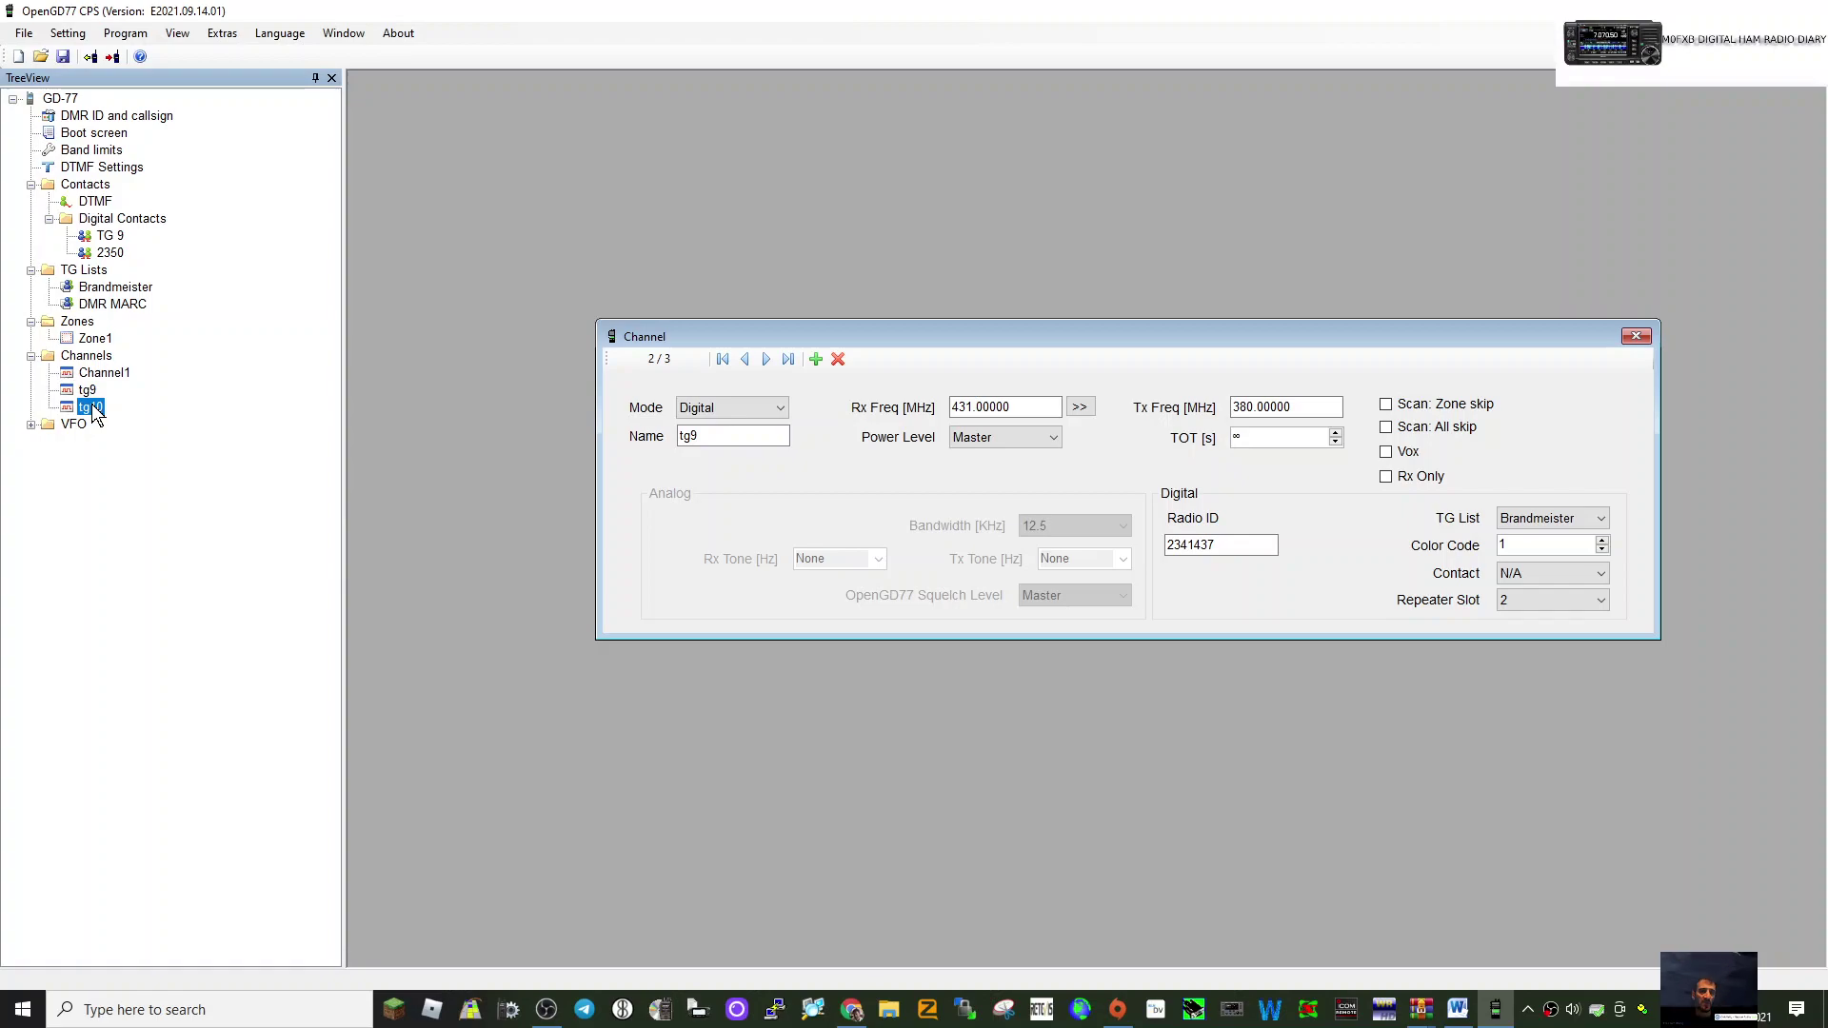
double_click(92, 407)
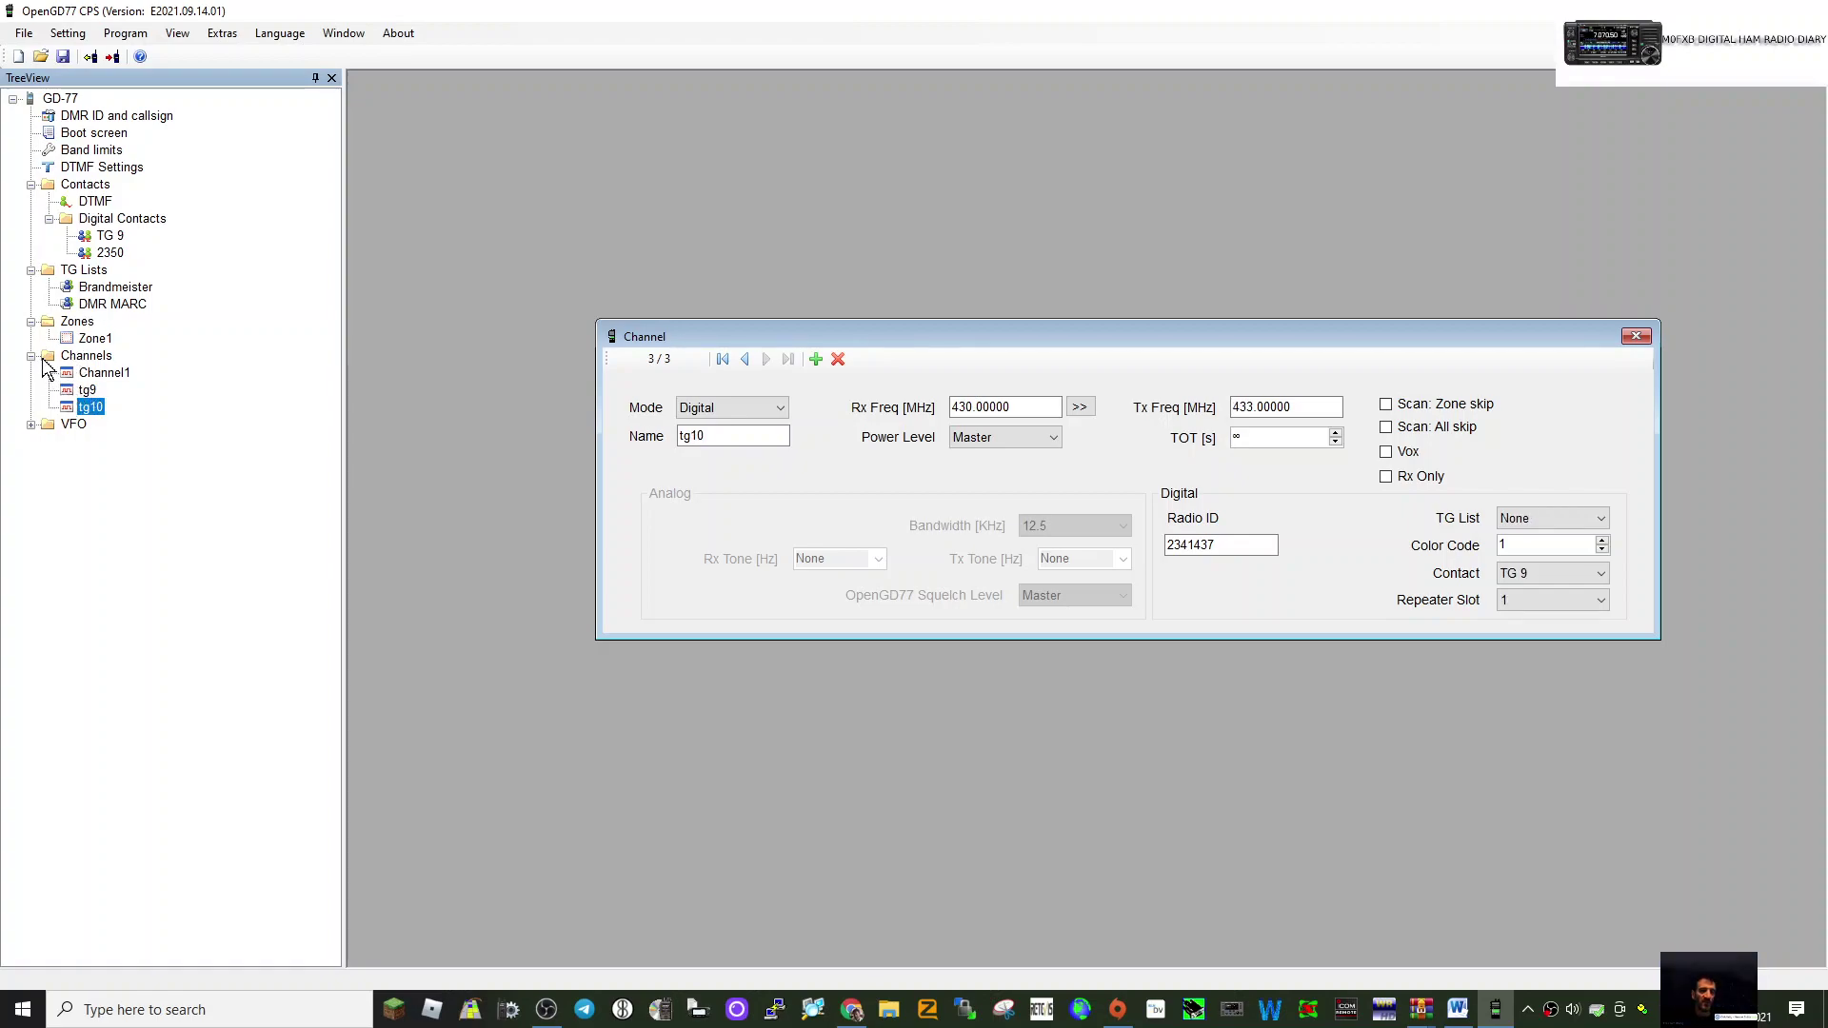
left_click(44, 363)
right_click(44, 362)
Step: Add Channel4, then look through the DMR MARC and Brandmeister talkgroup lists
left_click(85, 374)
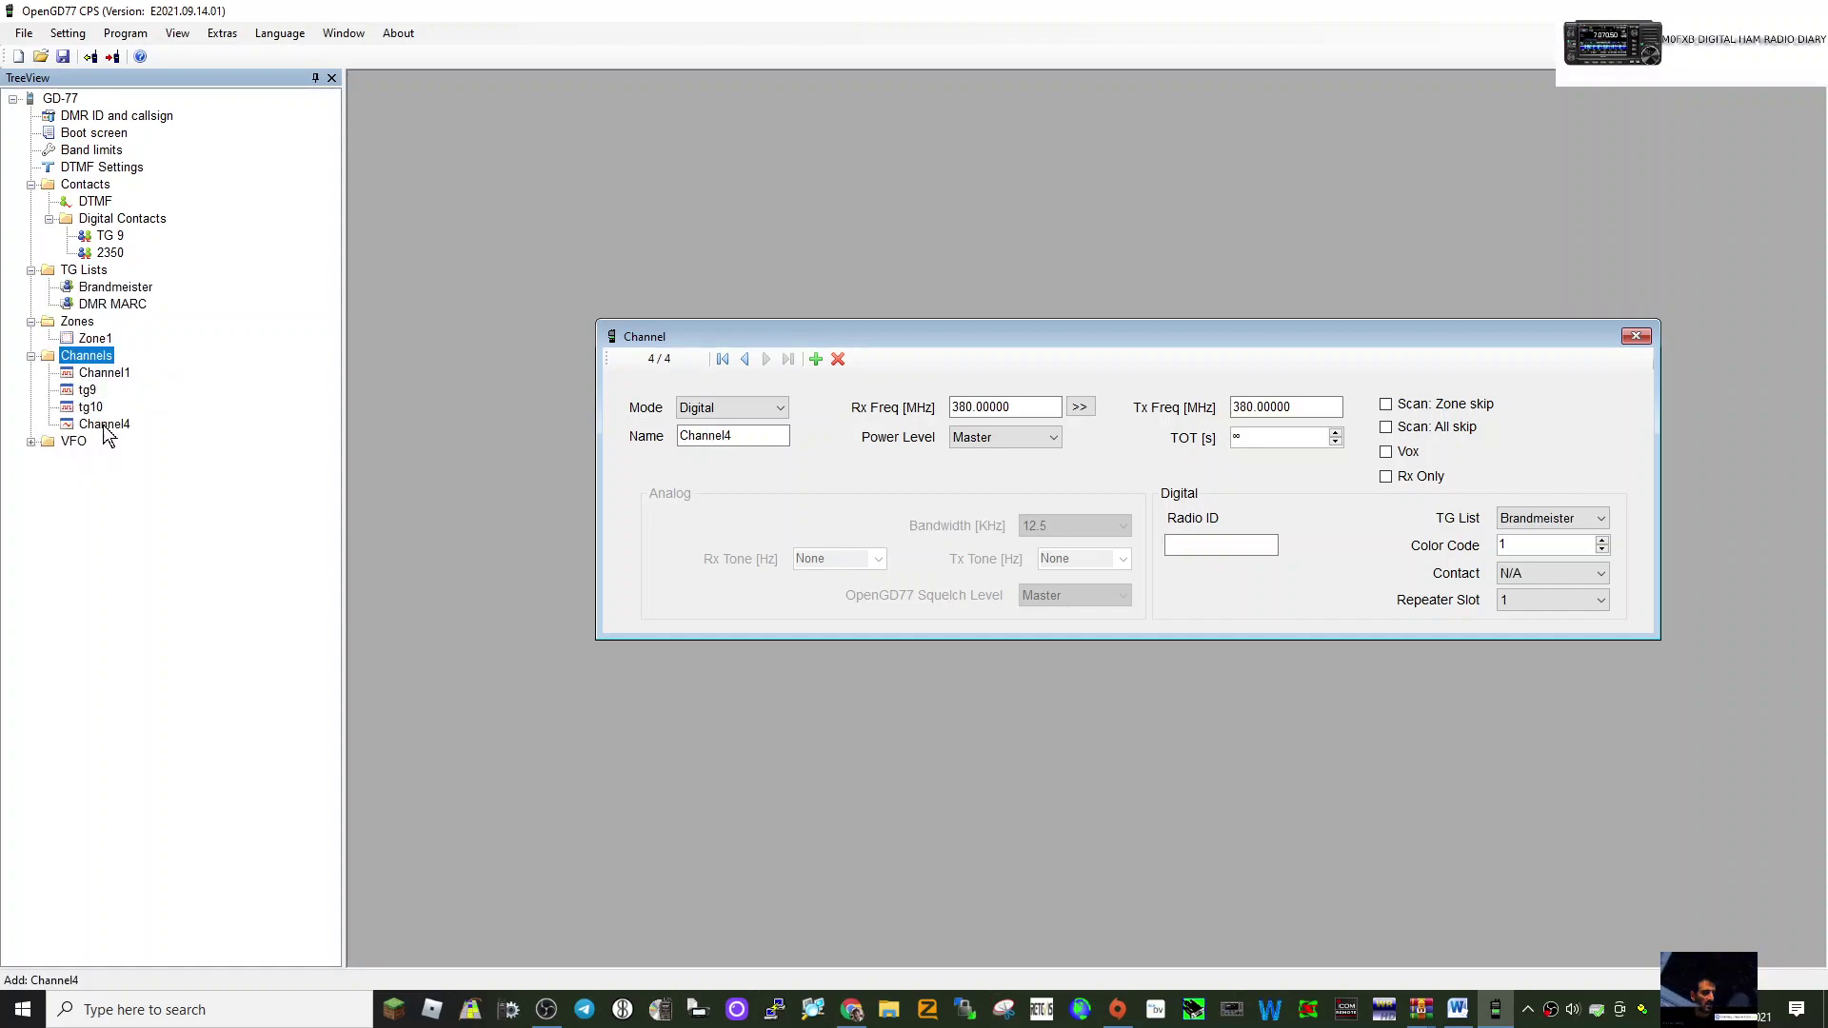
left_click(104, 425)
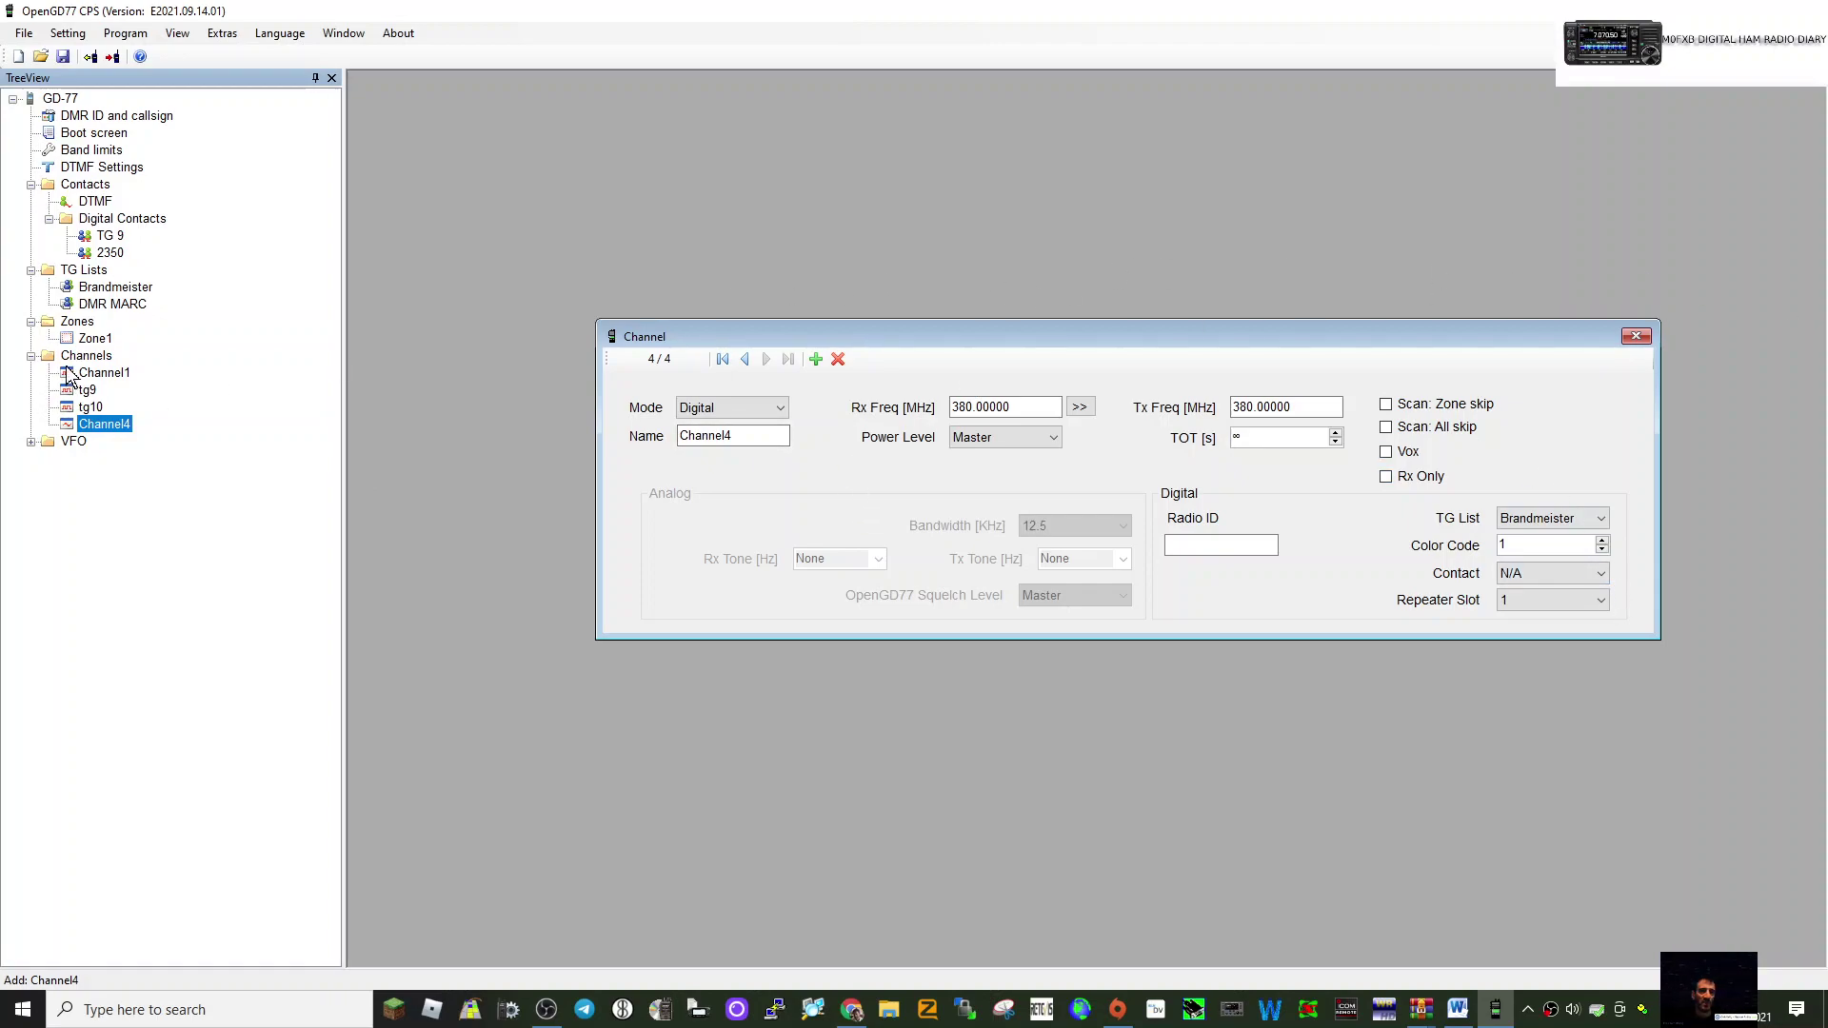
left_click(113, 305)
left_click(114, 287)
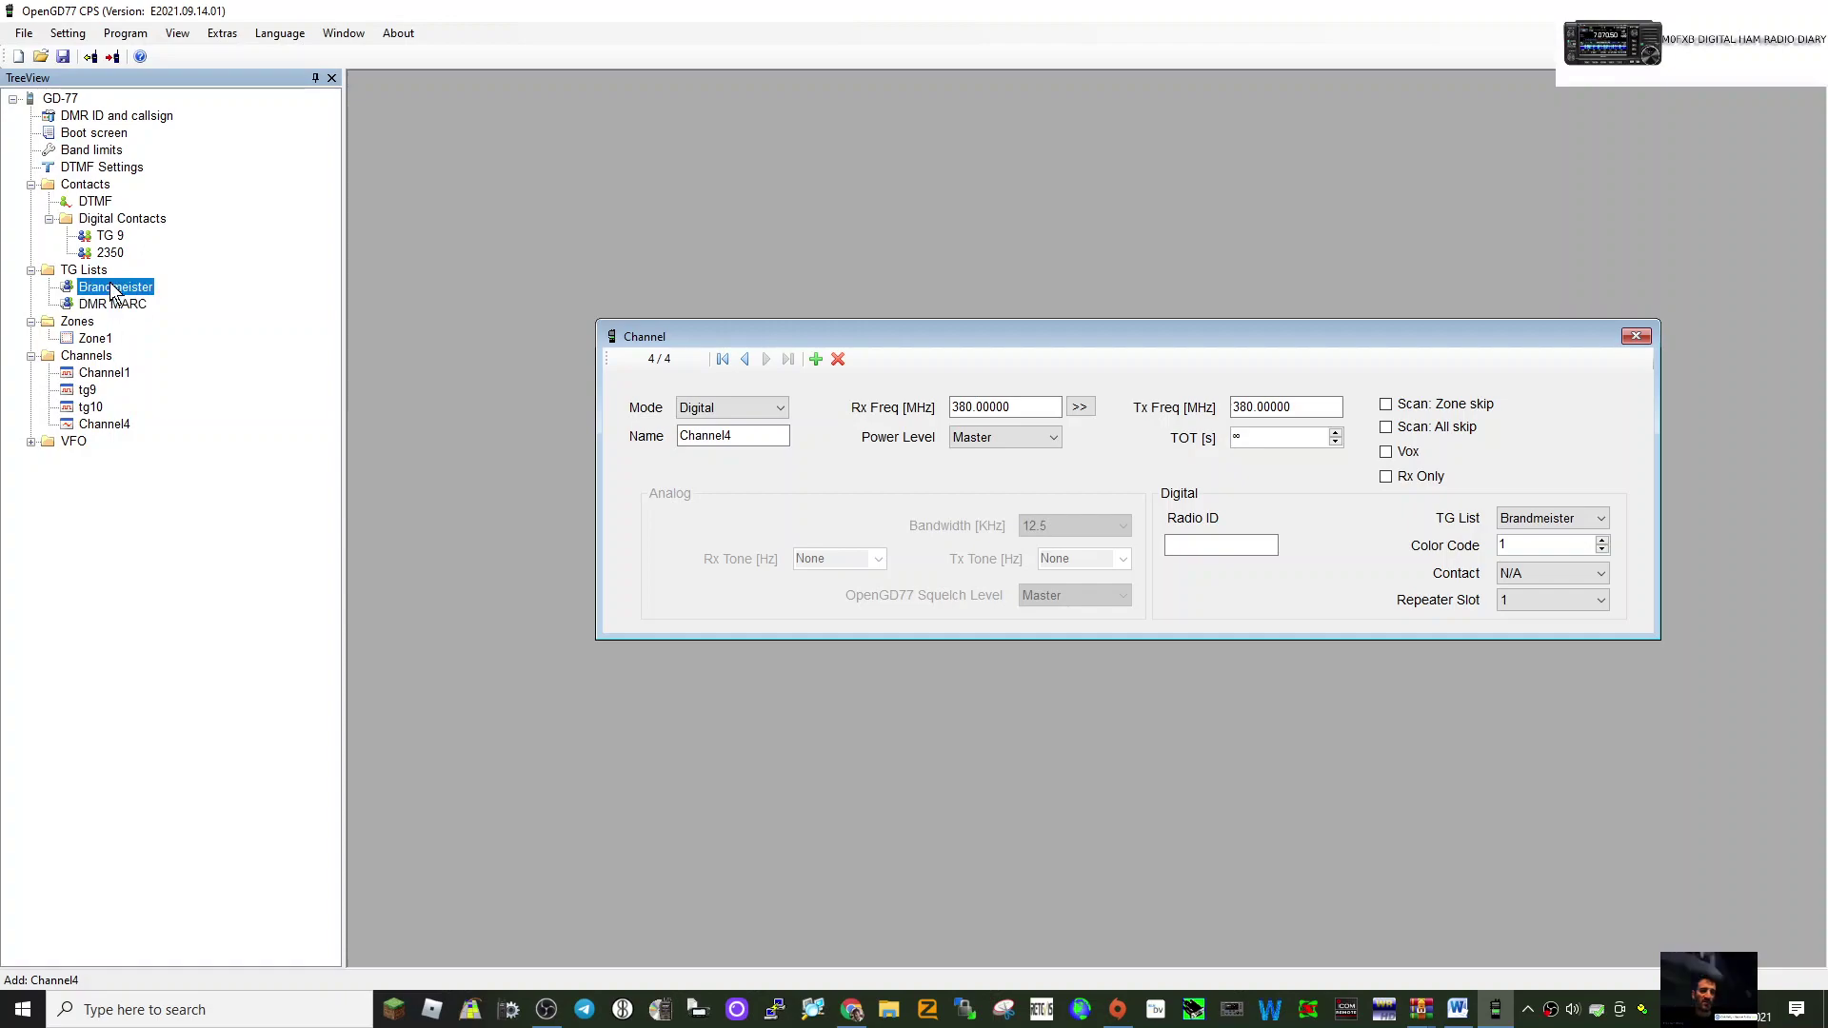
left_click(112, 304)
left_click(114, 287)
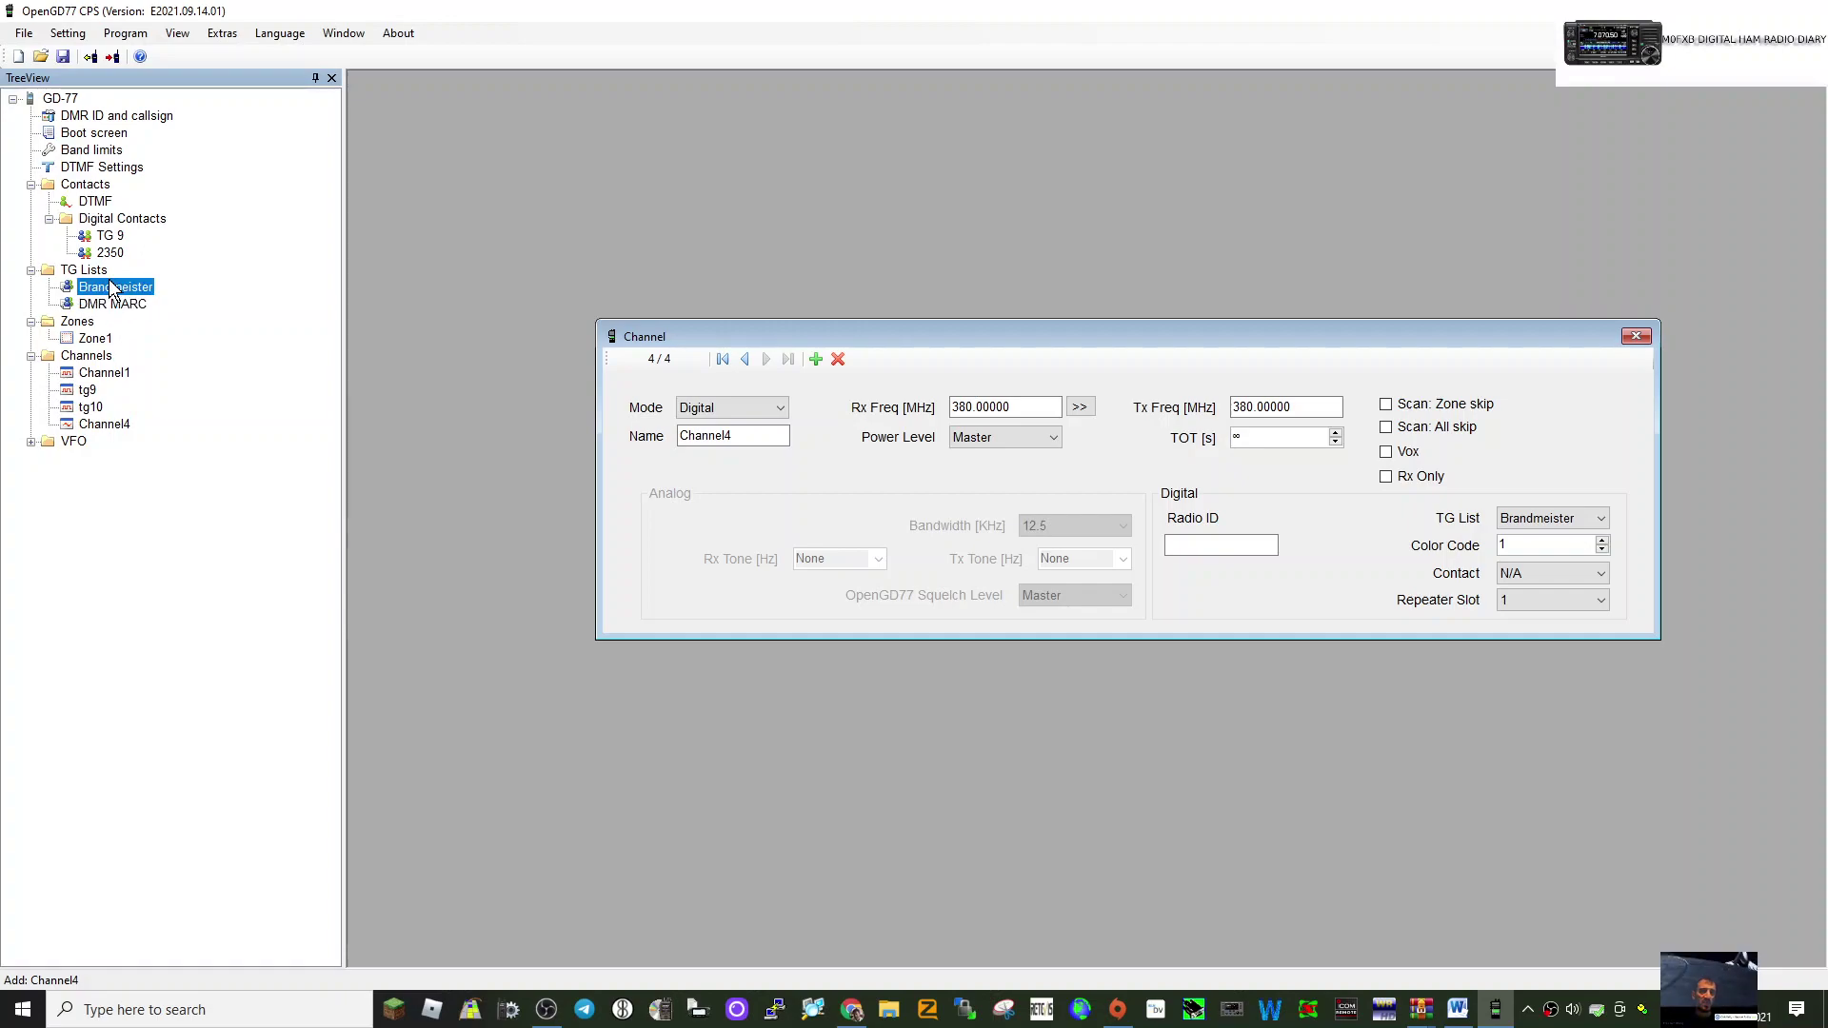
Step: Review the DTMF timing settings and the DMR ID and callsign settings, closing each
double_click(102, 167)
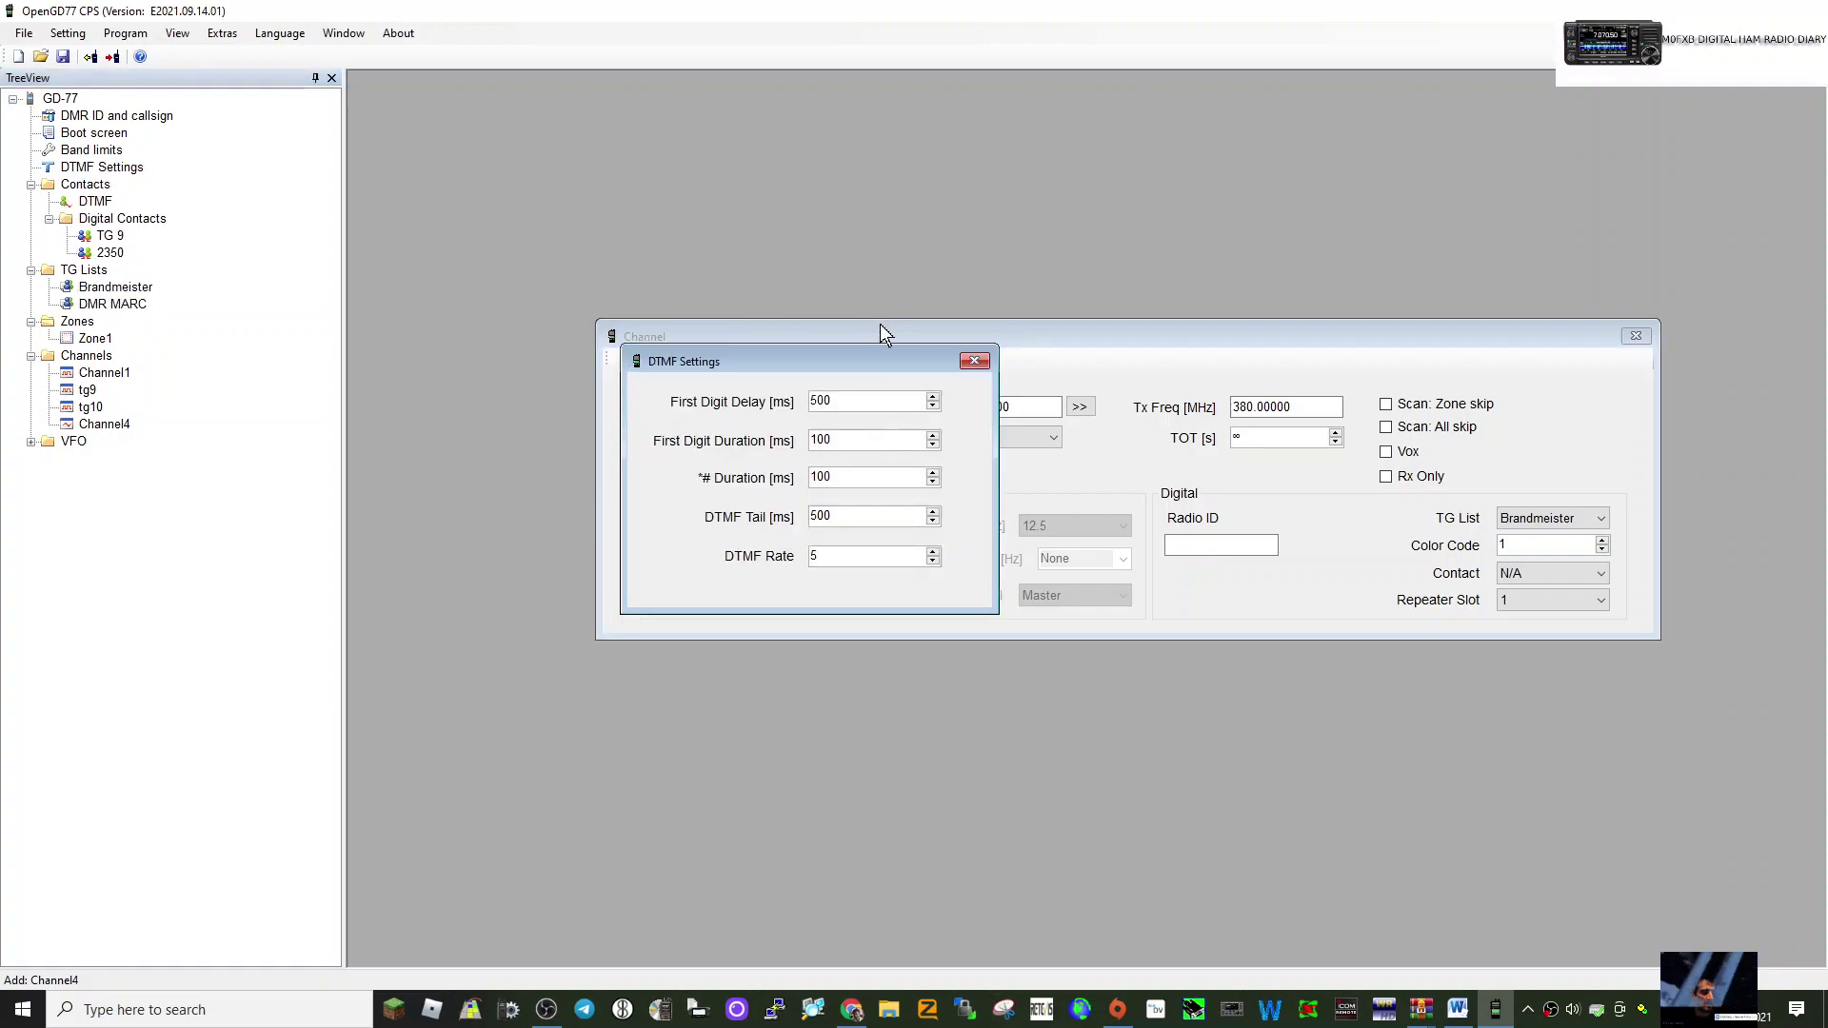
left_click(975, 361)
left_click(96, 151)
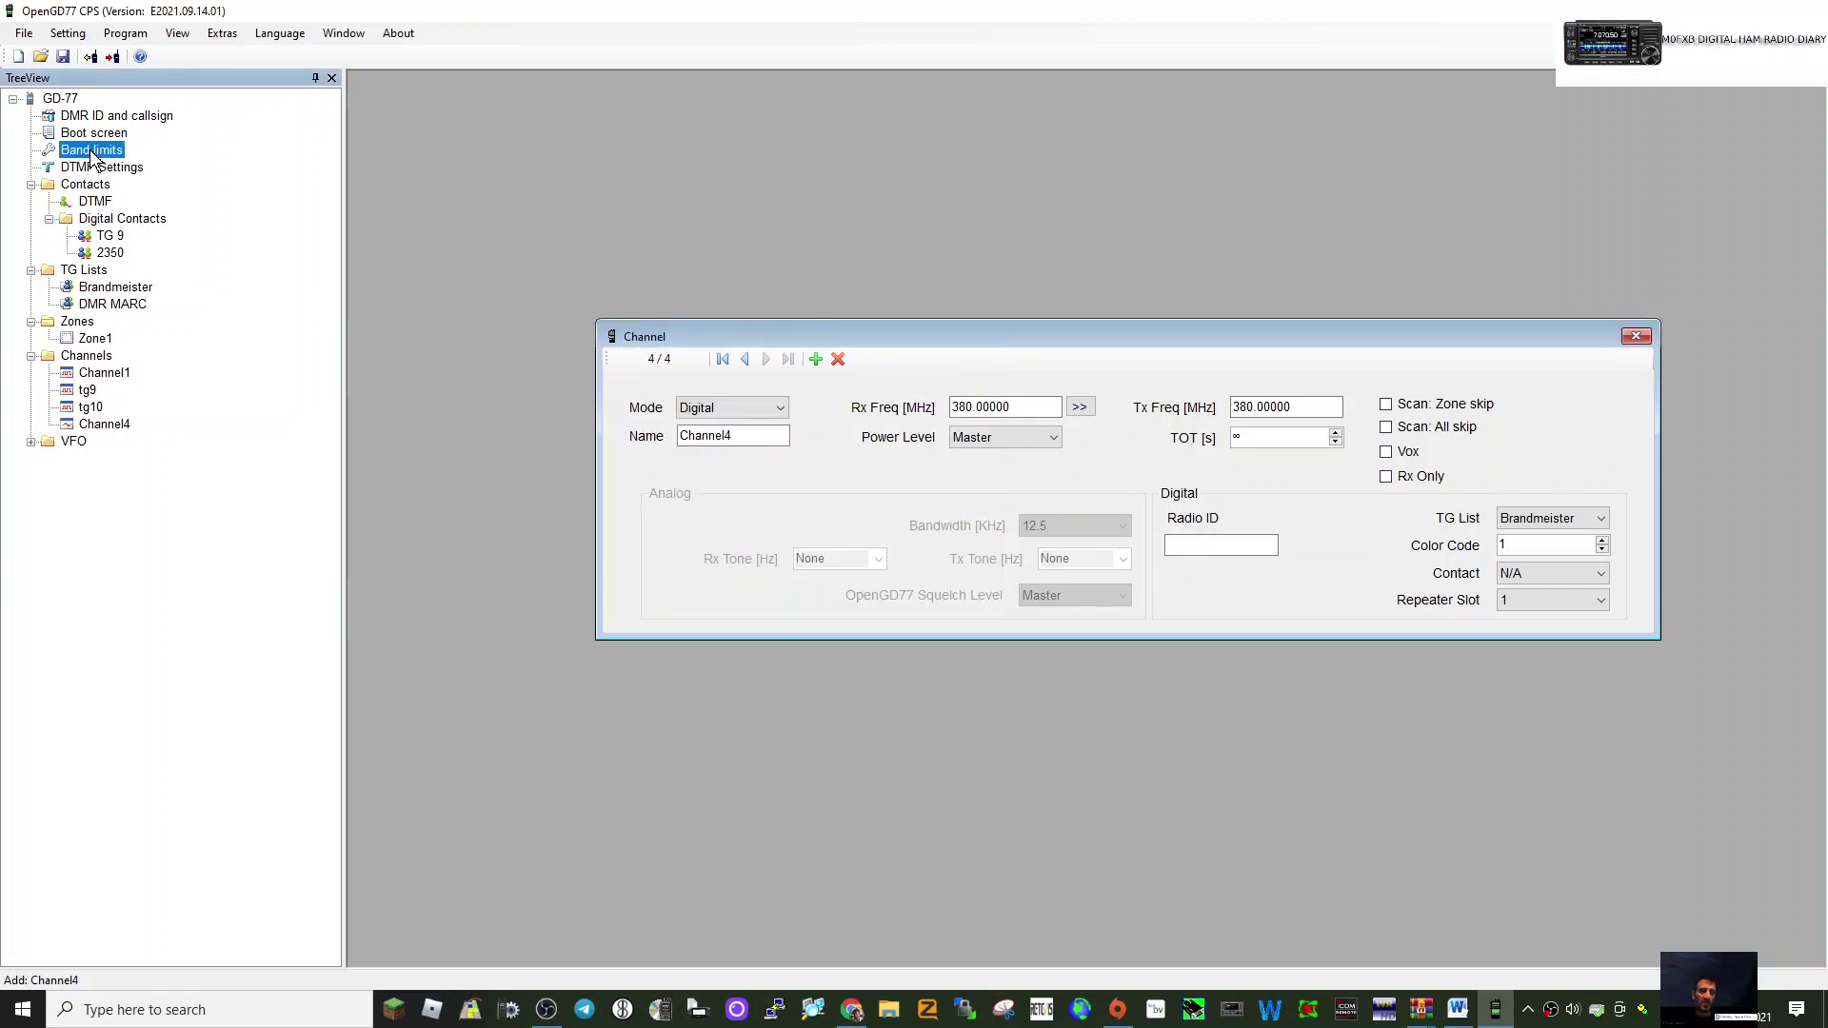
left_click(95, 134)
double_click(107, 117)
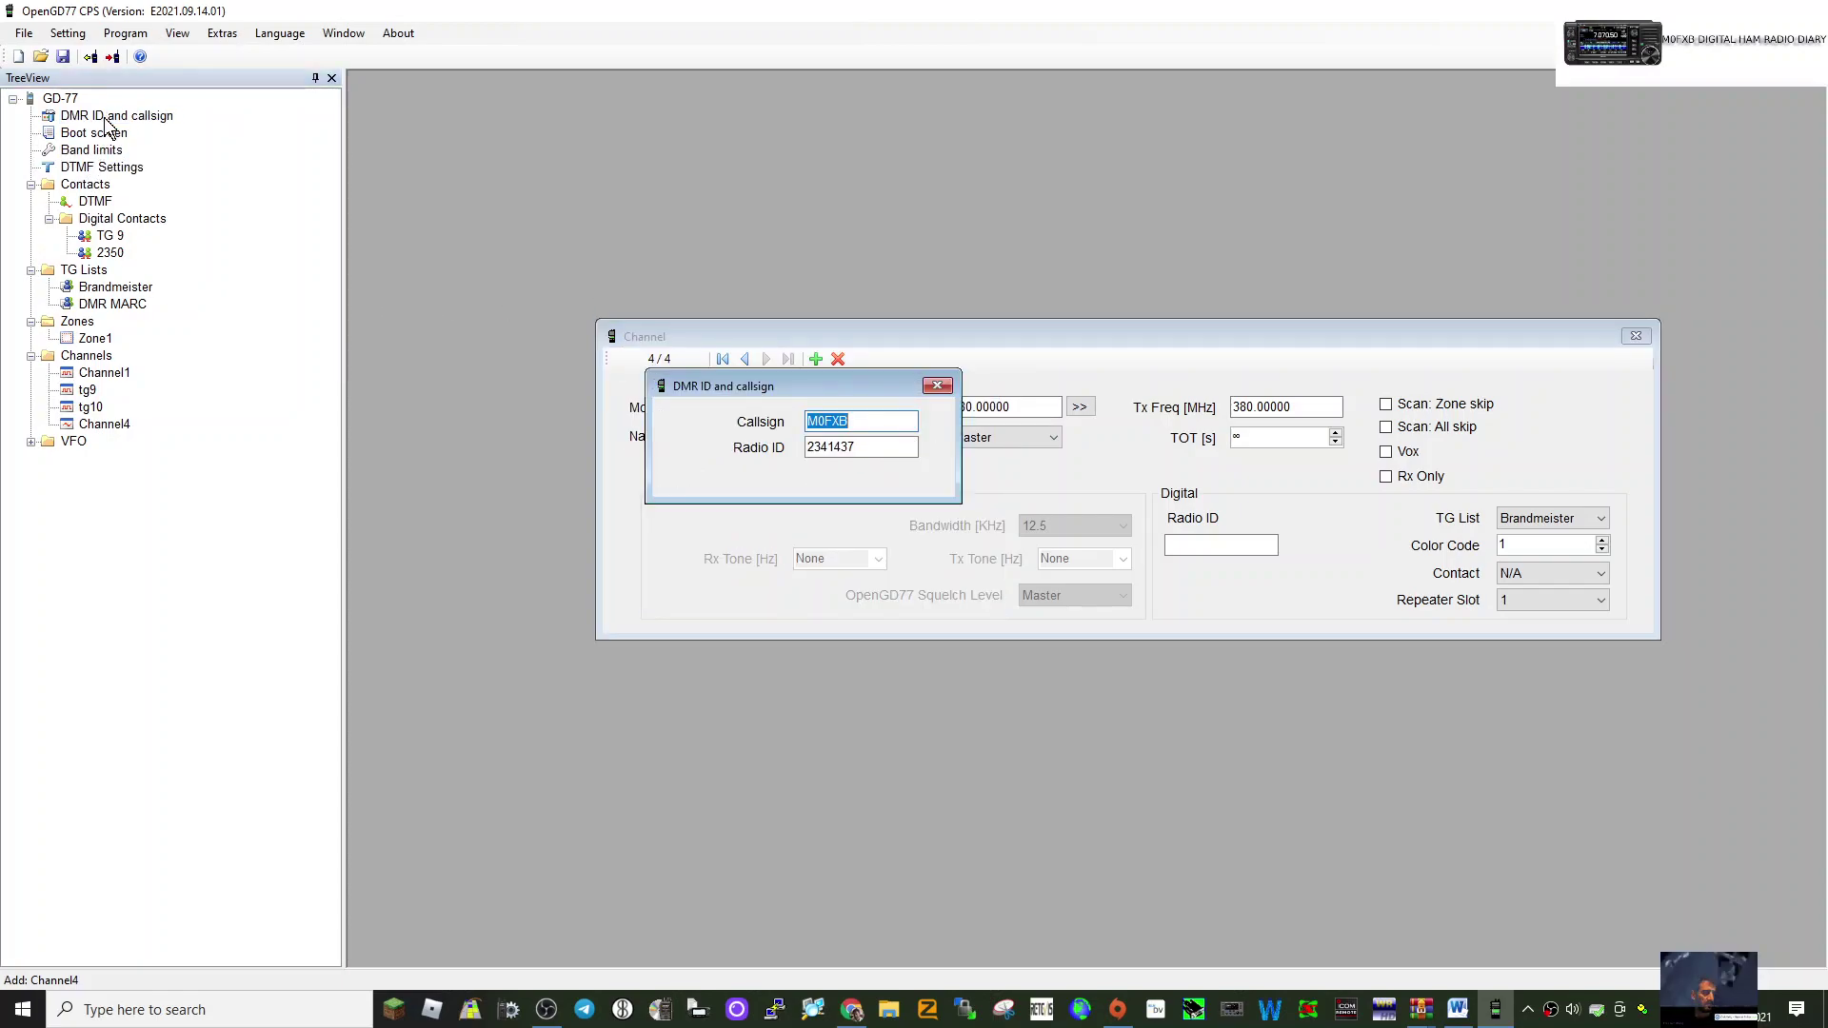
left_click(933, 385)
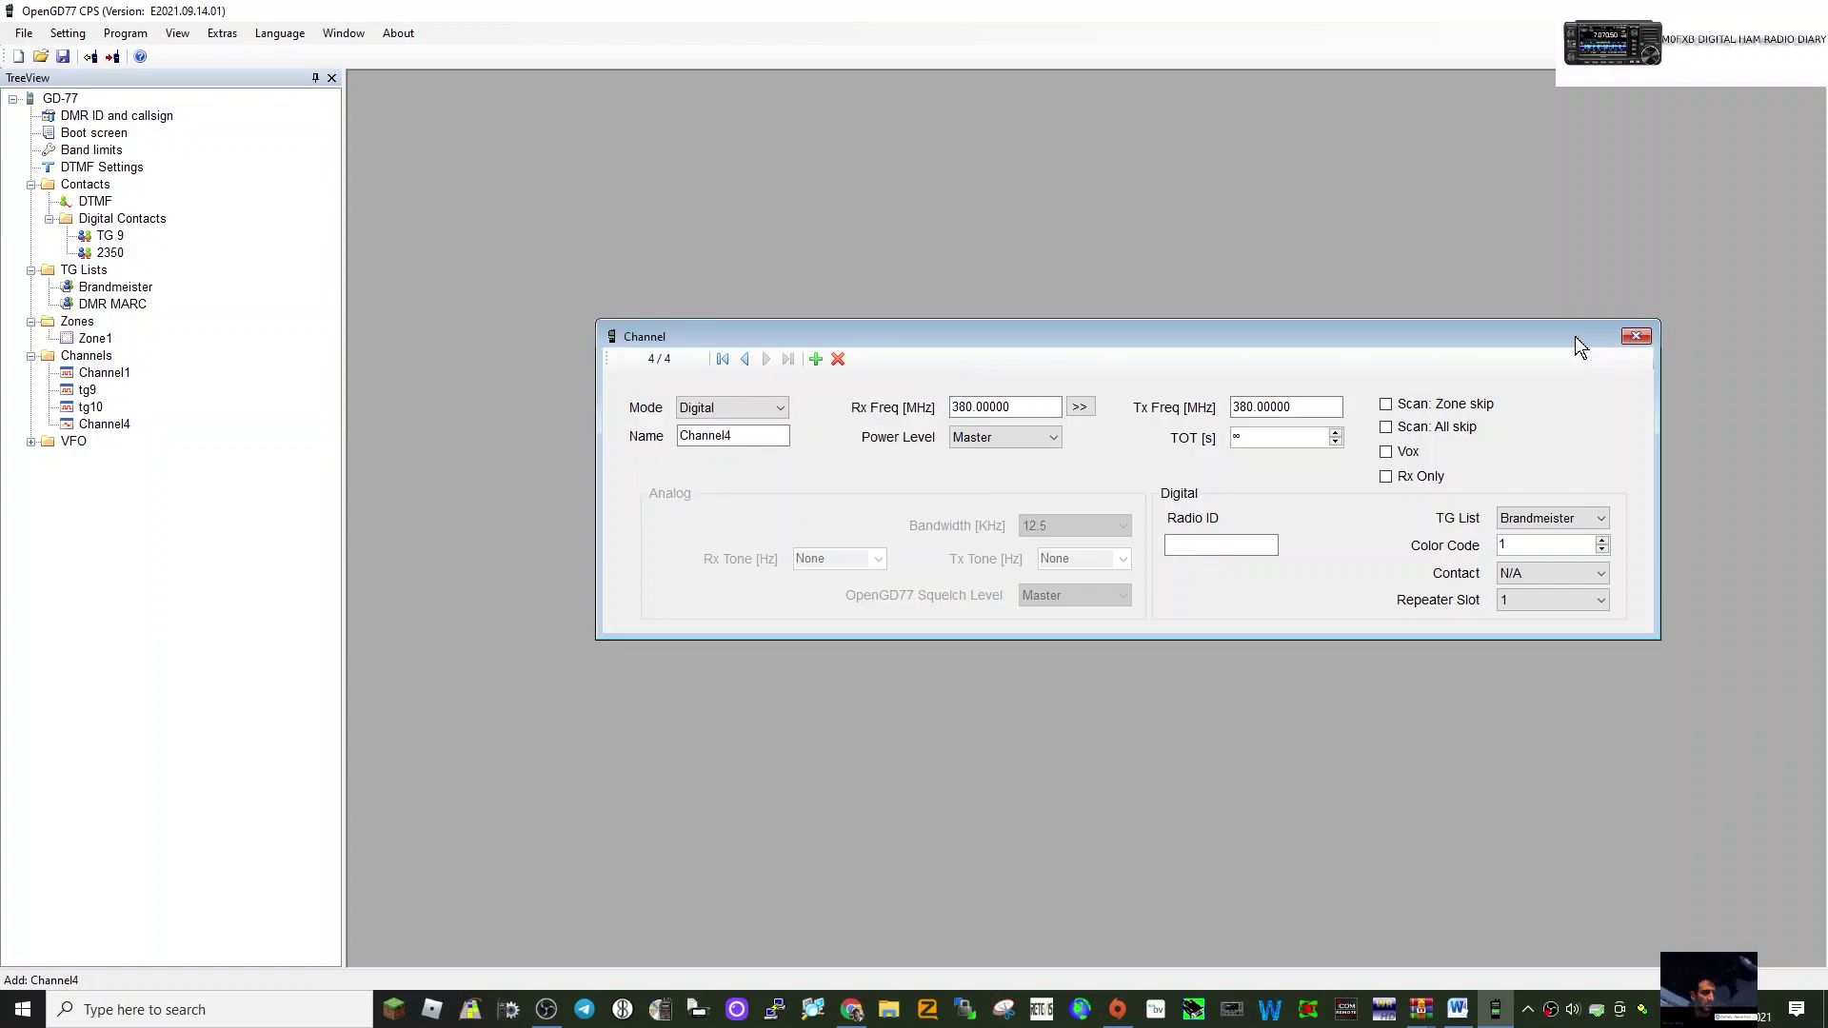
Step: Close the channel editor and bring up the GD77 Book of Hacks forum thread in Chrome
left_click(1636, 337)
left_click(854, 1011)
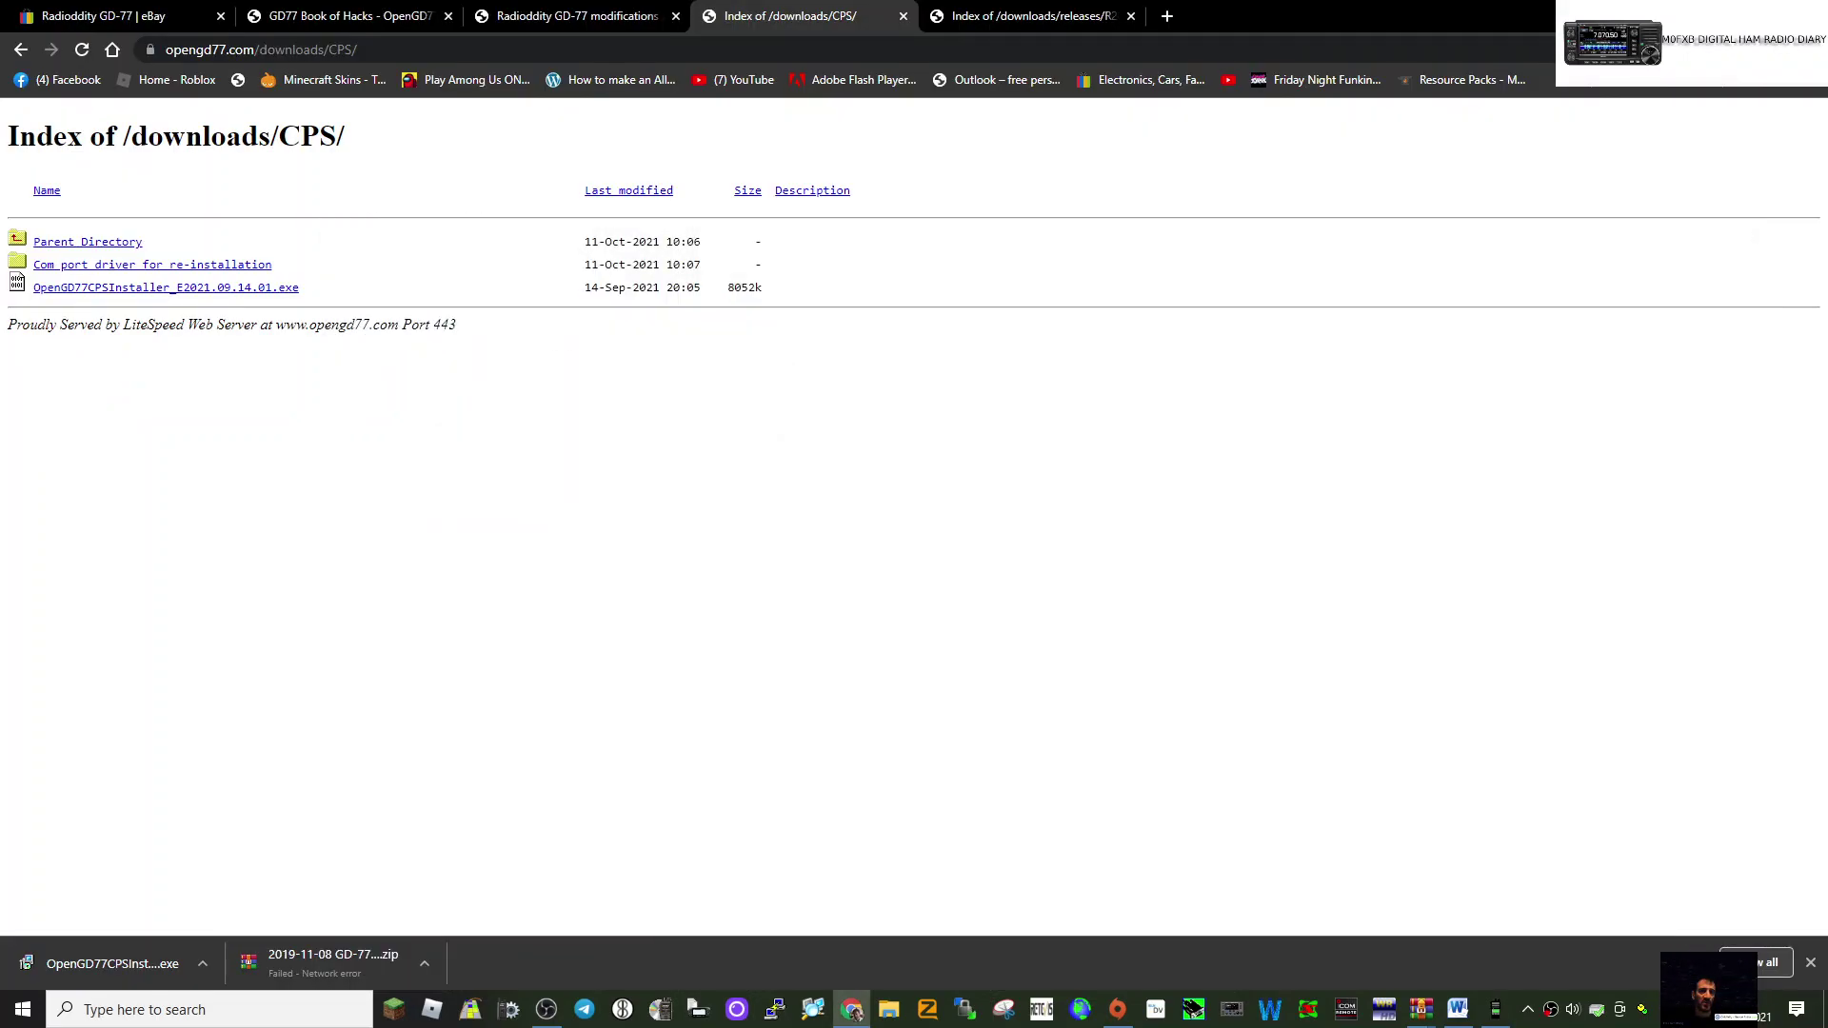
left_click(548, 15)
left_click(855, 16)
left_click(1038, 17)
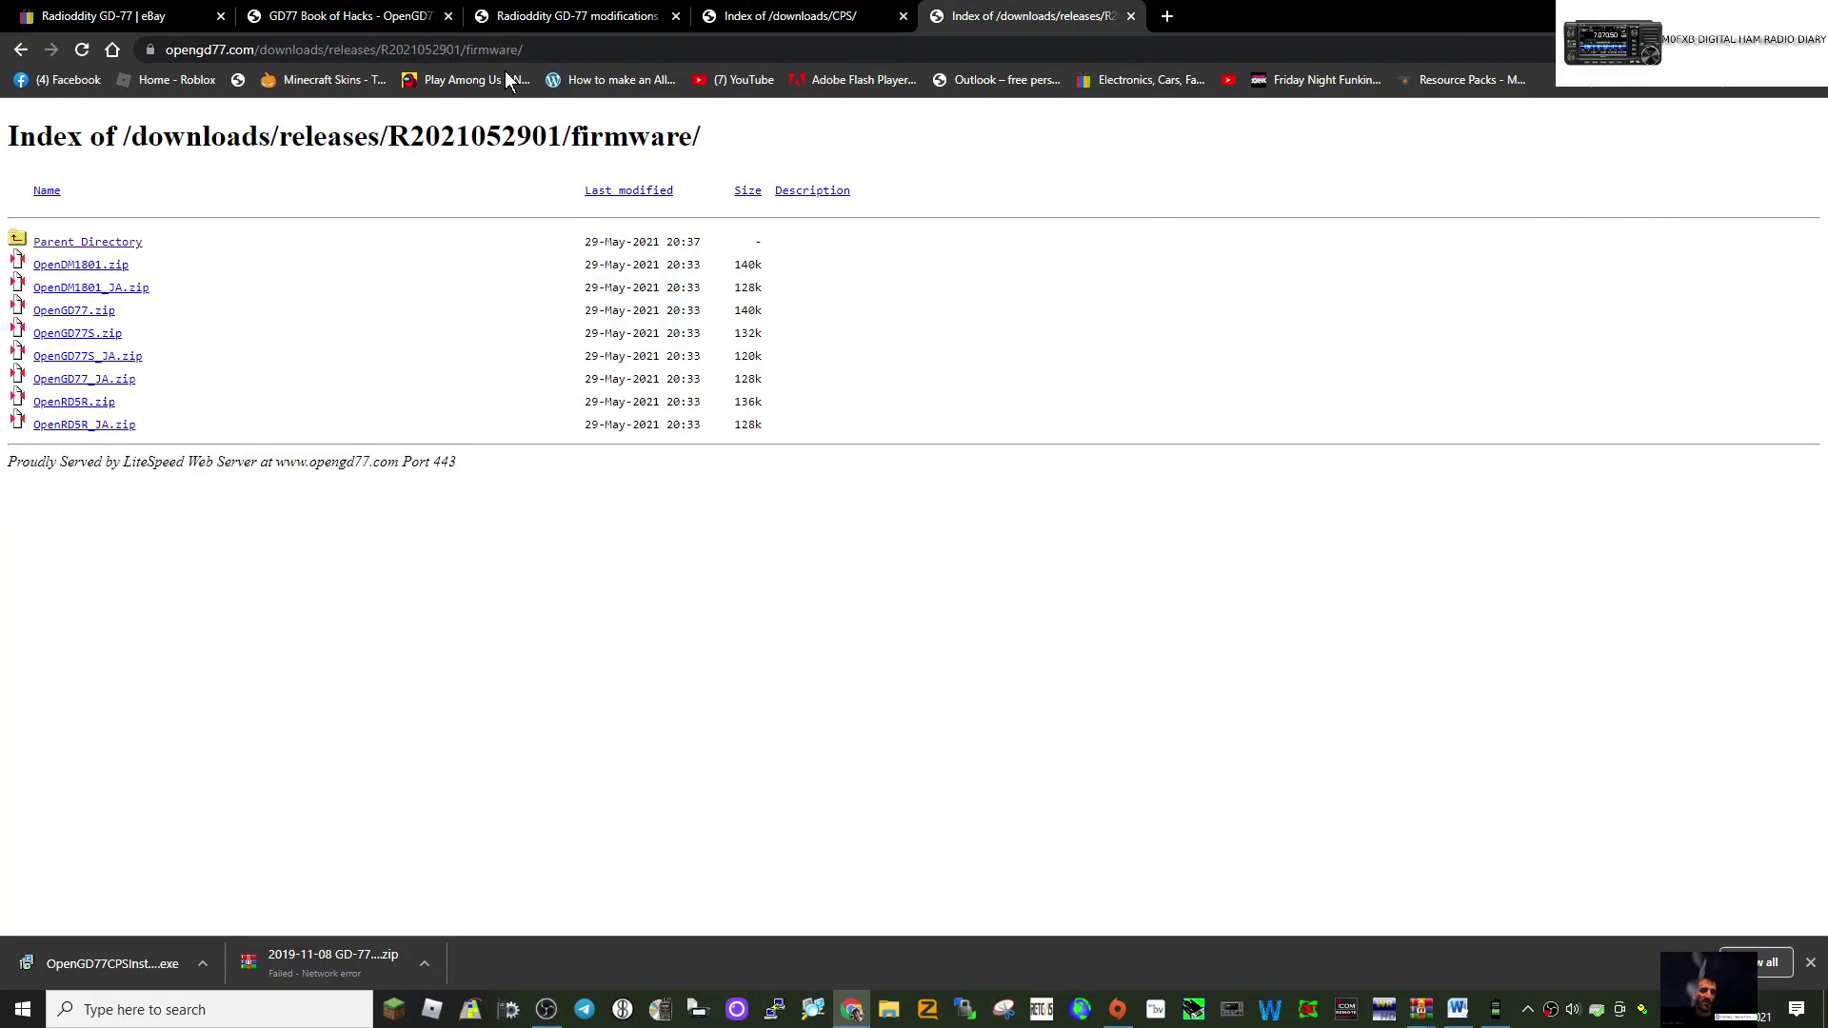
left_click(320, 16)
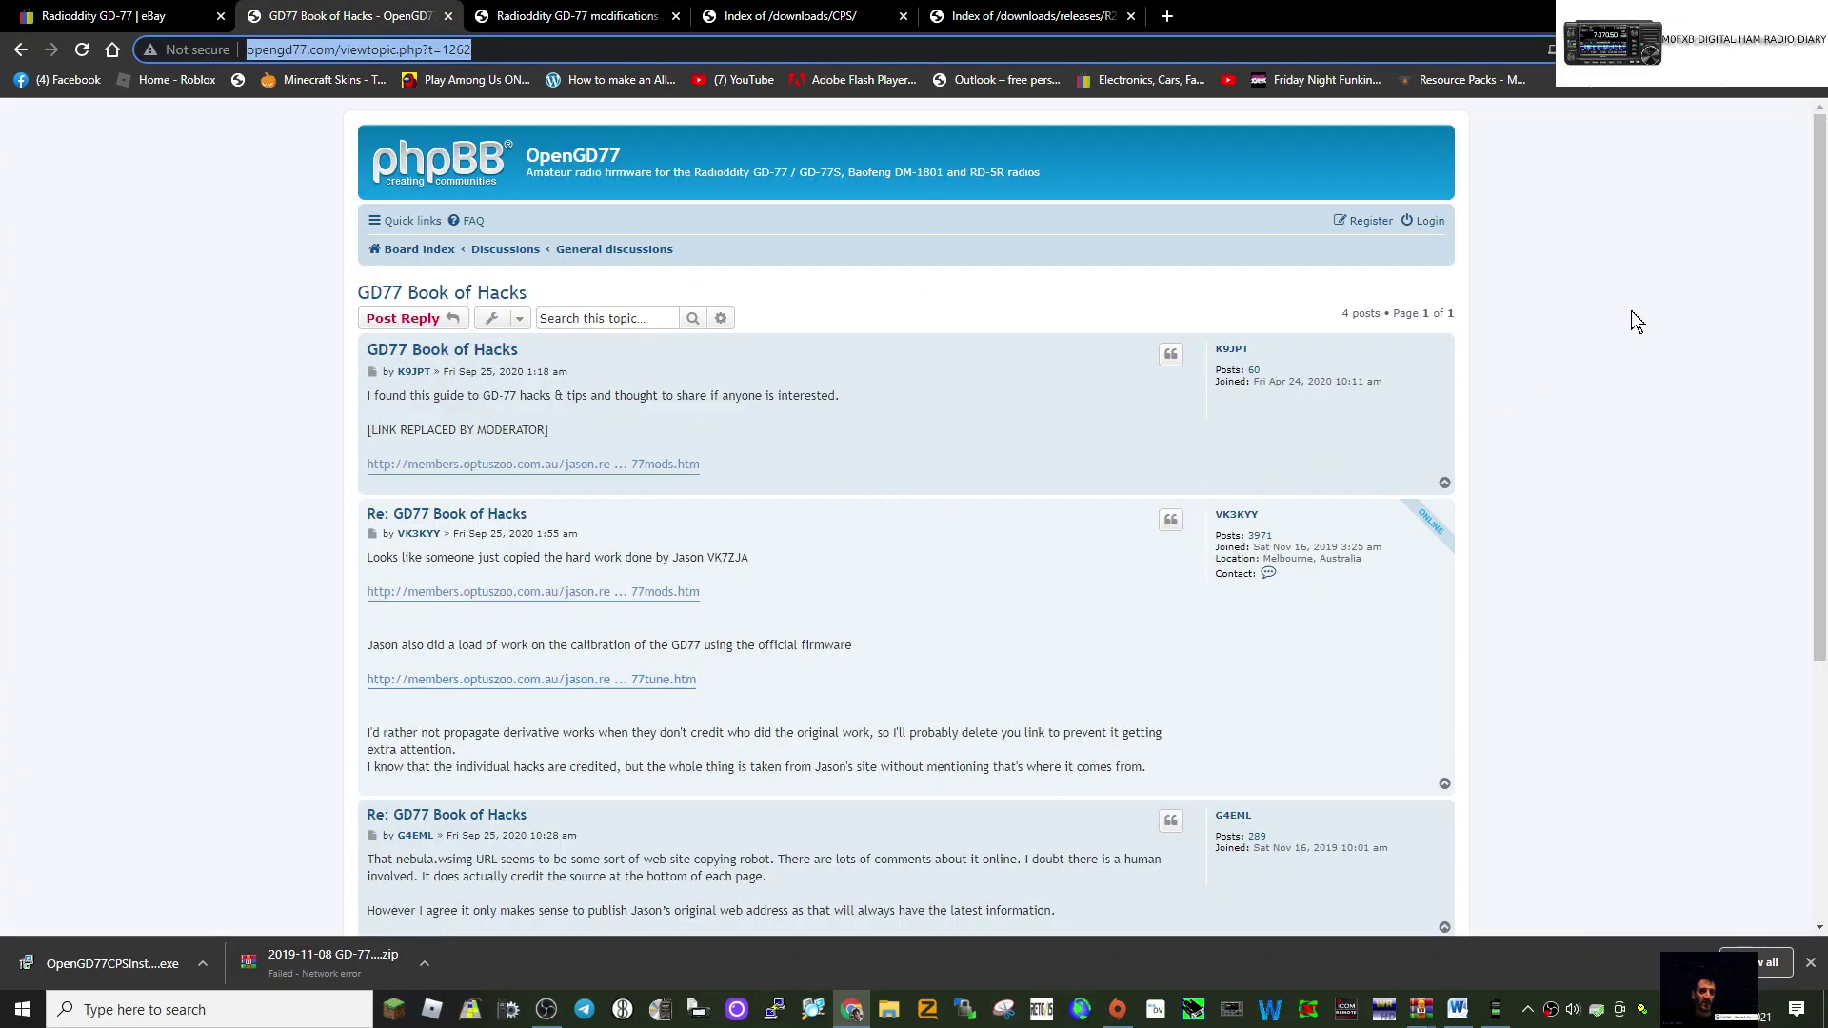